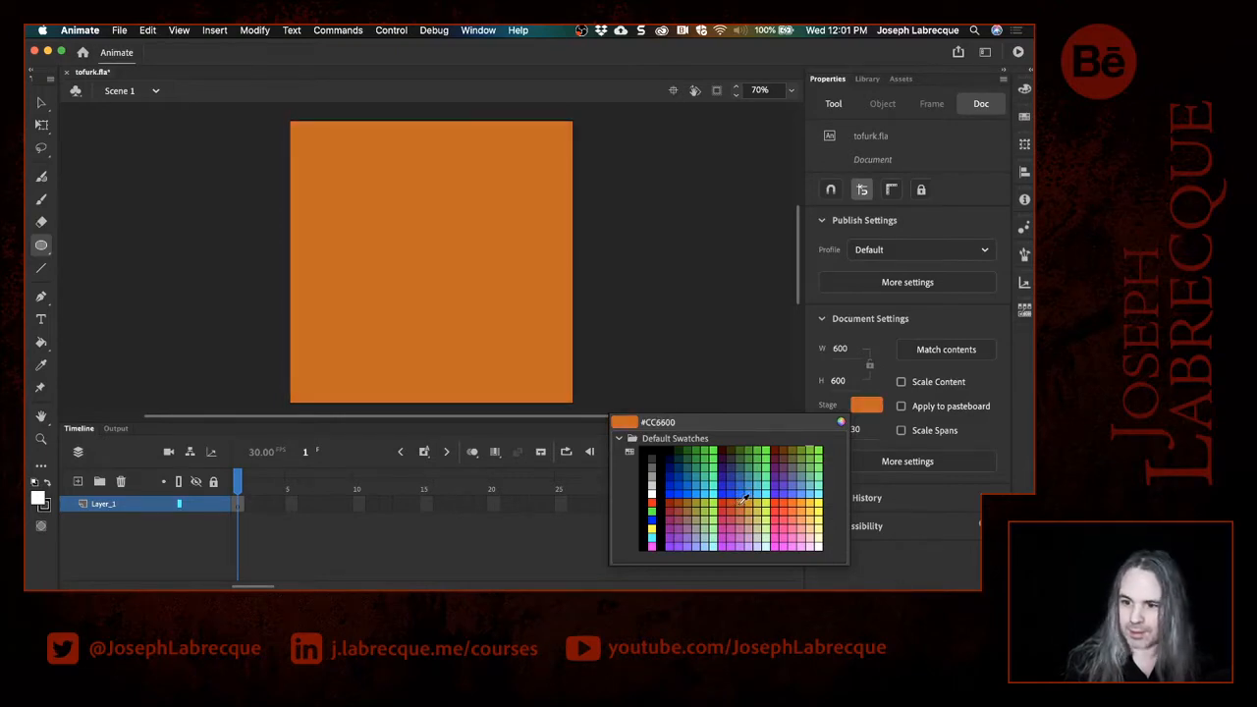
Step: Set the stage color to orange #CC6600 and darken it by lowering its brightness in the Color Picker
click(743, 501)
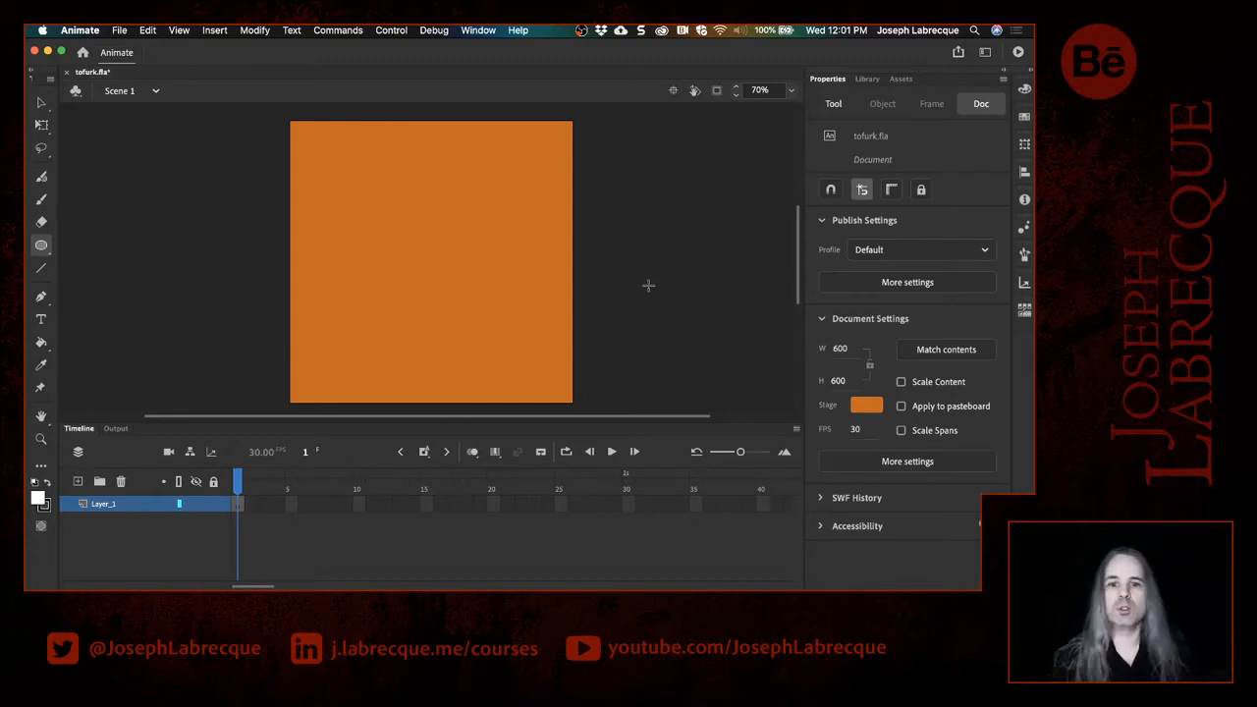
click(868, 408)
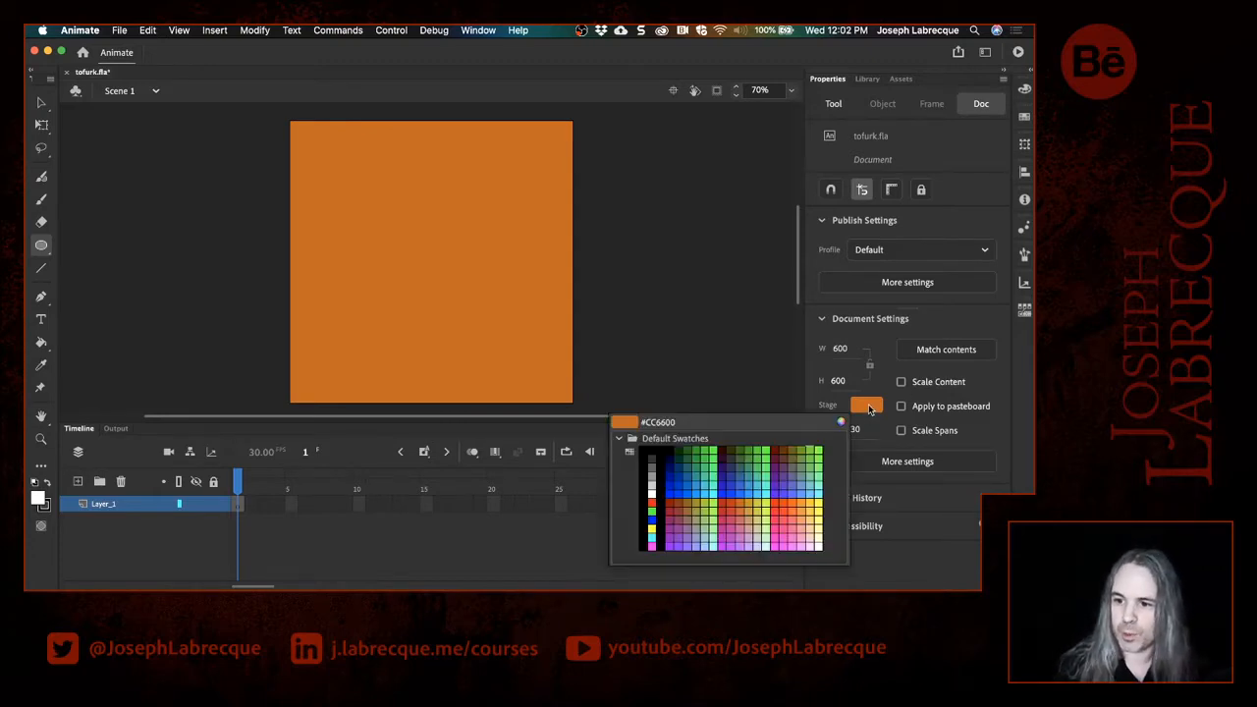
click(845, 426)
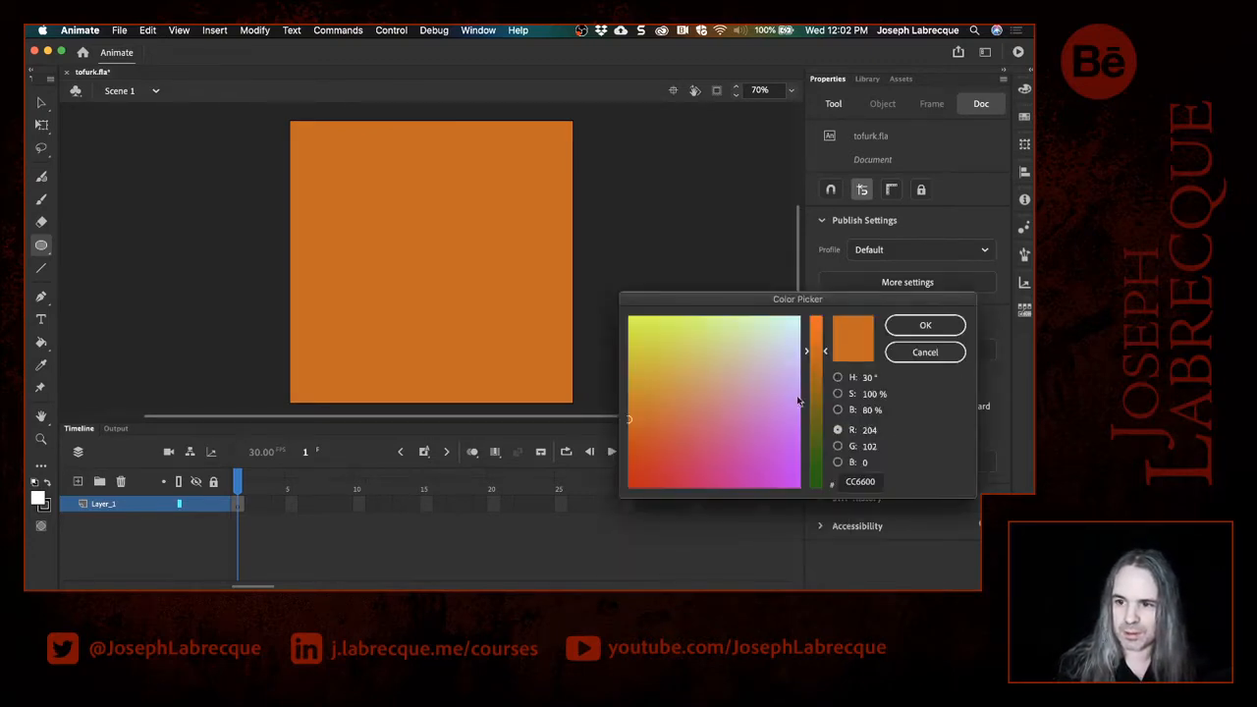
click(838, 409)
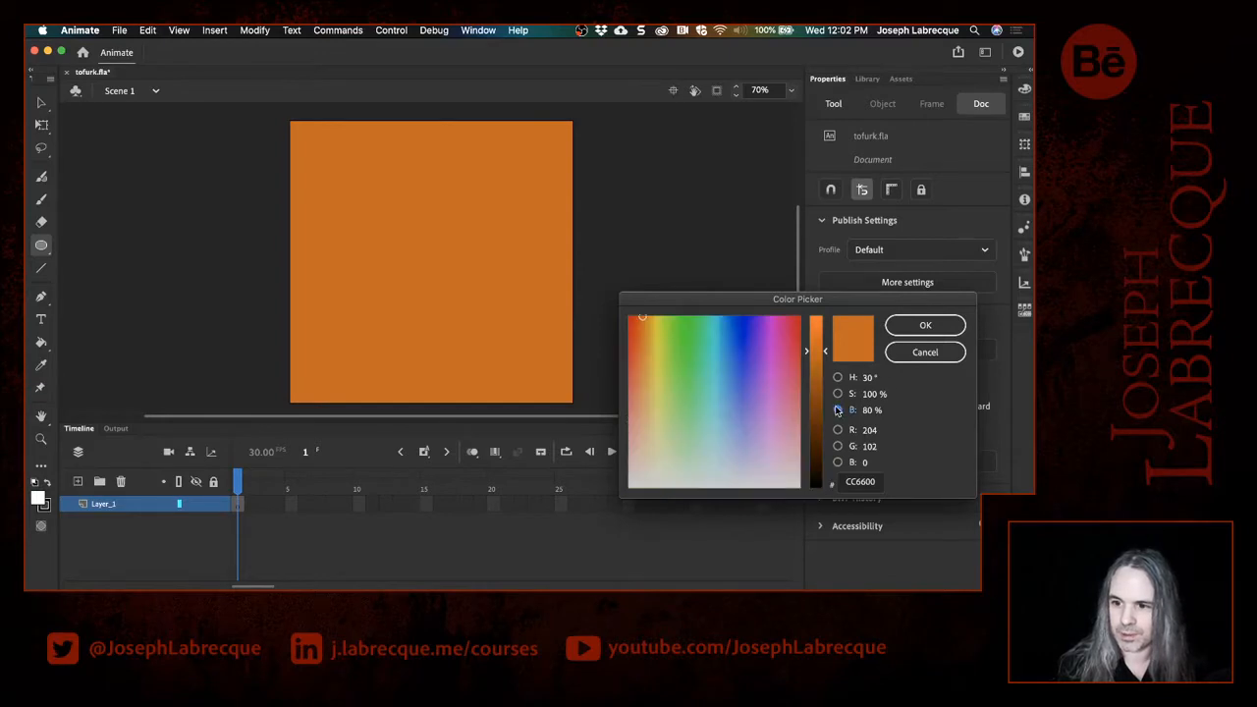
drag(815, 383, 816, 397)
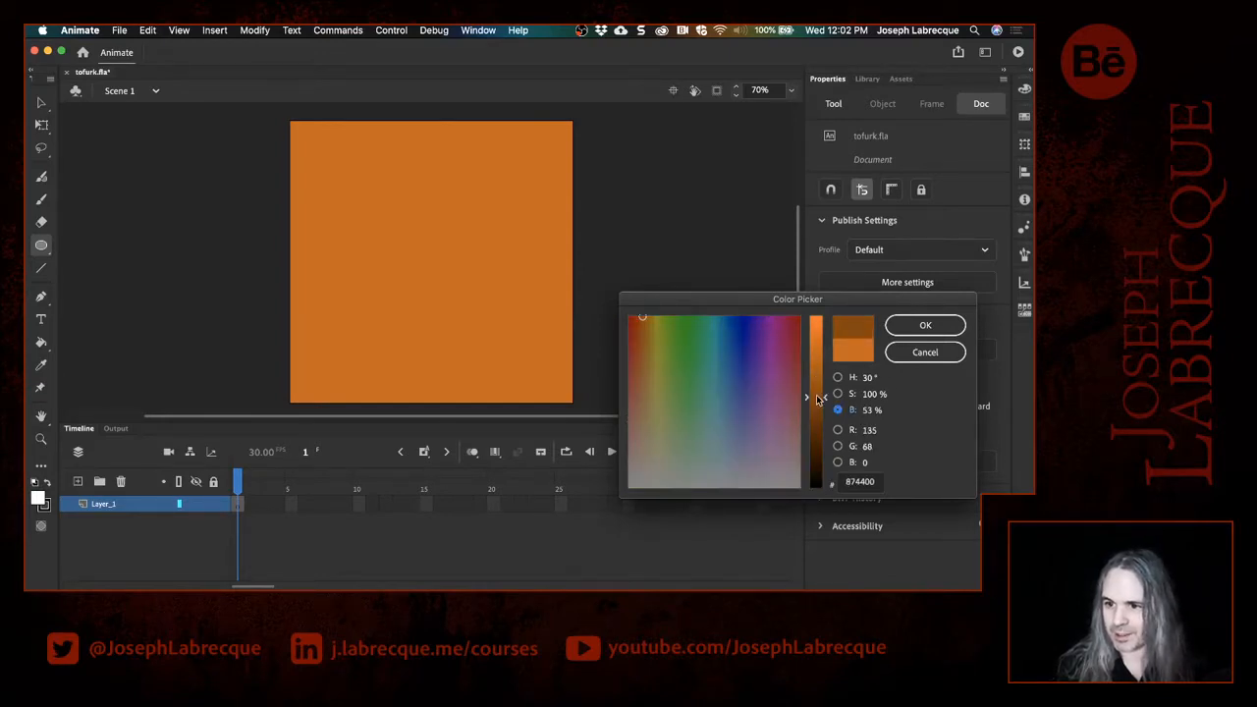
drag(817, 395, 817, 383)
click(926, 324)
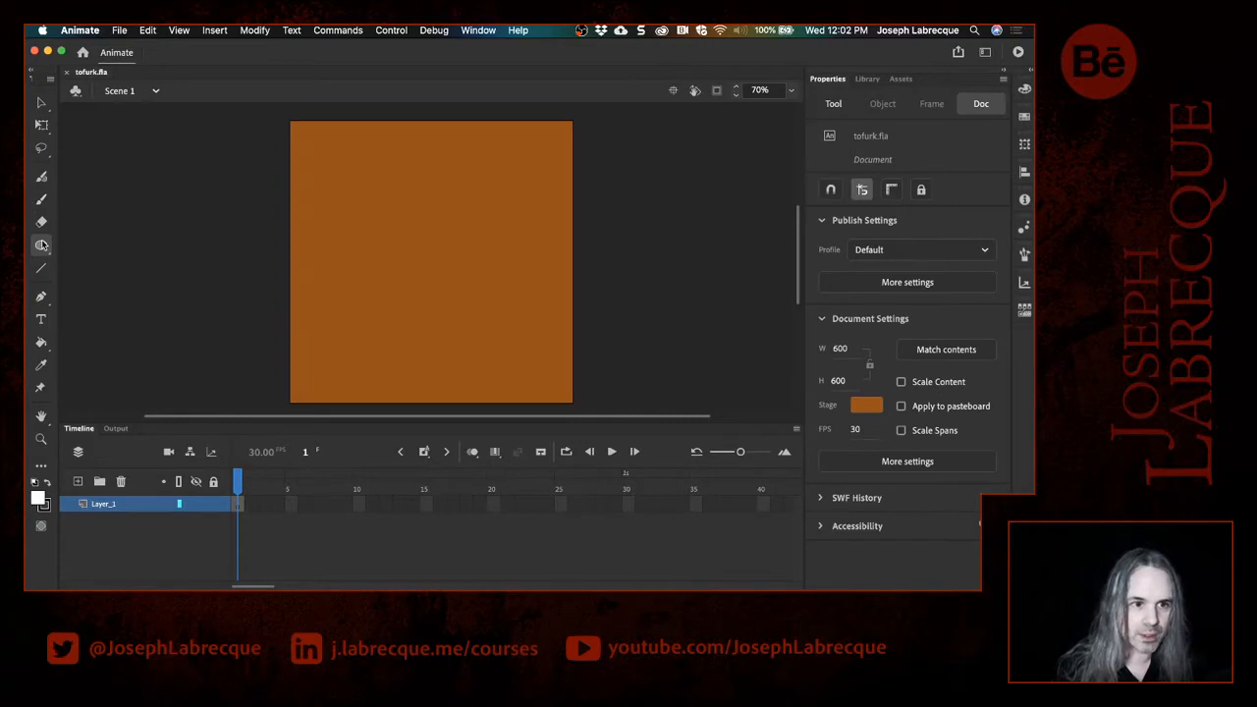
Step: Choose the Rectangle tool and rename the existing layer as Grass
drag(41, 247, 94, 244)
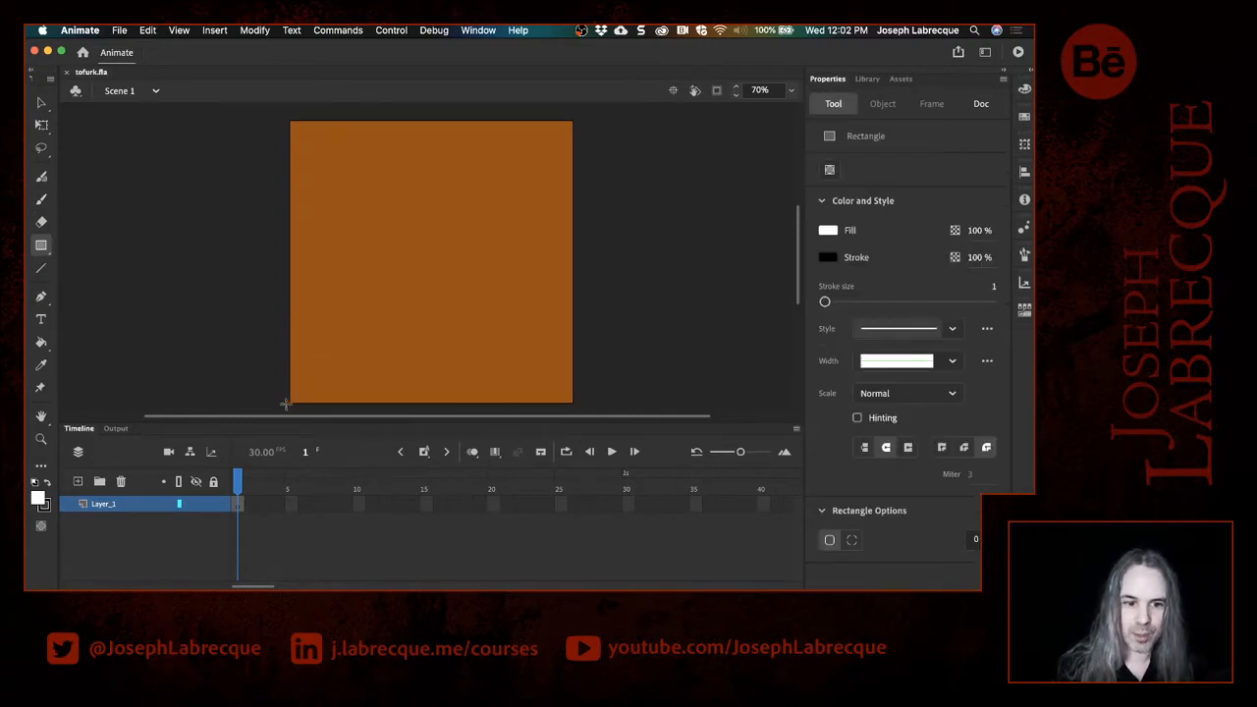
double_click(111, 506)
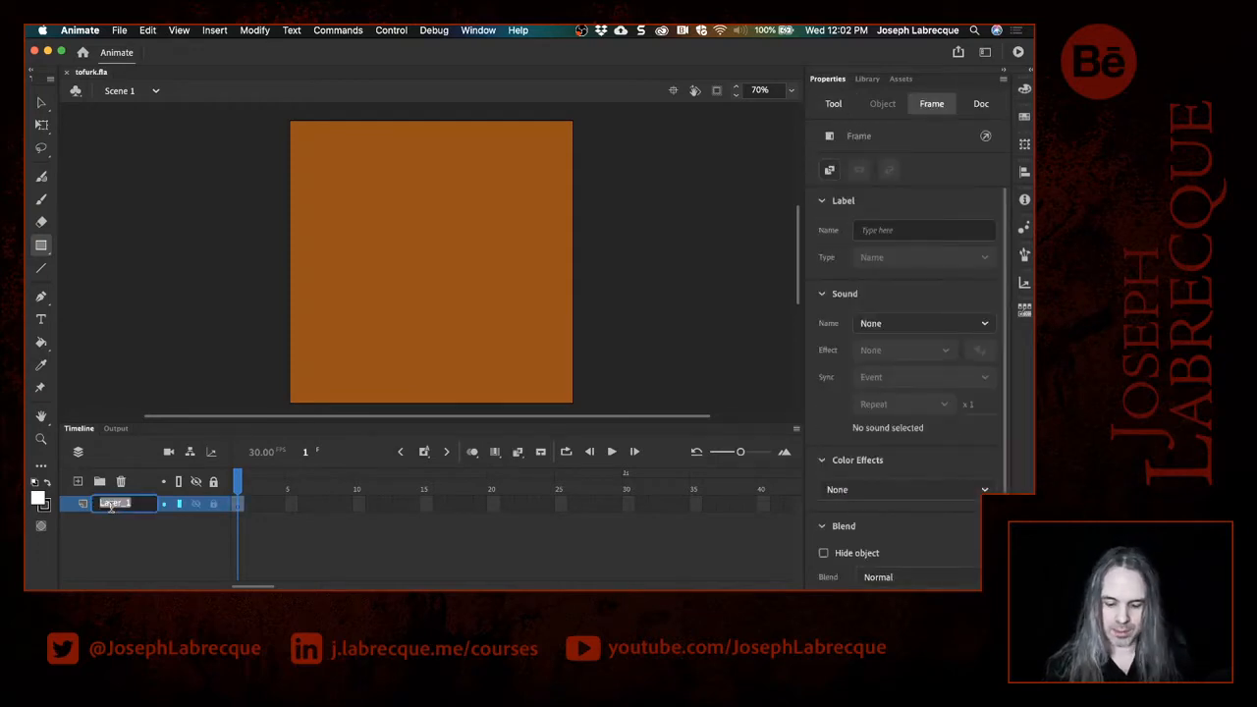
text(Grass)
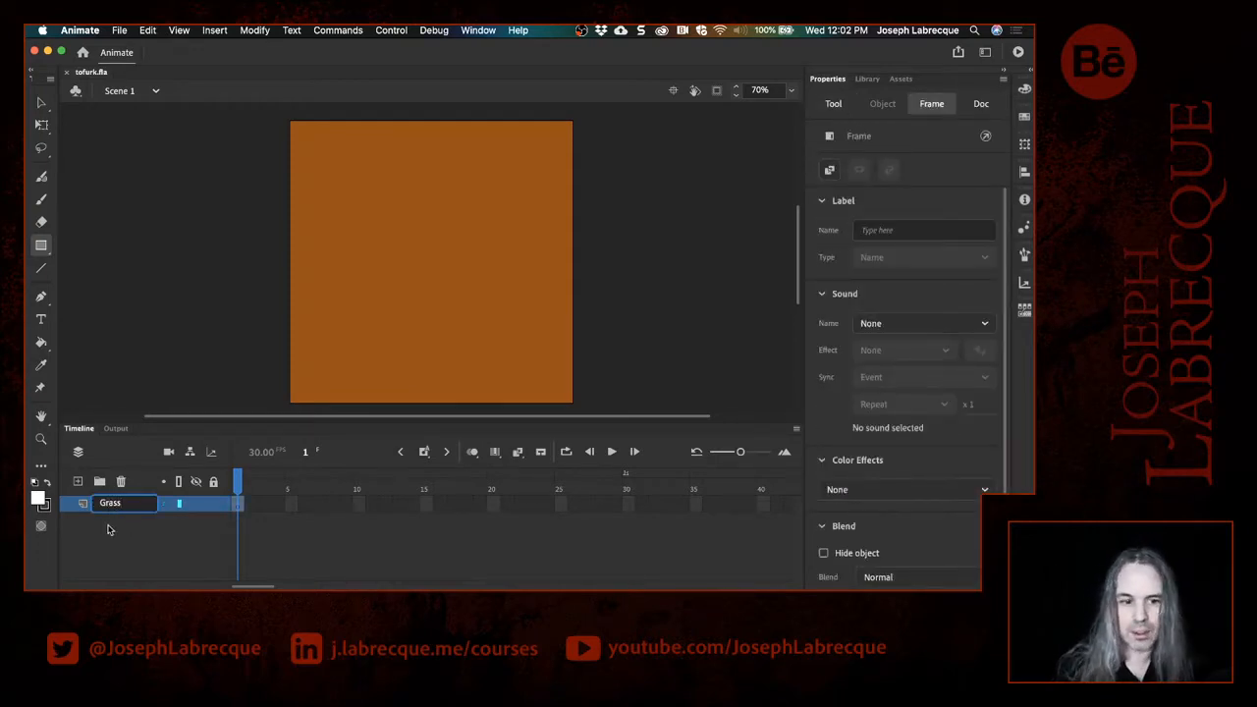
click(68, 510)
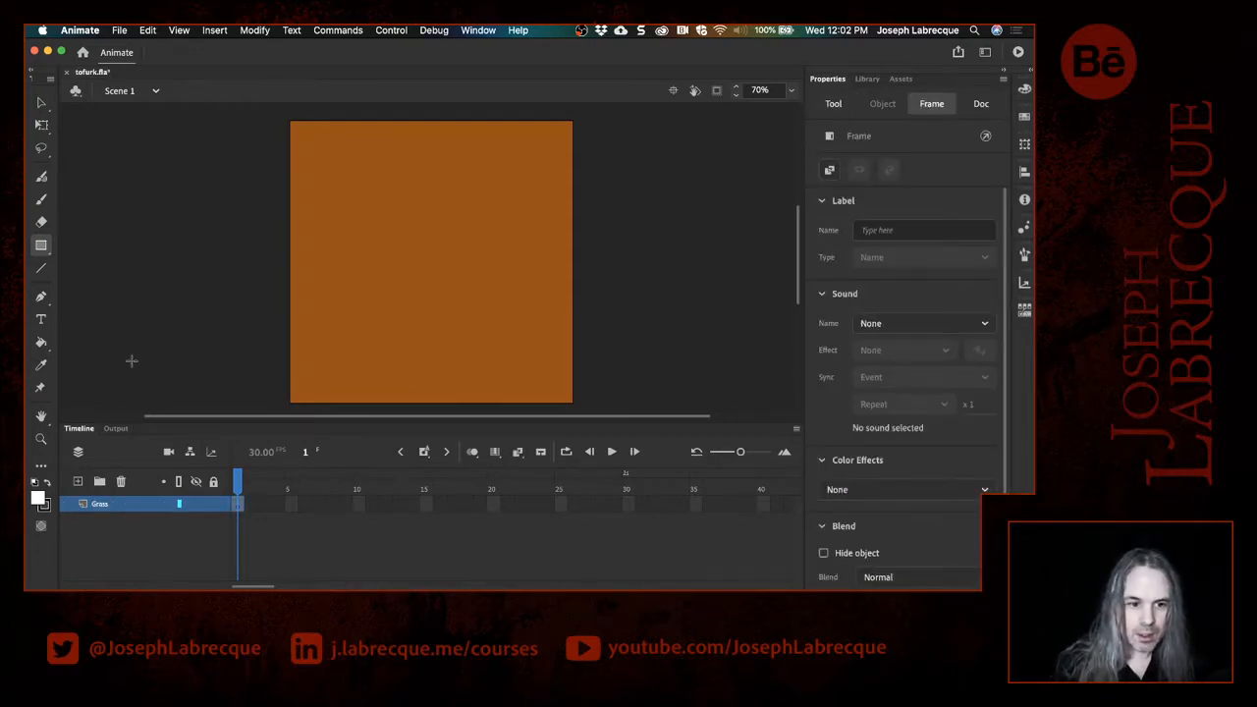
Step: Set the Rectangle tool to a dark green #006600 fill with no stroke
click(40, 247)
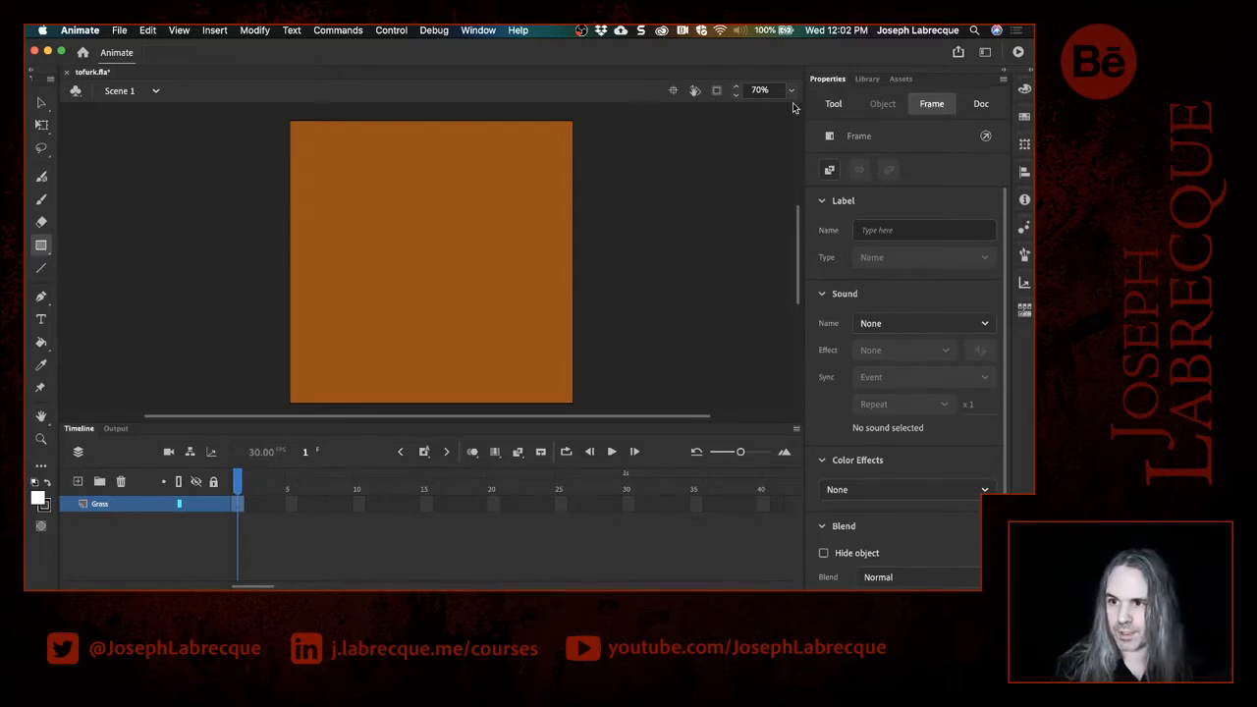
click(833, 105)
click(829, 231)
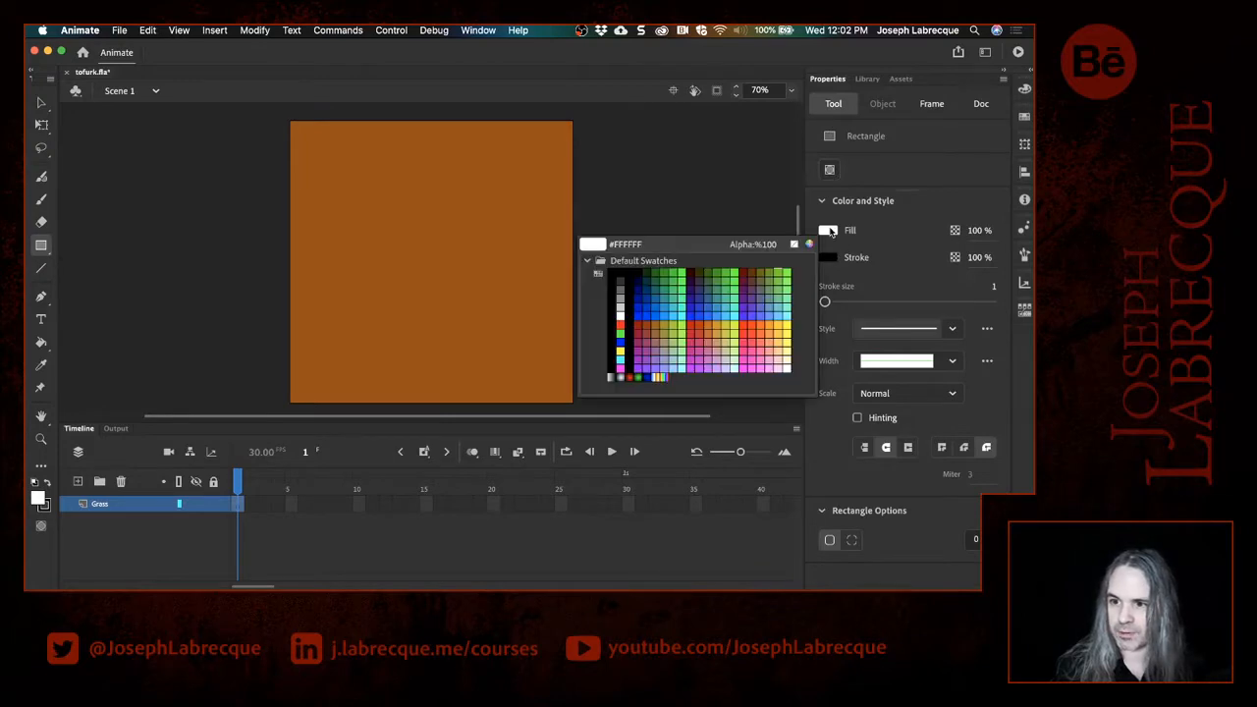
click(658, 270)
click(829, 257)
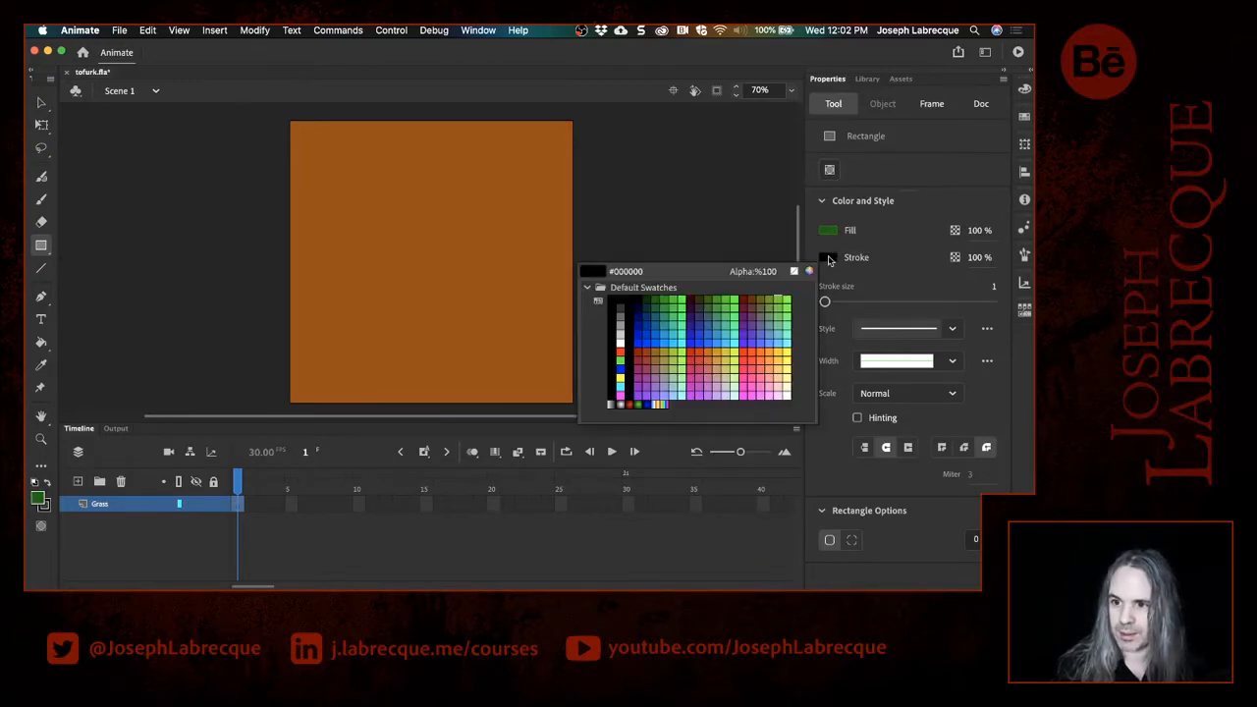
click(795, 272)
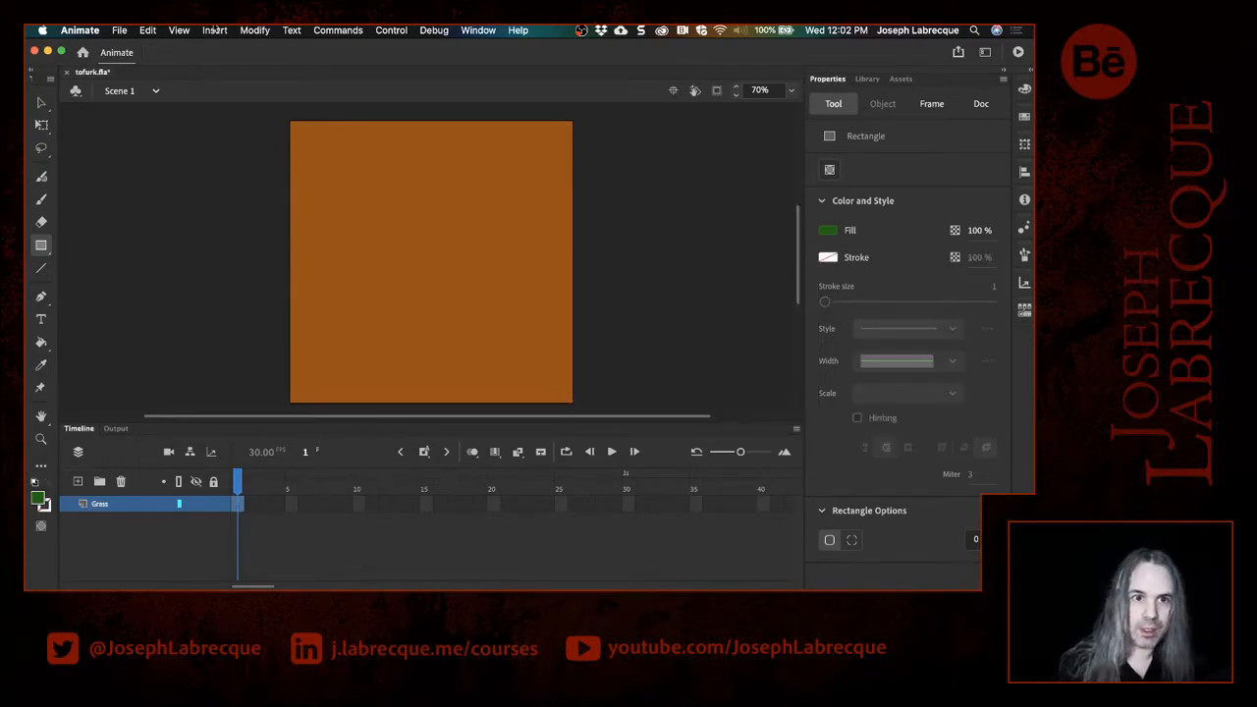
Step: Enable snapping to grid, pixels and objects in the snapping settings
click(251, 31)
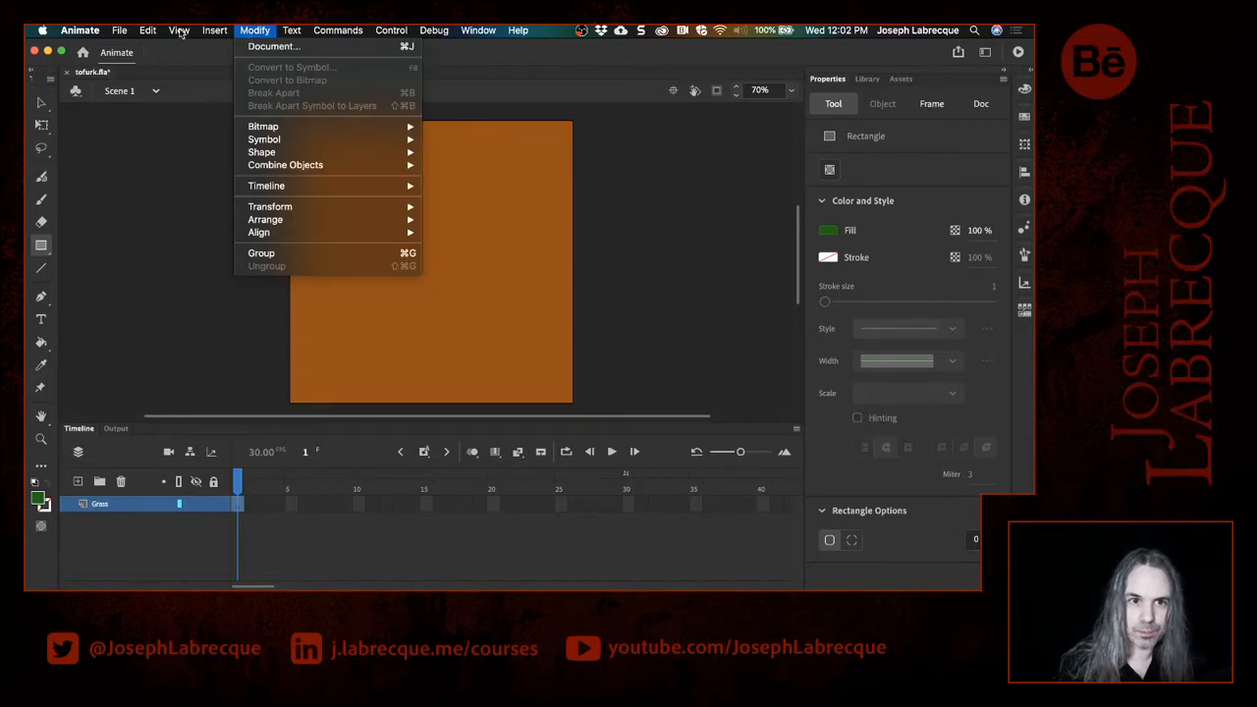
mouse_move(183, 32)
mouse_move(236, 180)
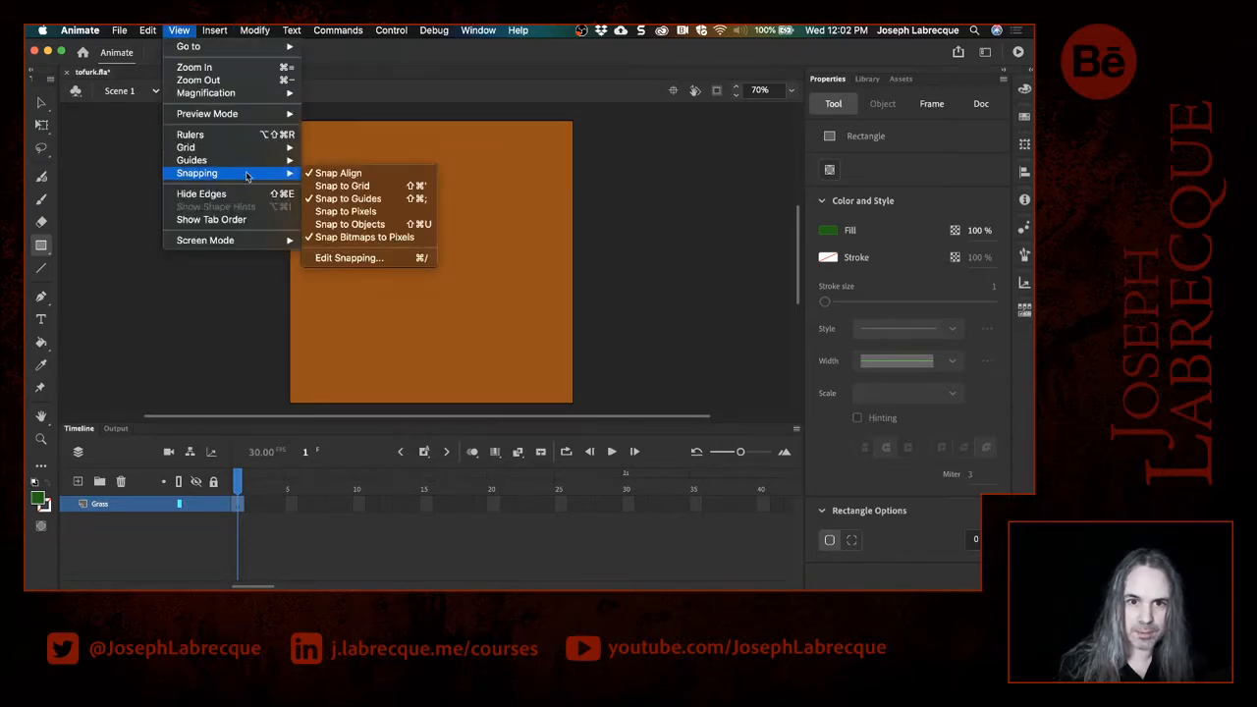
click(345, 260)
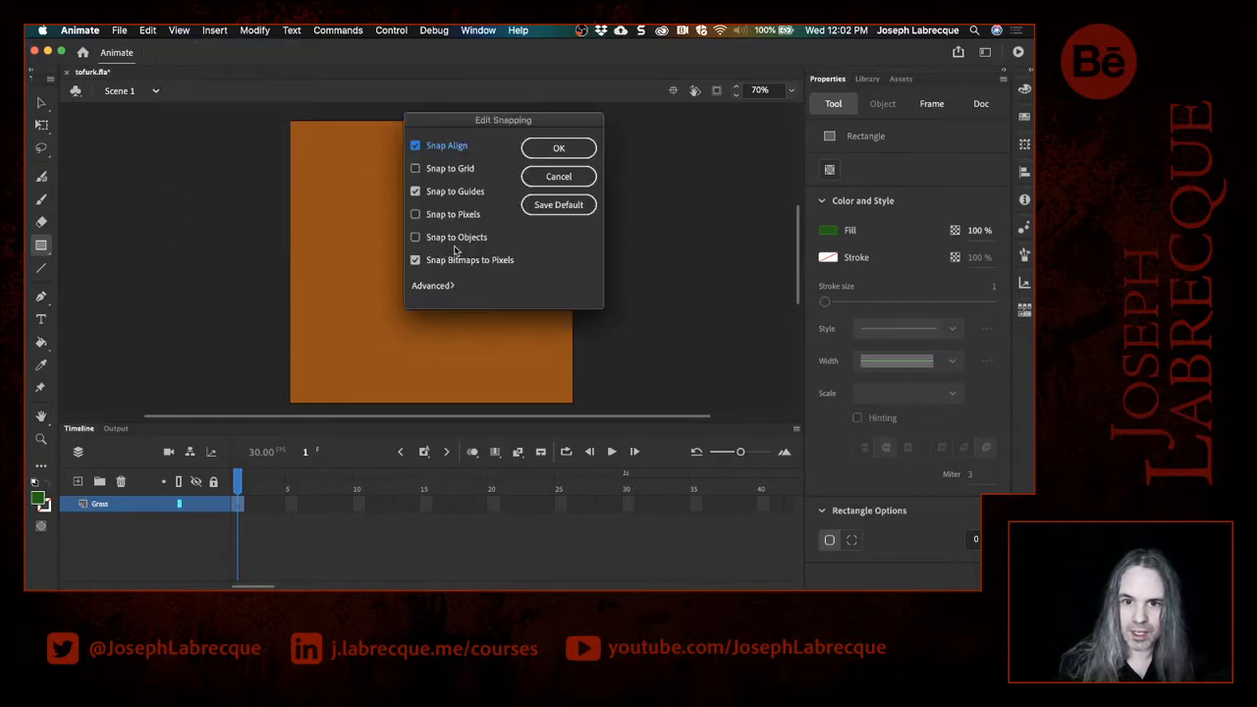
click(415, 168)
click(414, 215)
click(414, 237)
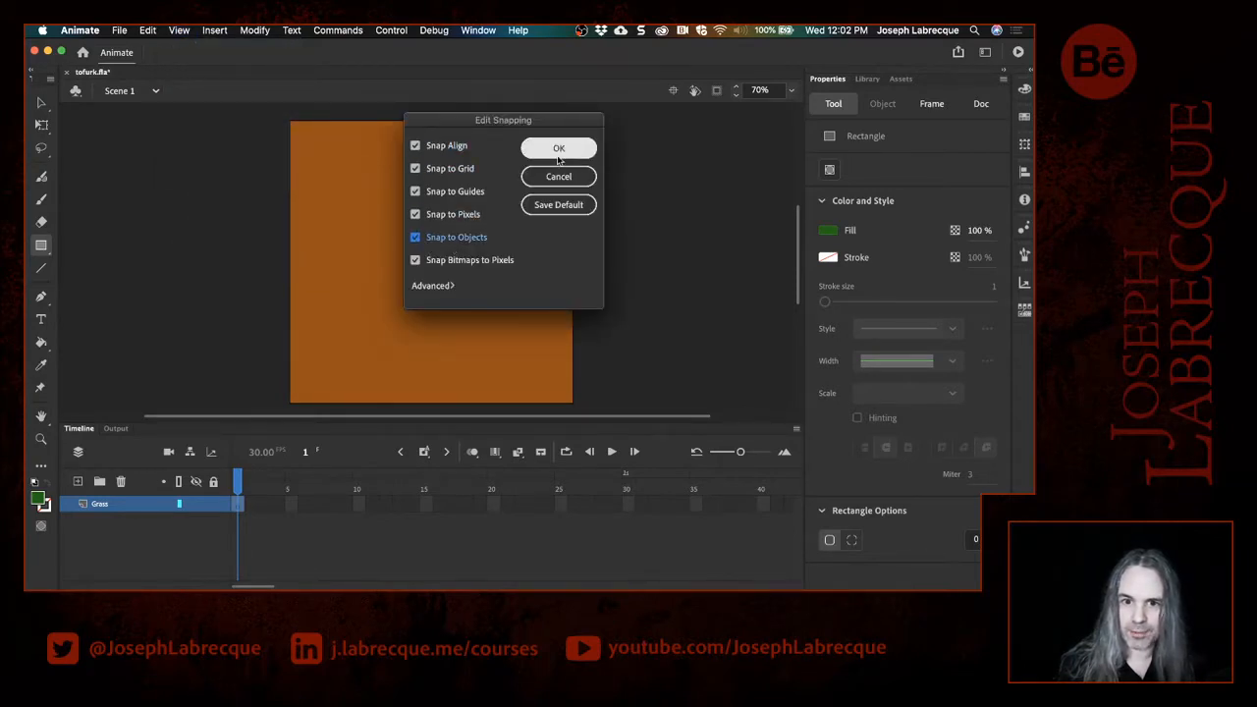
click(559, 148)
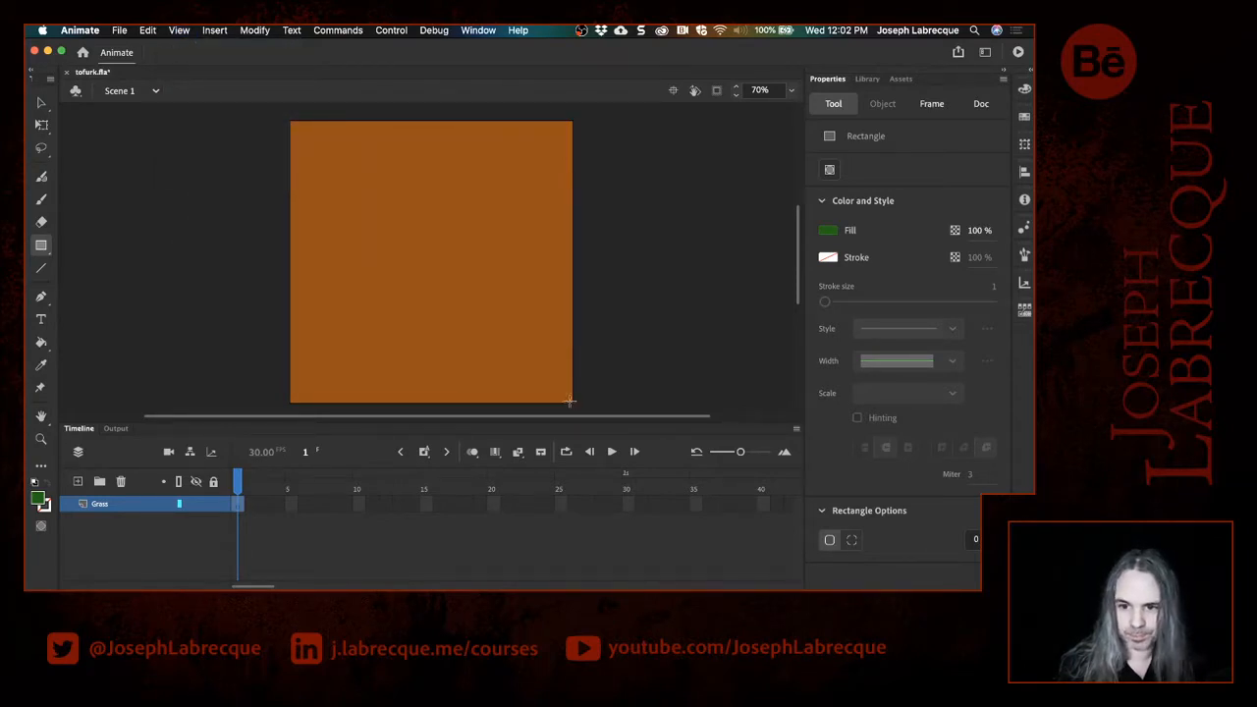
Step: Draw a full-width green rectangle as a low strip along the stage's bottom edge and lock the Grass layer
drag(571, 401, 291, 360)
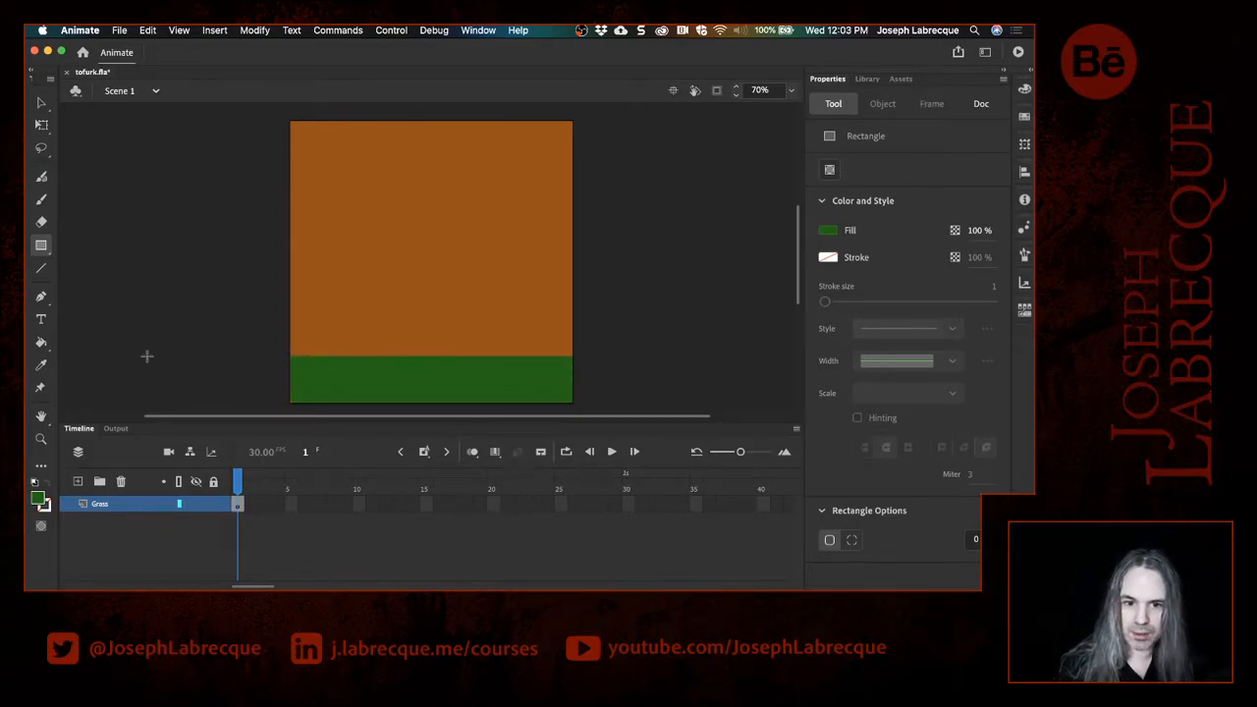
click(41, 105)
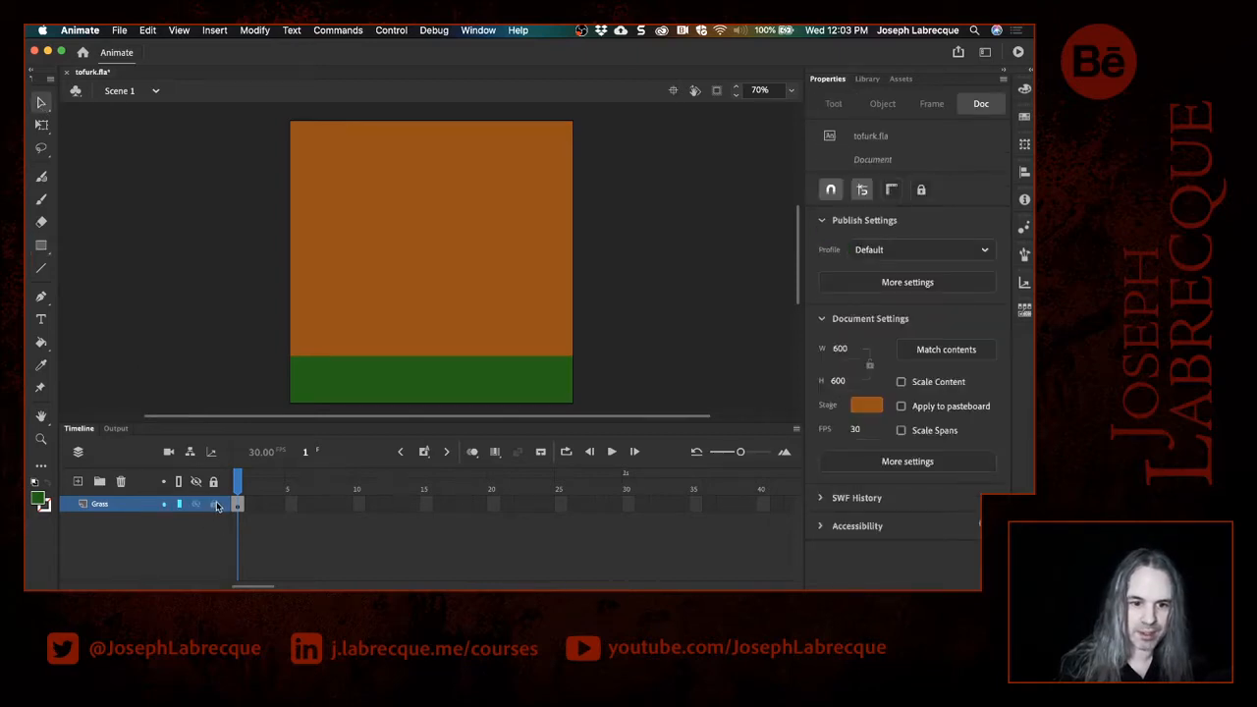
click(215, 504)
Step: Add a new layer above Grass and choose the Oval tool
click(77, 482)
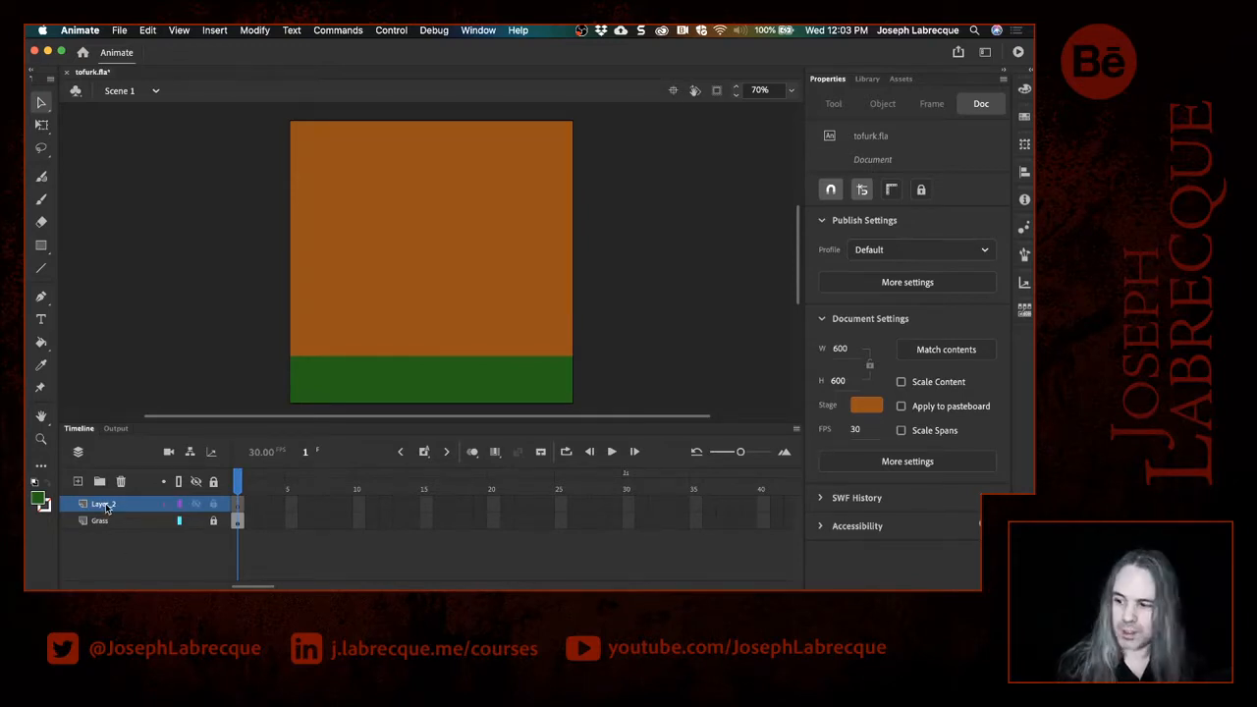
click(43, 252)
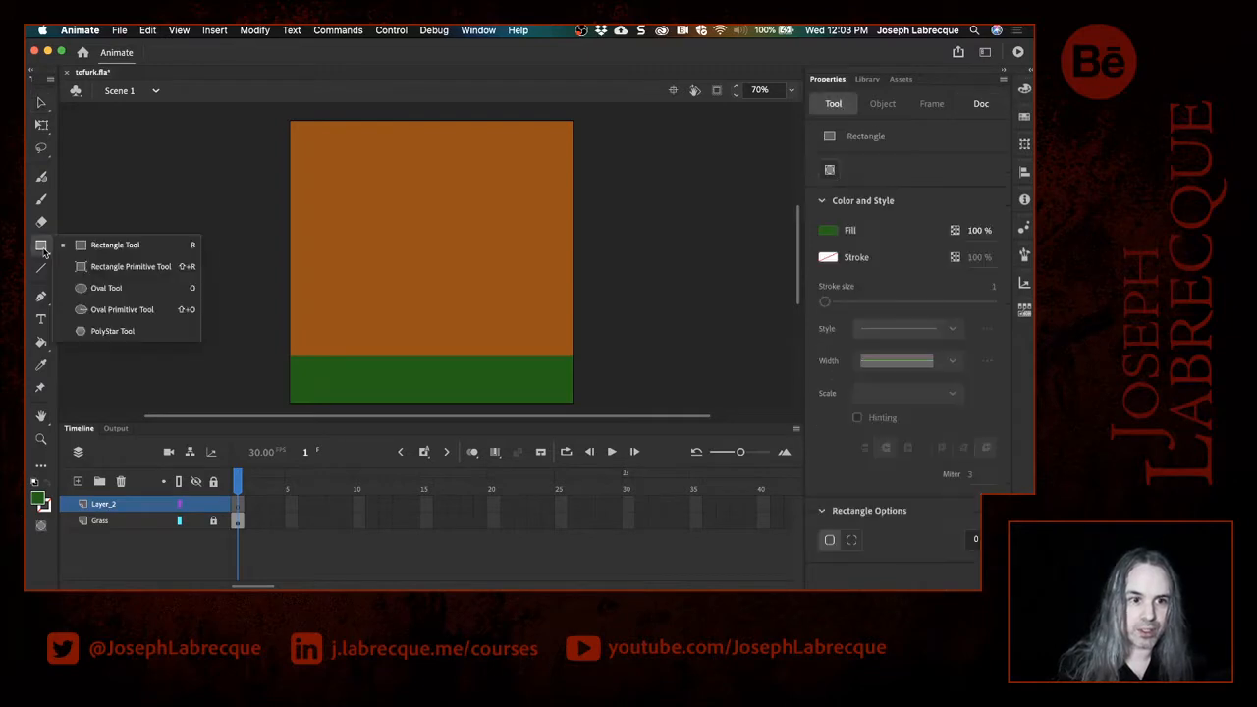
click(108, 288)
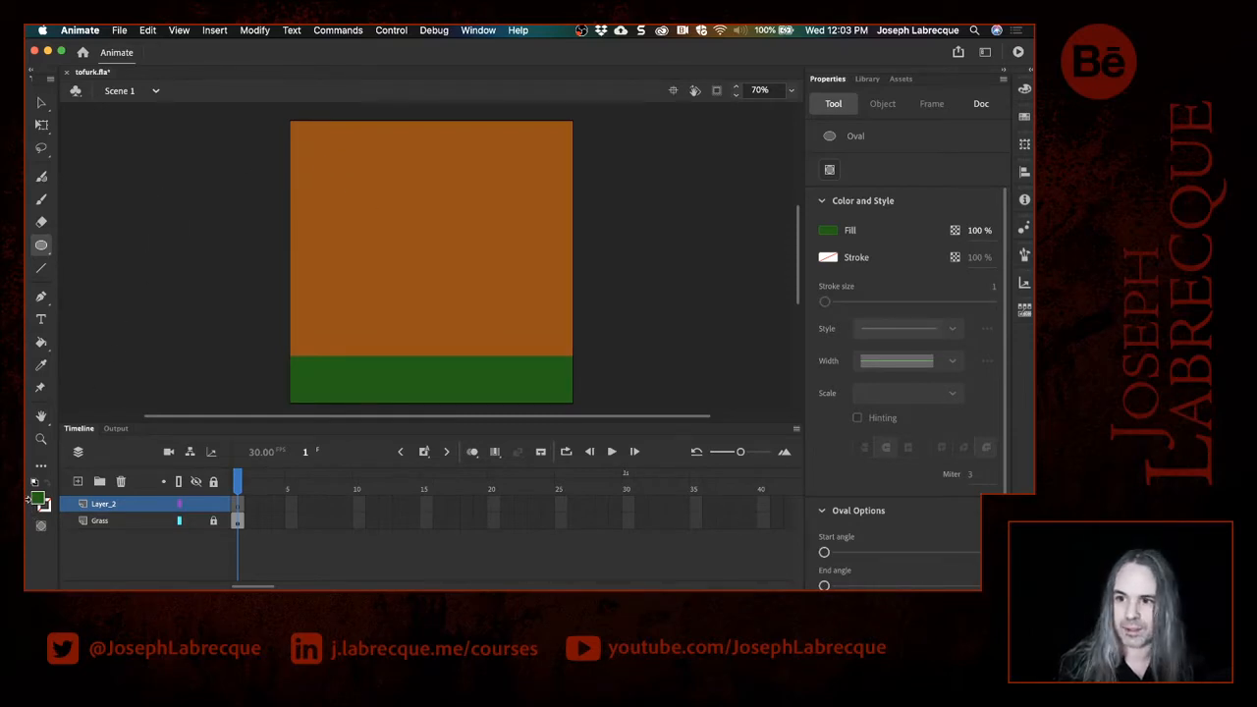
Step: Mix a light tan fill color for the Oval tool, #EEB96D, with 93% brightness
click(832, 232)
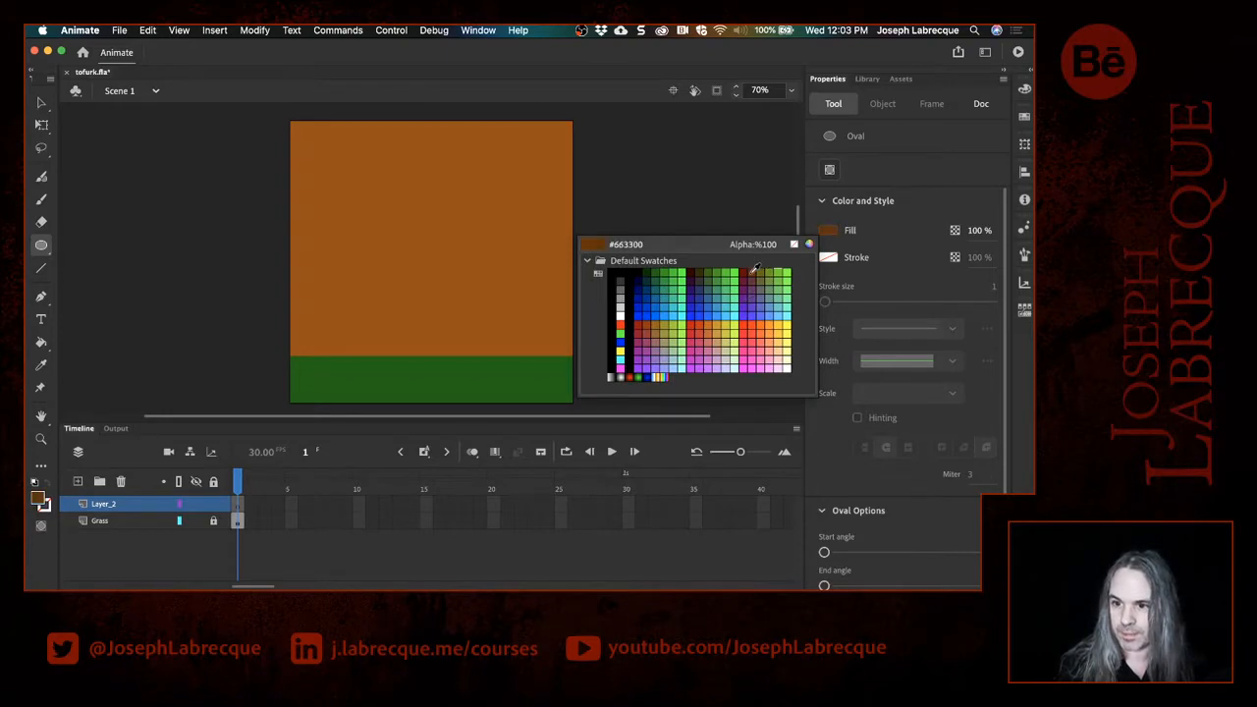
click(810, 244)
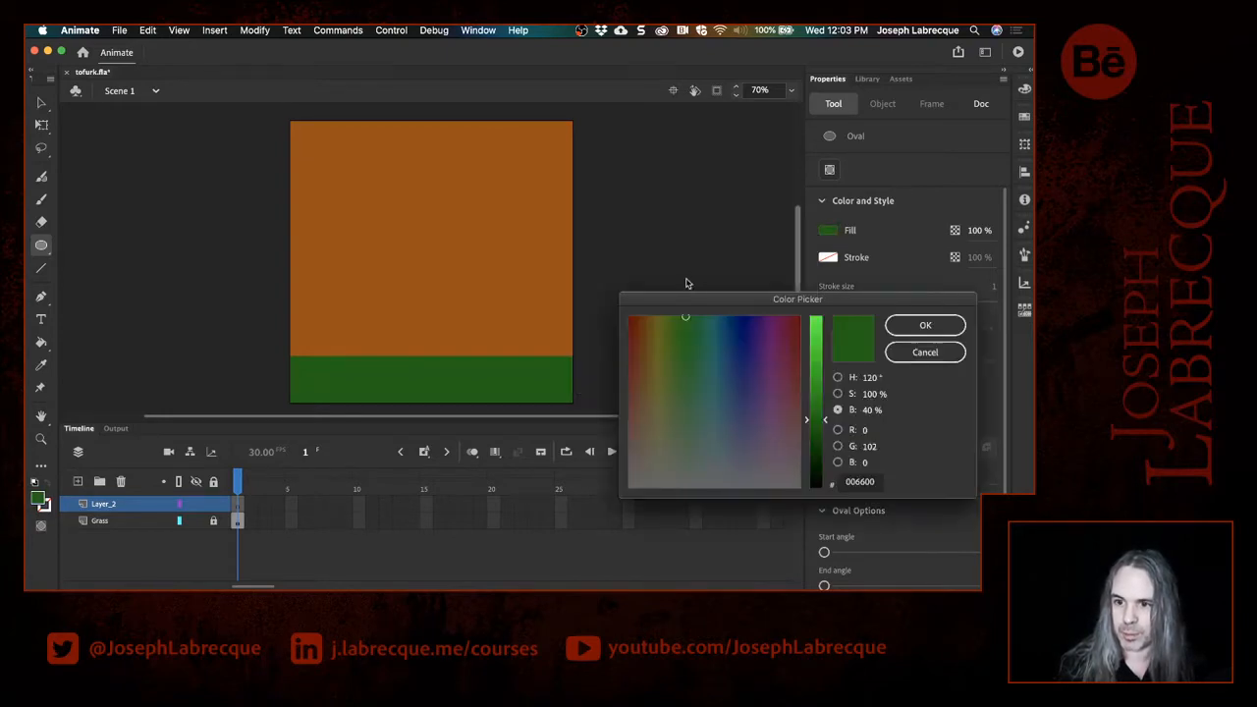
drag(638, 332, 644, 333)
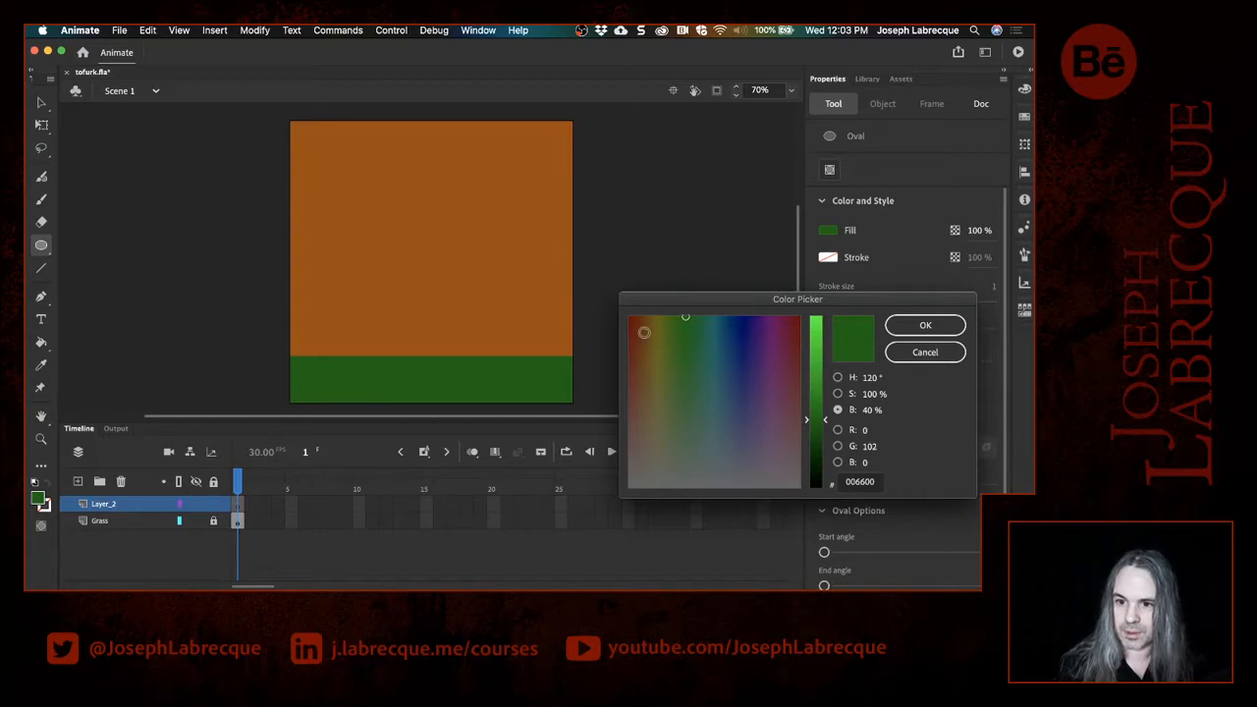
click(821, 340)
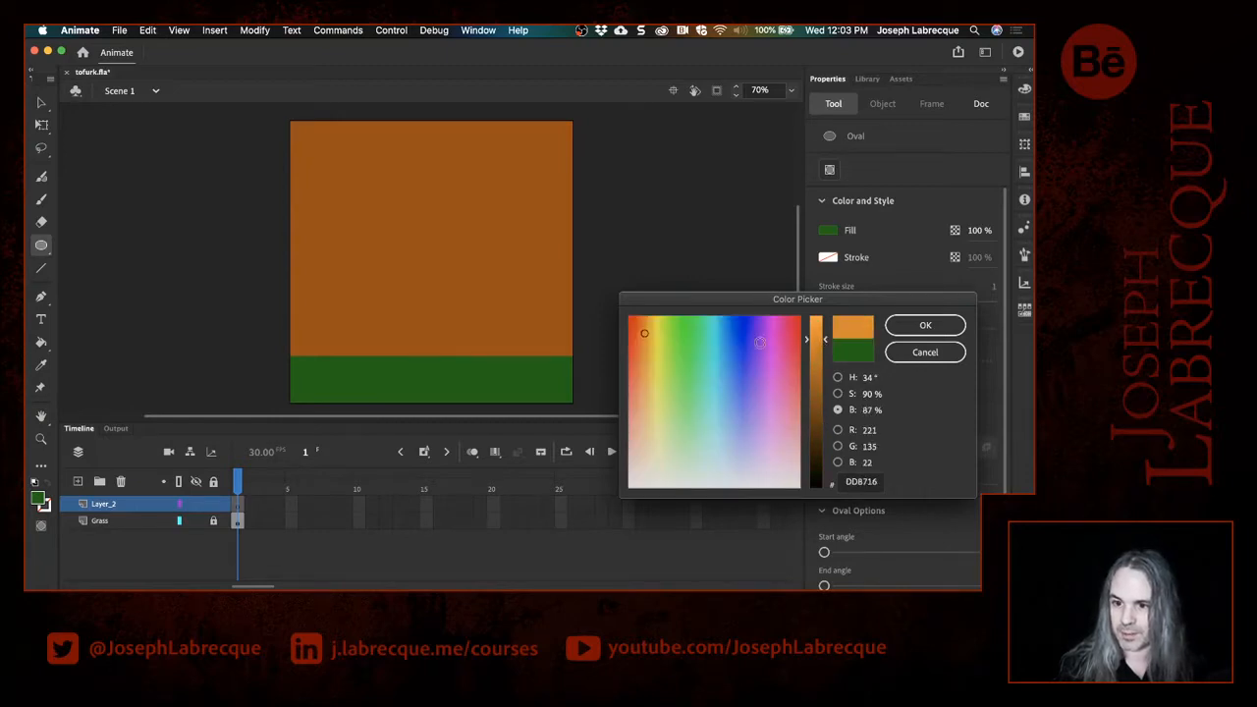
click(647, 416)
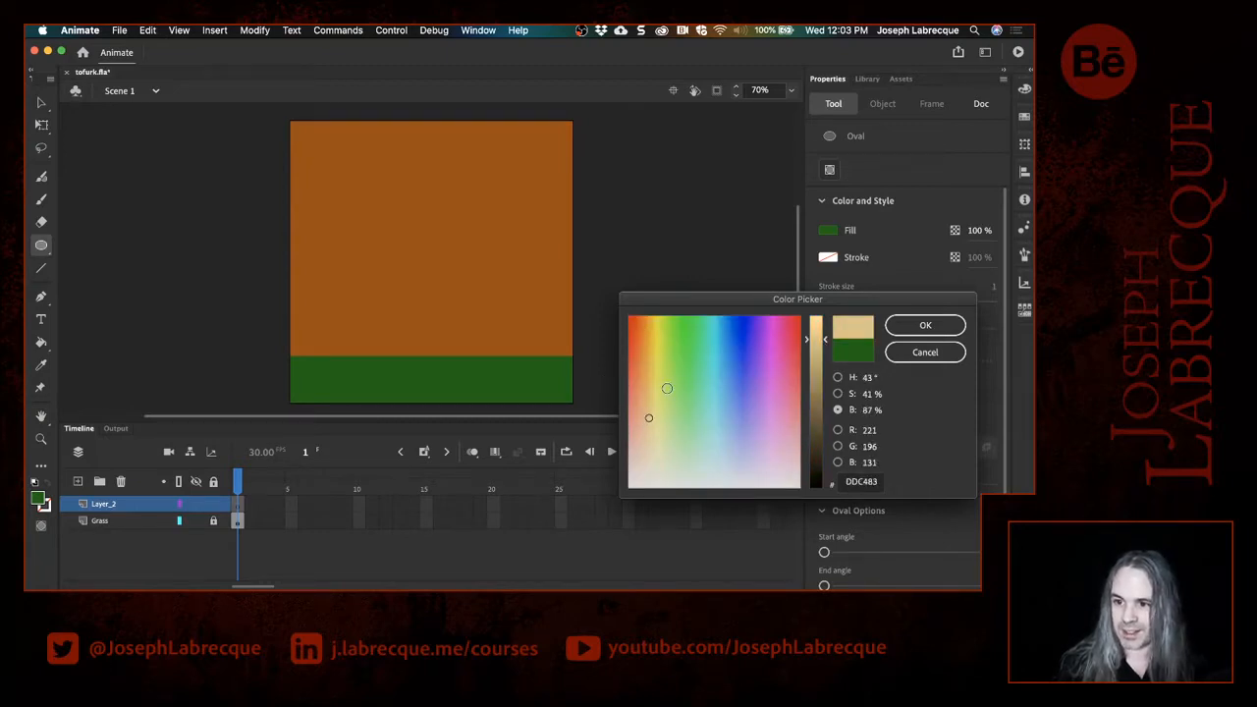
click(807, 334)
drag(806, 334, 807, 331)
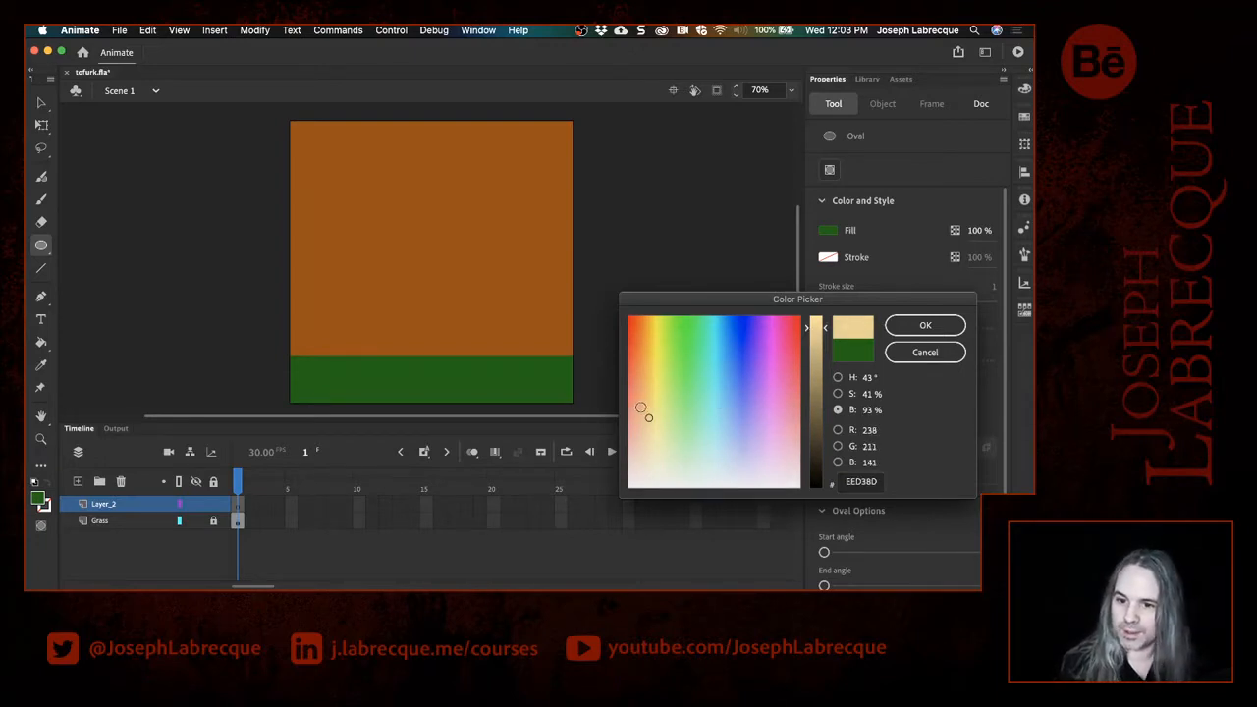
click(644, 406)
click(645, 400)
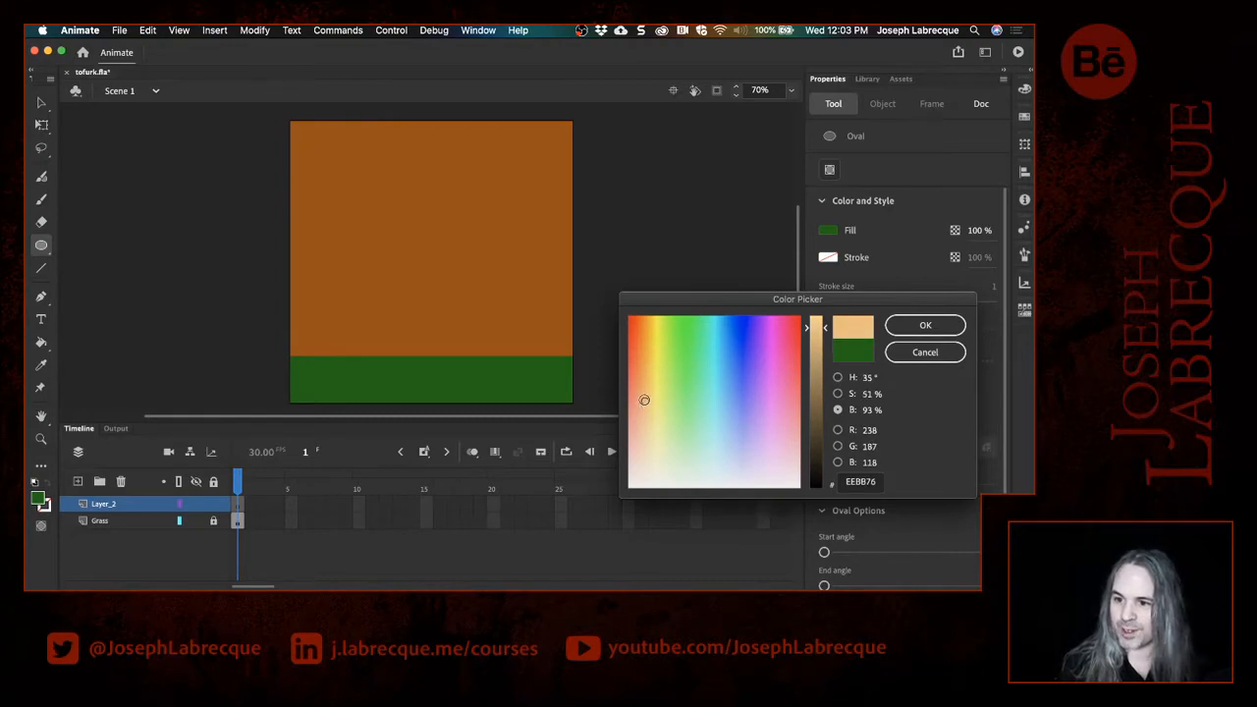
click(645, 395)
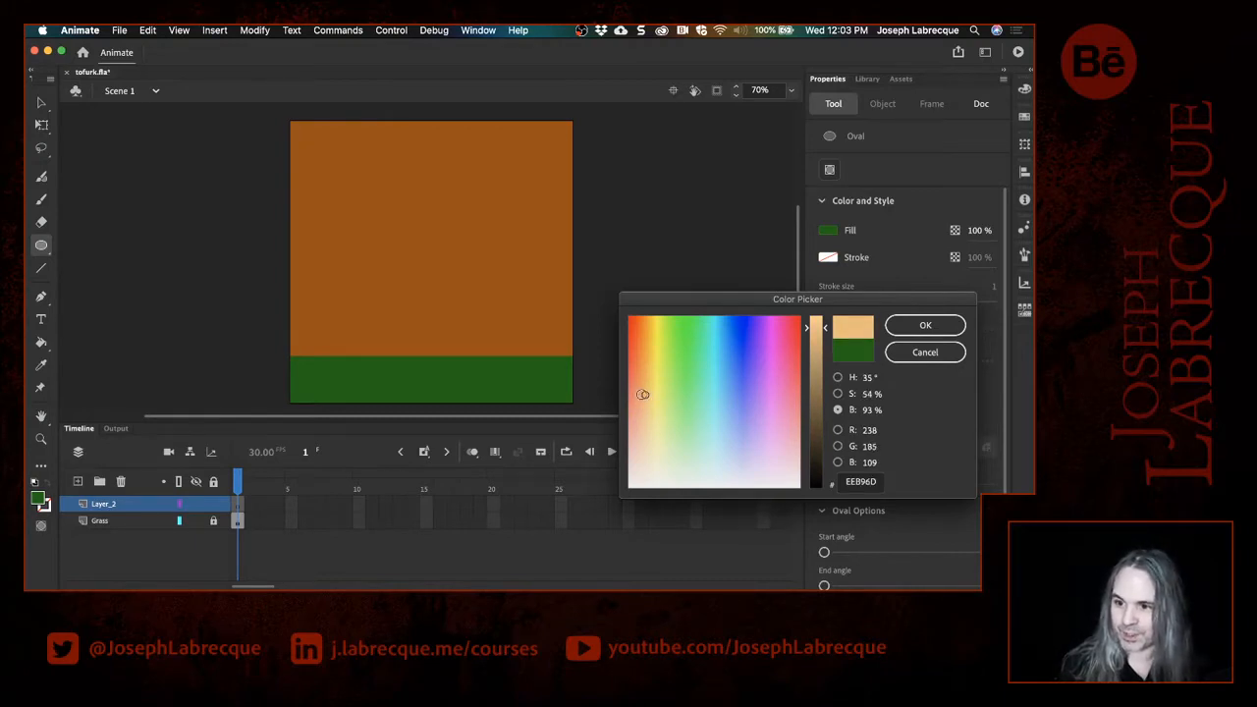
click(951, 332)
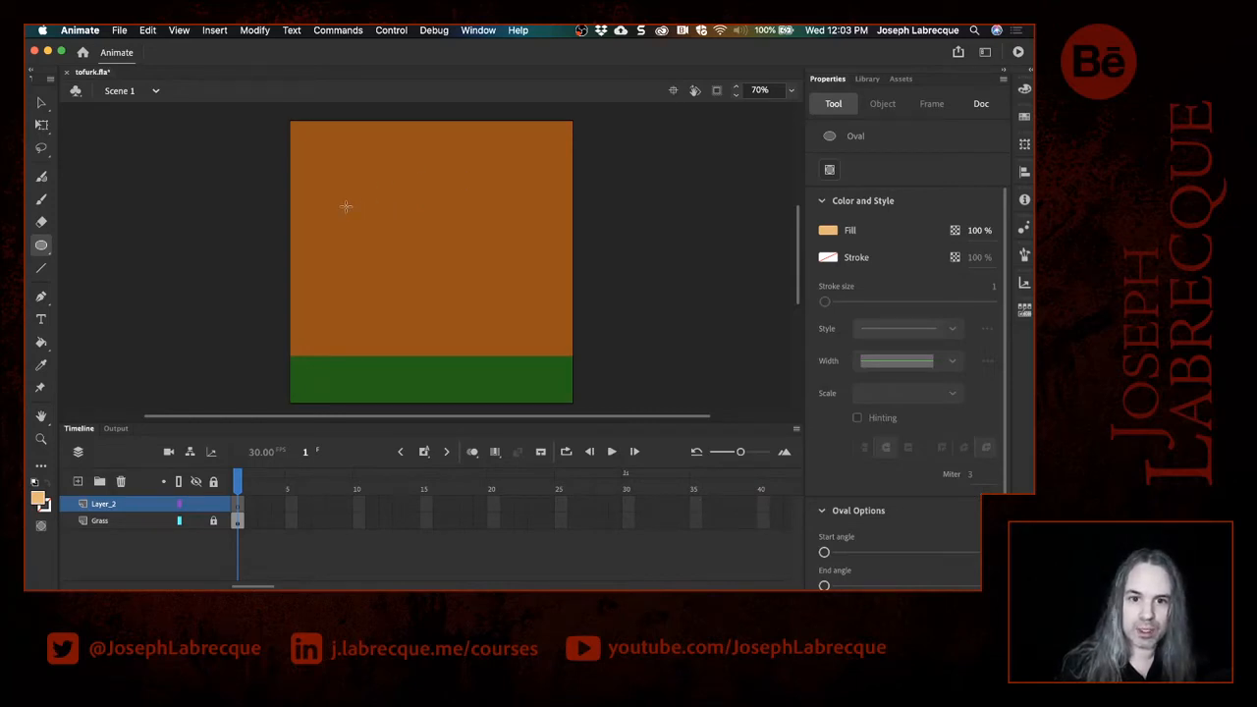
Step: Draw a tan oval about half the stage's width, slightly wider than tall, just above the grass on the new layer
mouse_move(345, 205)
mouse_down()
mouse_move(505, 294)
mouse_move(520, 289)
mouse_move(481, 247)
mouse_up()
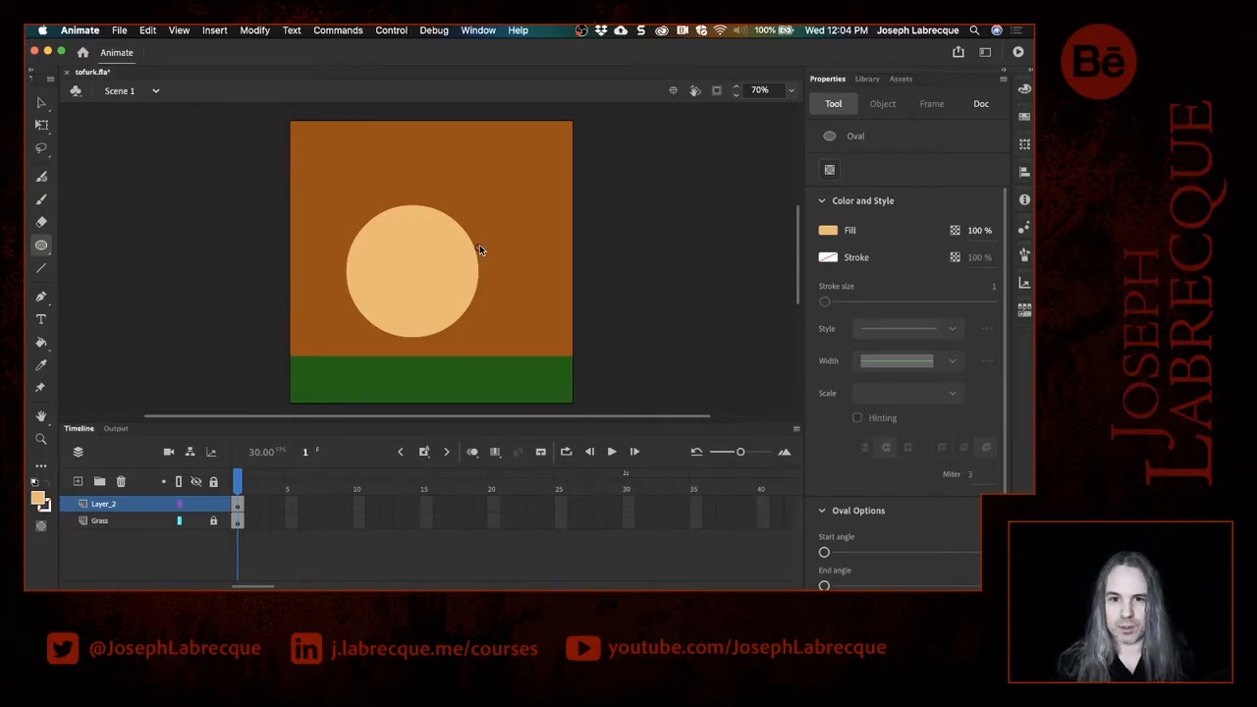
mouse_move(479, 249)
mouse_down()
mouse_move(495, 261)
mouse_move(450, 238)
mouse_move(499, 327)
mouse_move(480, 339)
mouse_move(508, 330)
mouse_move(492, 321)
mouse_up()
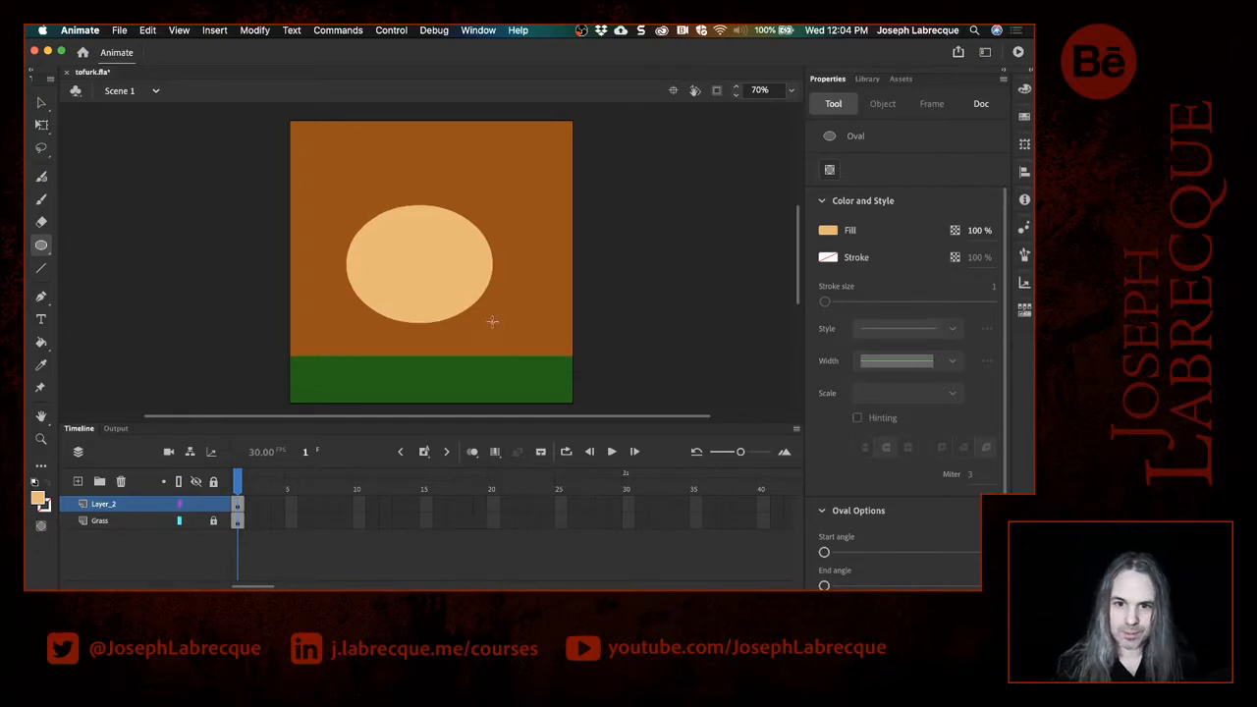
Step: Center the tan oval on the stage both horizontally and vertically using Align to stage, and deselect it
click(41, 102)
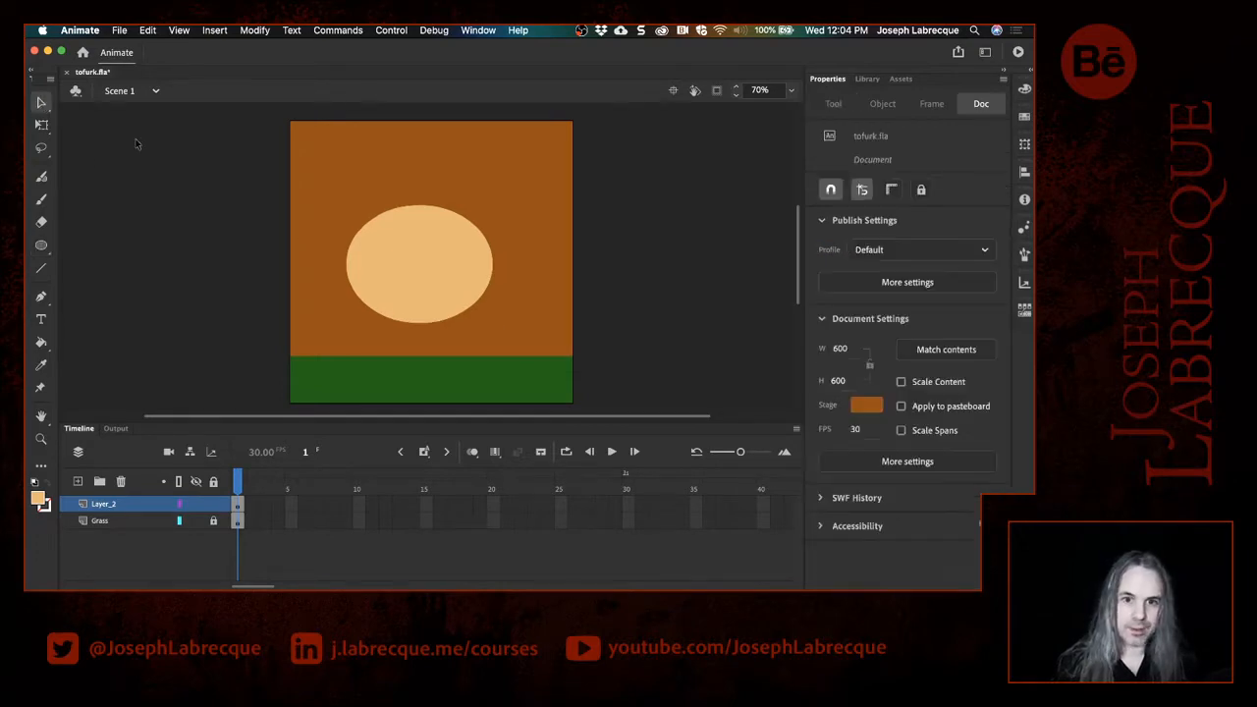
click(456, 294)
drag(421, 295, 440, 295)
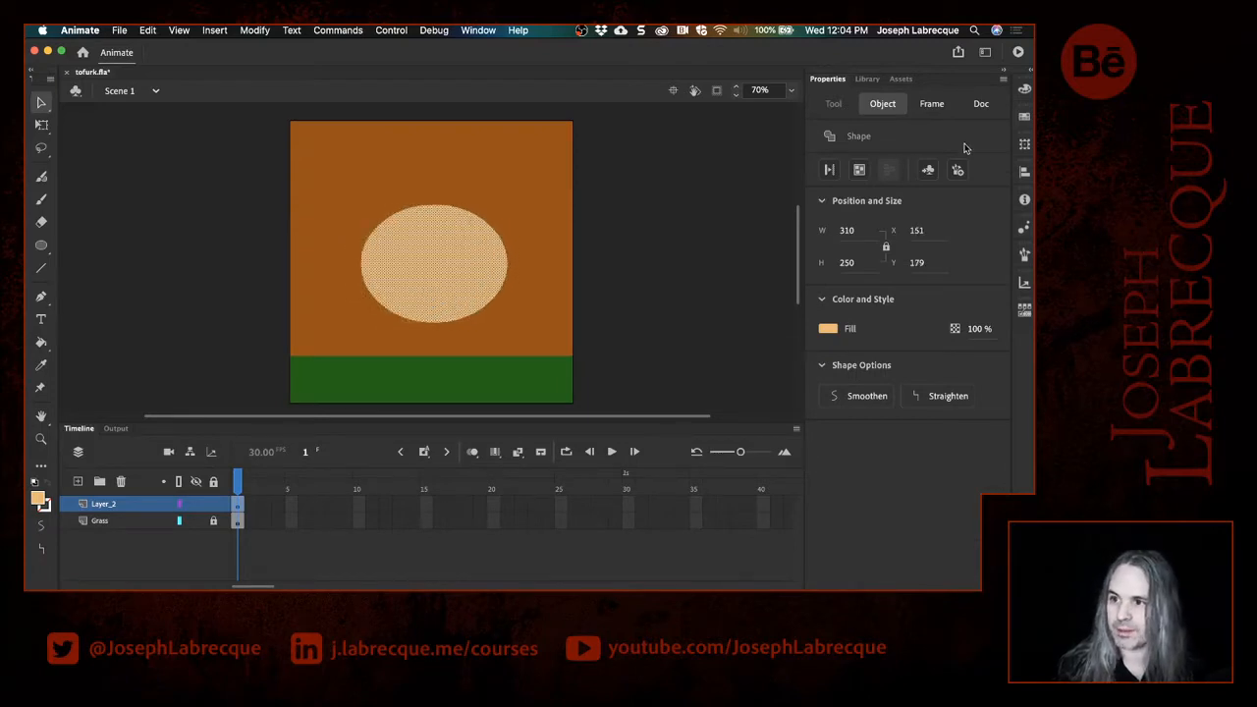
click(1024, 173)
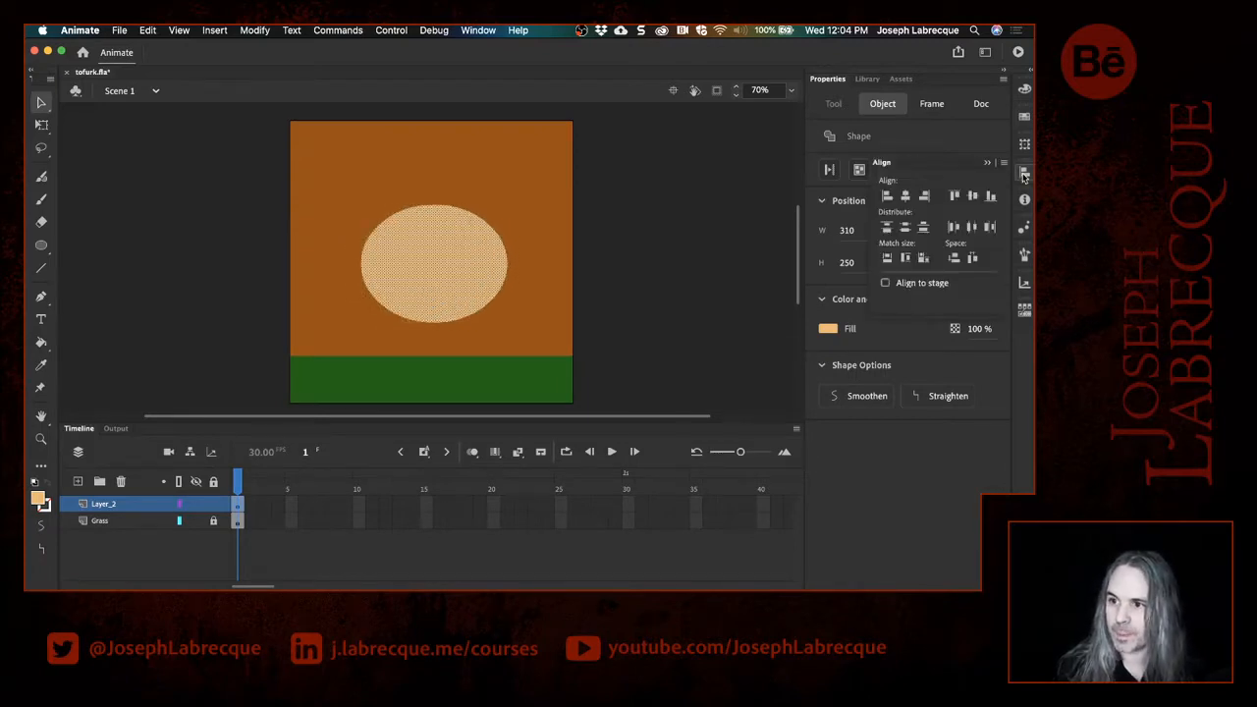
click(885, 282)
click(907, 196)
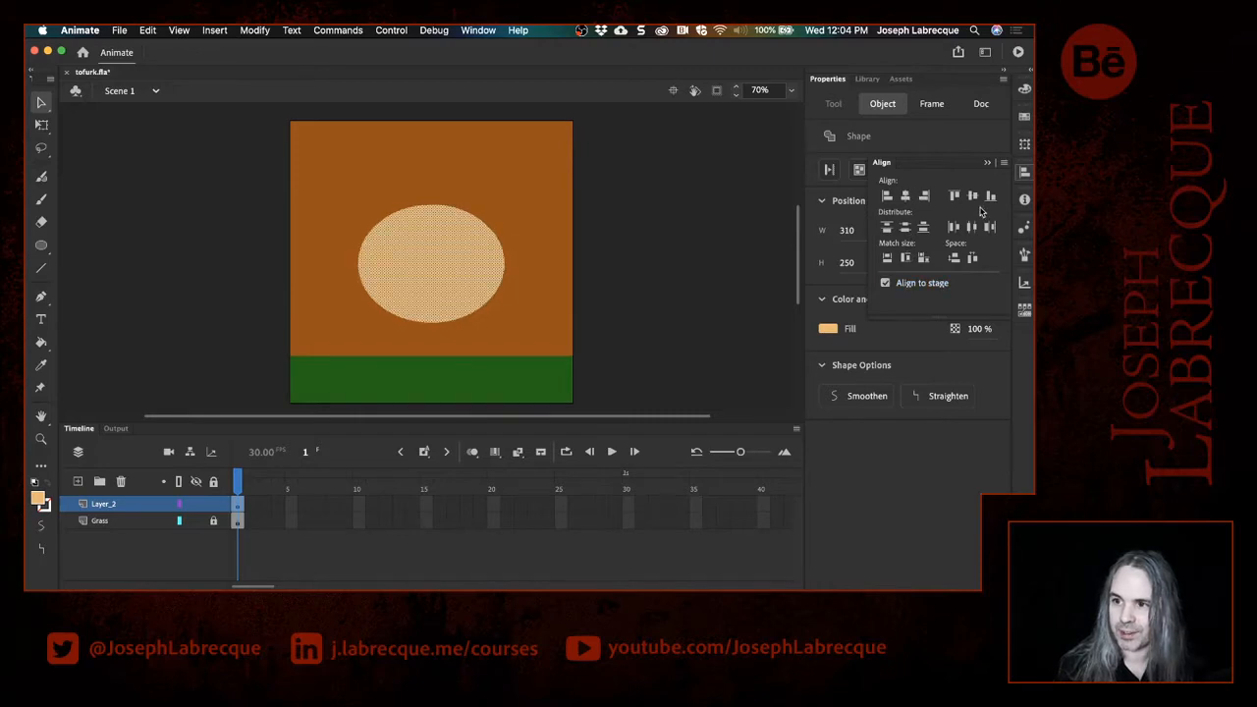
click(973, 197)
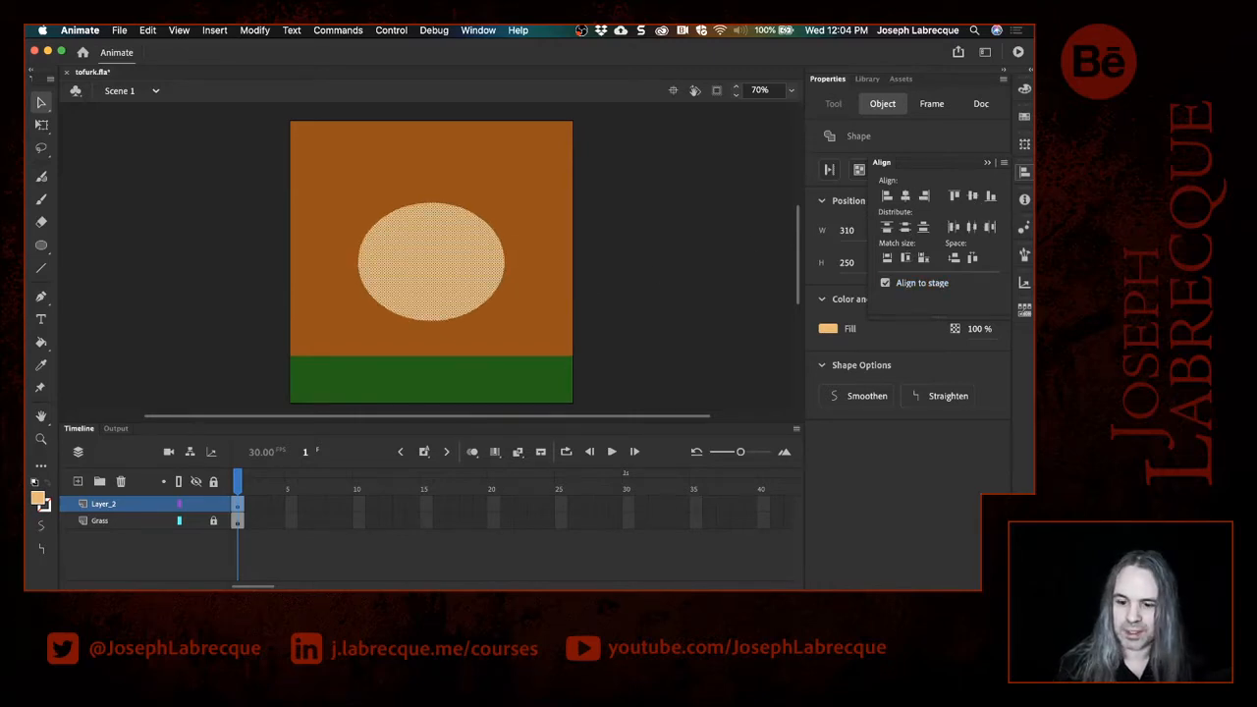
key(super+Tab)
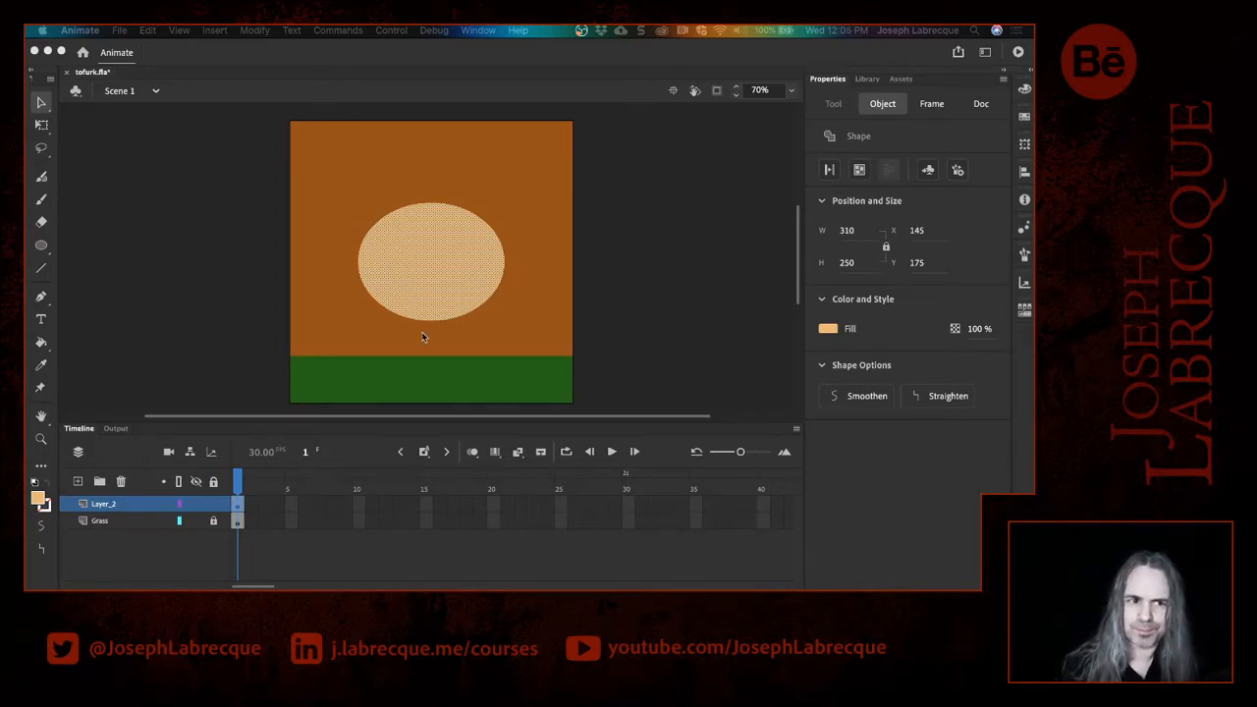
click(255, 274)
click(256, 274)
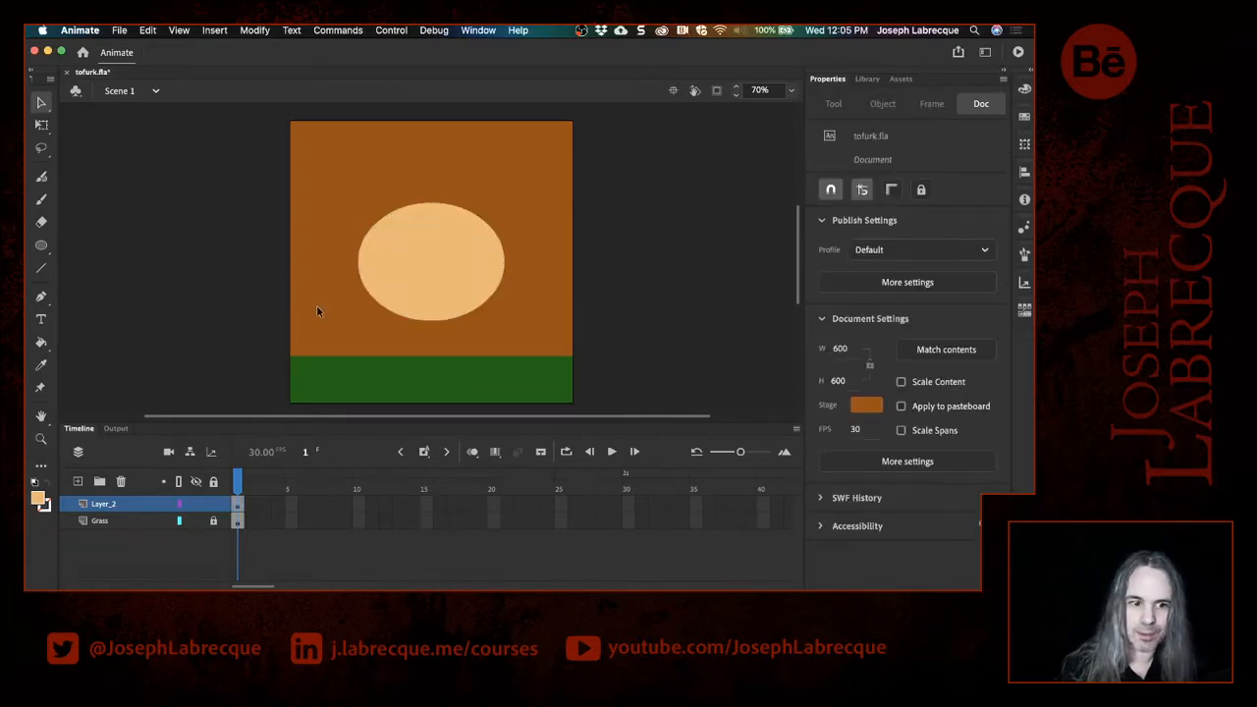
Step: Choose the Oval tool for drawing the head
click(42, 246)
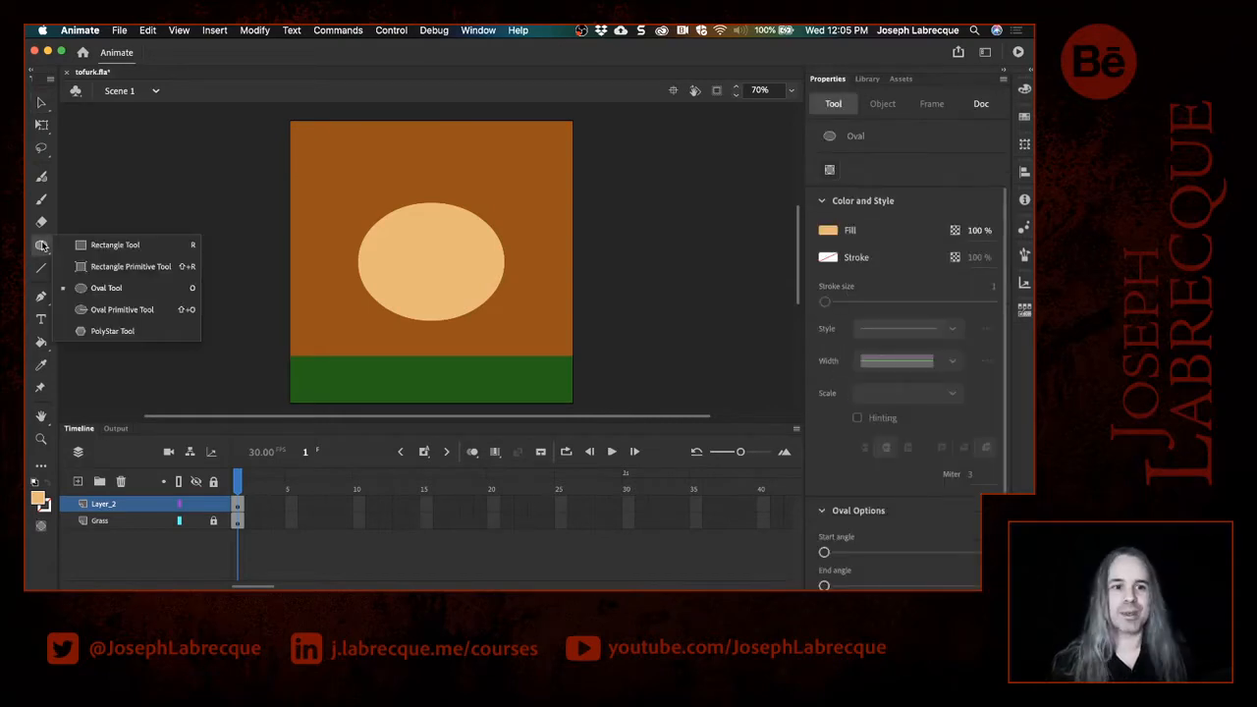
click(93, 289)
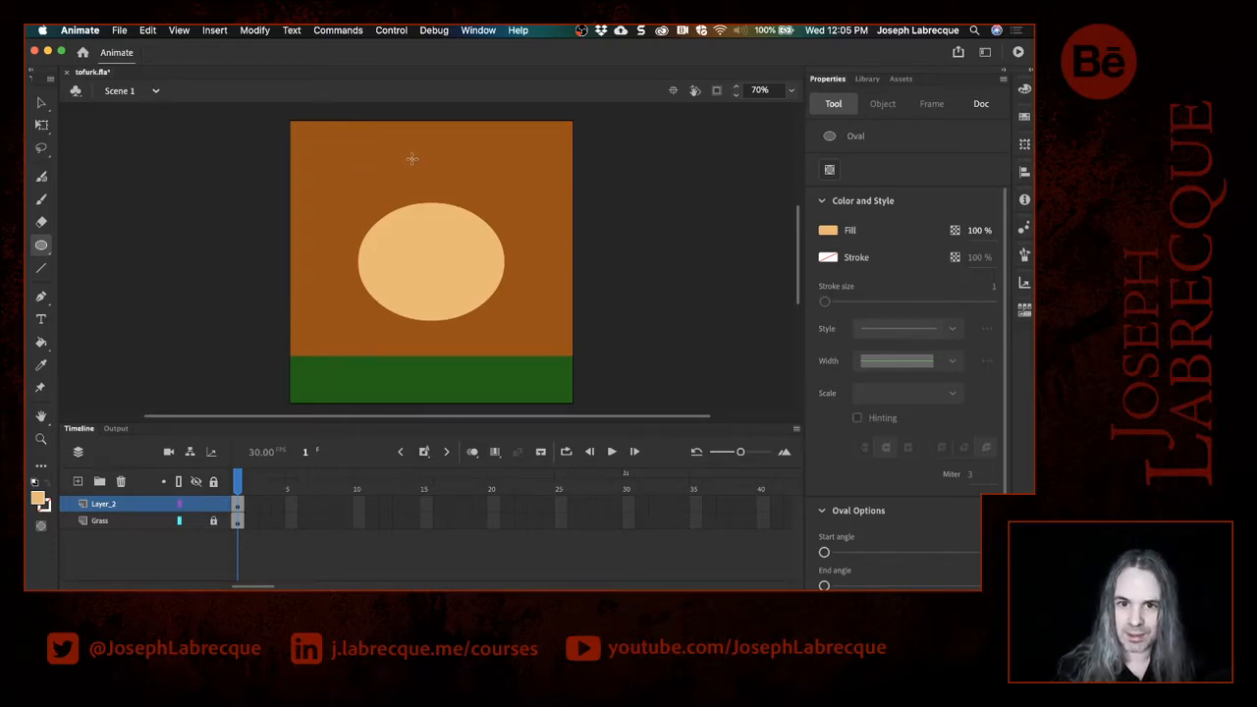
drag(413, 159, 449, 194)
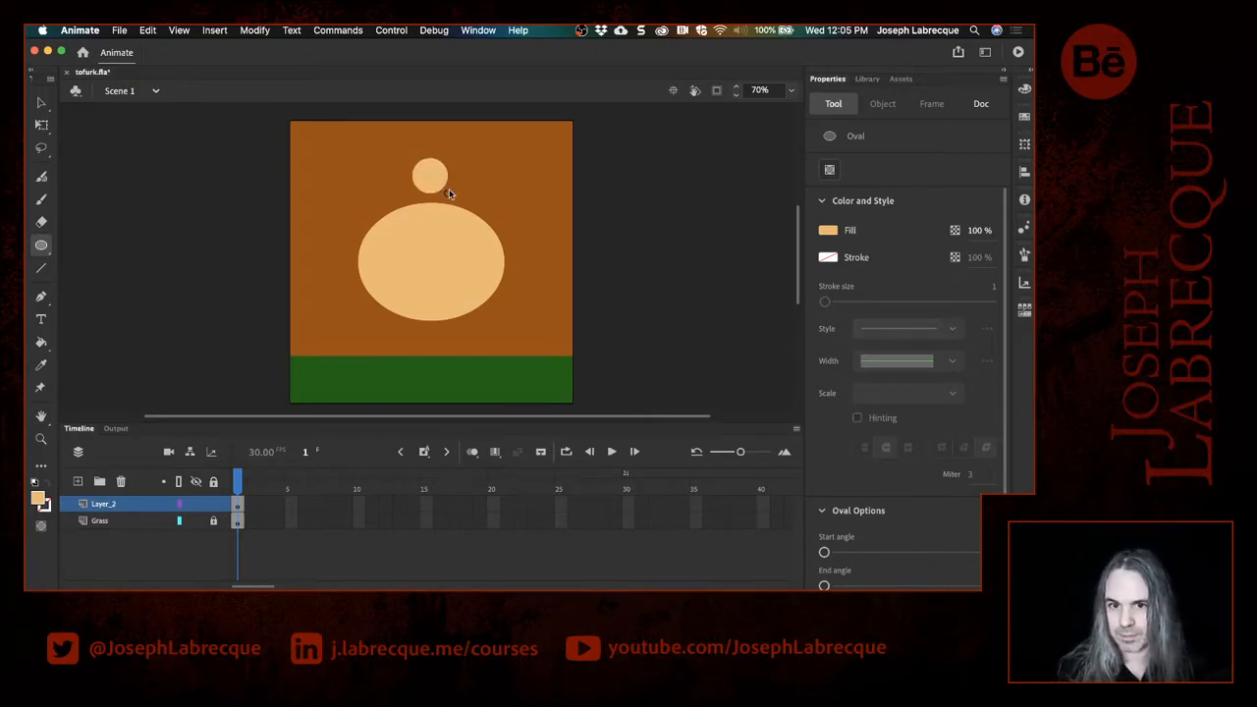
mouse_move(448, 194)
mouse_down()
mouse_move(469, 143)
mouse_move(493, 149)
mouse_move(477, 225)
mouse_move(451, 116)
mouse_move(431, 145)
mouse_up()
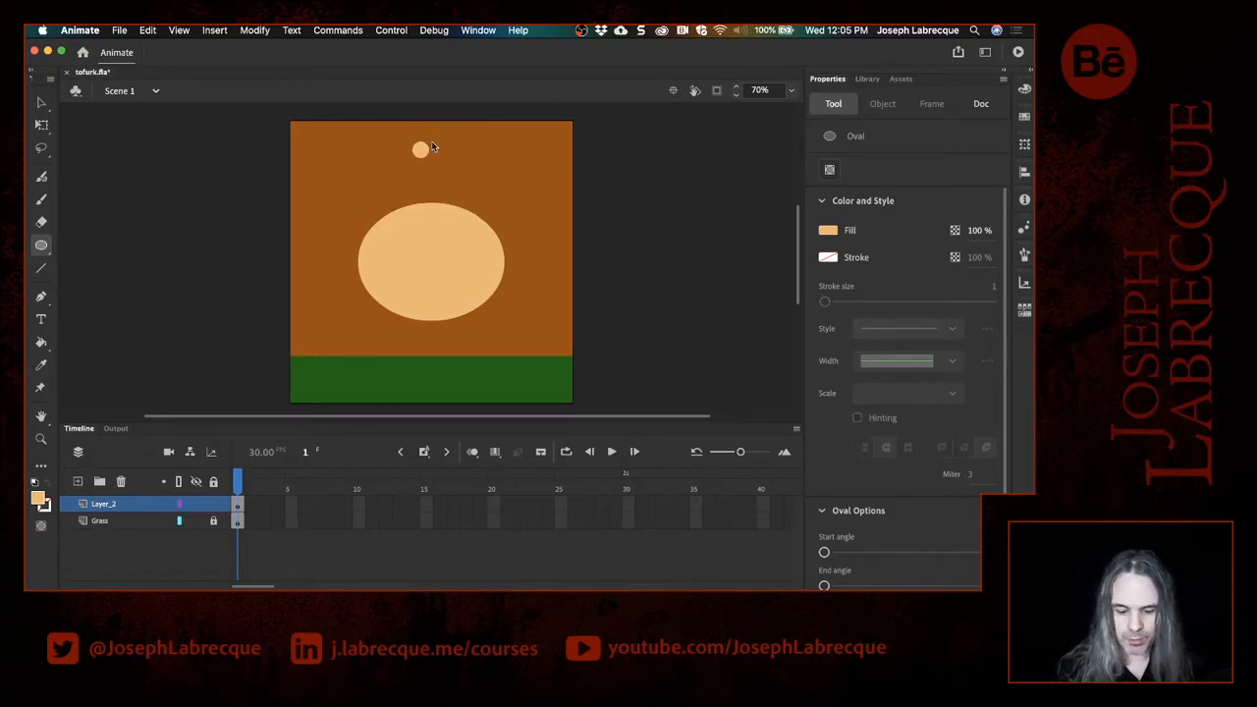
key(cmd+z)
Step: Turn on Object Drawing mode and draw a tan circle about 114 px wide directly above the body oval
click(830, 172)
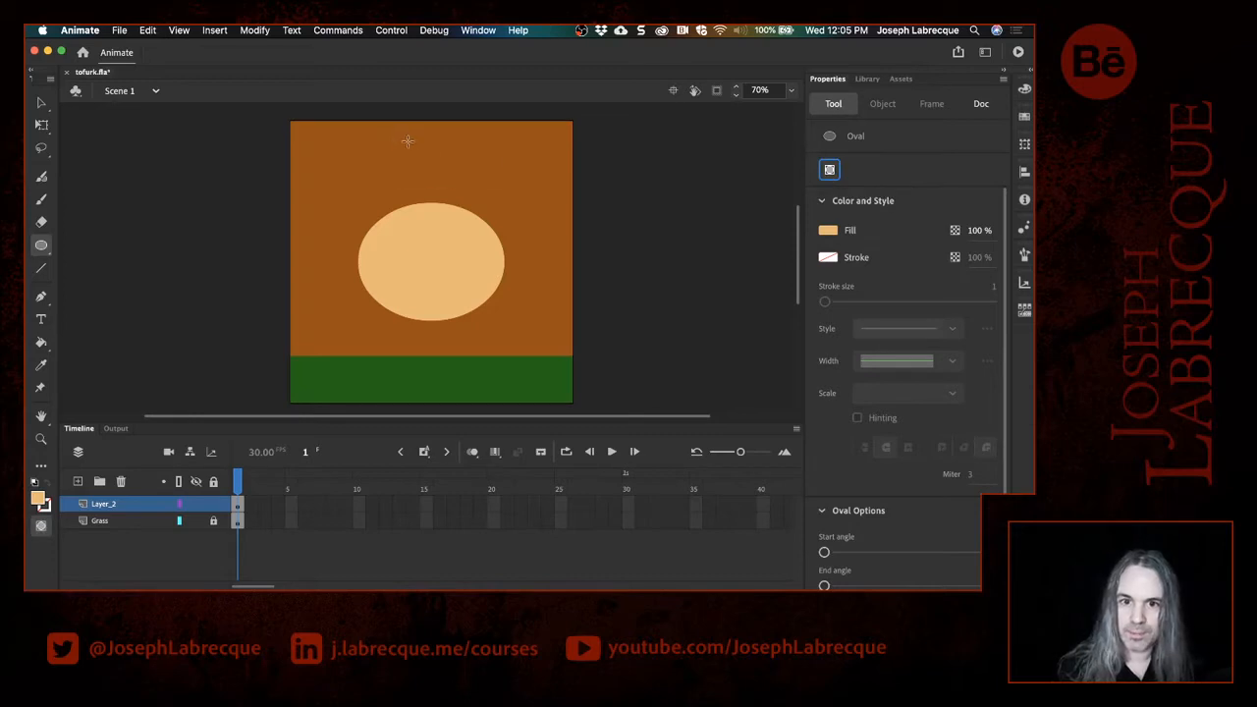
drag(399, 144, 452, 202)
Step: Convert the body oval from a plain shape into a drawing object
click(41, 102)
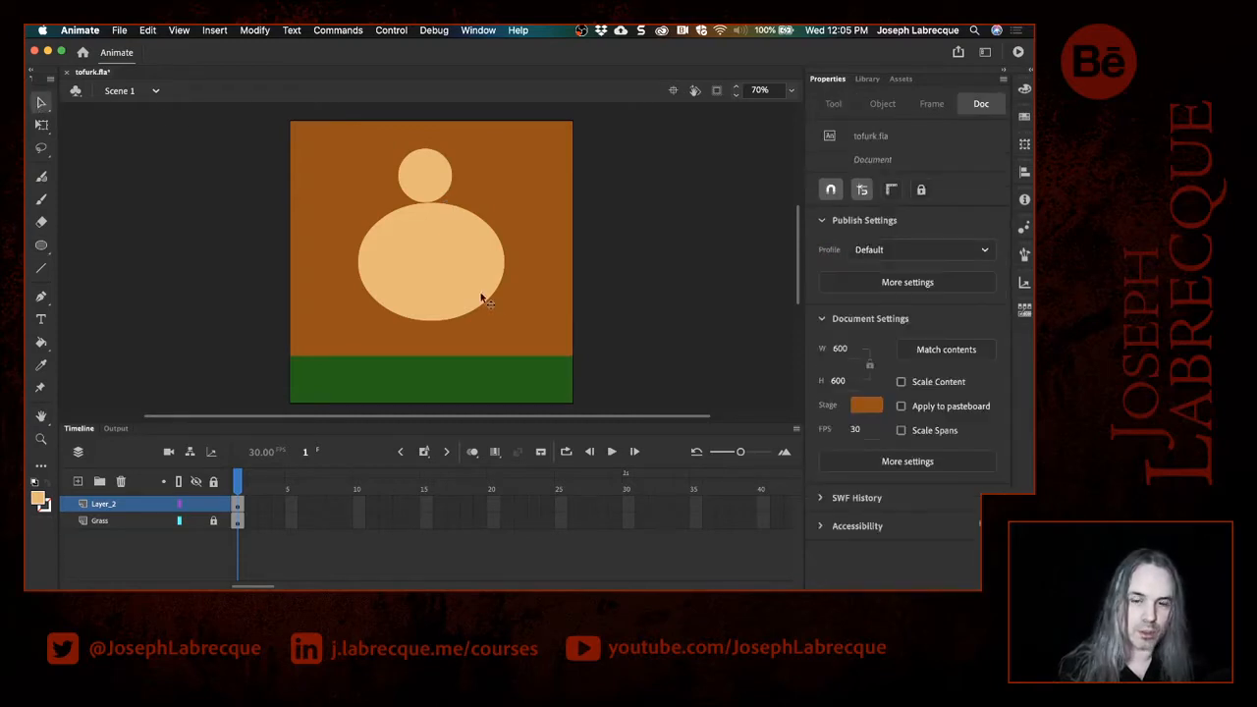
click(451, 274)
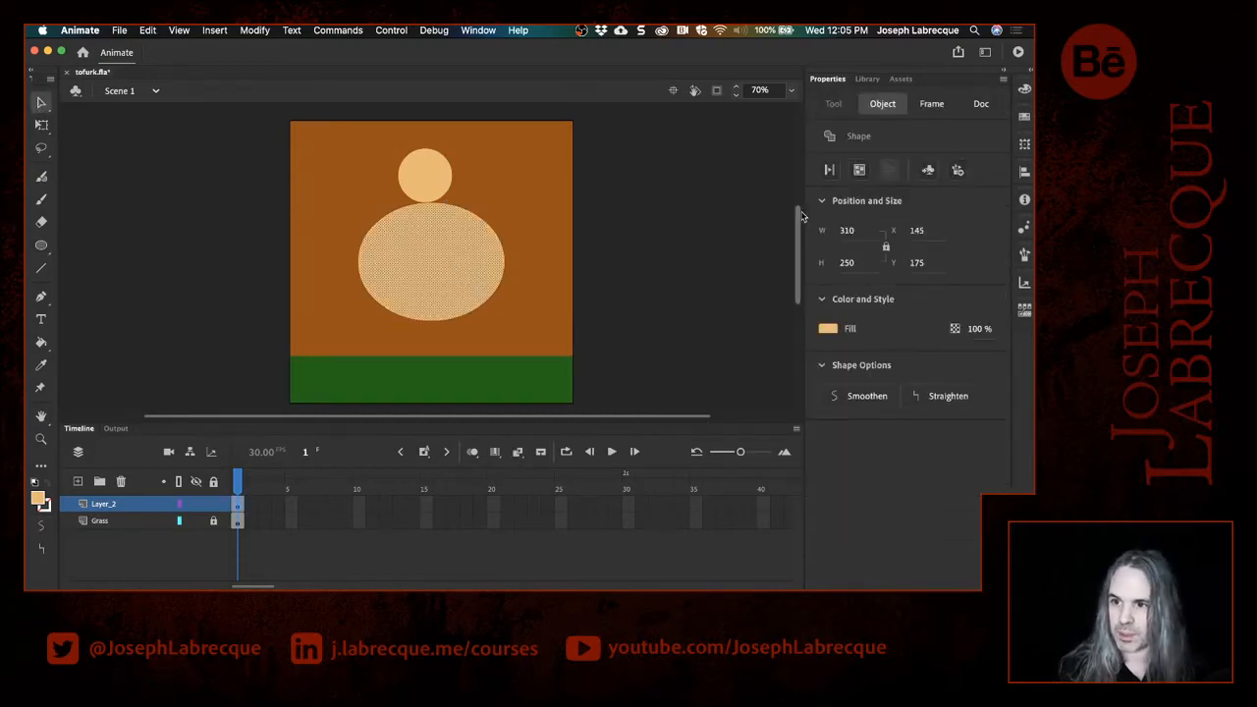
click(860, 171)
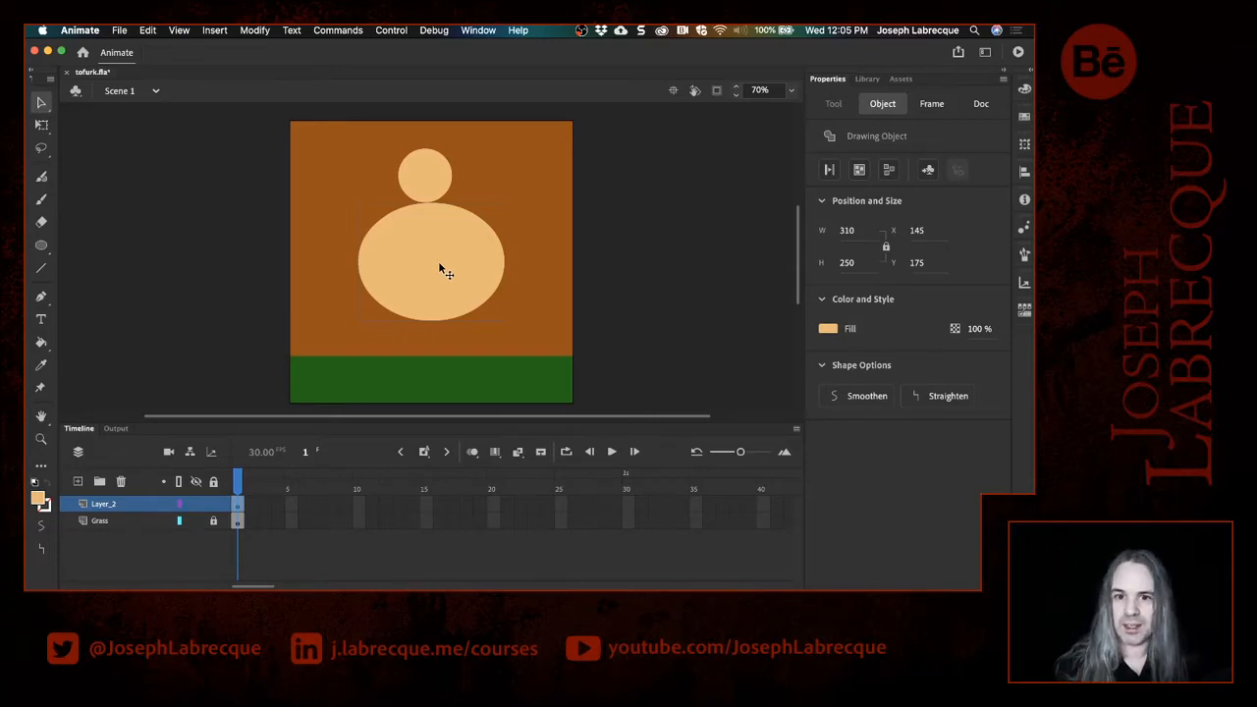
Step: Center the head circle horizontally on the stage and nudge it up to Y 50, leaving a small gap above the body
click(428, 172)
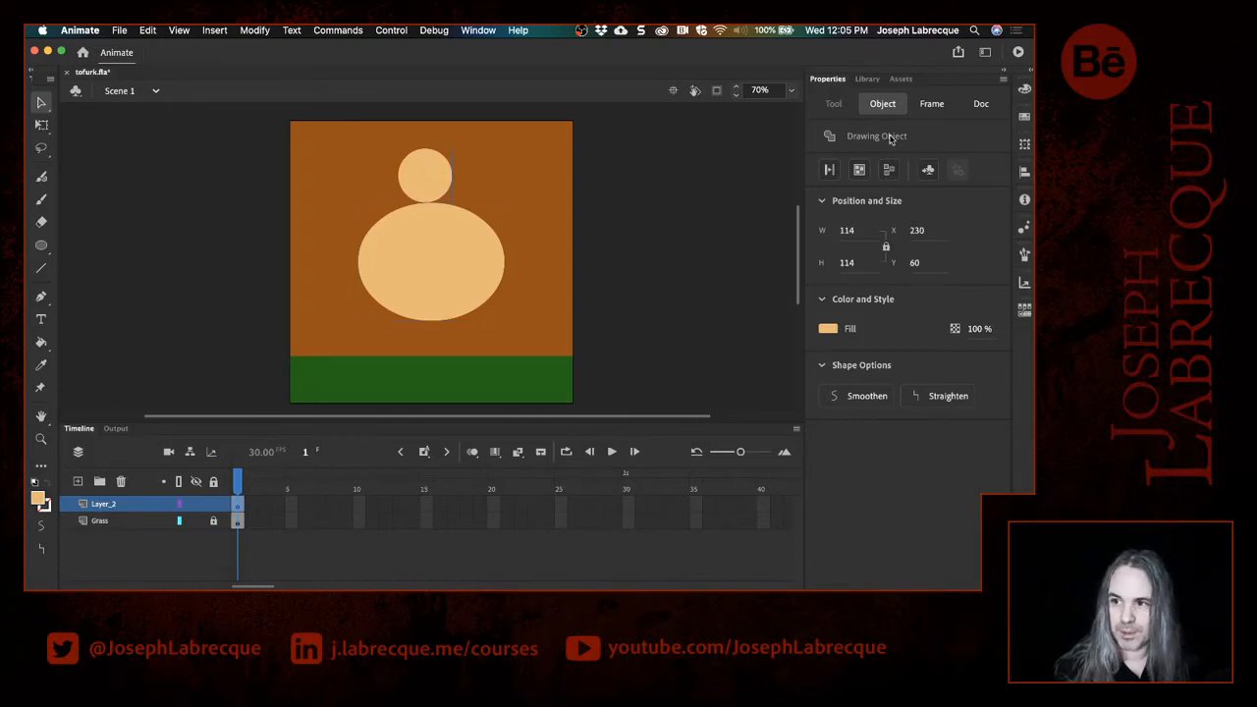
click(1024, 173)
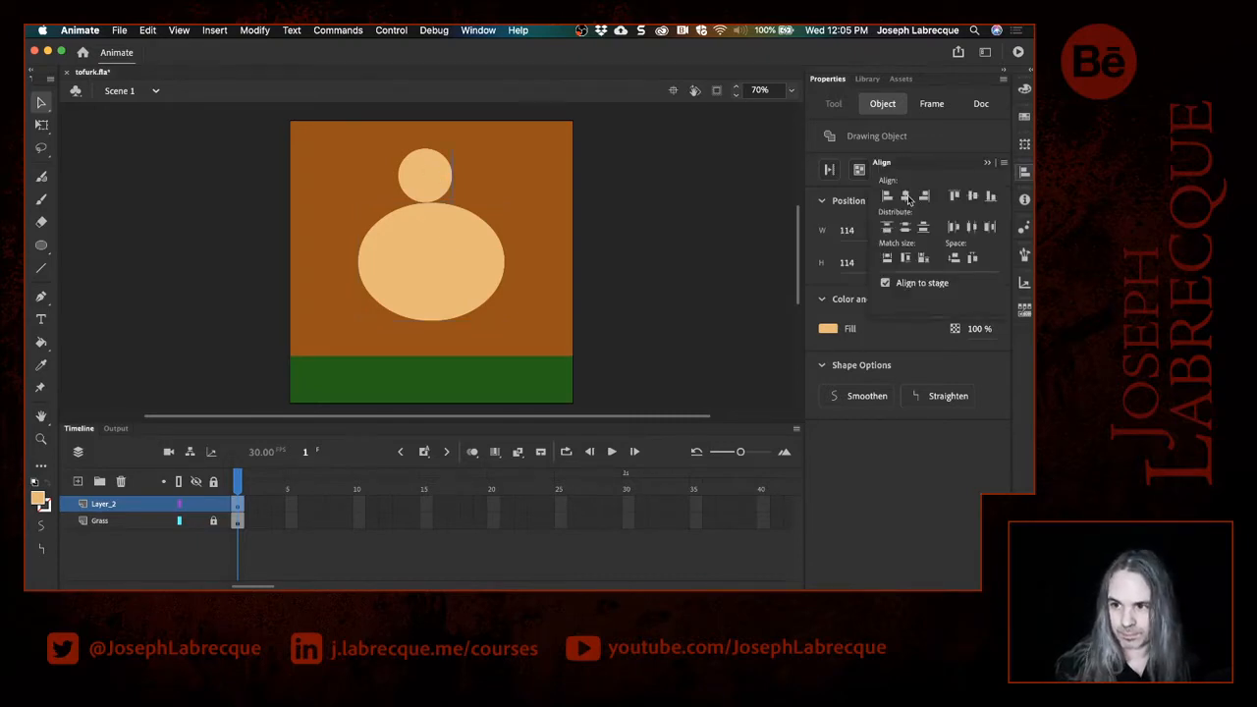
click(905, 196)
click(432, 180)
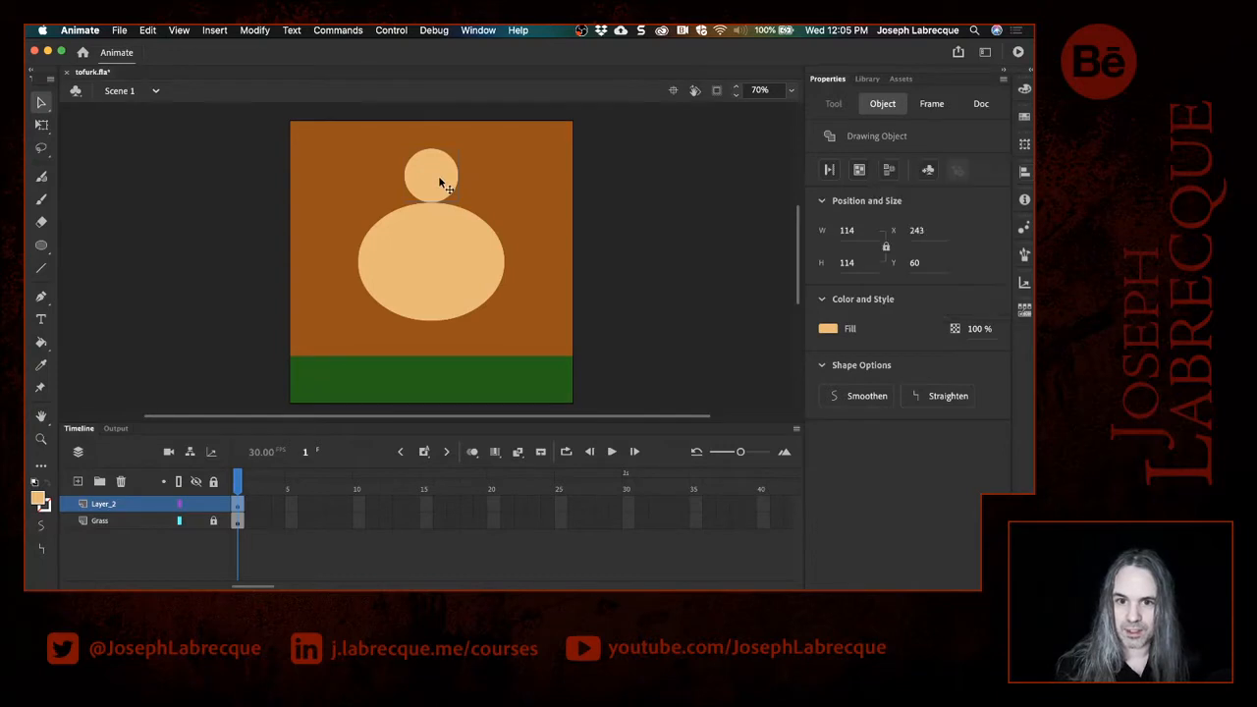
key(shift+Up)
key(shift+Up)
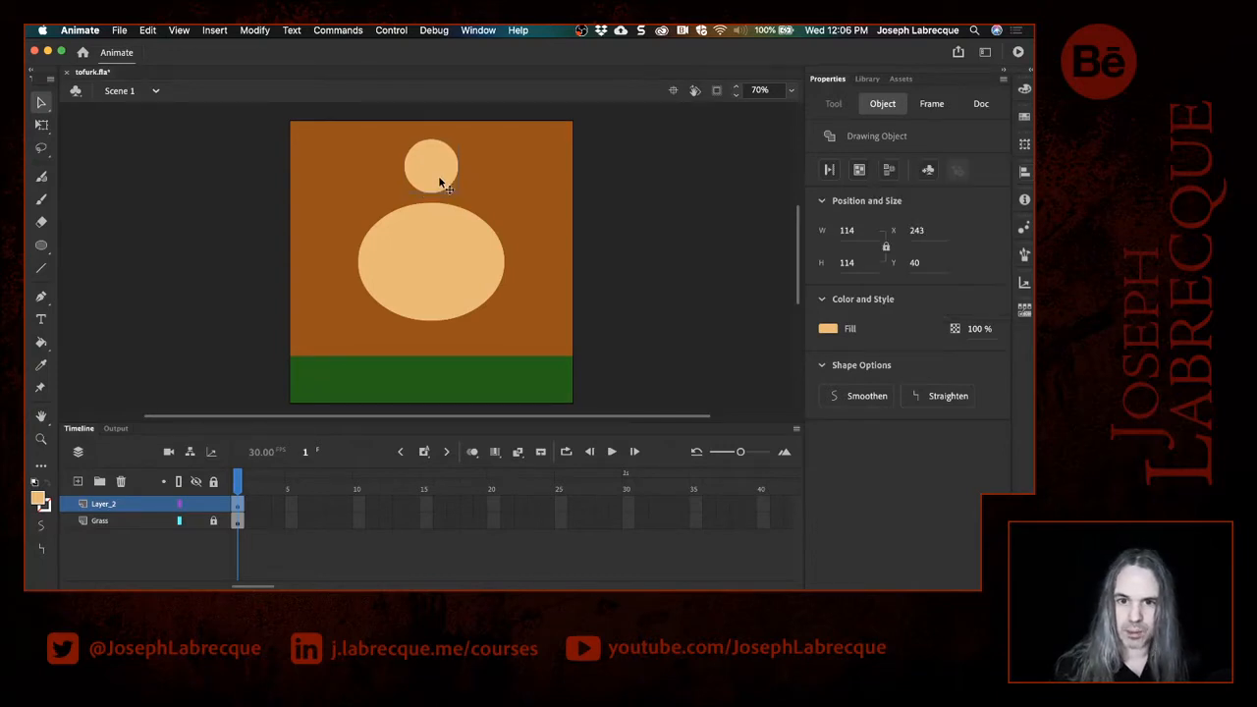
key(shift+Down)
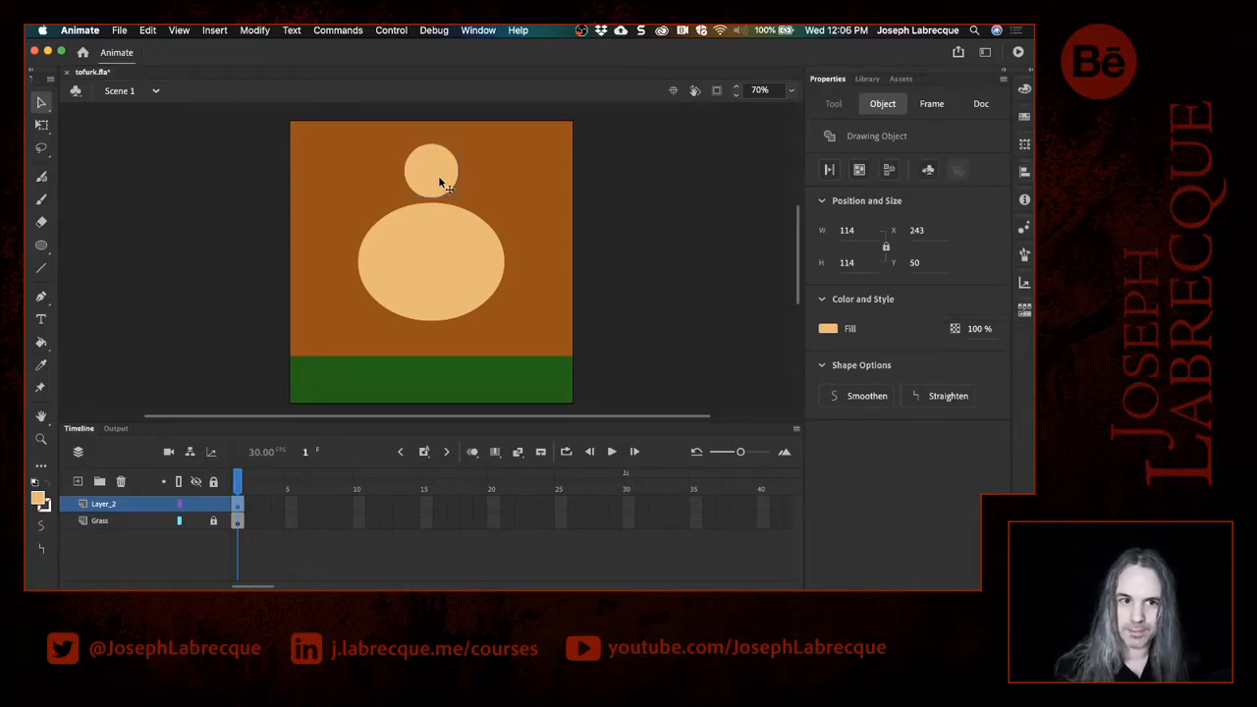
Step: Draw a narrow tan rectangle about 20 × 60 px as a horizontally centered neck joining the head and body, and deselect it
click(42, 248)
click(41, 248)
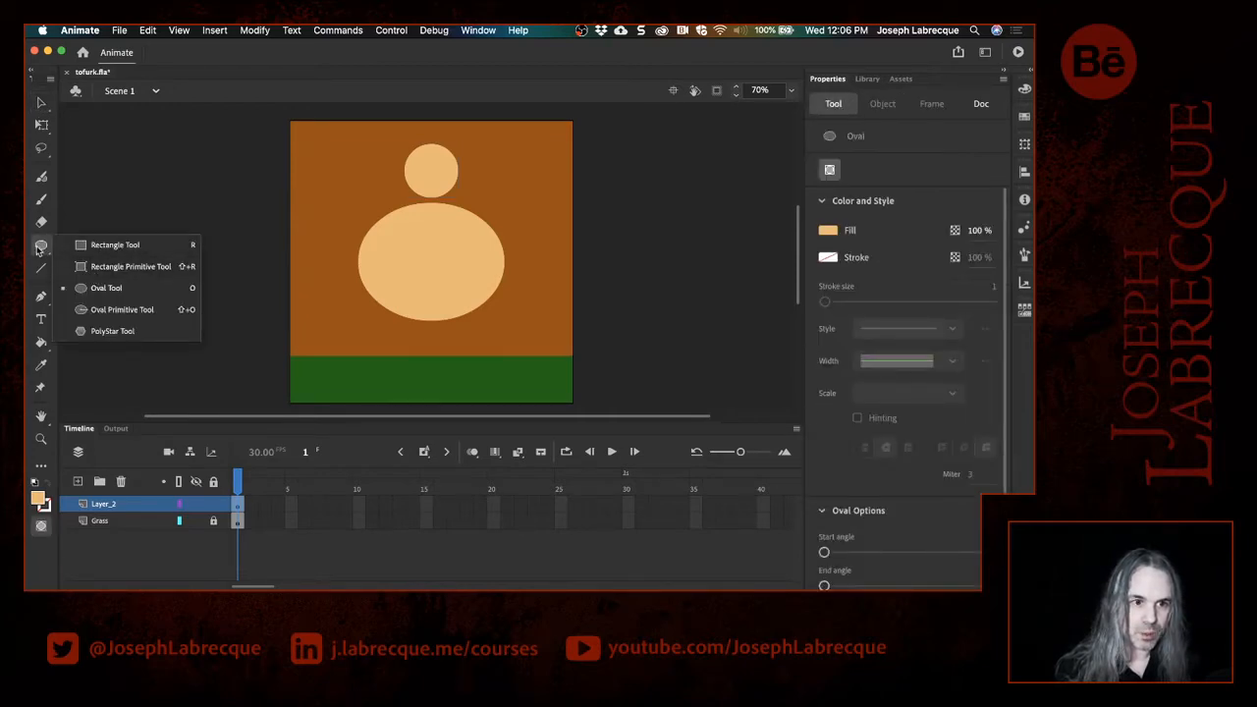
click(93, 245)
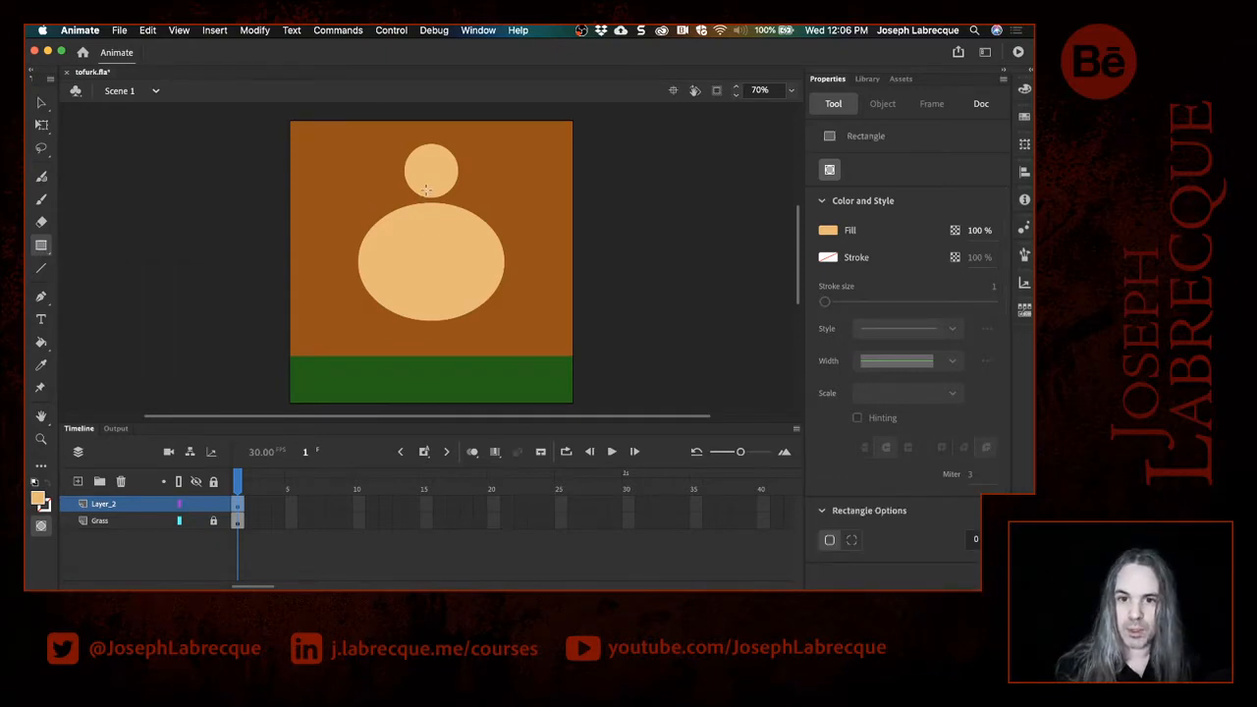
drag(426, 191, 439, 219)
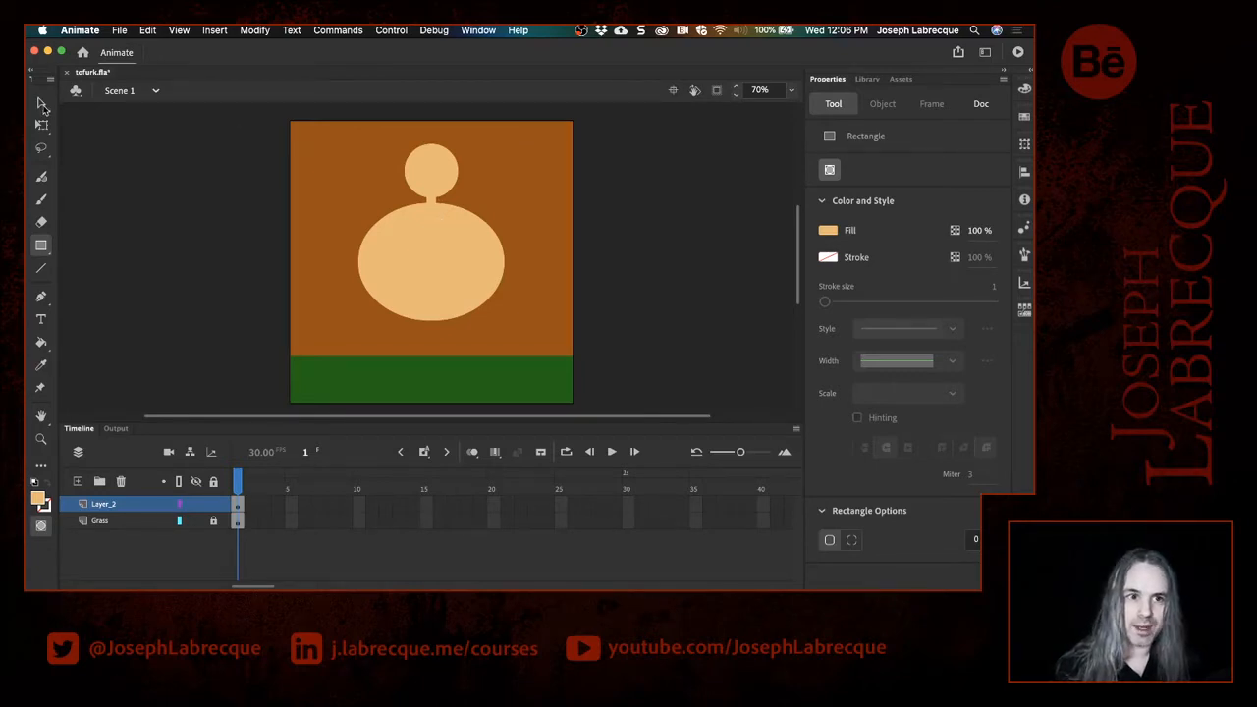
click(42, 103)
click(432, 202)
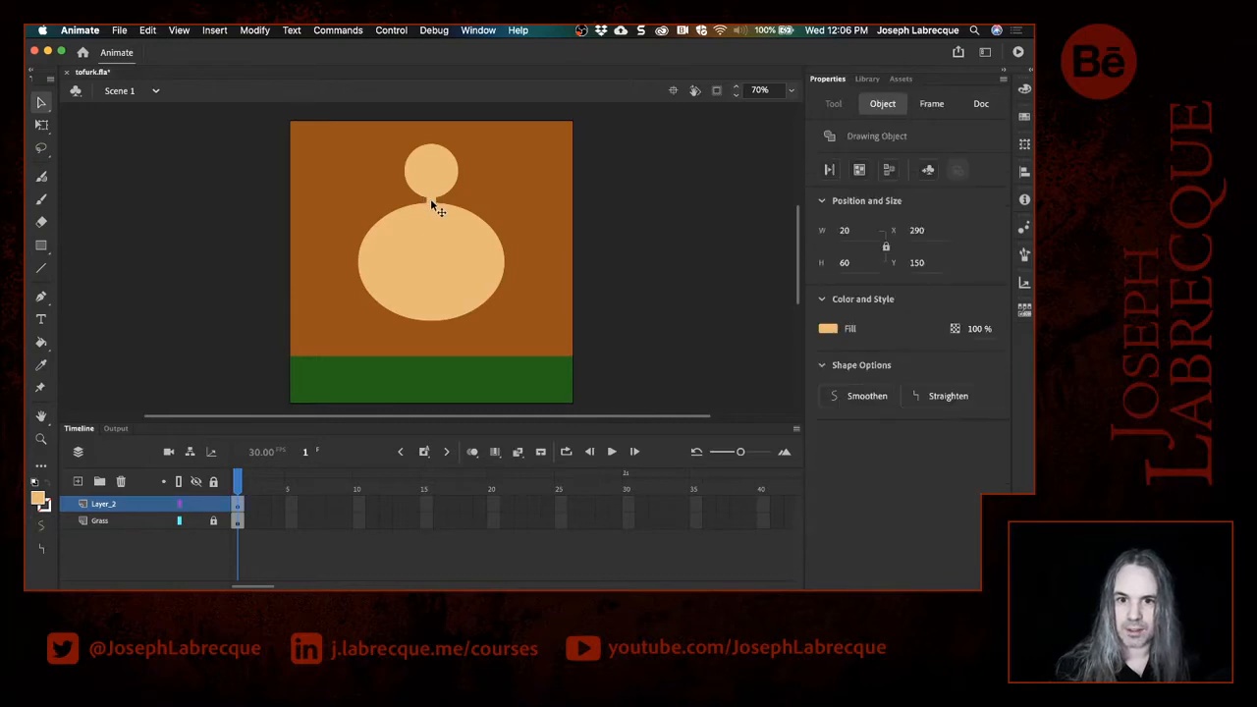
click(1023, 173)
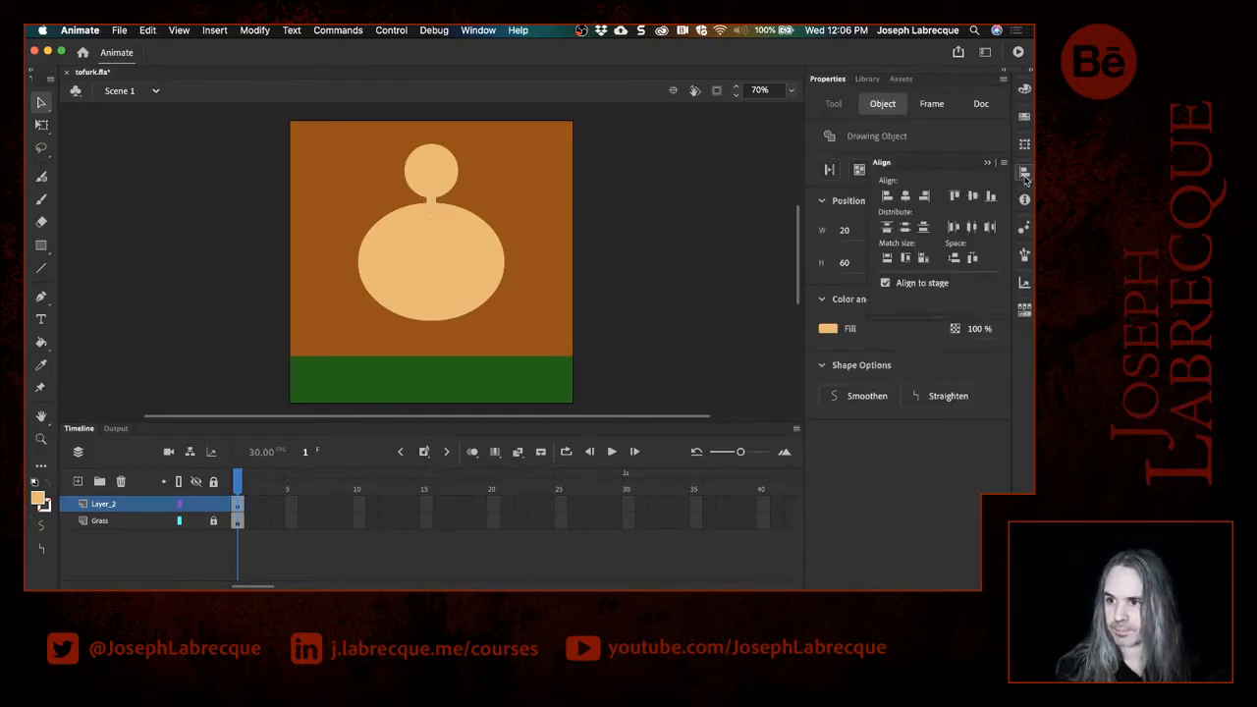
click(680, 238)
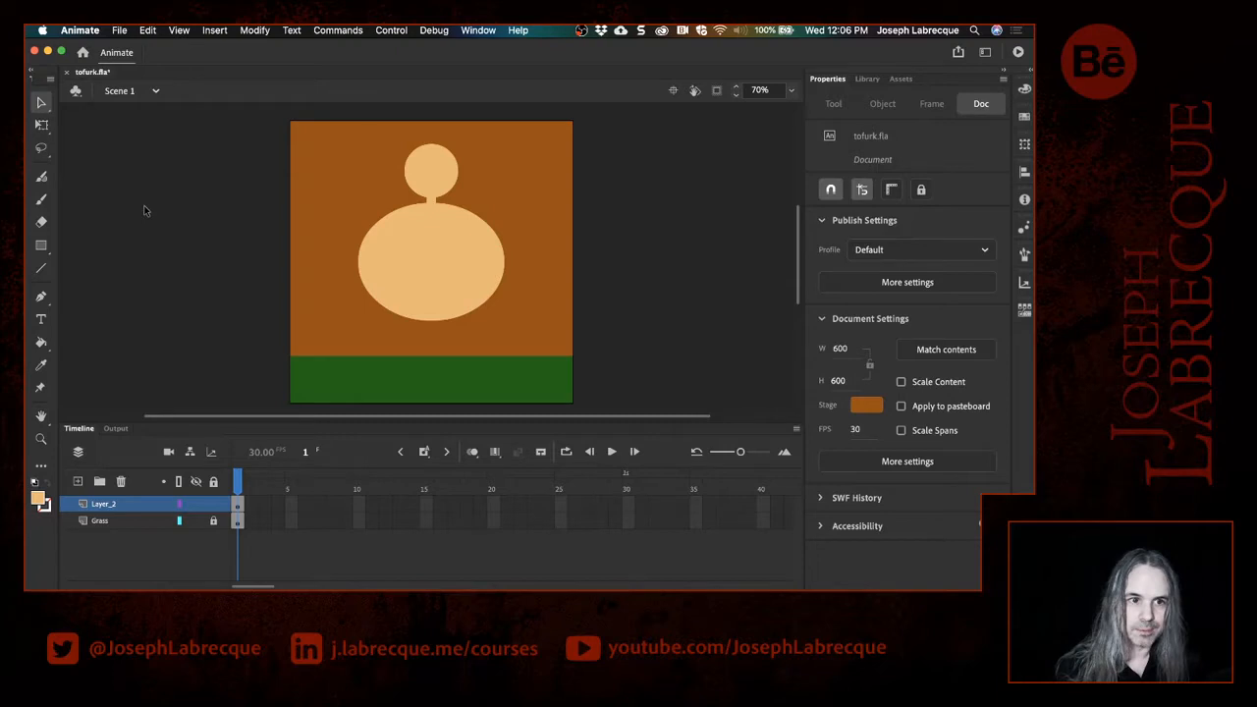
Step: Select the head, body and neck in turn to examine them as separate drawing objects
click(422, 173)
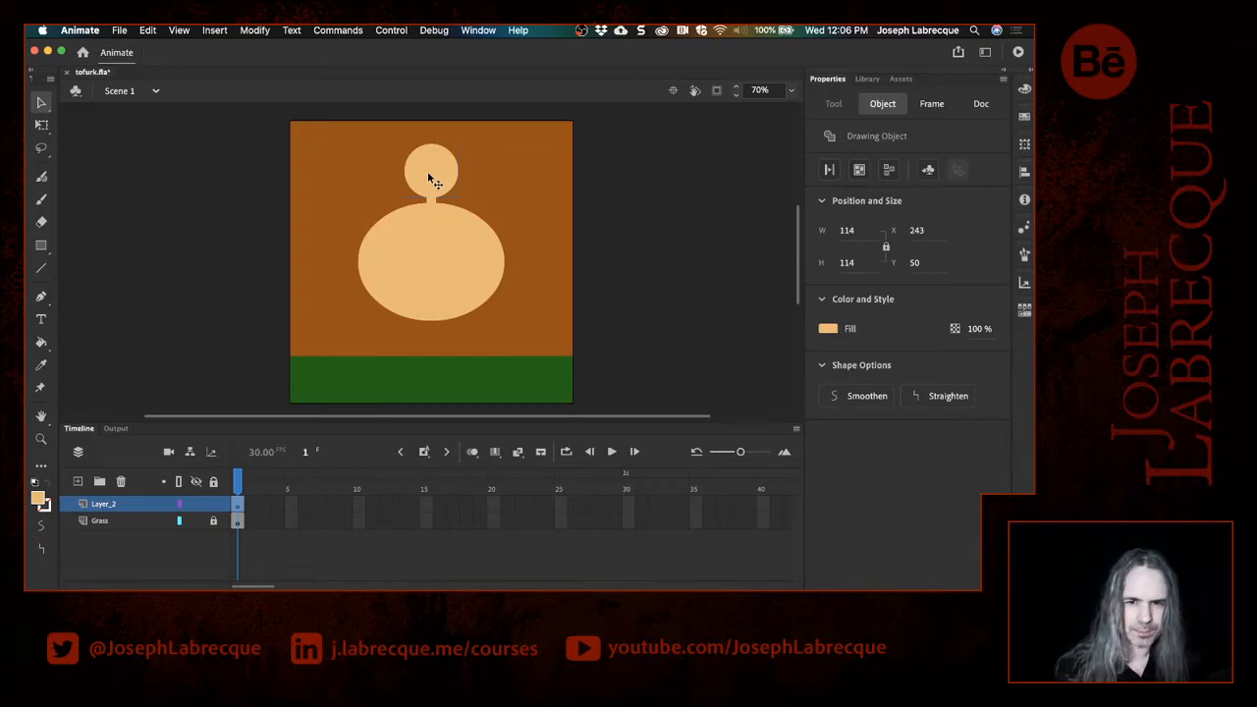
click(465, 254)
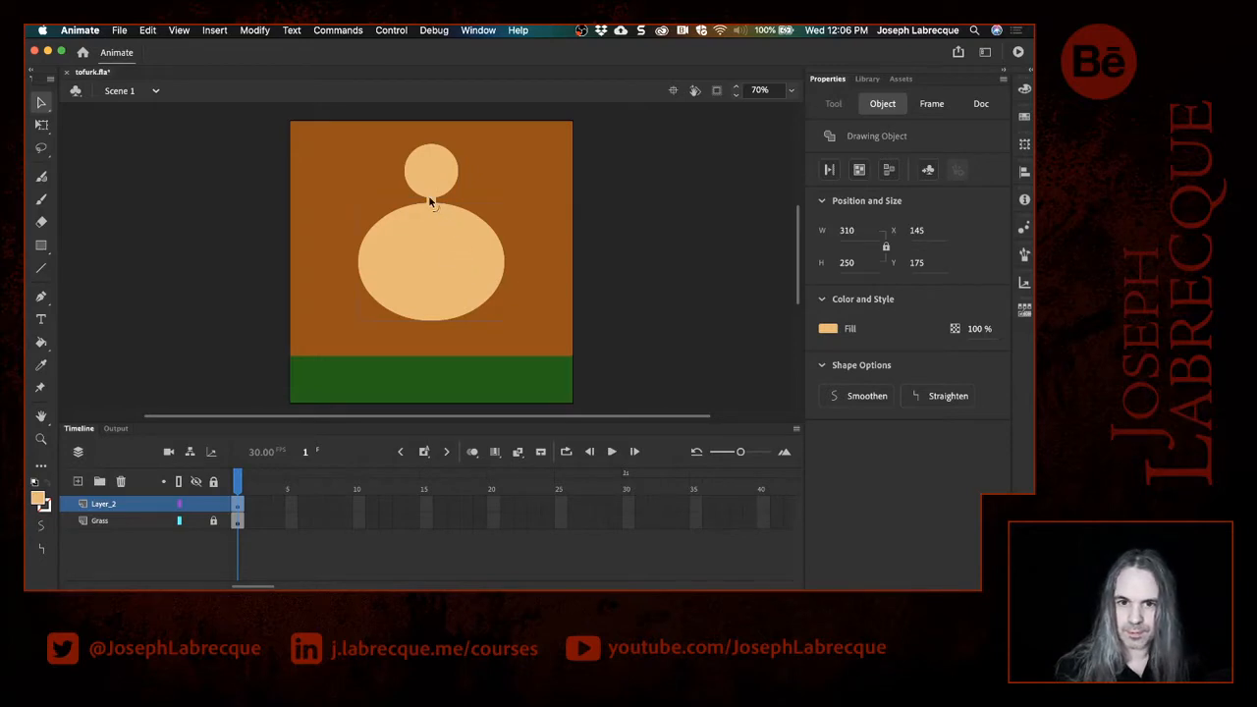
click(429, 200)
click(449, 258)
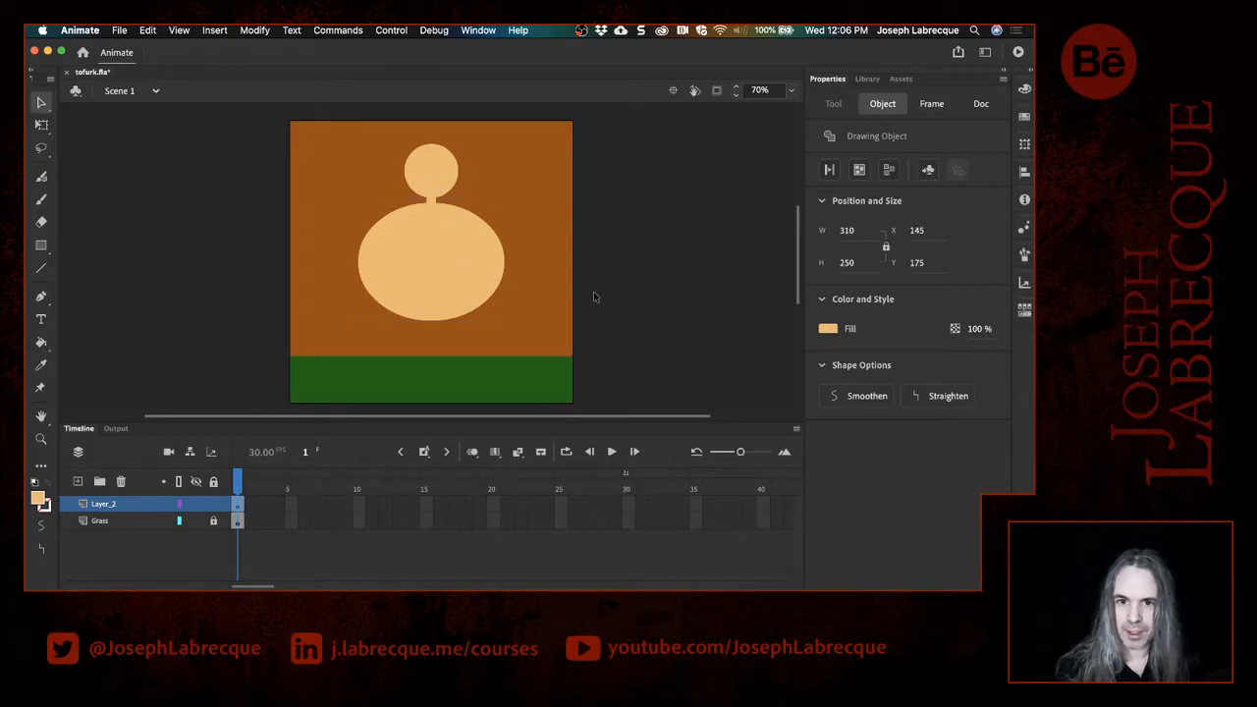
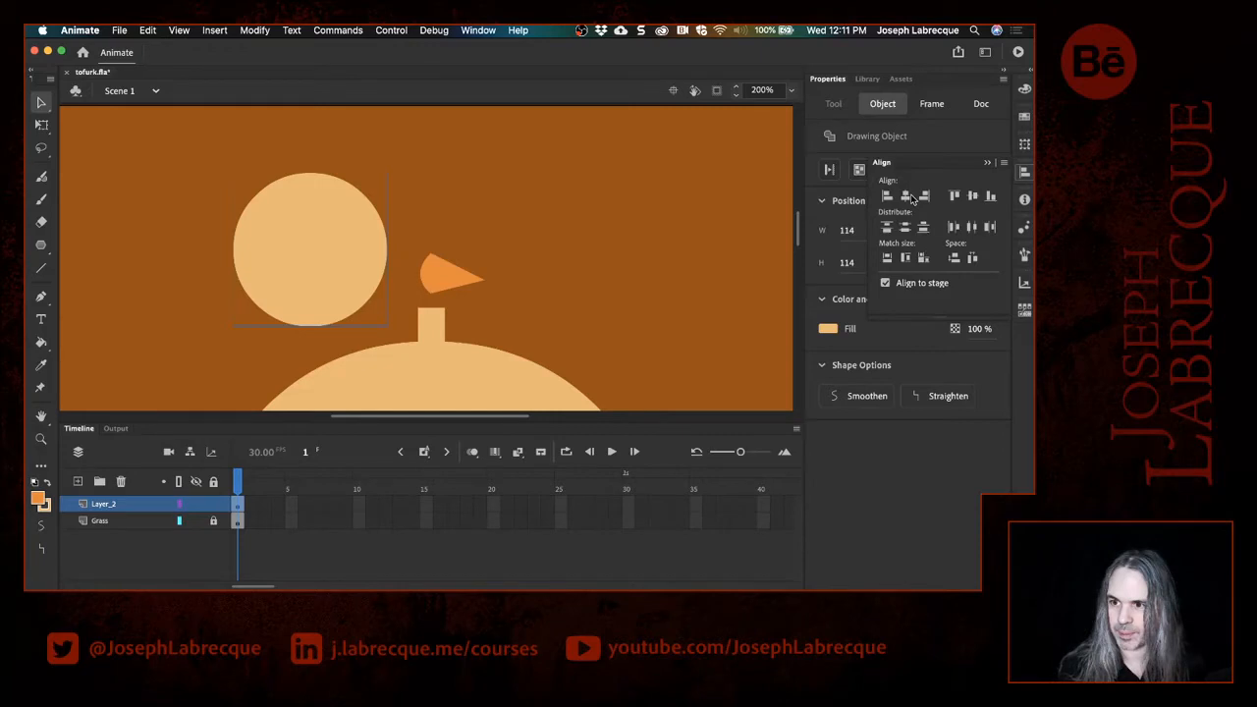
click(908, 196)
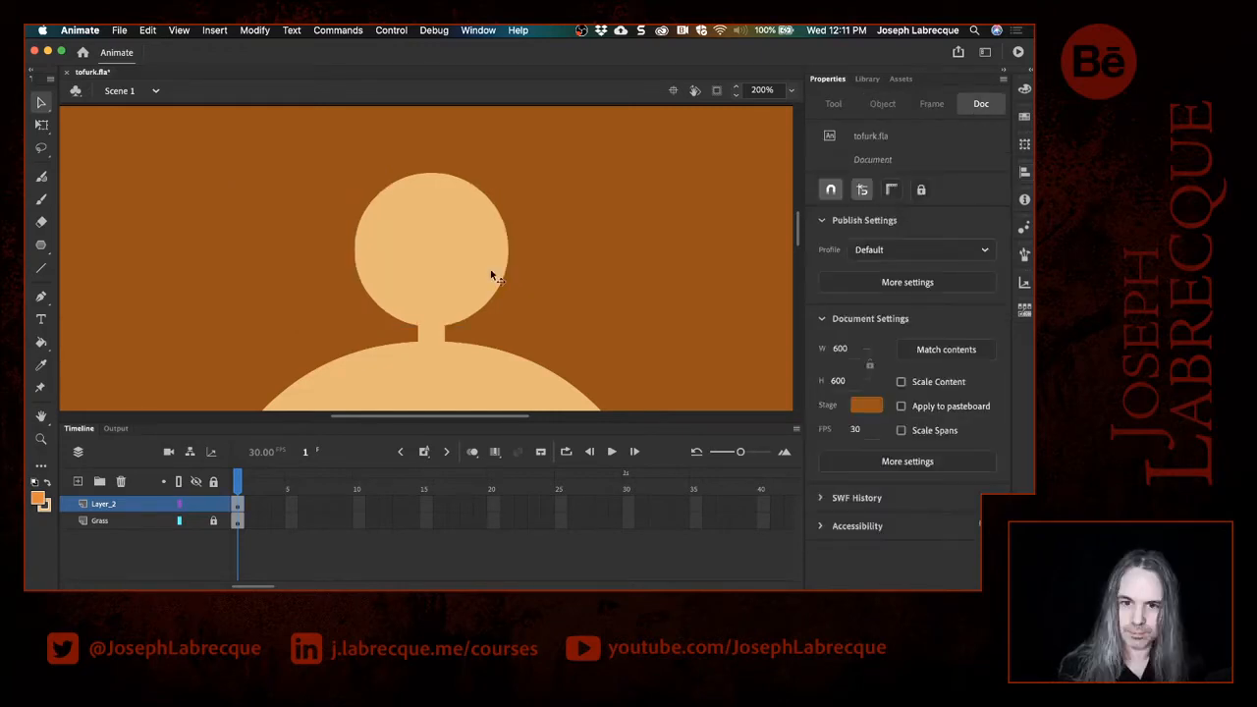
click(481, 276)
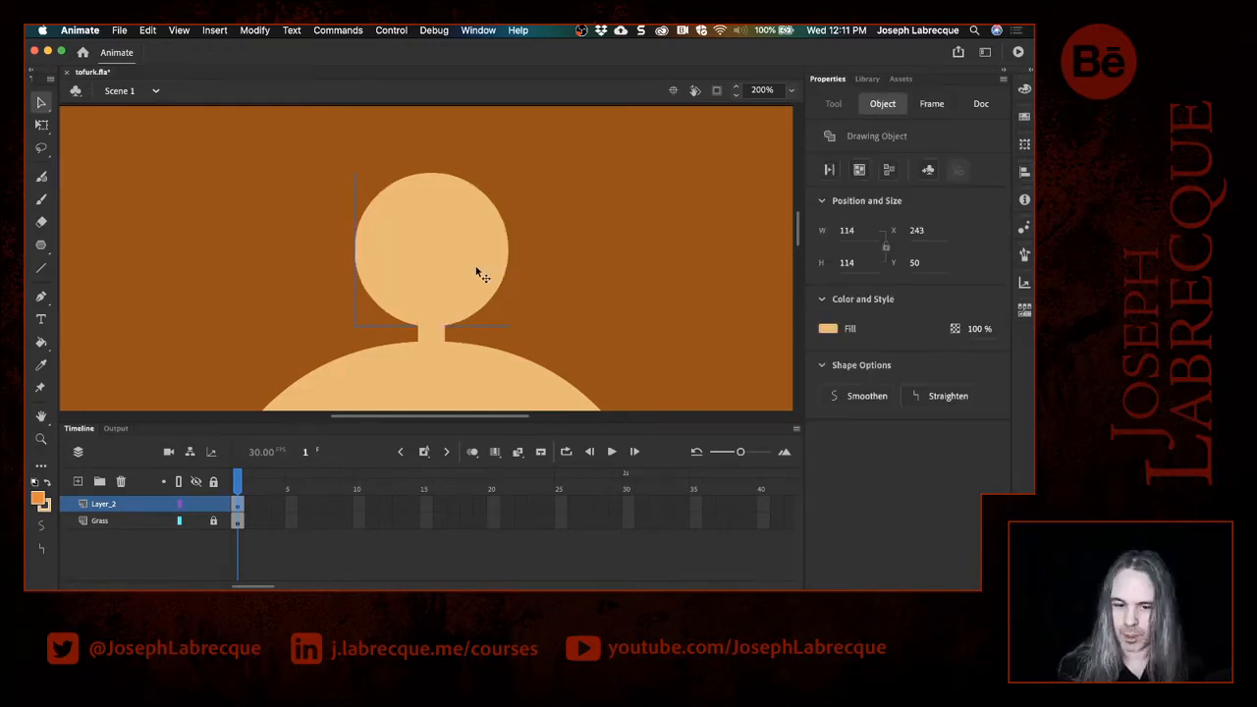
key(Escape)
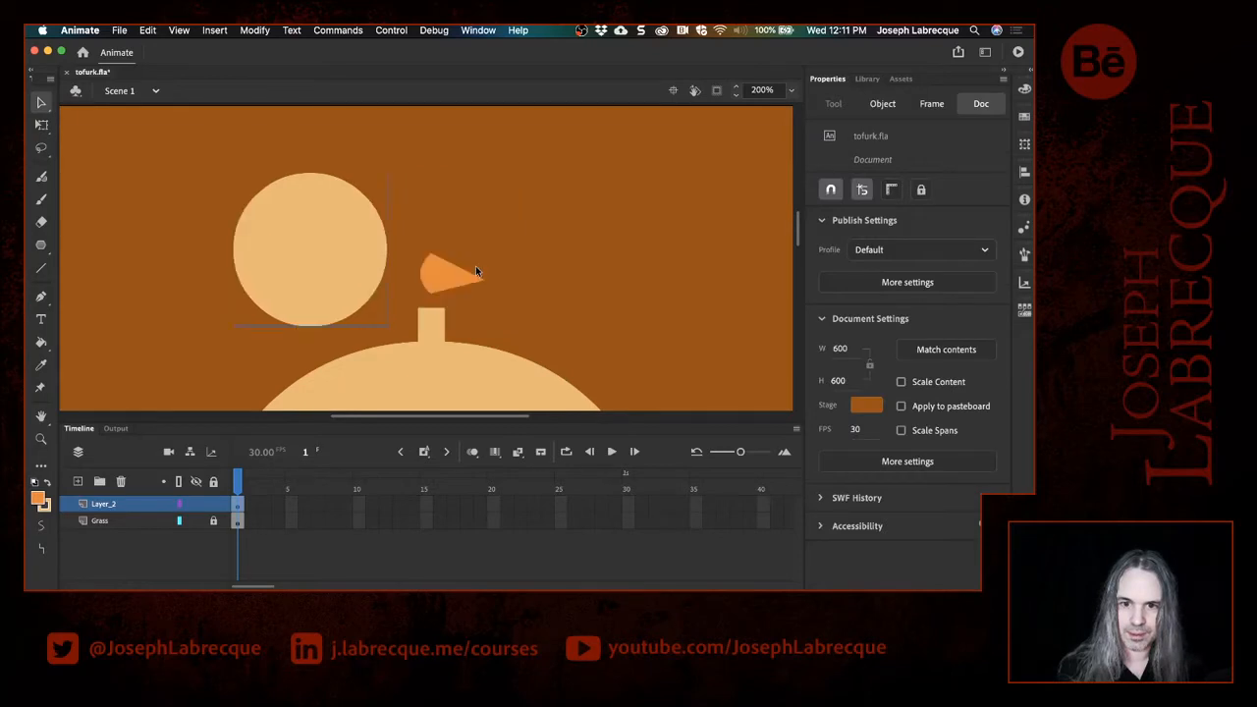
Step: Convert the orange beak shape above the neck into a drawing object
click(461, 285)
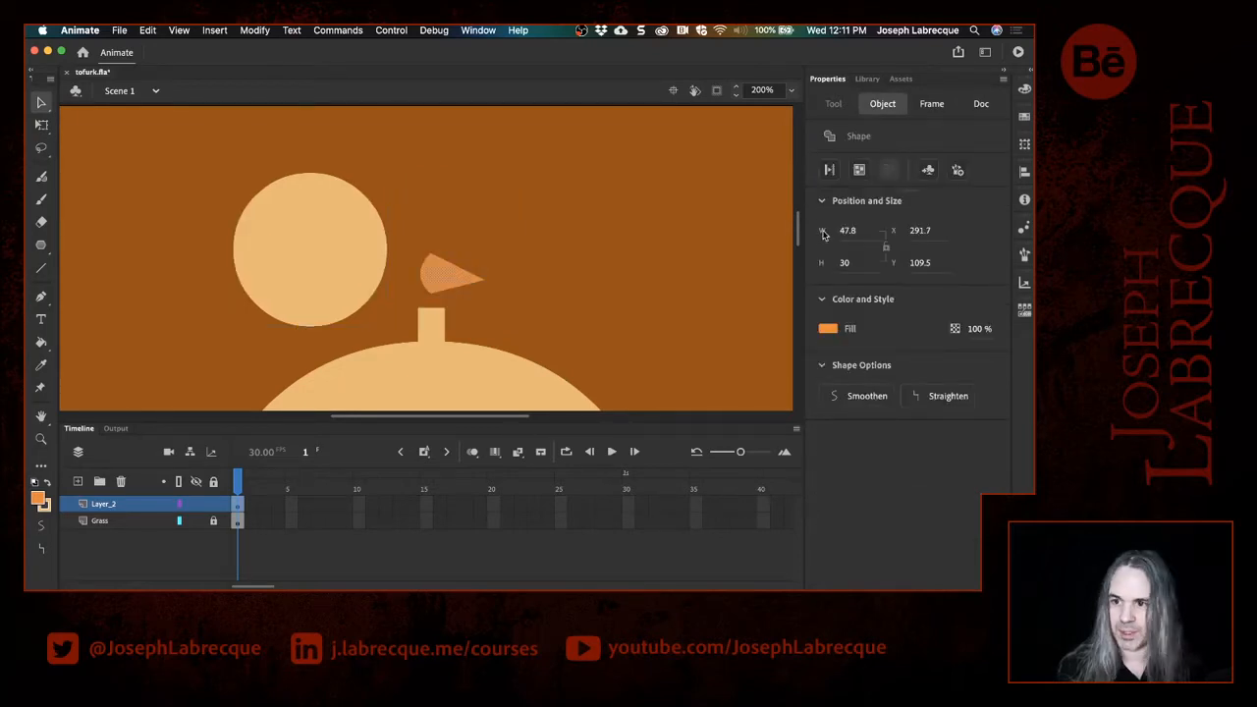
click(957, 170)
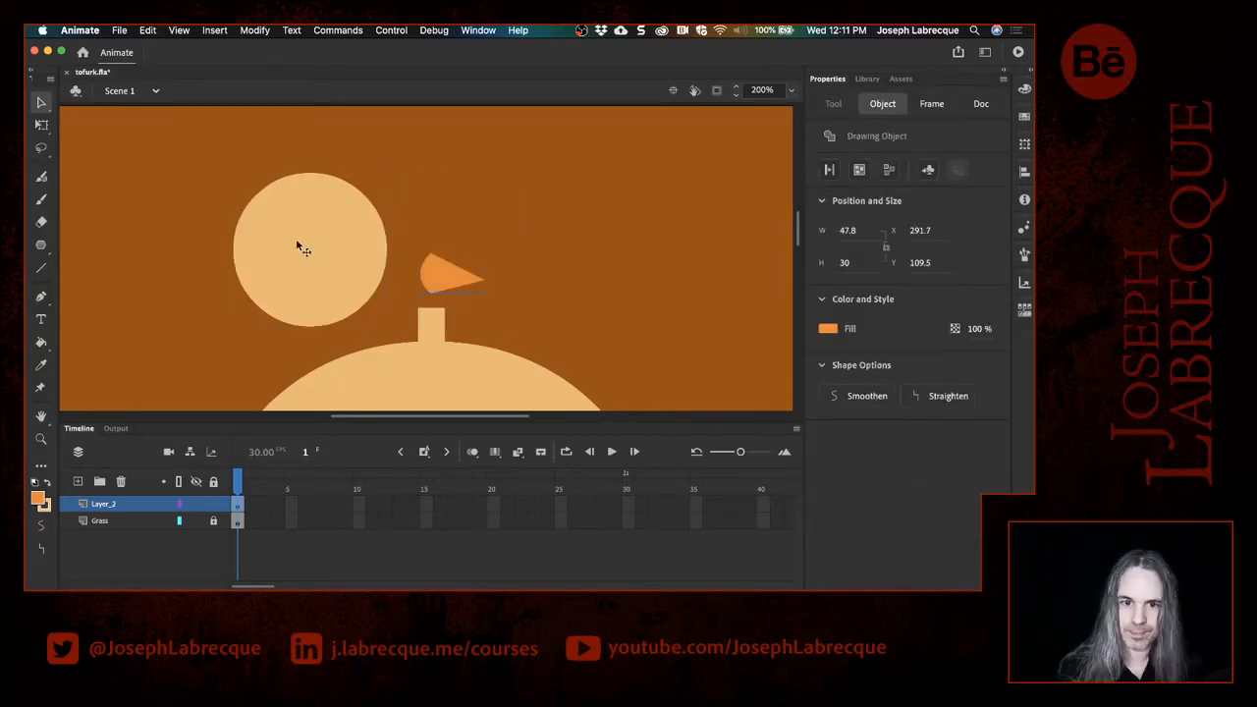
Step: Center the head circle horizontally on the stage so it sits behind the beak and above the neck, and deselect it
click(297, 242)
click(1024, 172)
click(907, 196)
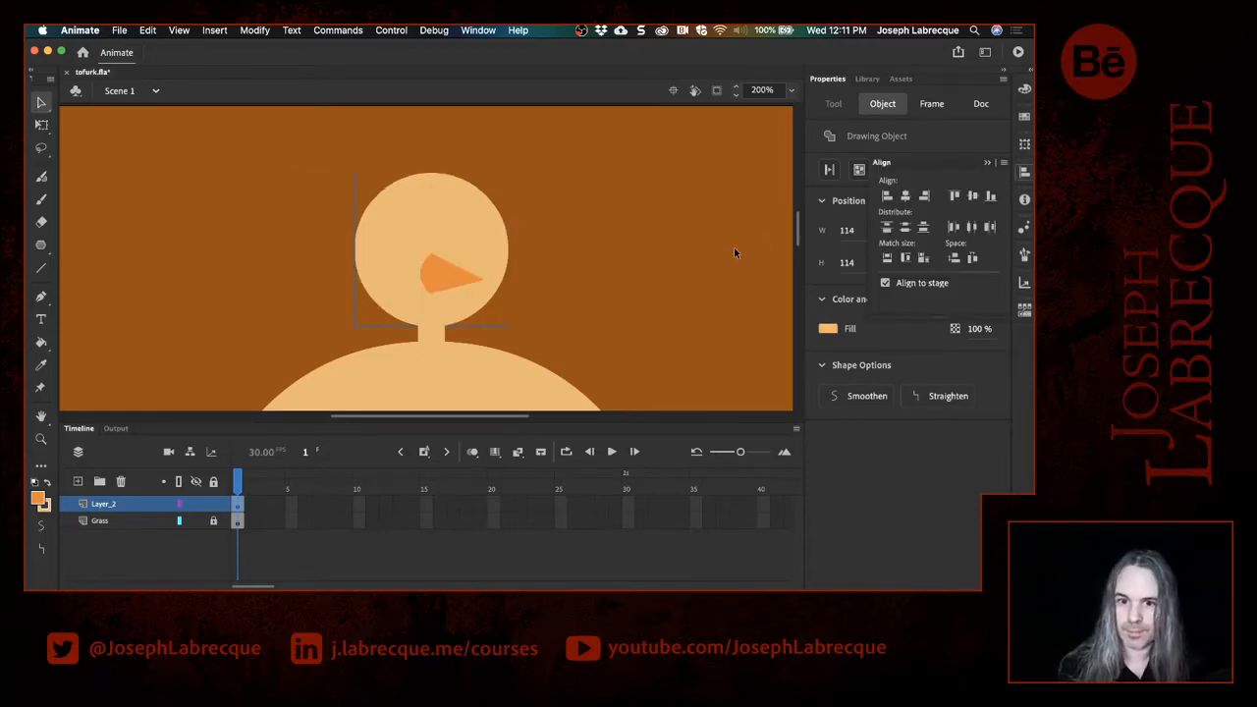
click(723, 253)
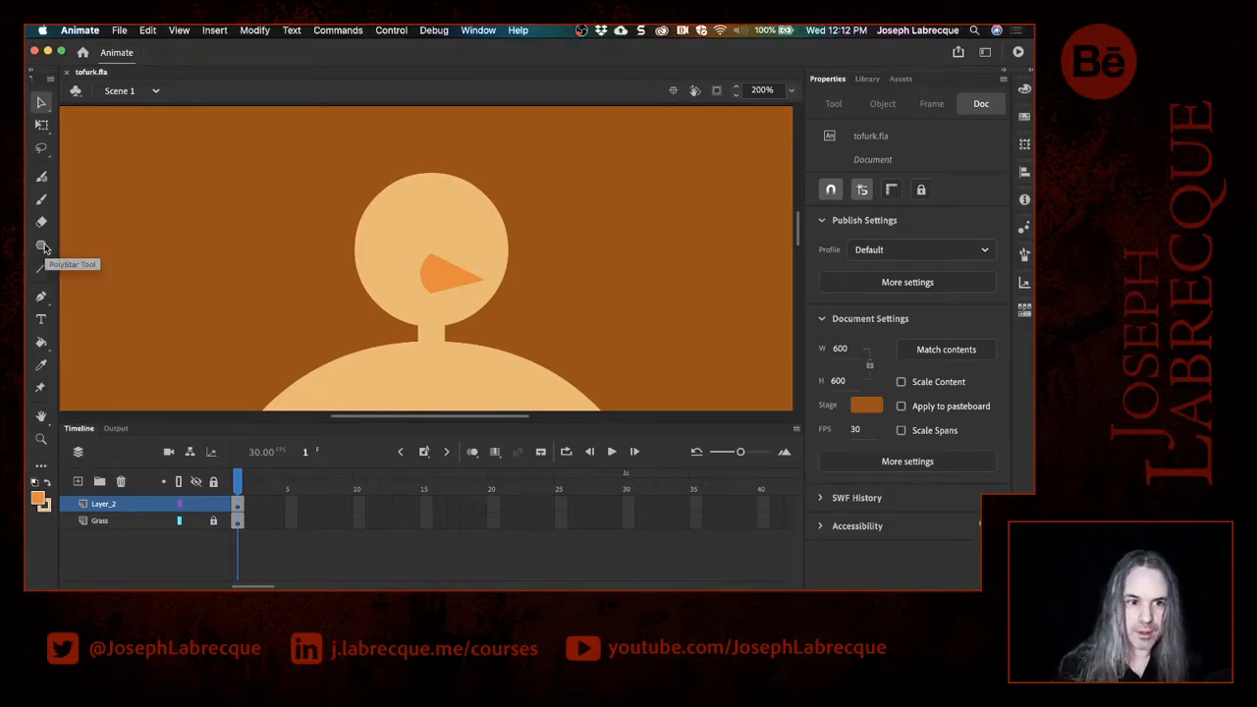
Step: Draw a black circle about 20 × 20 px without a stroke as the eye on the upper left of the head
click(43, 247)
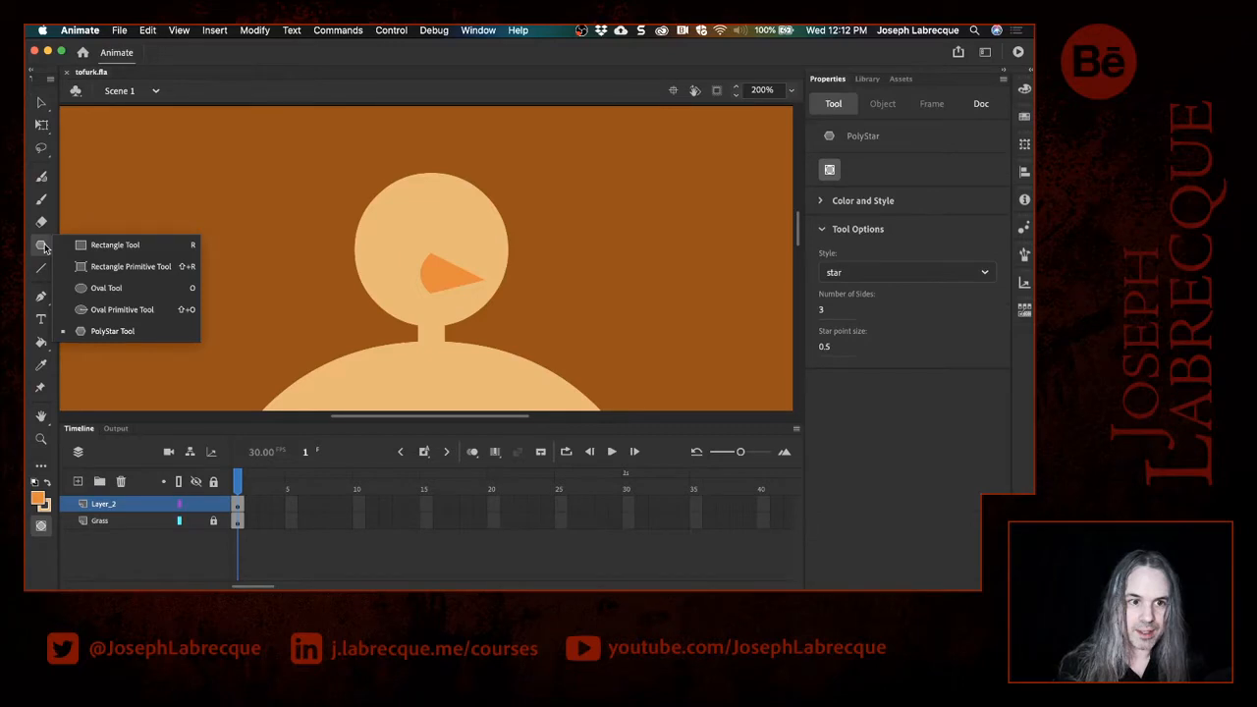
click(106, 288)
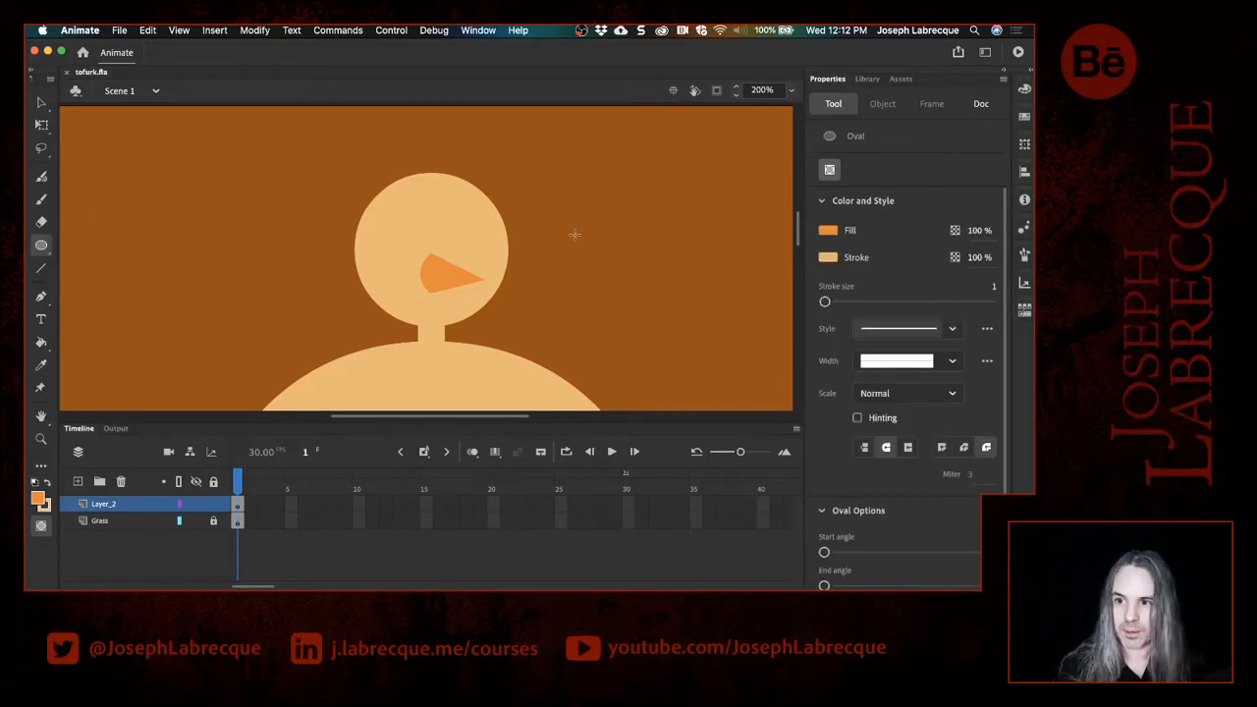
click(828, 230)
click(620, 275)
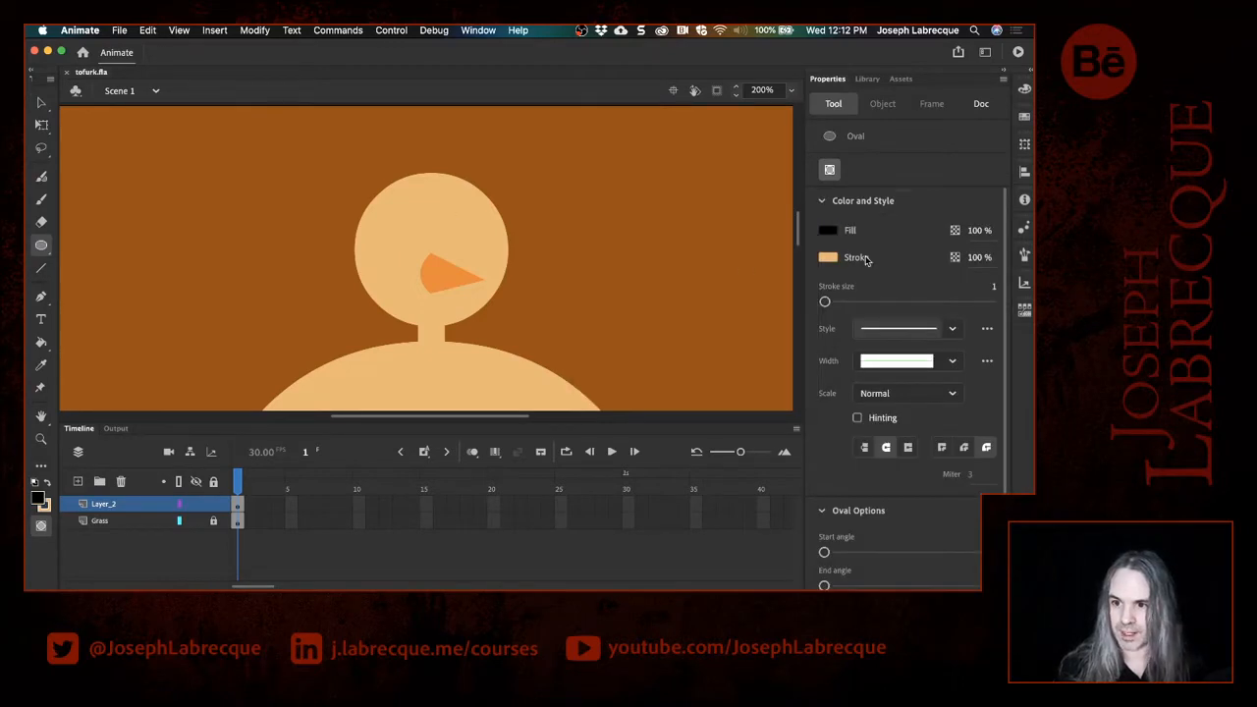
click(828, 257)
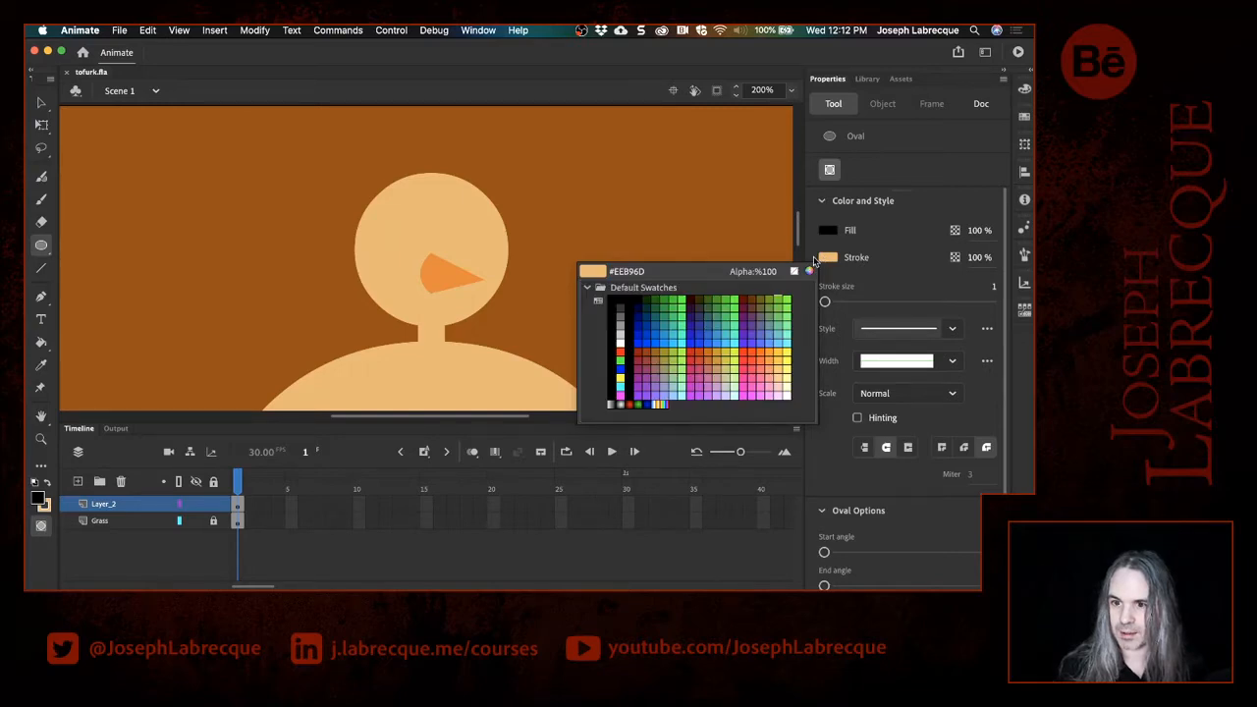
click(793, 271)
click(829, 170)
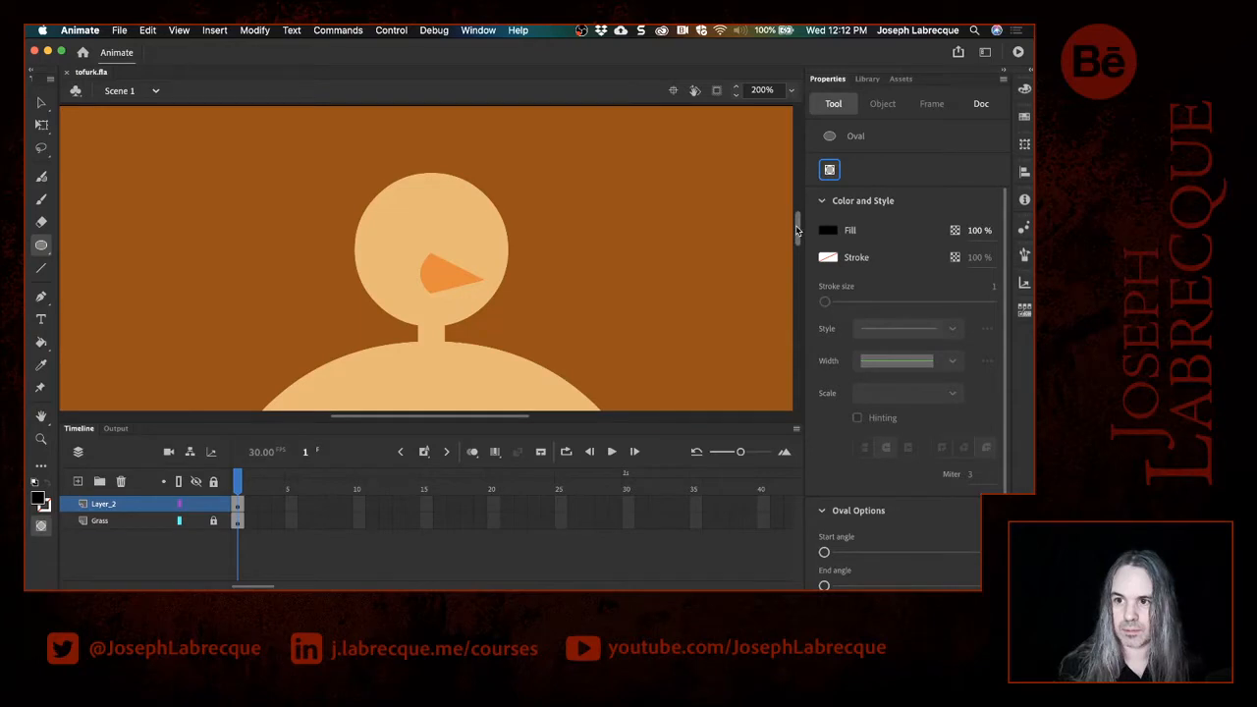
drag(391, 213, 418, 242)
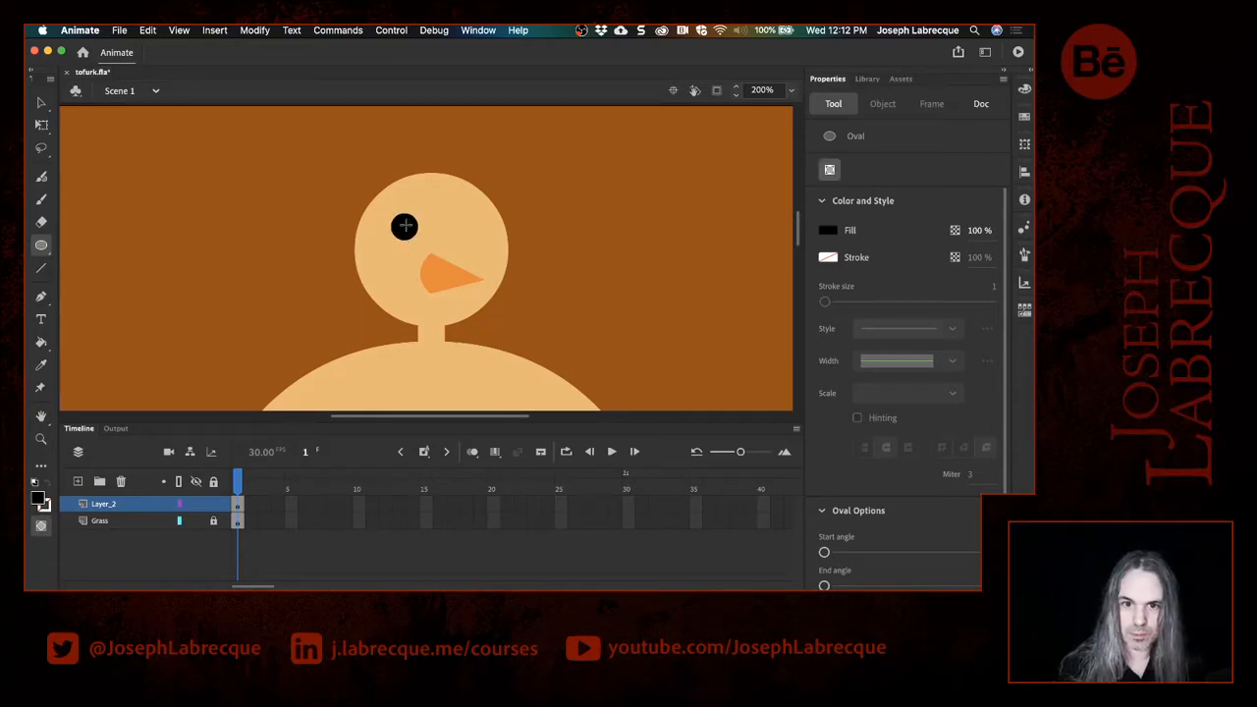
Step: Duplicate the black eye to the upper right of the head at the same height, and deselect it
click(42, 101)
key(super+a)
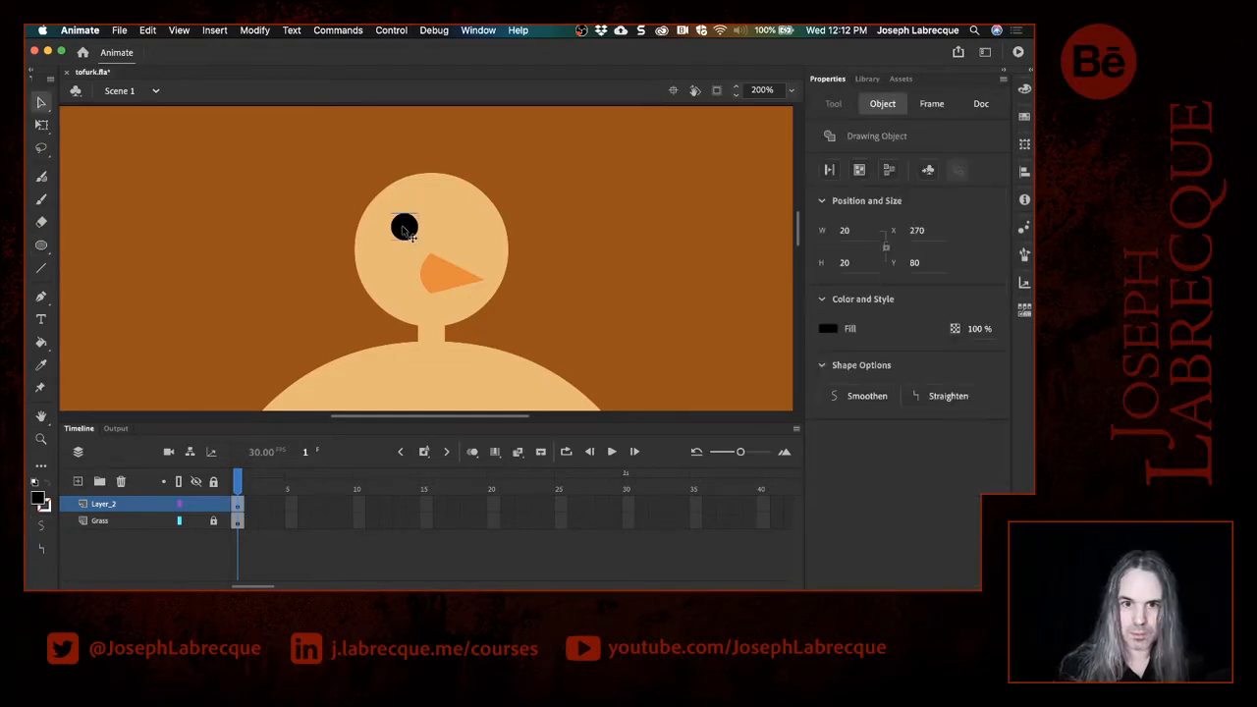
drag(411, 232, 460, 228)
click(669, 284)
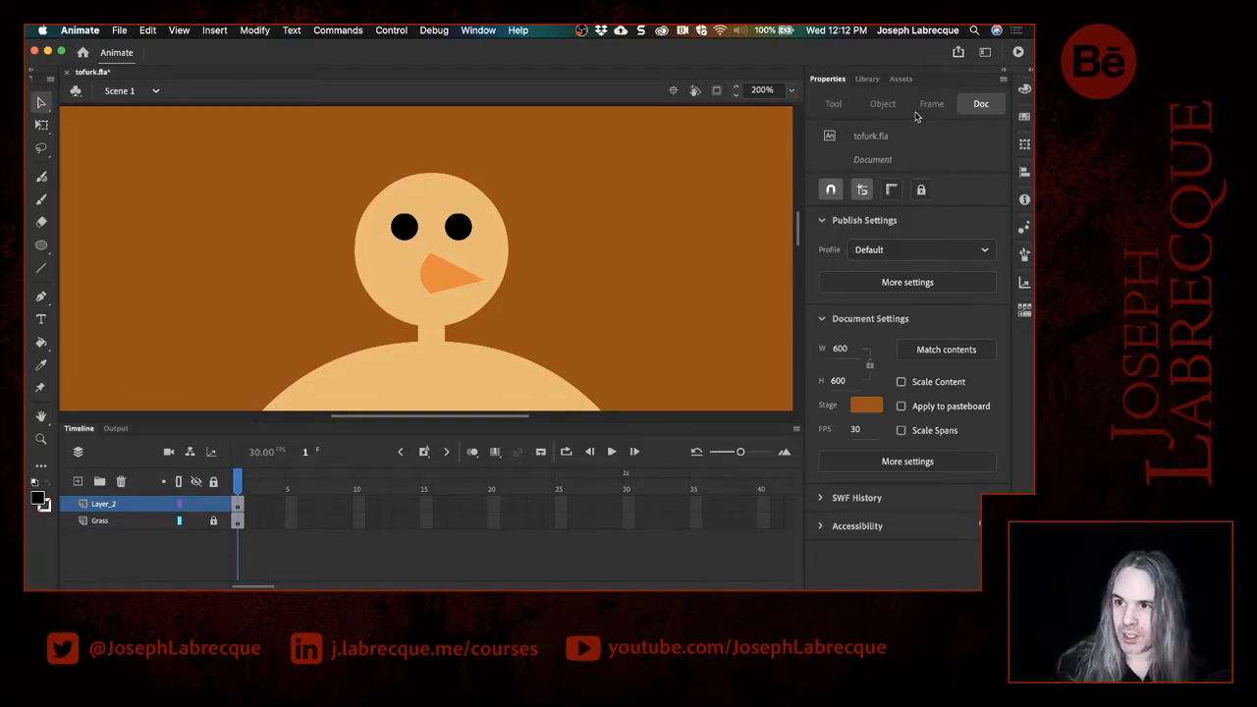
scroll(606, 271, down, 5)
scroll(606, 271, up, 4)
scroll(606, 271, down, 3)
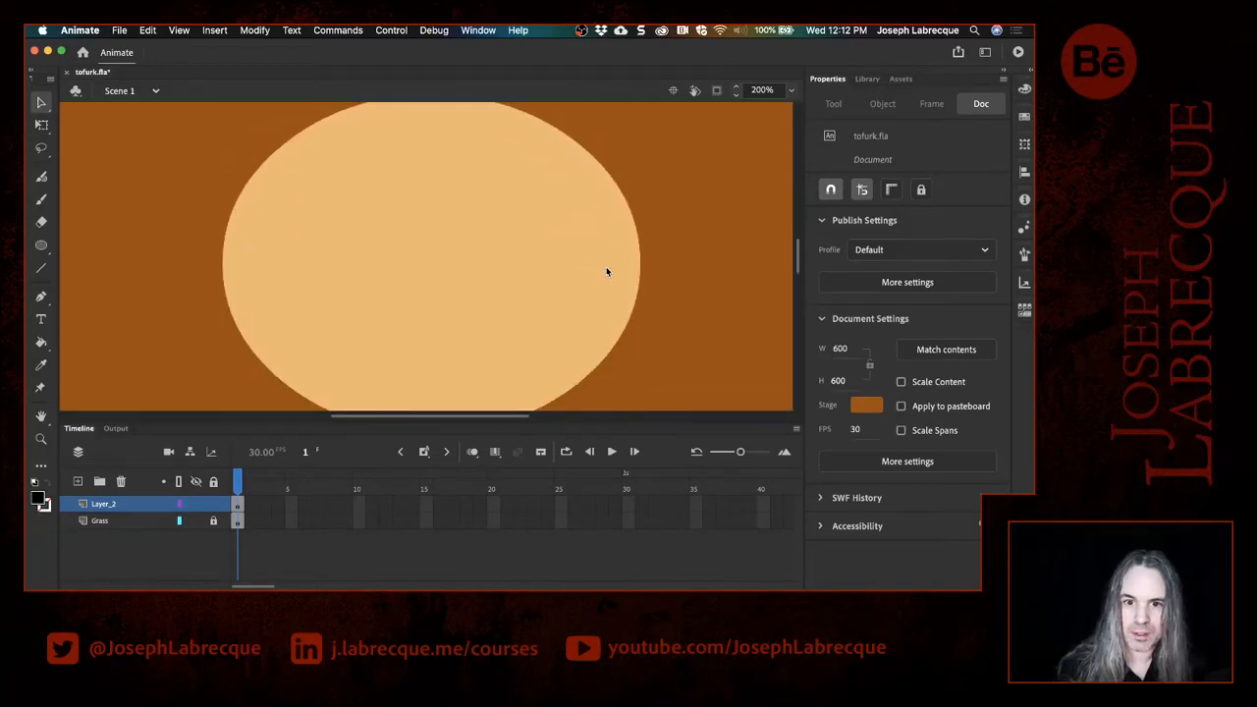
scroll(606, 271, up, 4)
scroll(606, 271, down, 1)
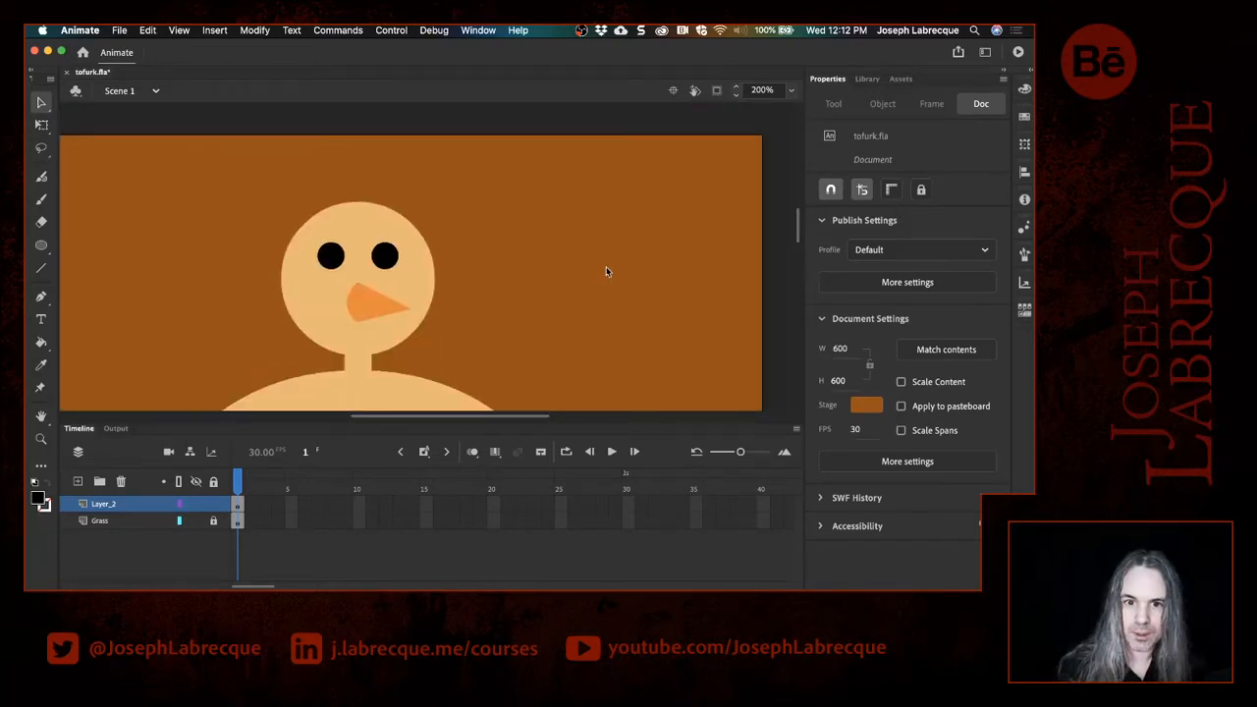
scroll(606, 272, down, 1)
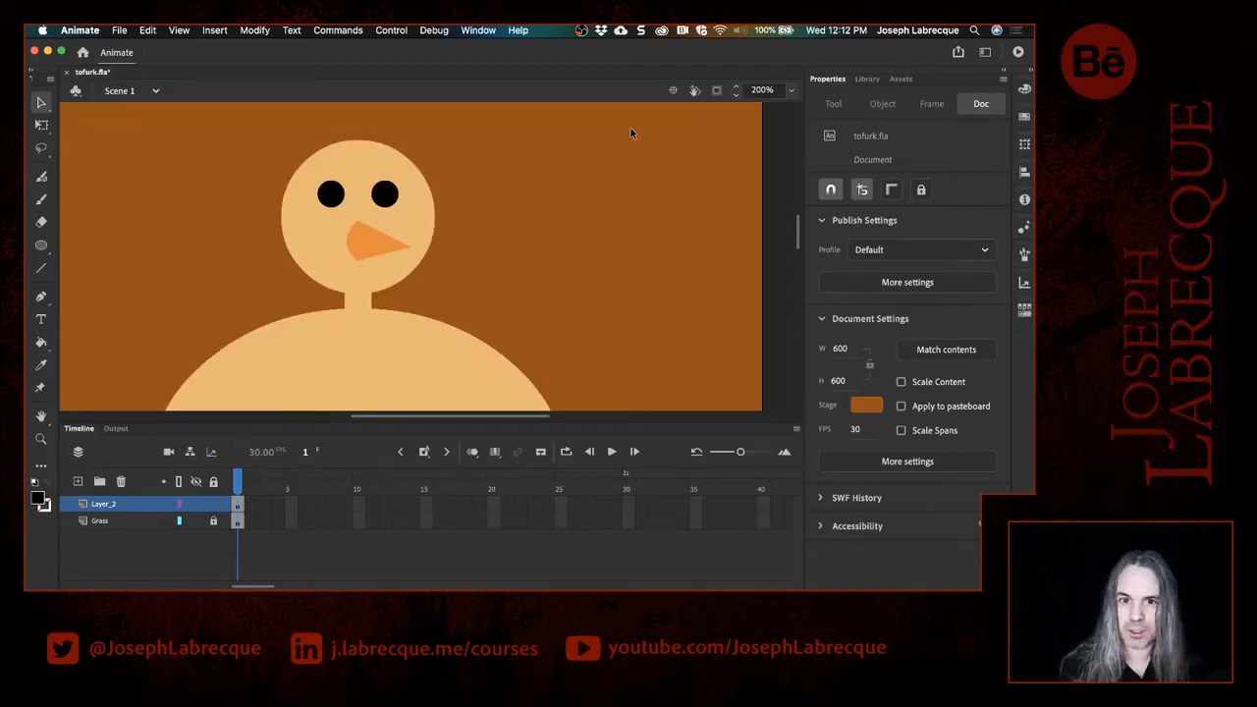
scroll(630, 128, up, 1)
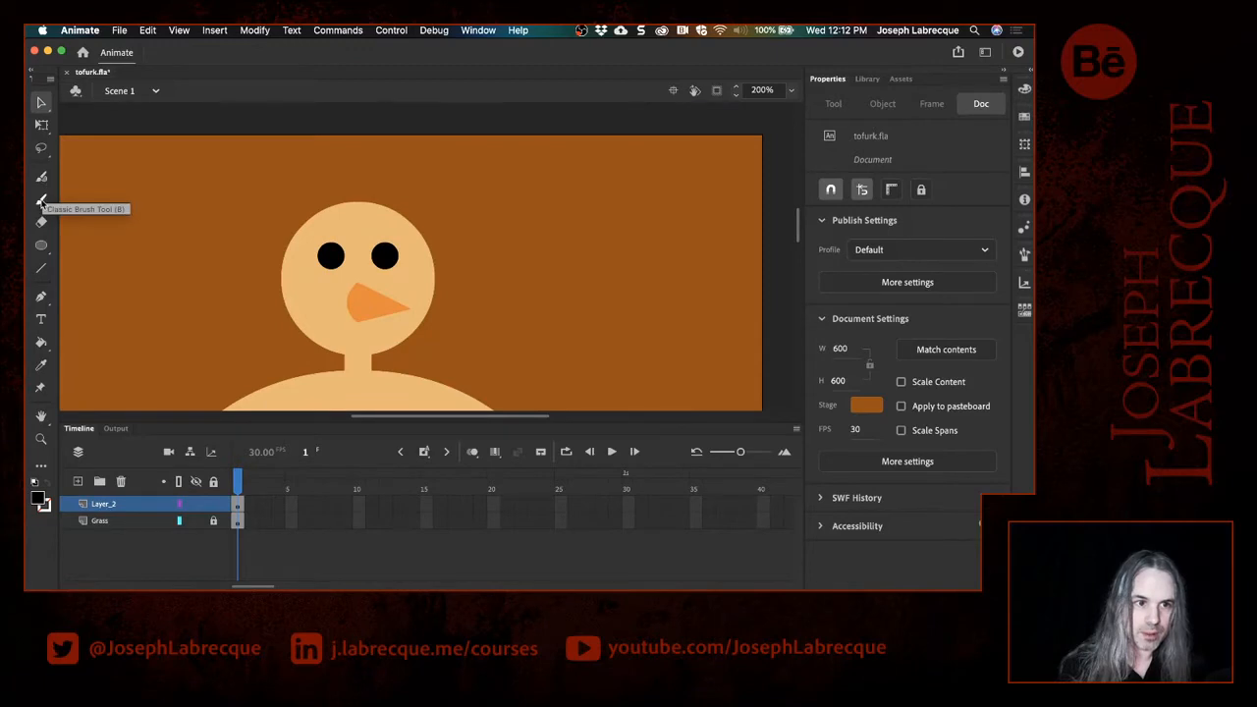
Step: Add the Paint Brush tool to the toolbar, activate it and set its stroke color to dark green
click(42, 180)
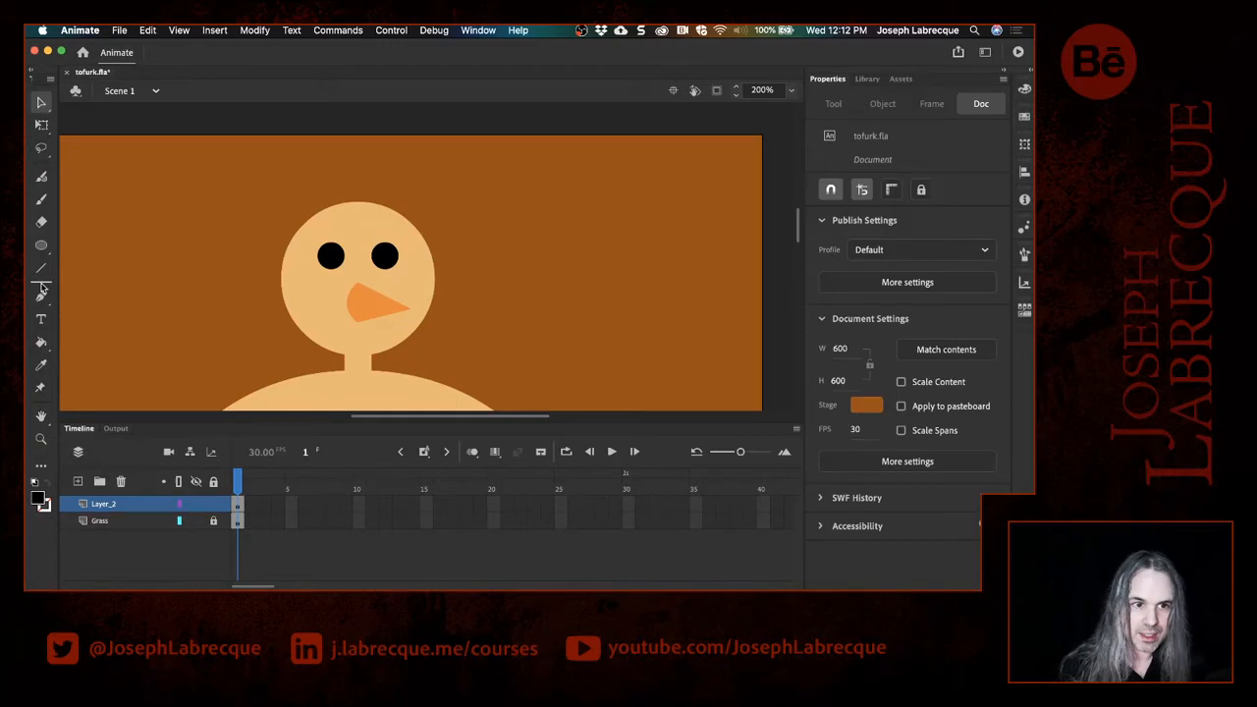
click(42, 468)
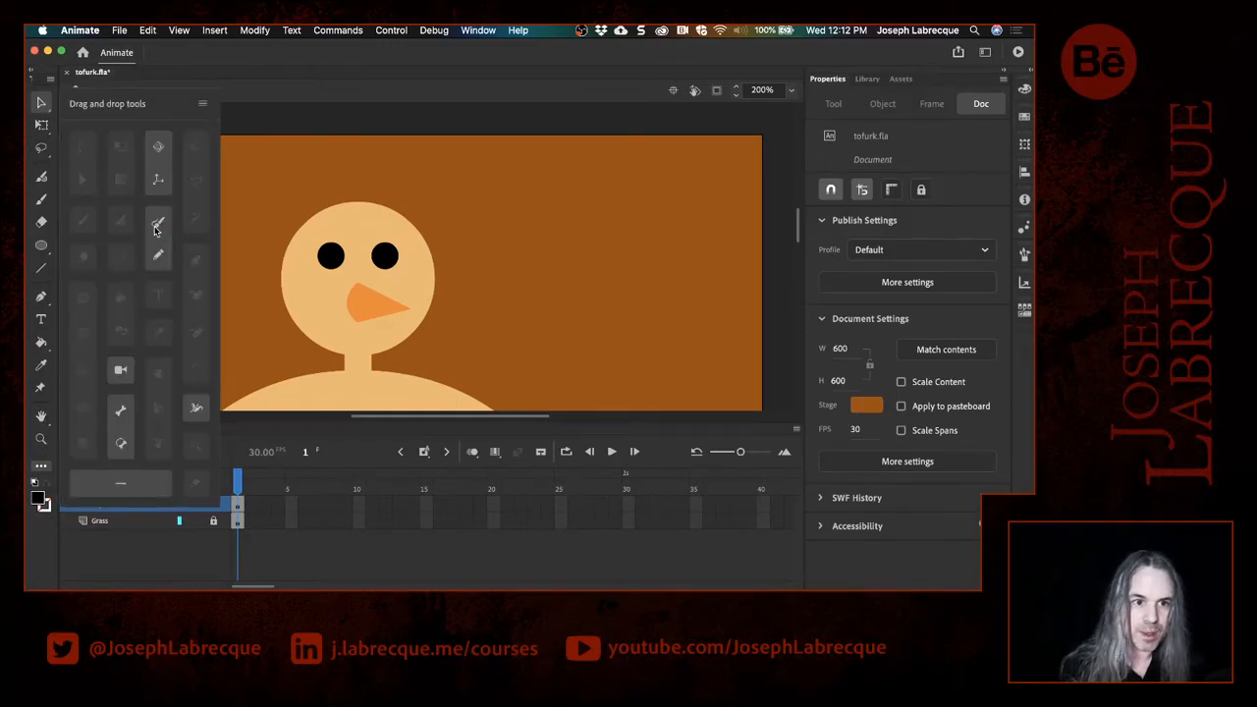
mouse_move(73, 208)
mouse_down()
mouse_move(42, 211)
mouse_move(39, 224)
mouse_up()
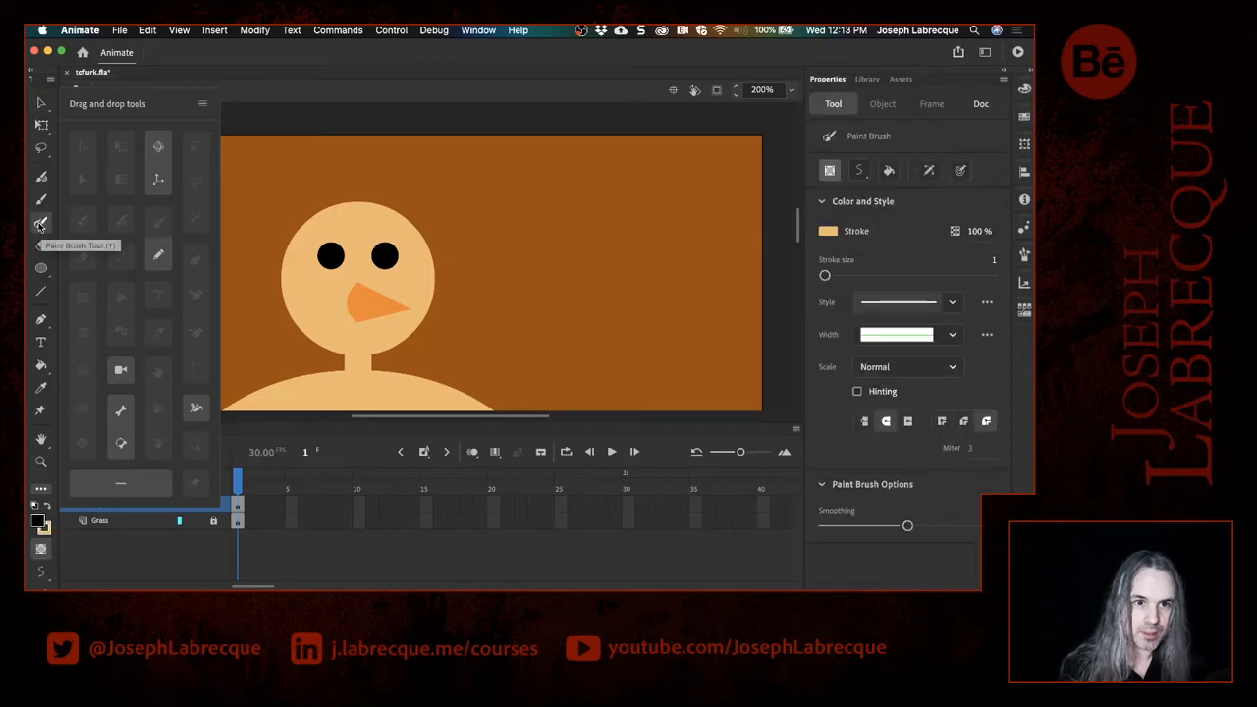
click(40, 224)
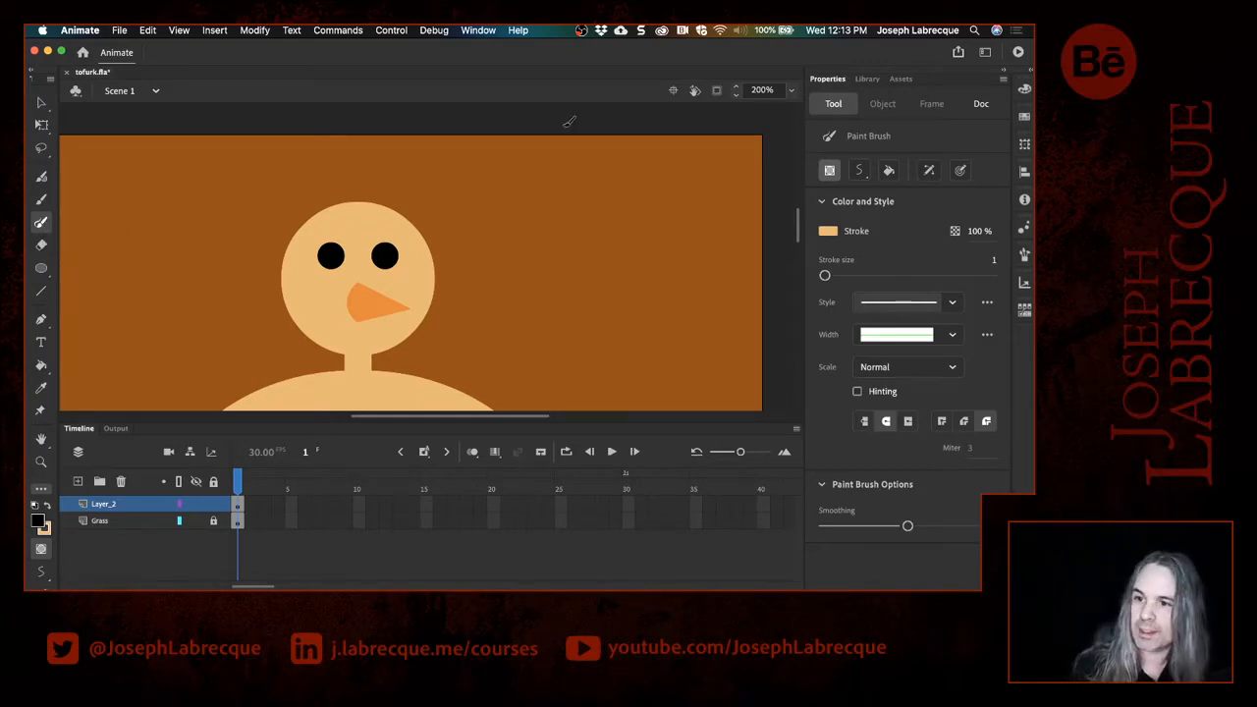
click(828, 231)
click(677, 324)
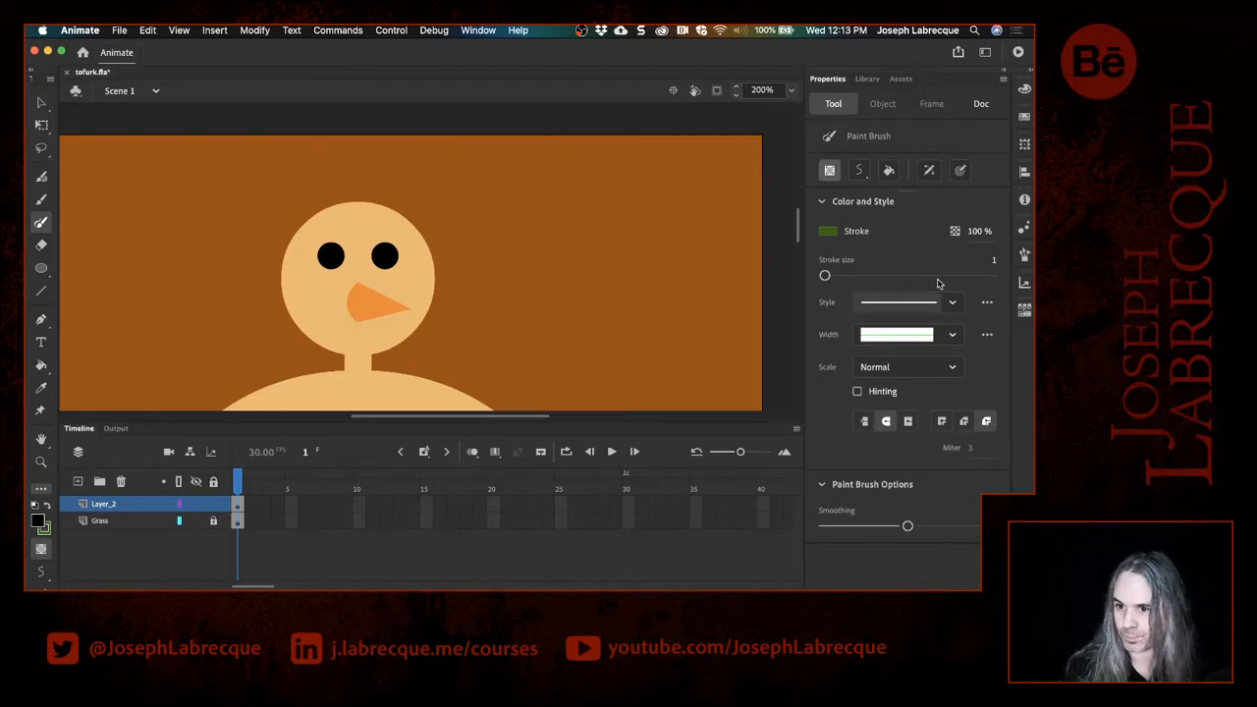
Step: Open the brush library and look through the Artistic Ink, PaintBrush, Chalk Charcoal and ScrollPen brushes
click(988, 305)
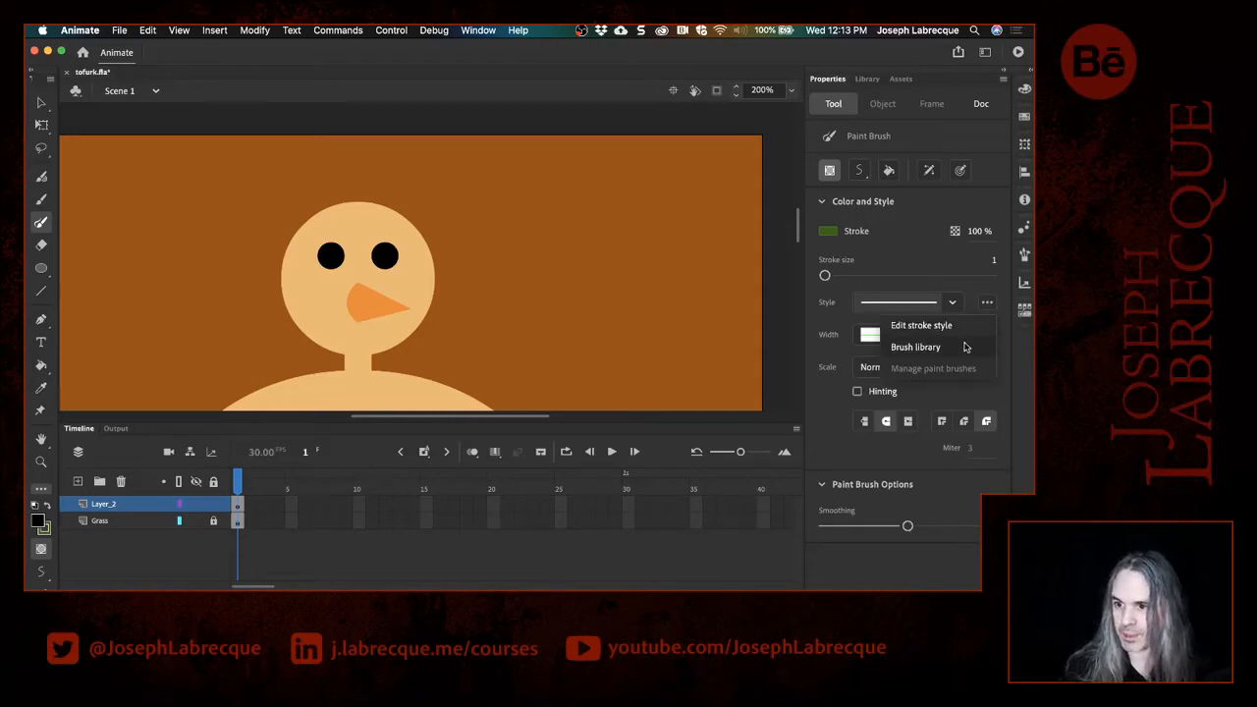
click(964, 346)
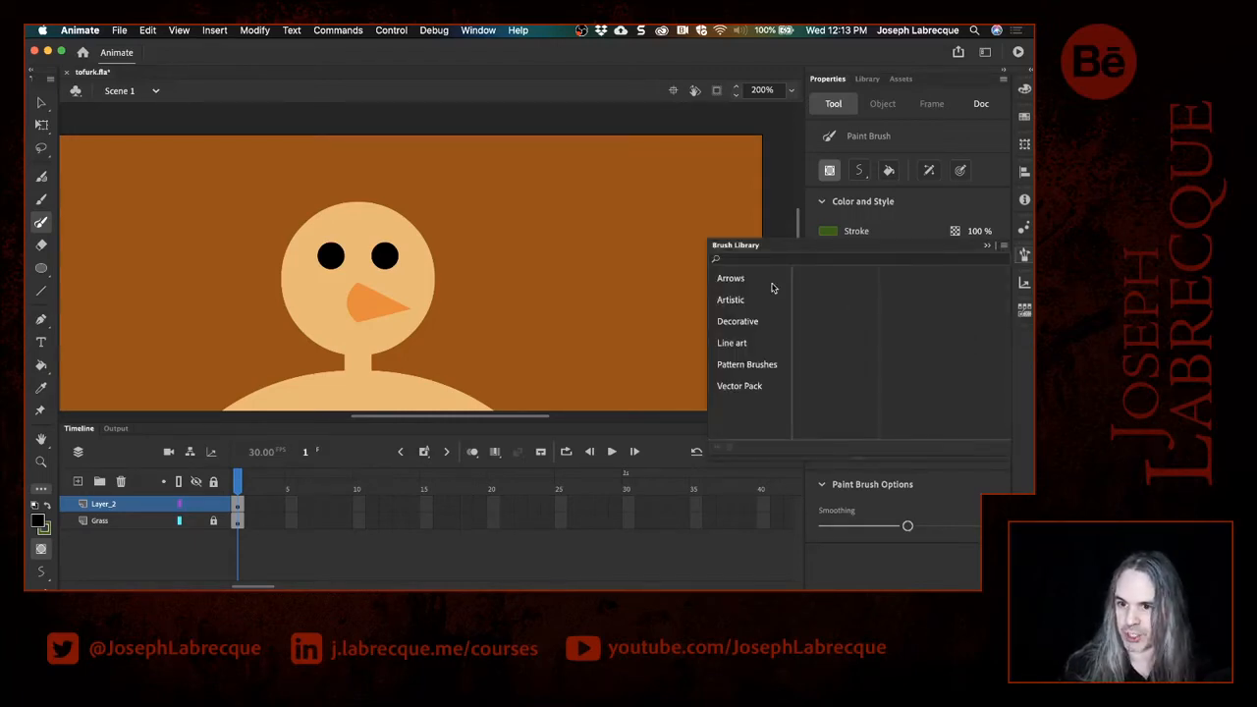
click(743, 300)
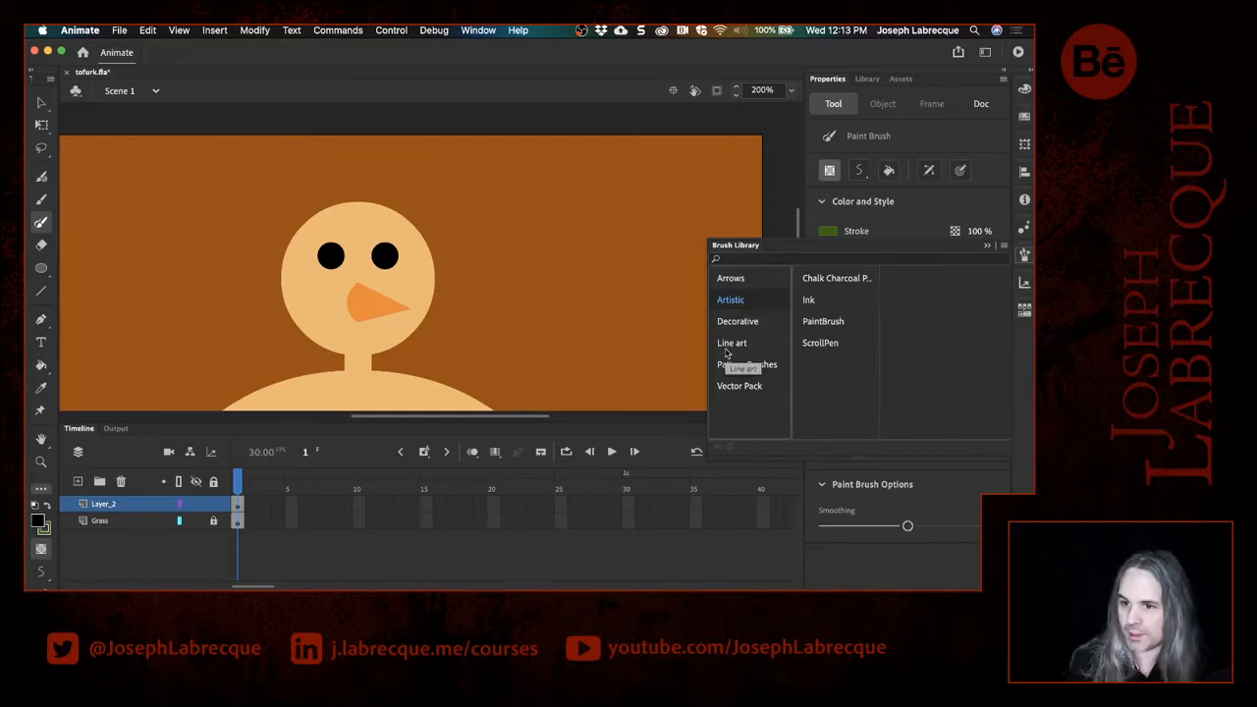
click(809, 300)
scroll(915, 357, down, 5)
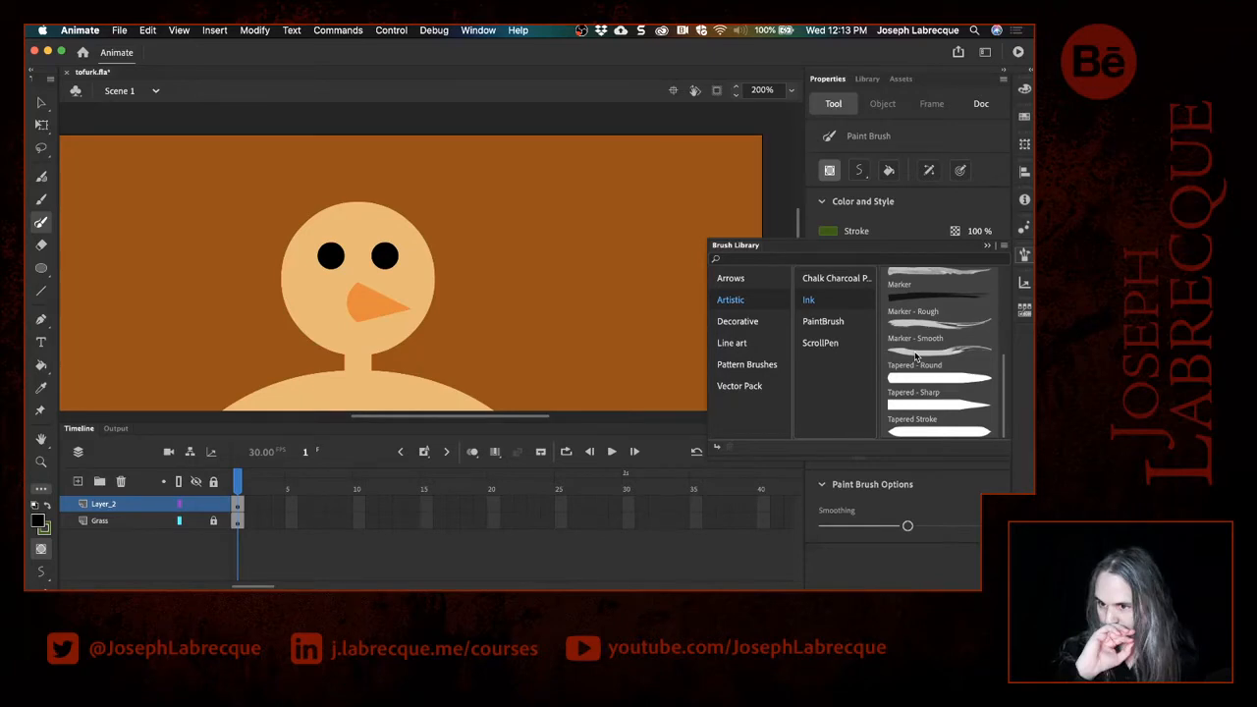
click(824, 324)
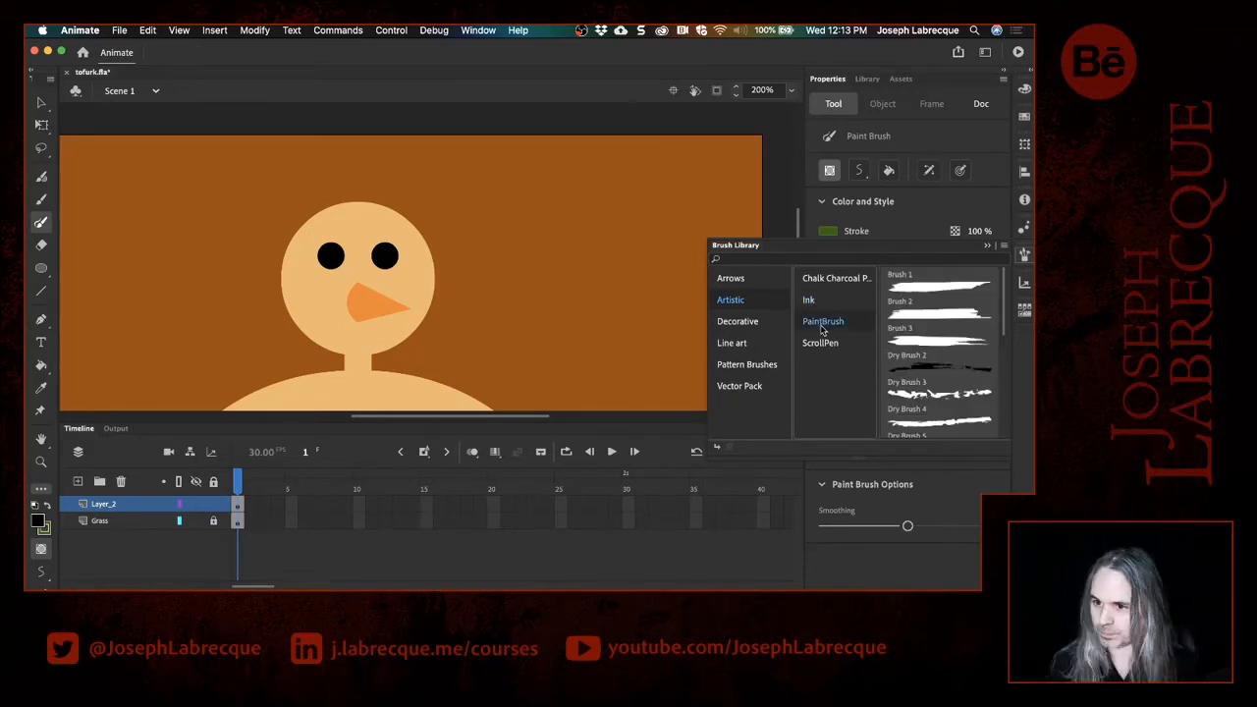
click(833, 280)
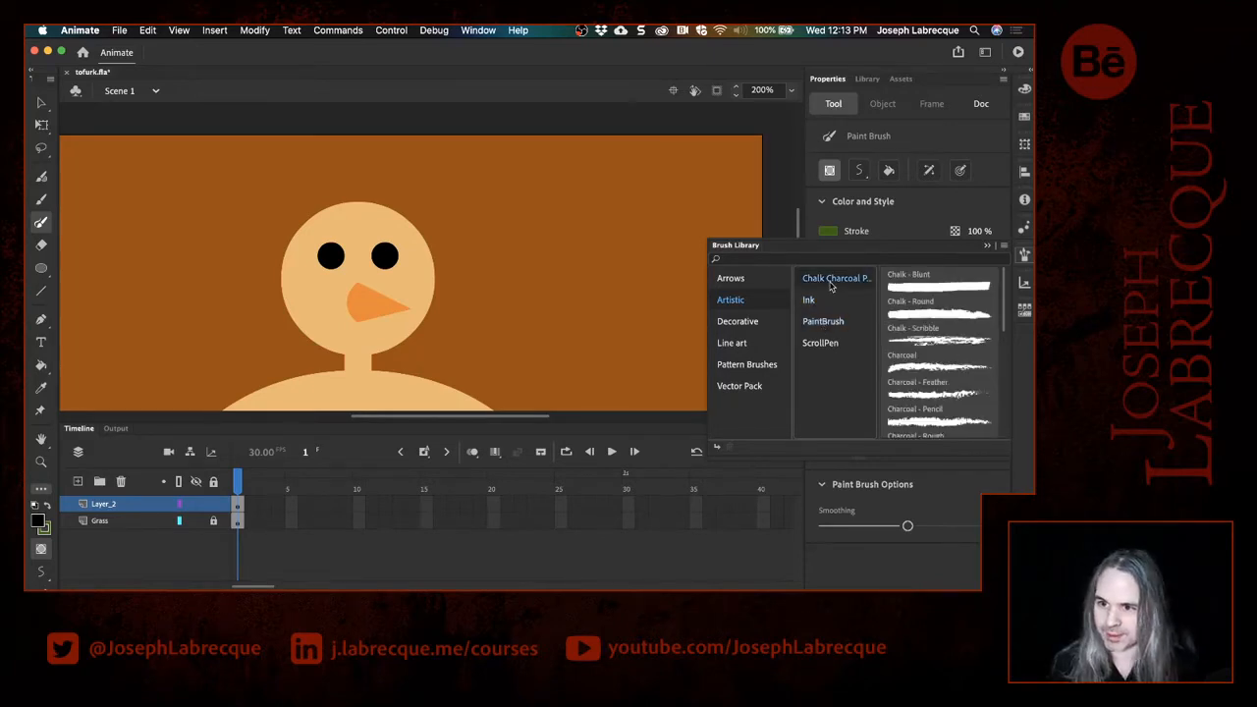
click(821, 342)
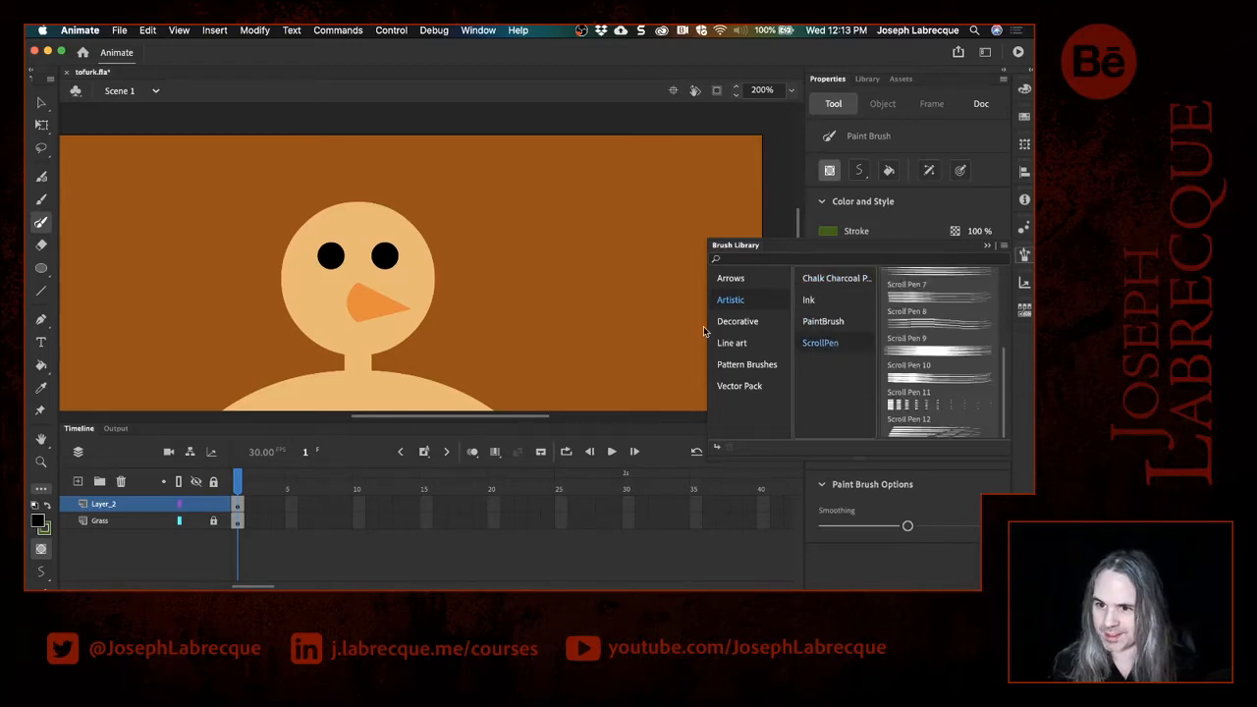
Step: Load the Floral Stem 2 brush from the Decorative Elegant Curl category as the stroke style, and close the brush library
click(737, 321)
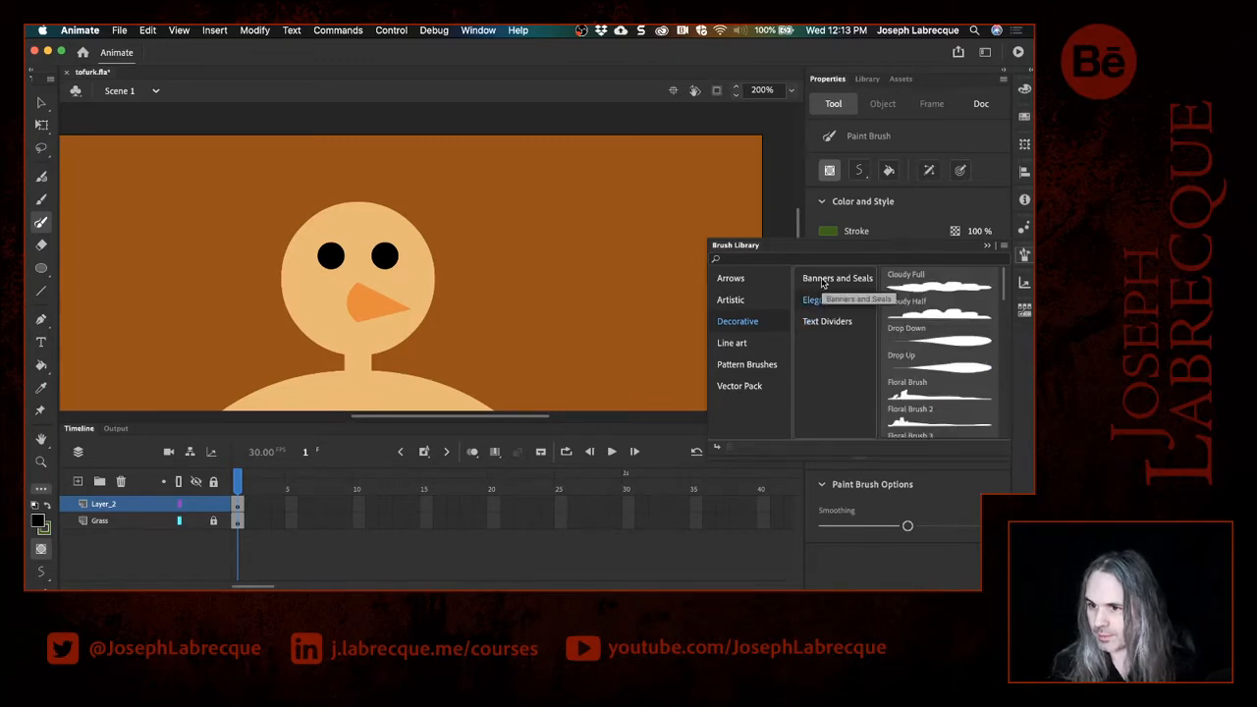
scroll(929, 367, down, 5)
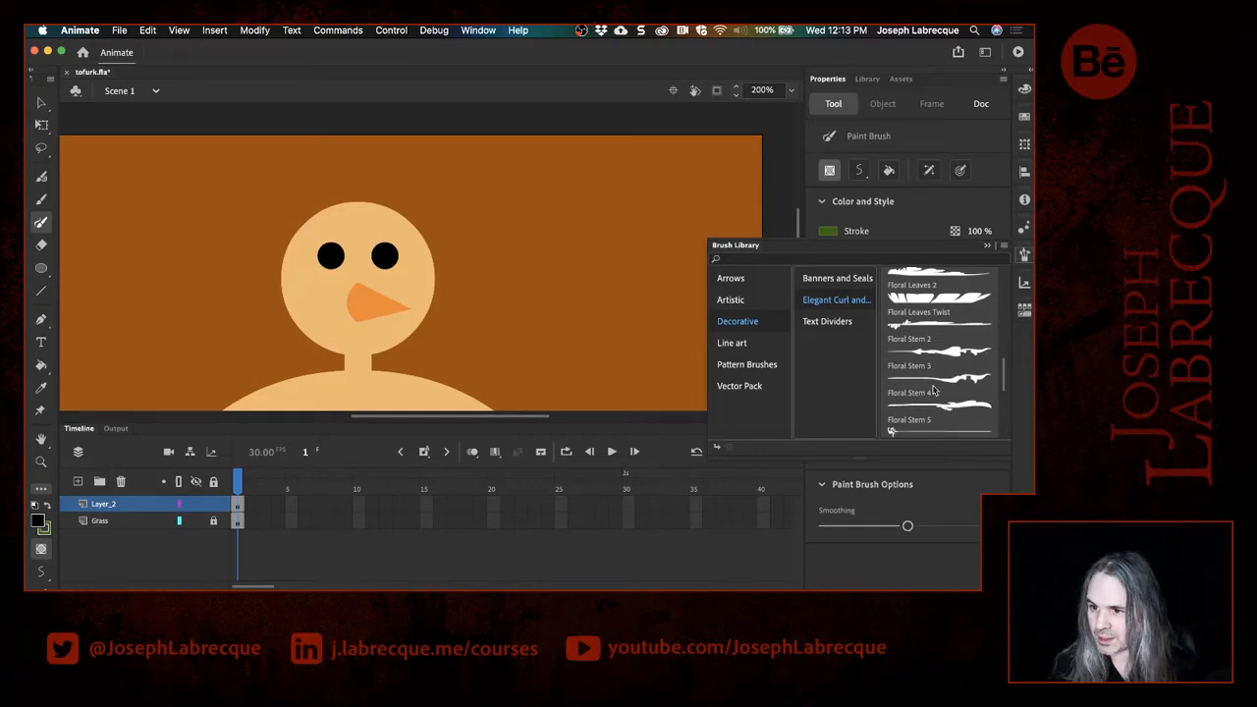
click(946, 354)
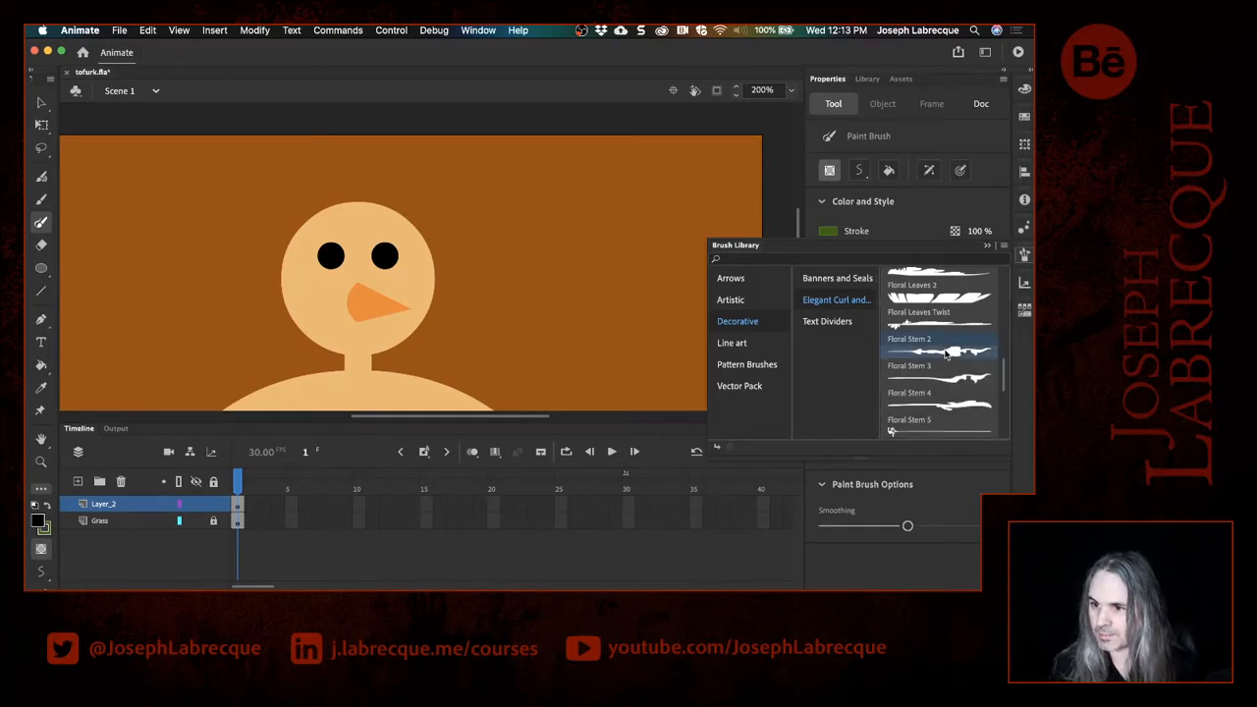
double_click(946, 353)
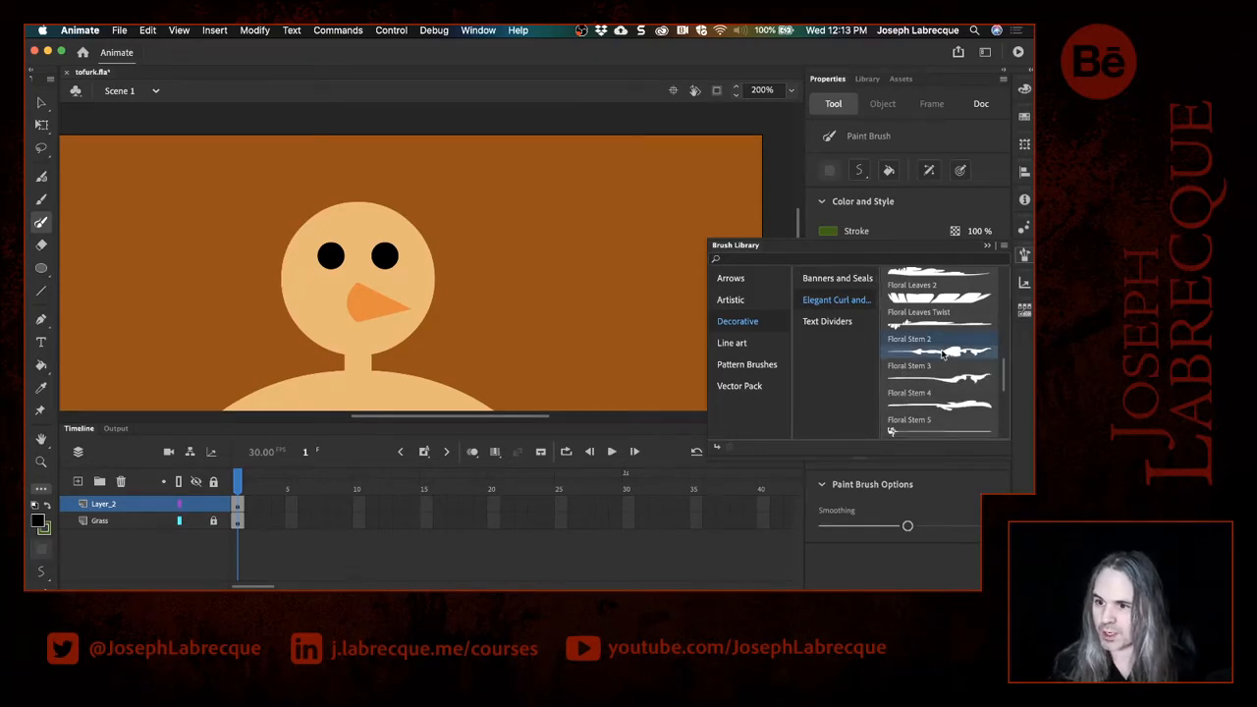
click(987, 245)
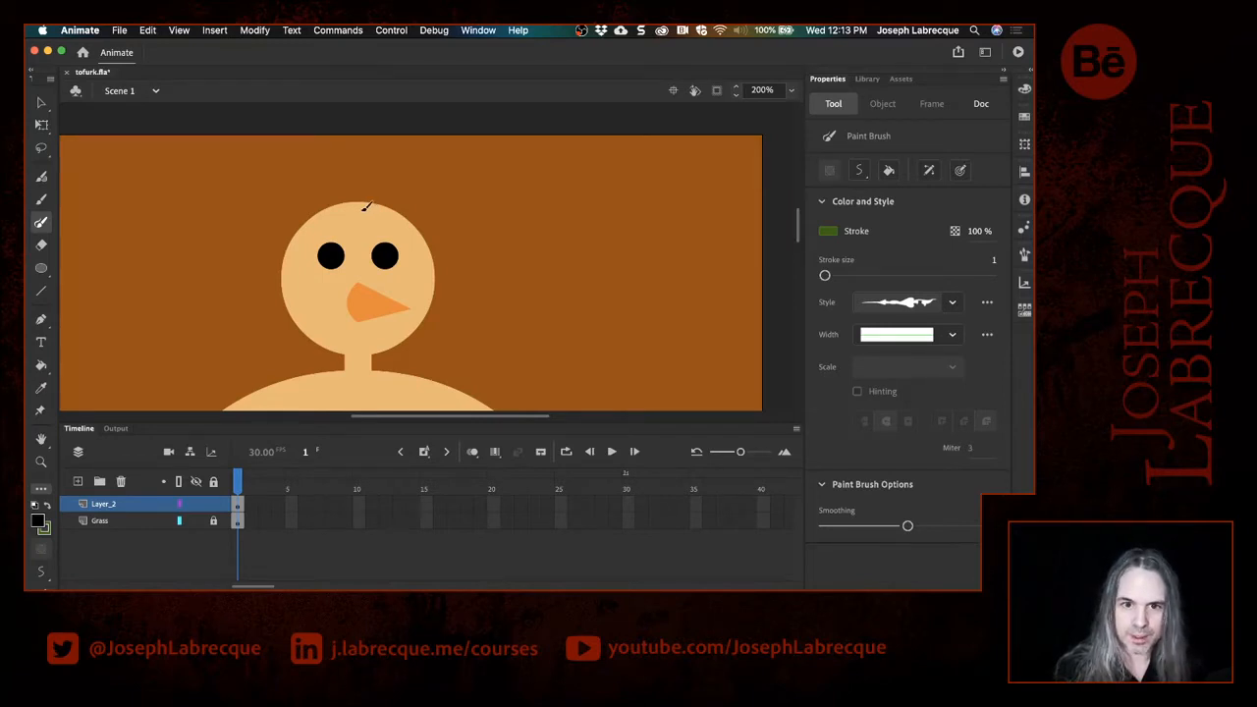
Step: Paint a curved green stem about 27 × 55 px rising from the top of the head, and set its stroke size to 32
drag(362, 207, 401, 135)
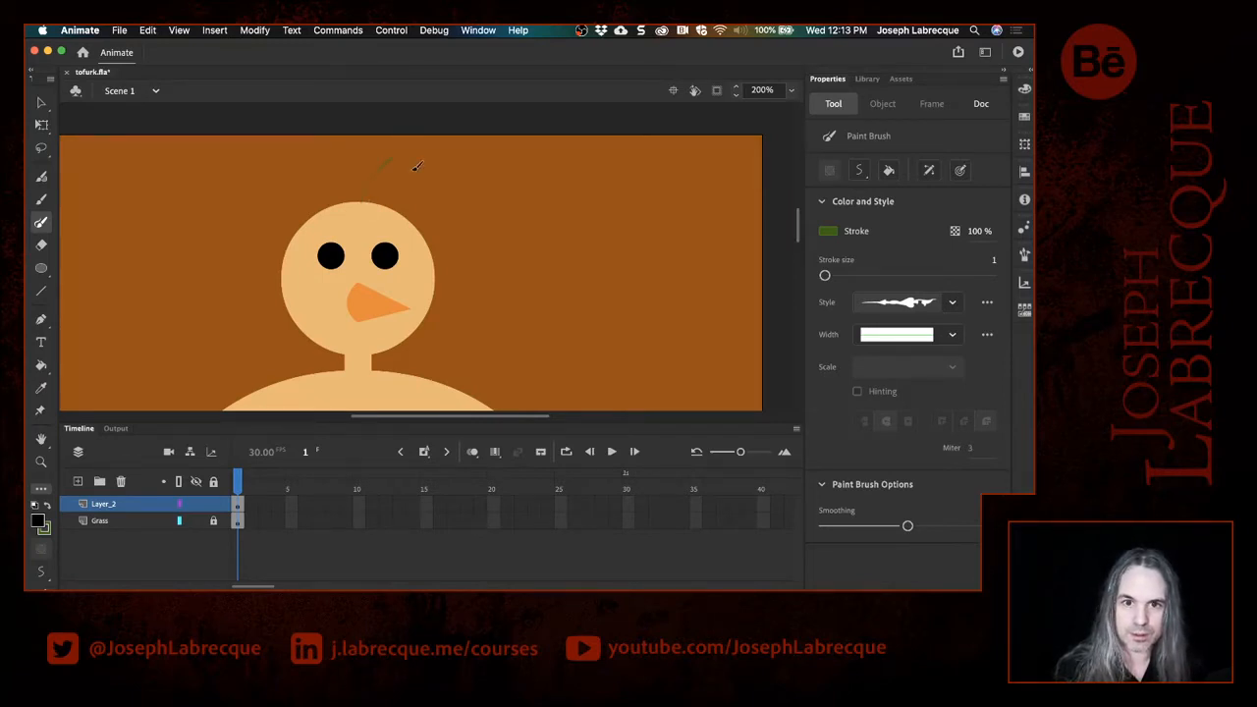
click(41, 102)
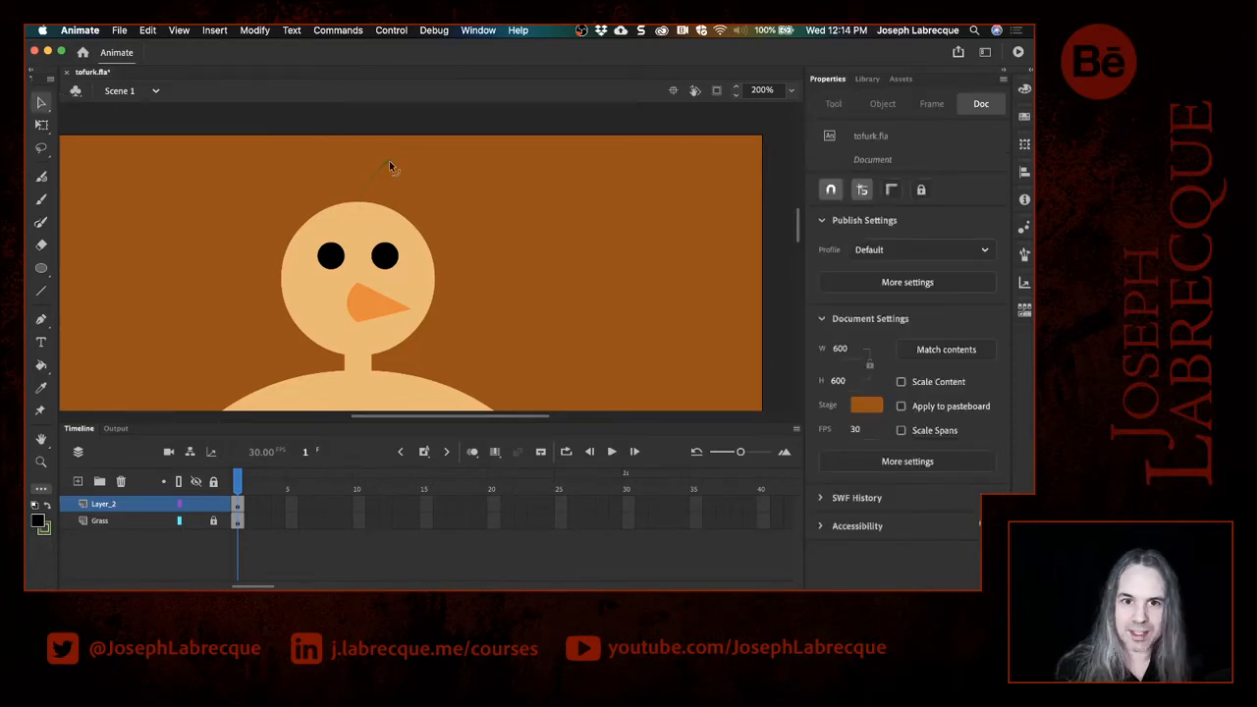
click(389, 164)
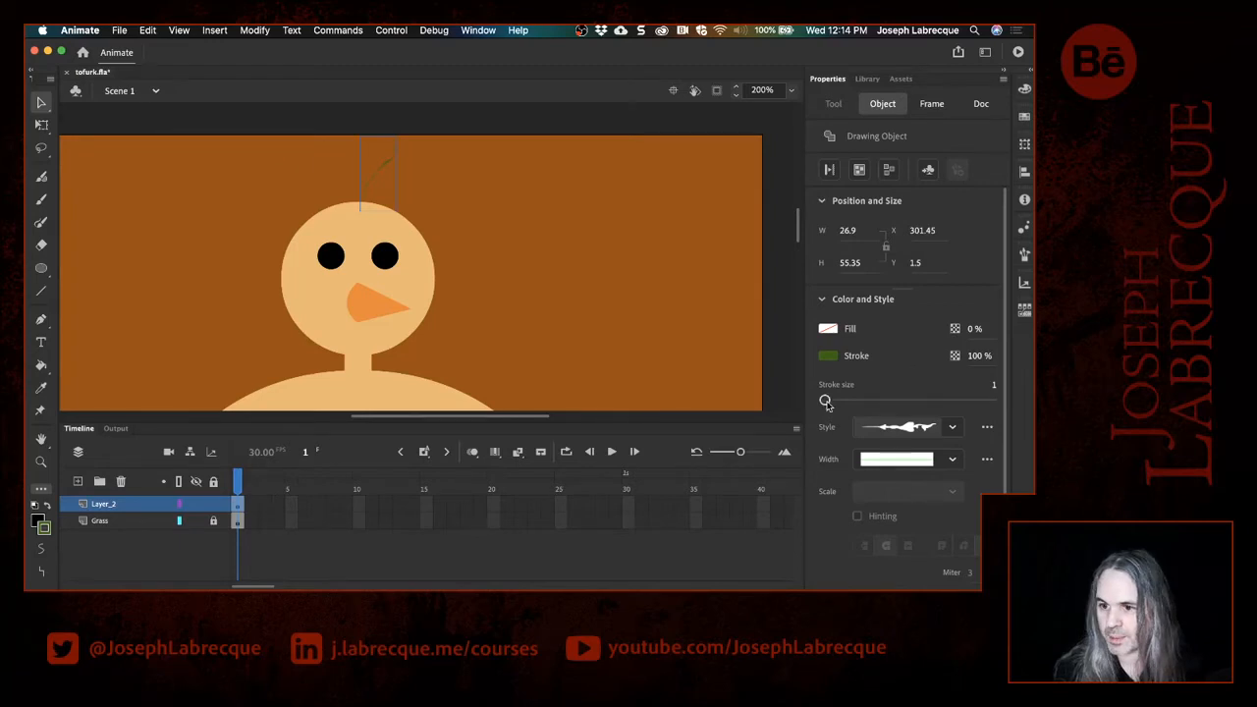
mouse_move(826, 402)
mouse_down()
mouse_move(877, 410)
mouse_move(850, 403)
mouse_up()
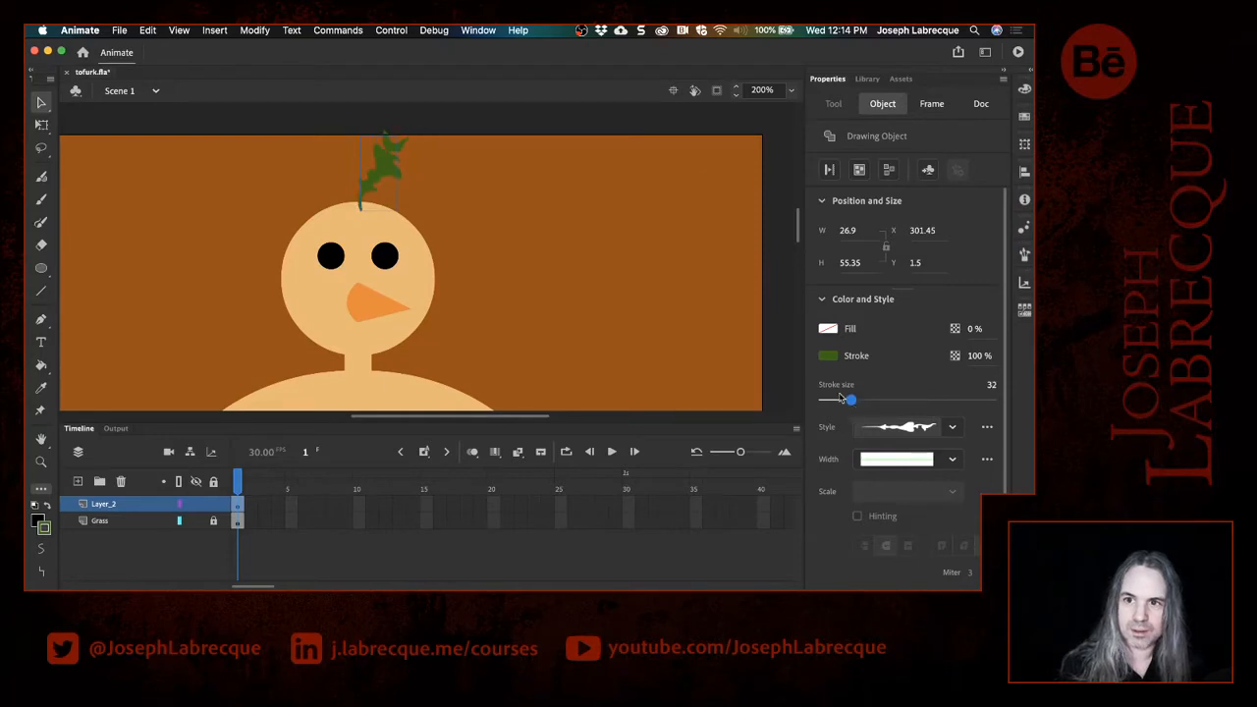
Step: Scale the whole character down proportionally to about 267 × 481 px and move it 30 px down so its feet stand on the grass
click(792, 90)
click(761, 111)
click(628, 258)
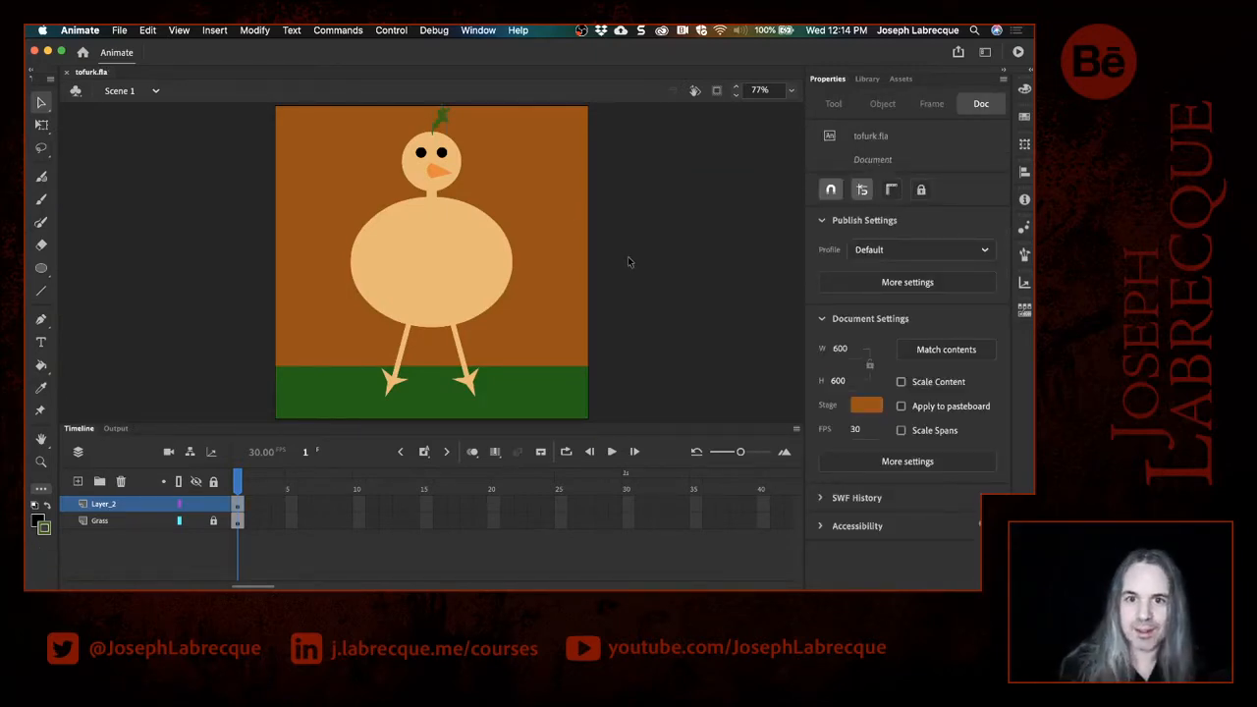
click(477, 242)
key(super+a)
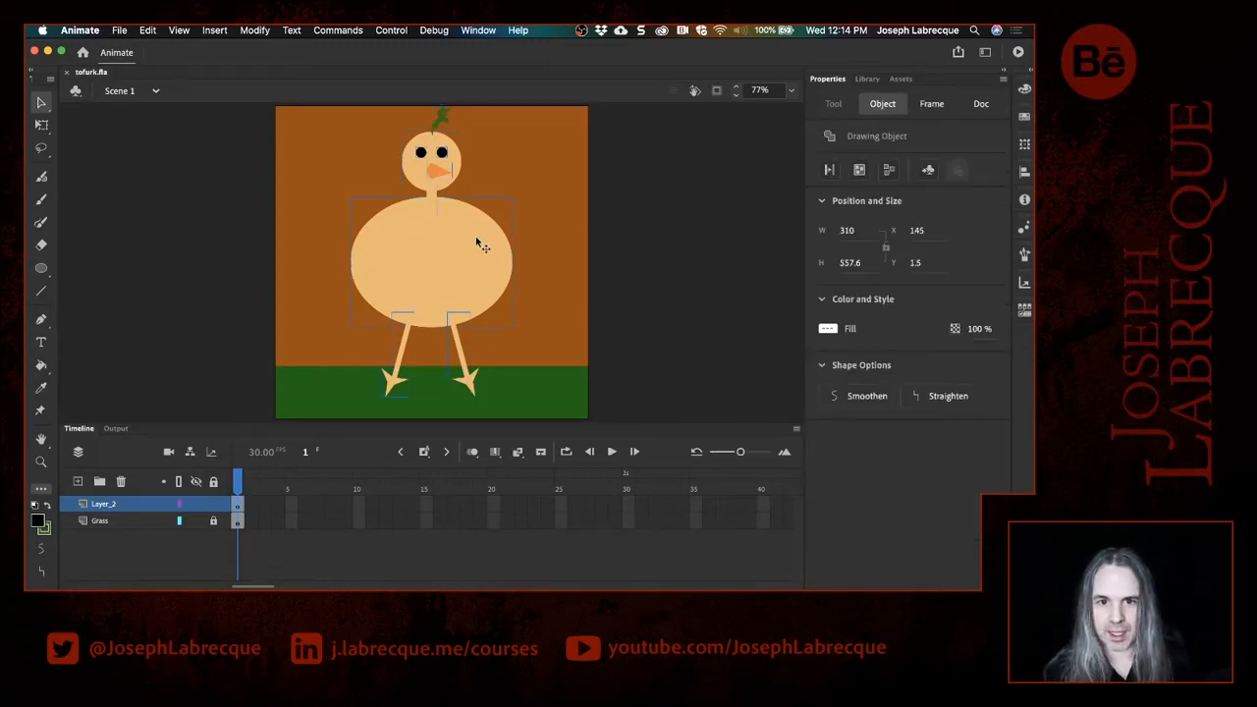
click(41, 125)
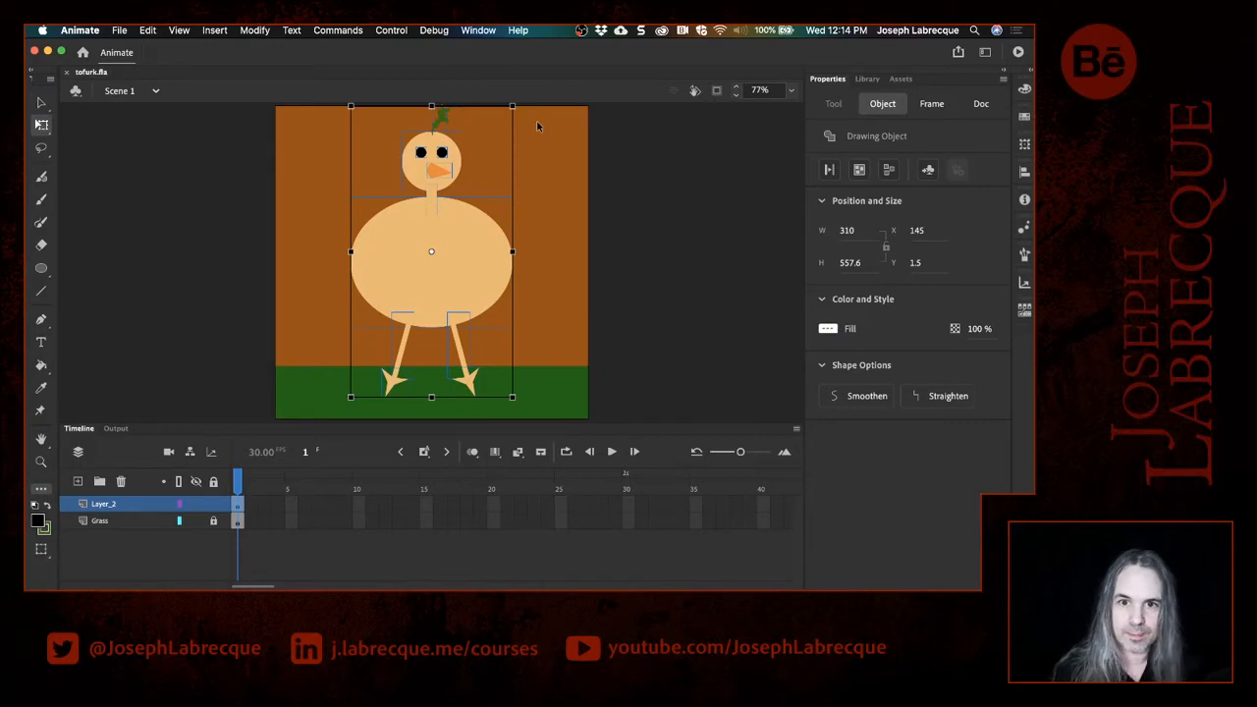
drag(512, 105, 501, 126)
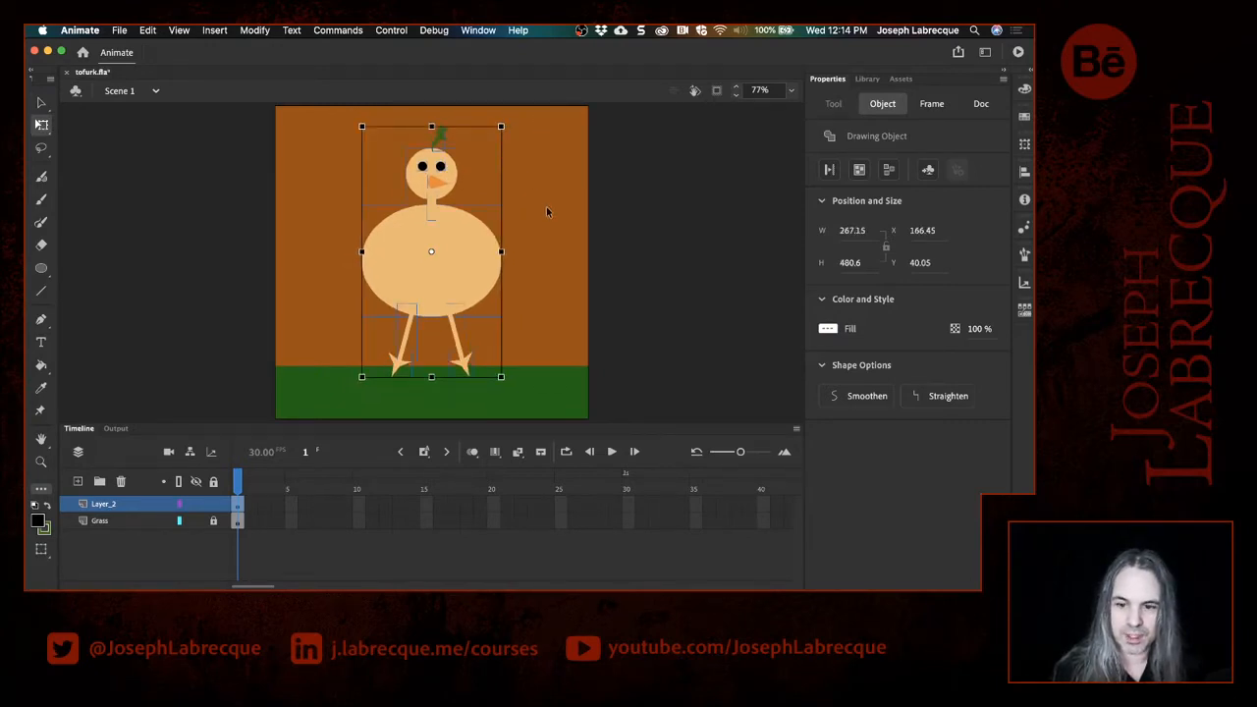
key(shift+Down)
key(shift+Down)
key(shift+Down)
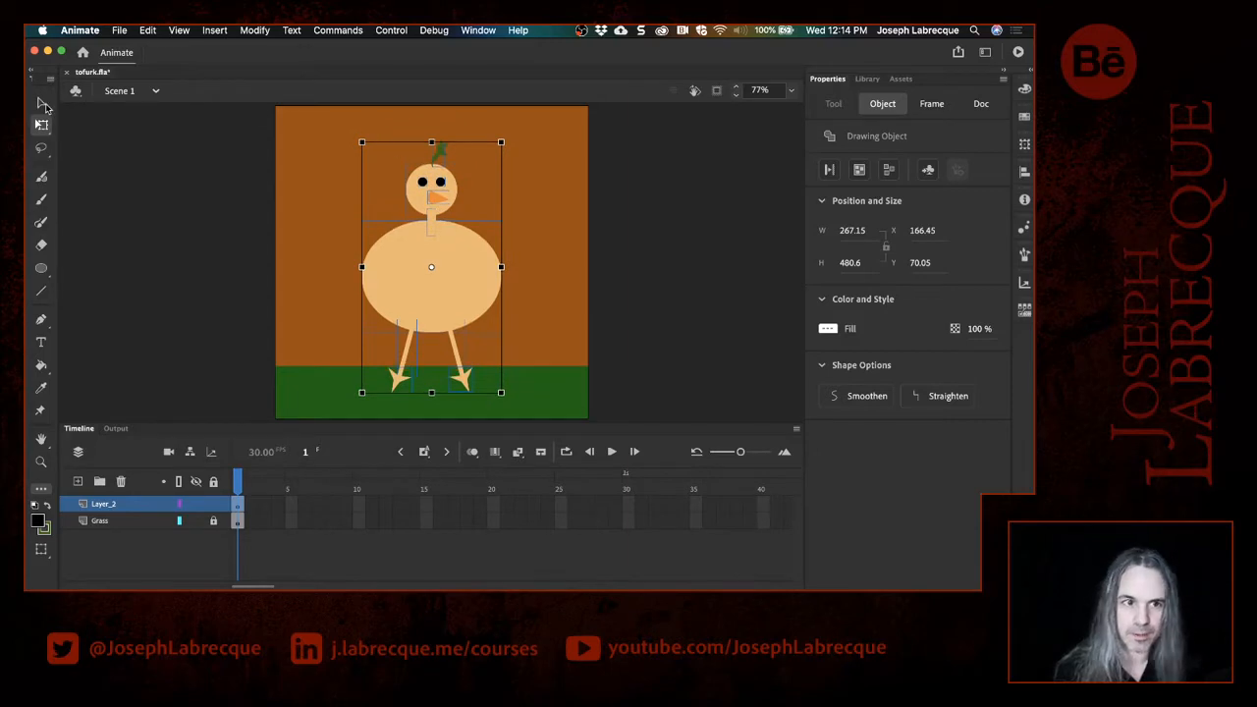
click(41, 102)
click(115, 190)
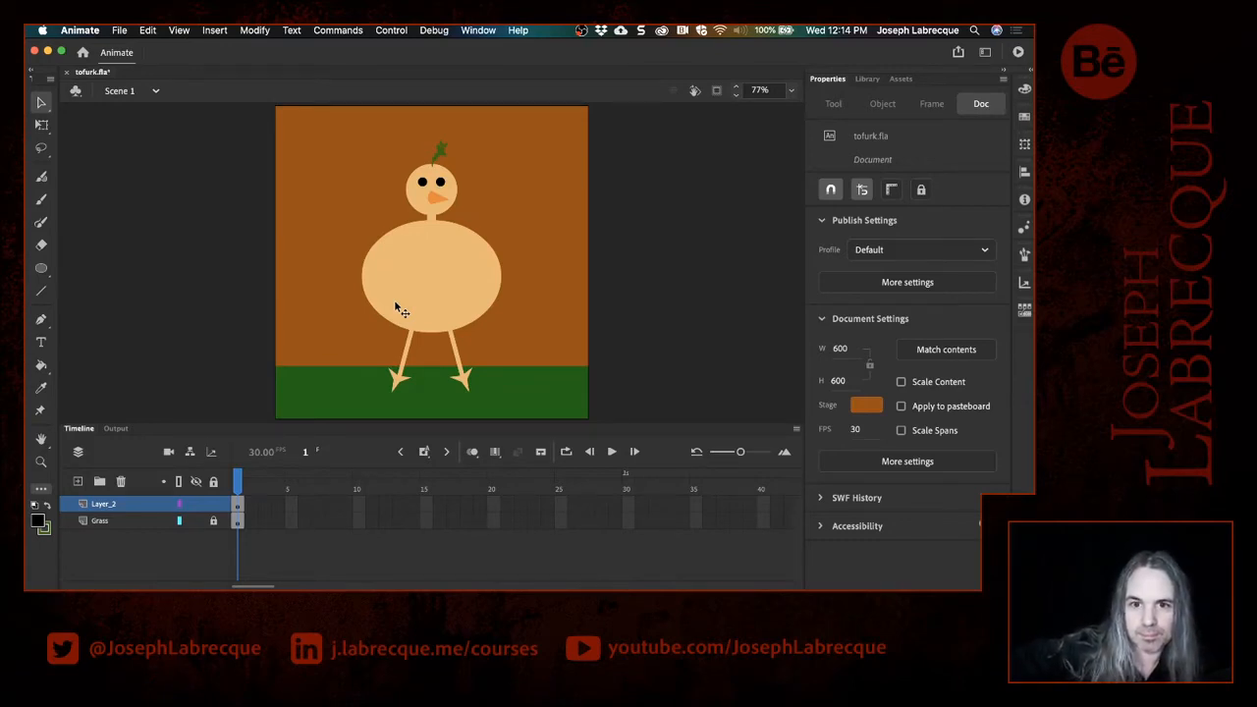
Step: Brighten the stroke color of the leafy sprig on the head to green #5FBD00
click(439, 154)
click(833, 360)
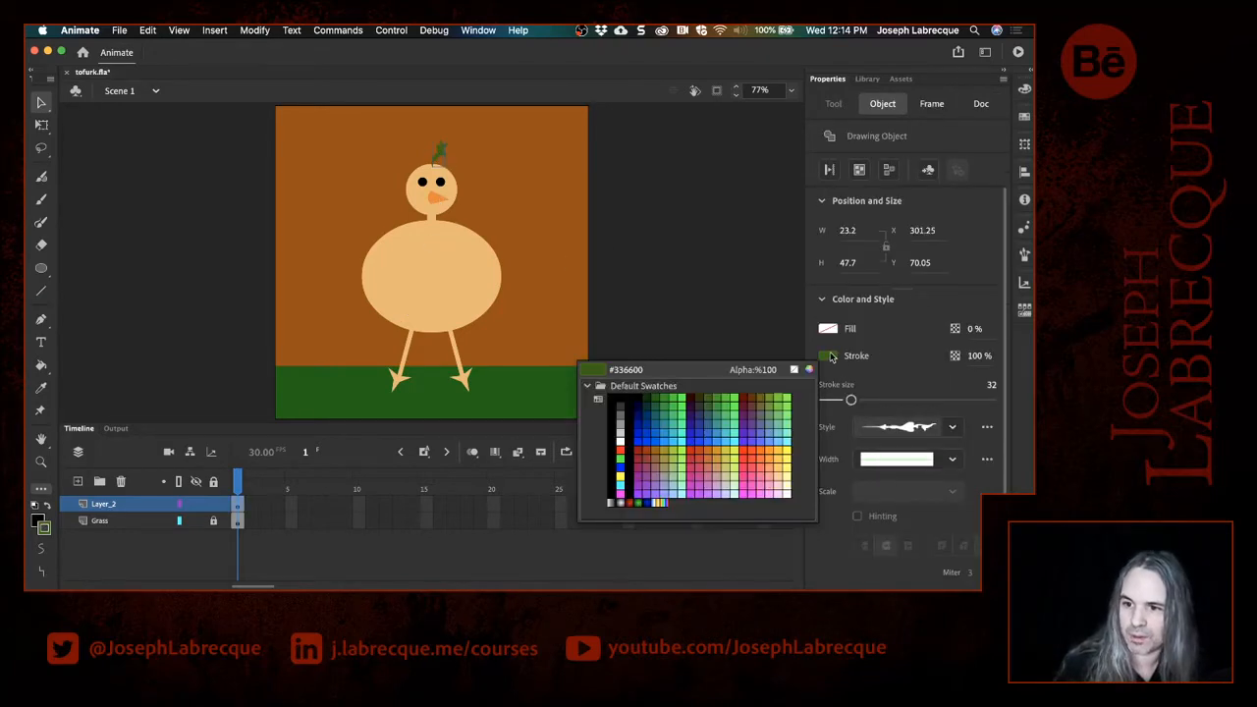
click(808, 370)
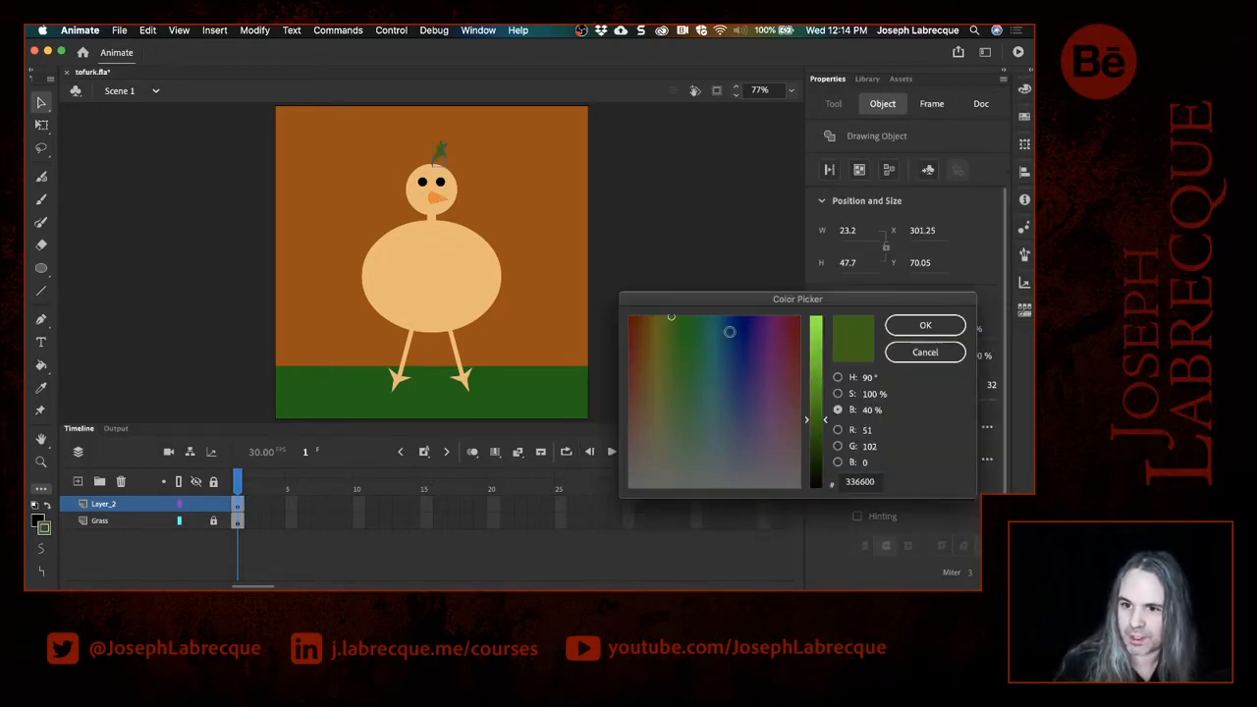
click(816, 362)
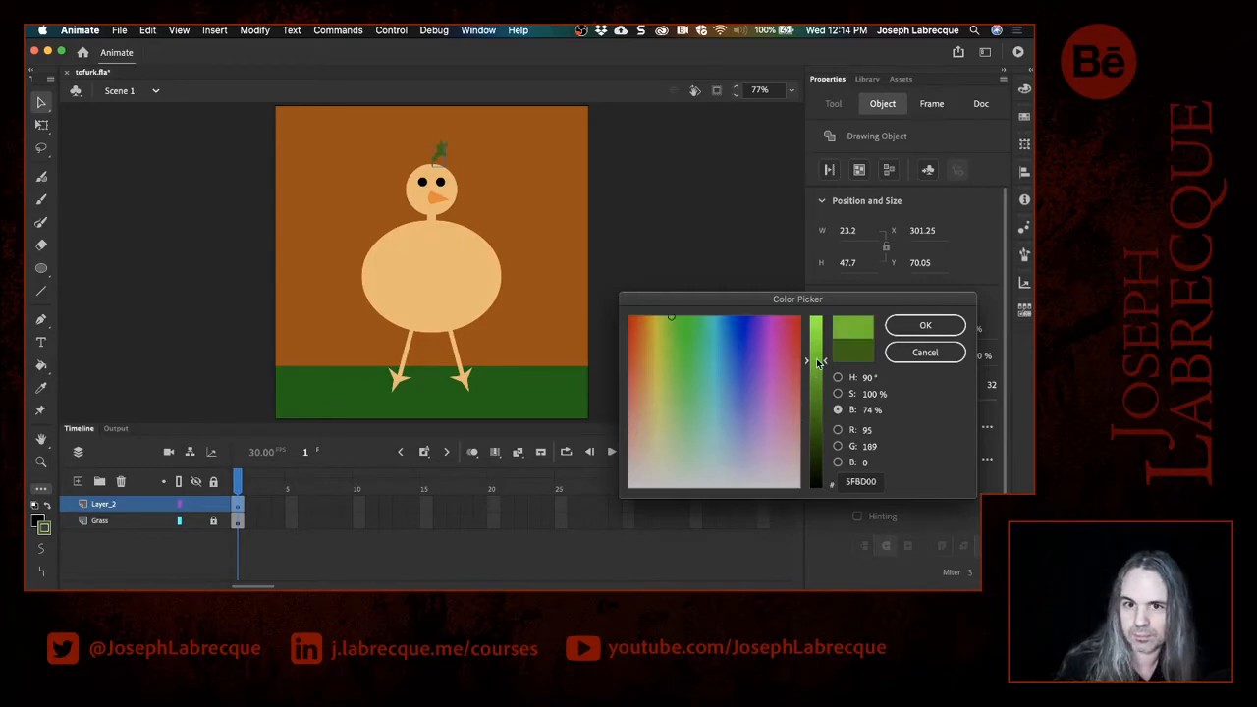
click(926, 325)
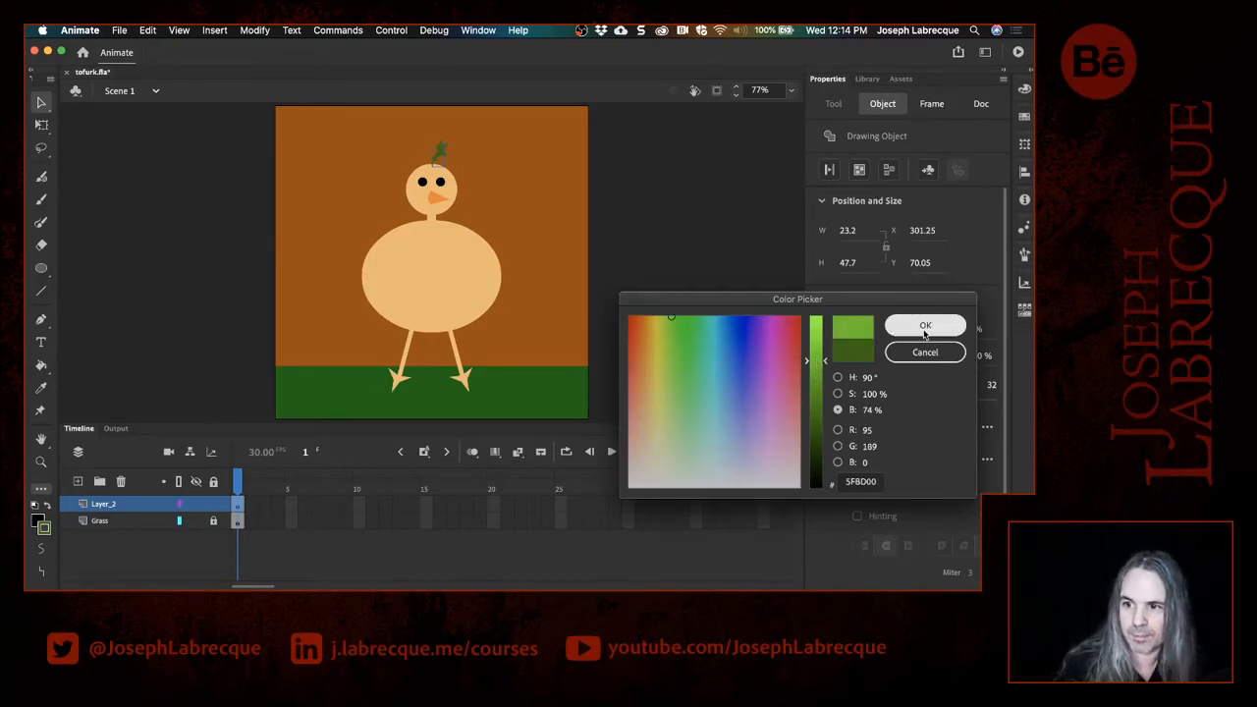
click(639, 285)
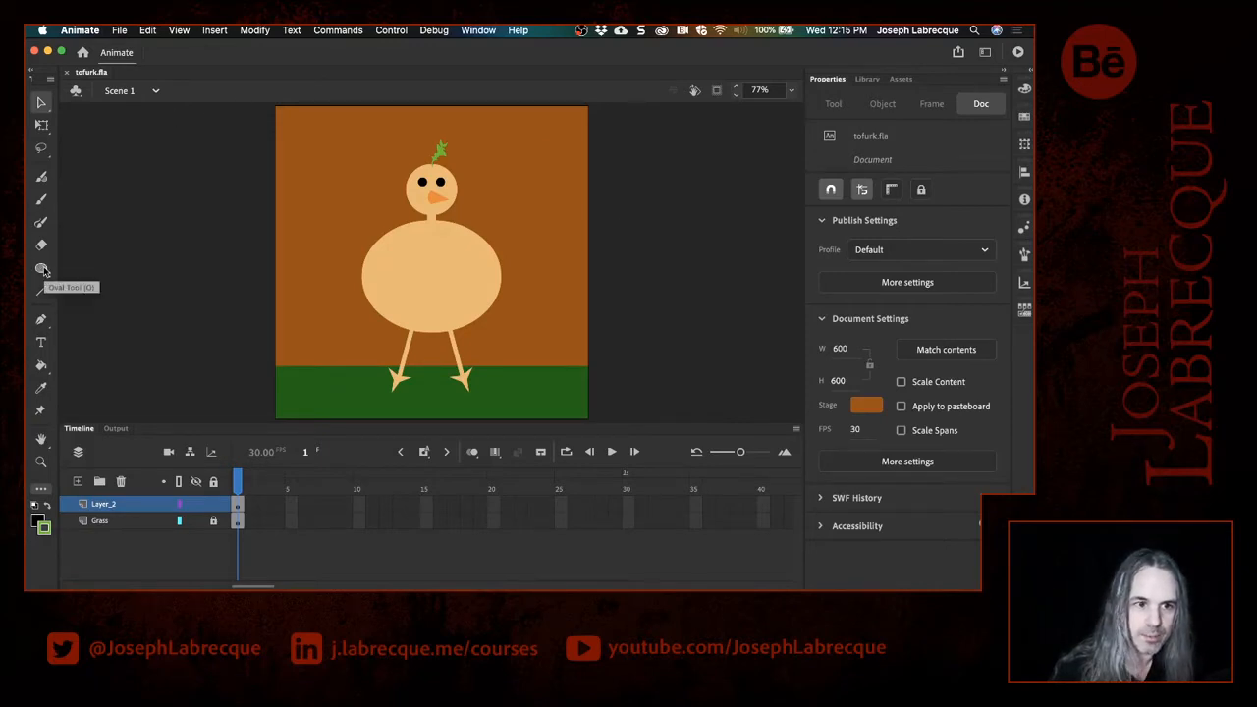
Step: Draw a closed, pointed leaf-shaped wing outline about 160 × 57 px beside the head with the Pen tool
click(42, 320)
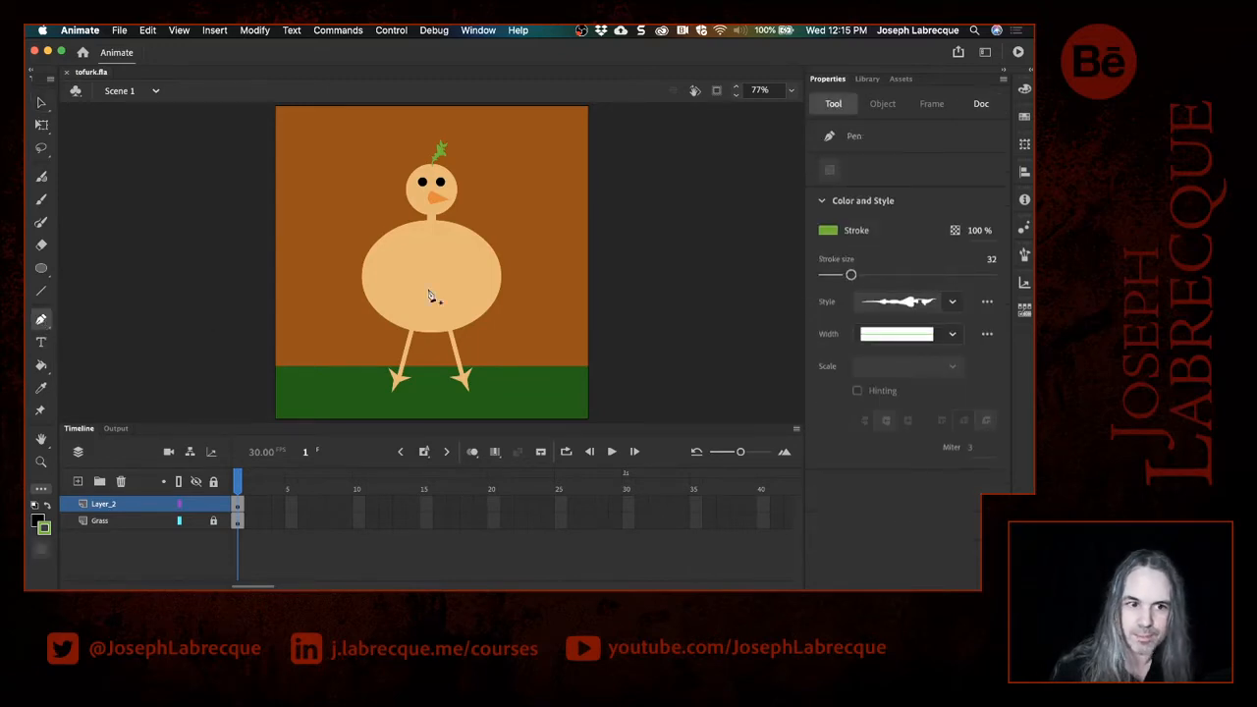
click(489, 201)
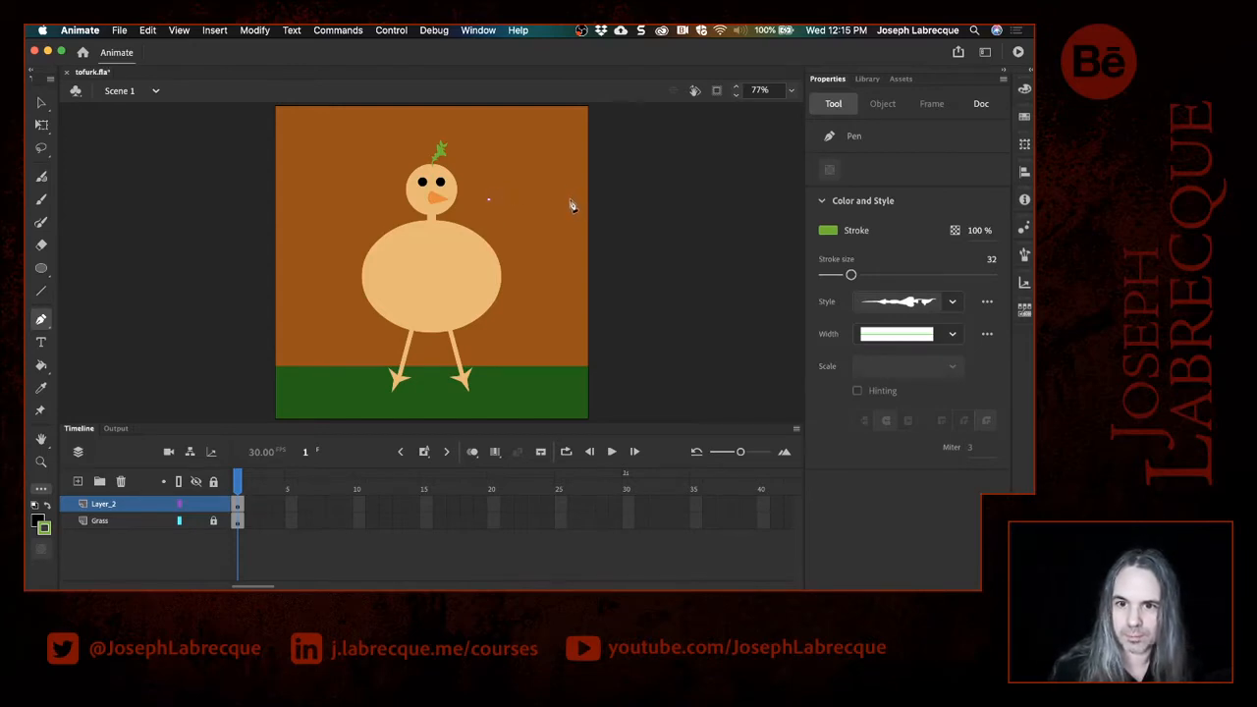
drag(574, 201, 617, 232)
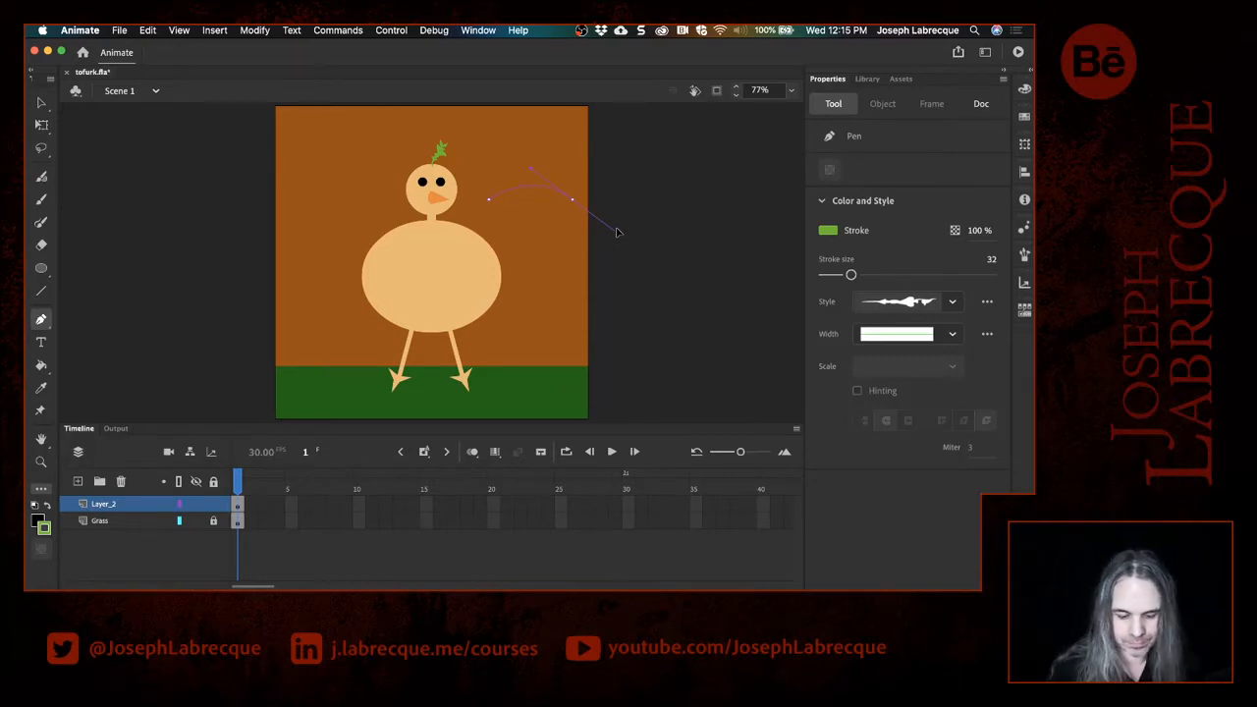
mouse_move(617, 230)
mouse_down()
mouse_move(530, 247)
mouse_move(526, 215)
mouse_move(536, 221)
mouse_up()
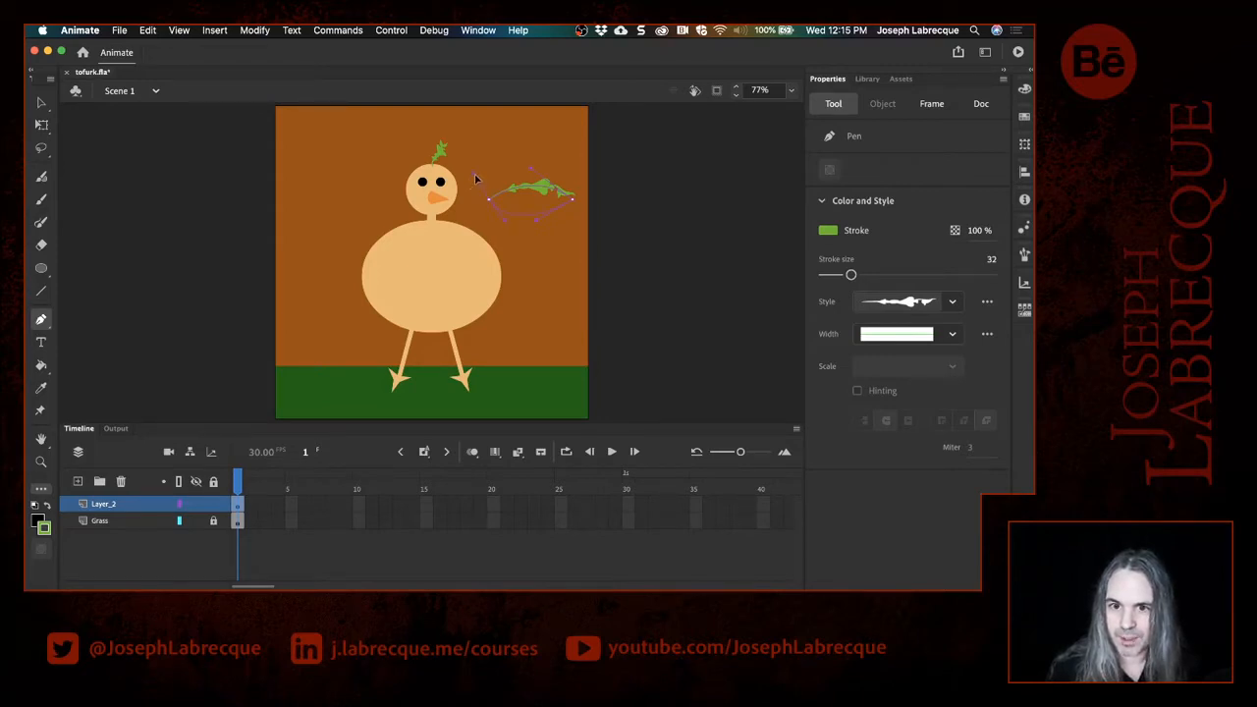
click(496, 169)
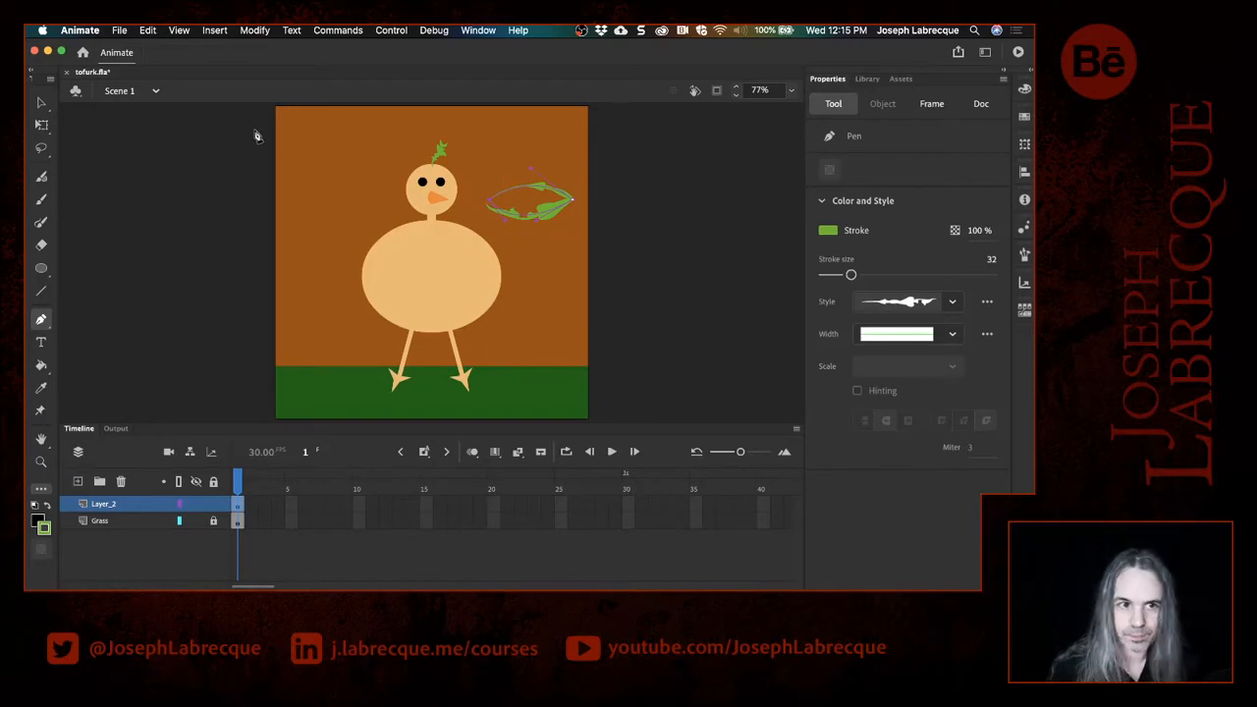
Step: Give the entire wing outline the body's tan color, a solid stroke style and a stroke size of 9
click(43, 102)
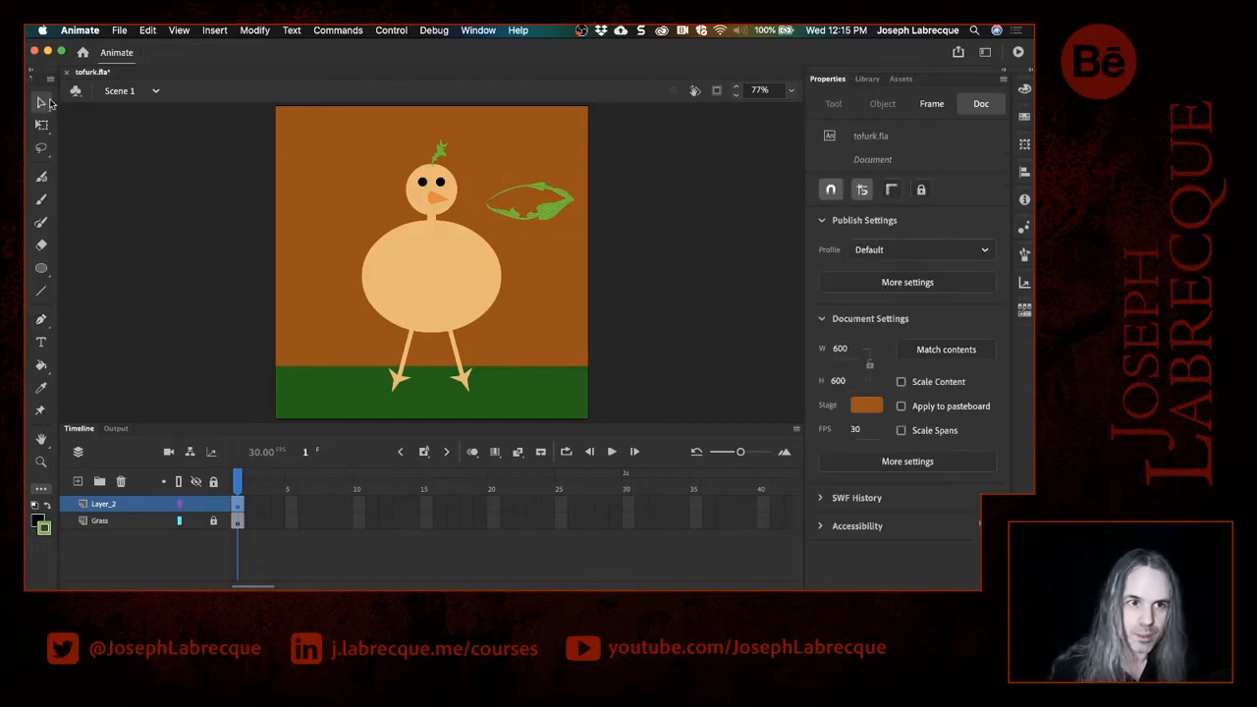
click(567, 212)
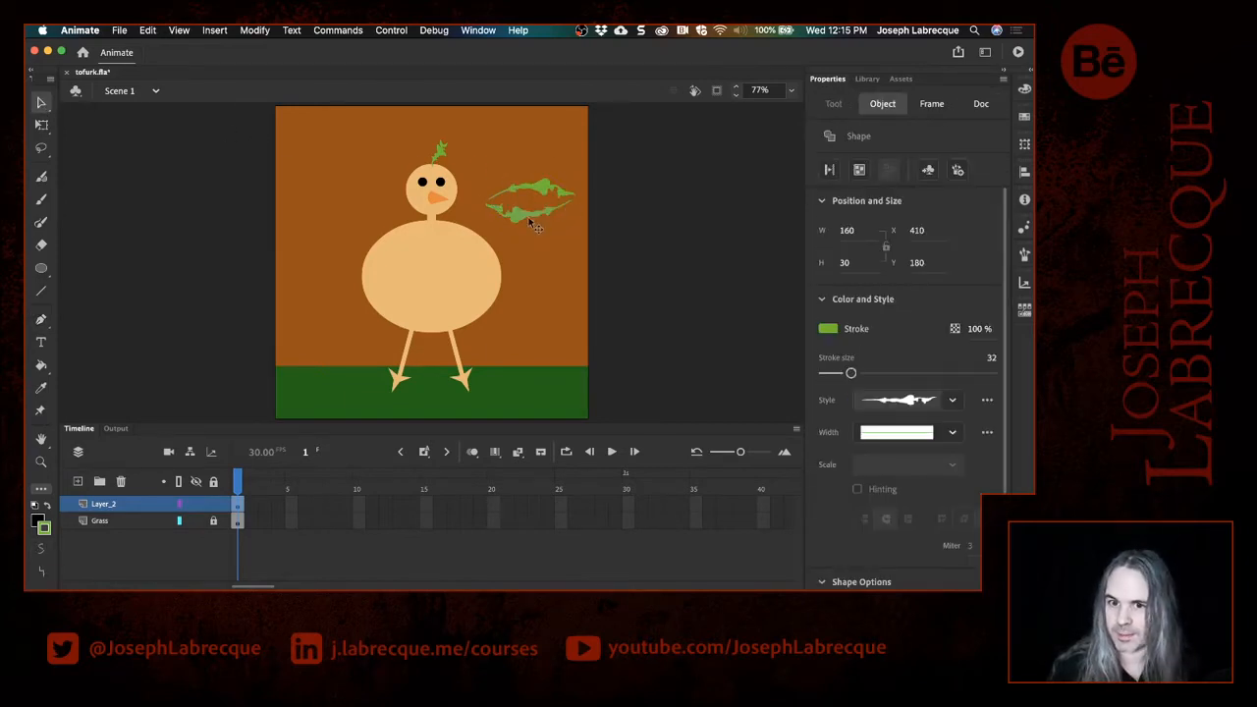
double_click(528, 215)
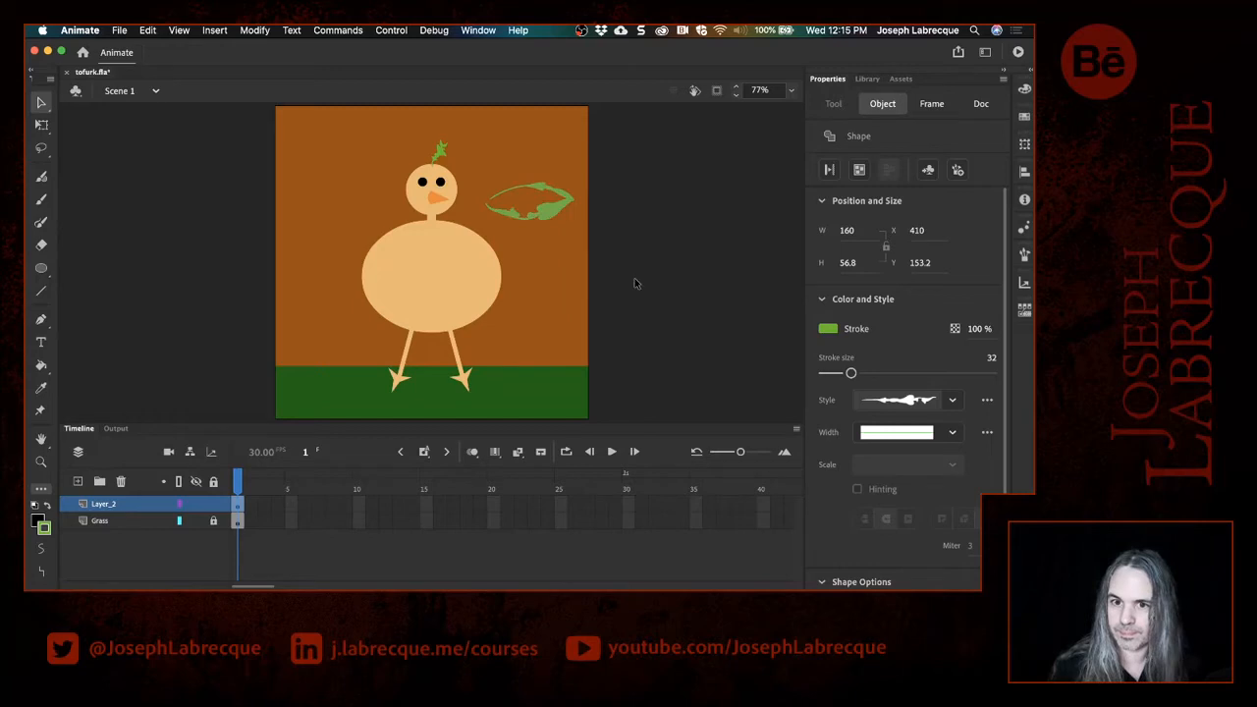
click(830, 330)
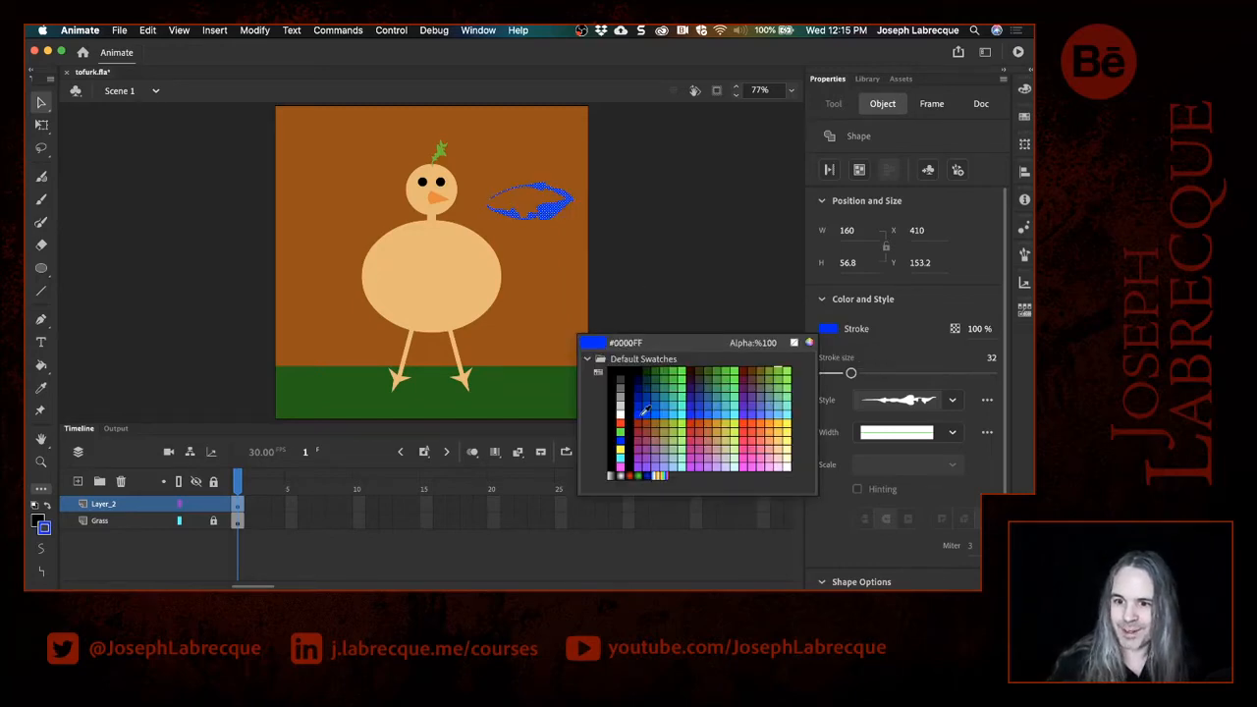
click(444, 279)
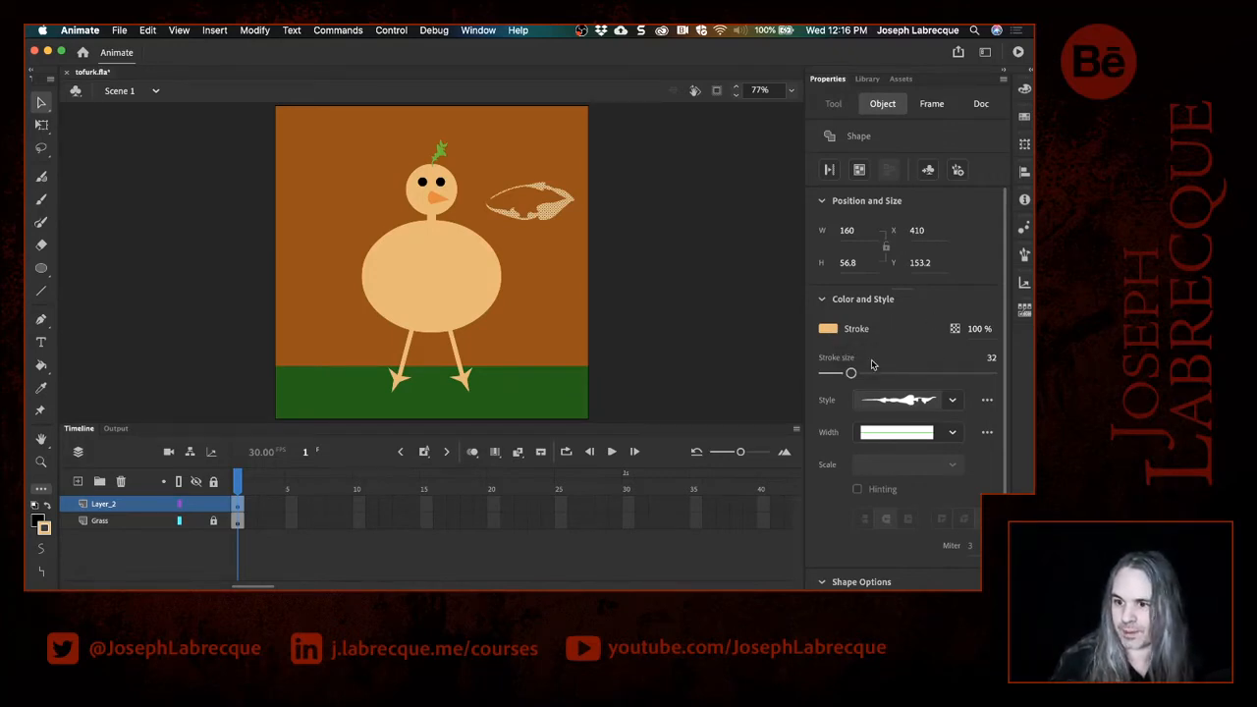
click(952, 401)
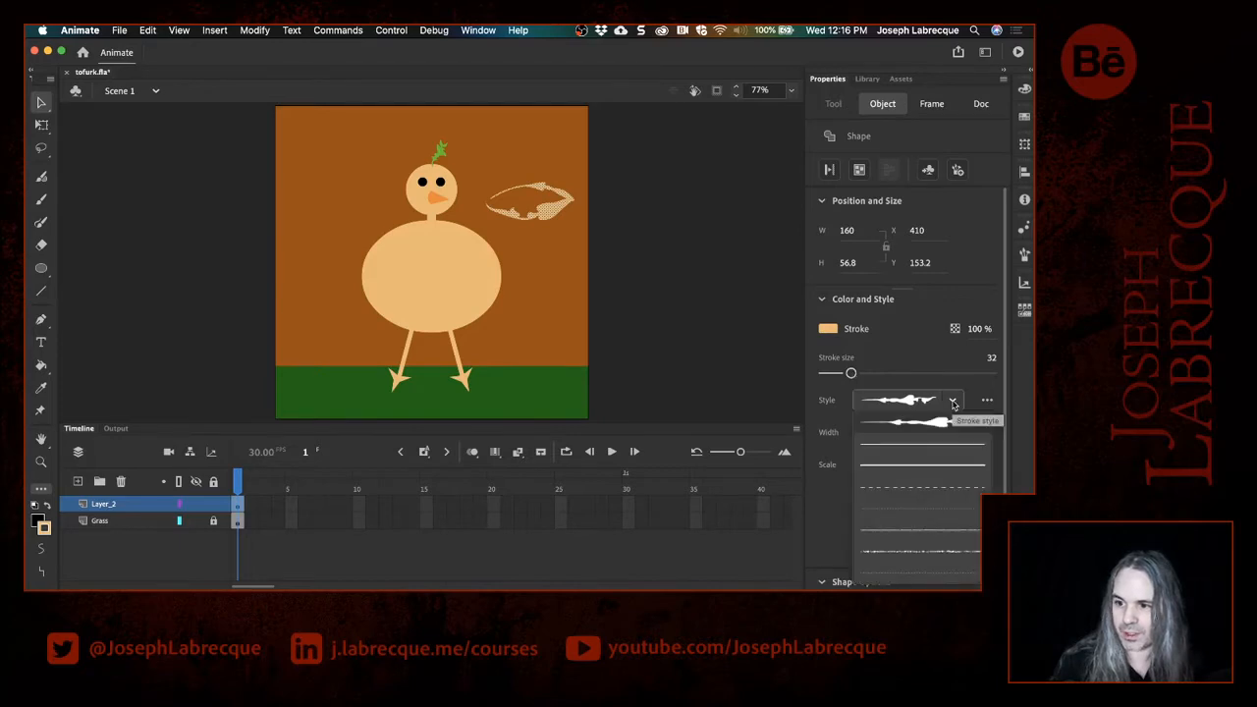
click(927, 465)
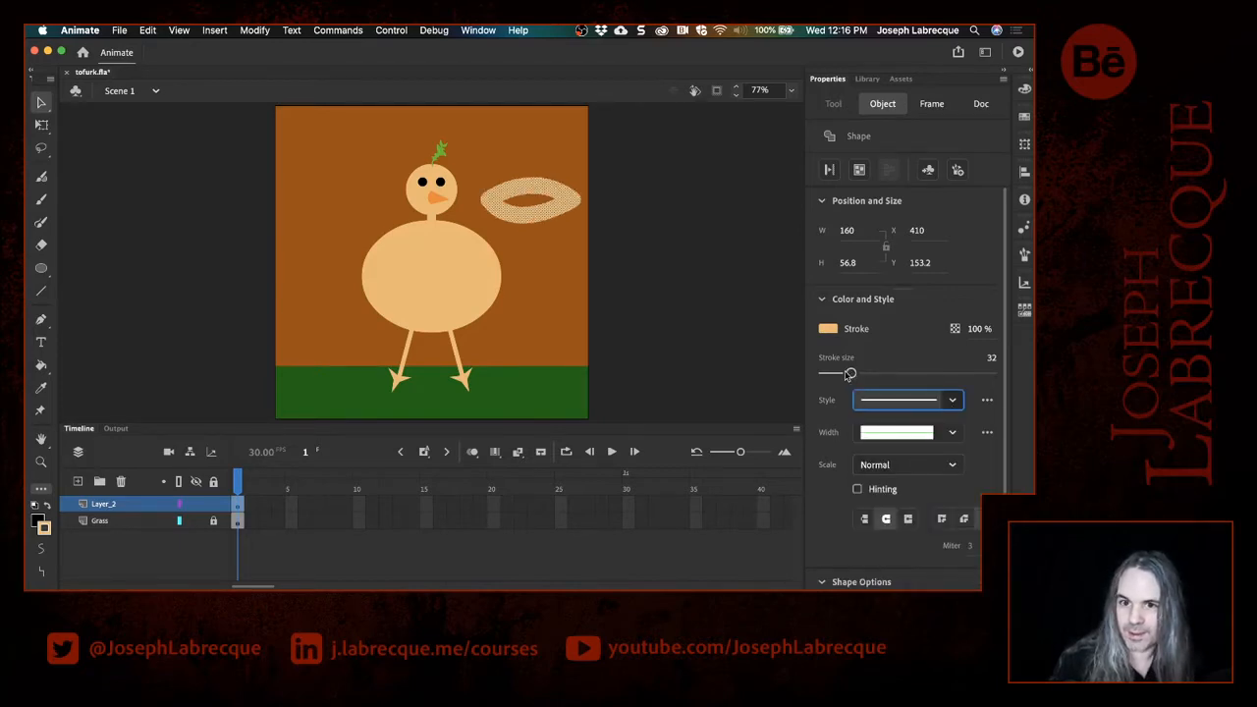
drag(851, 373, 831, 376)
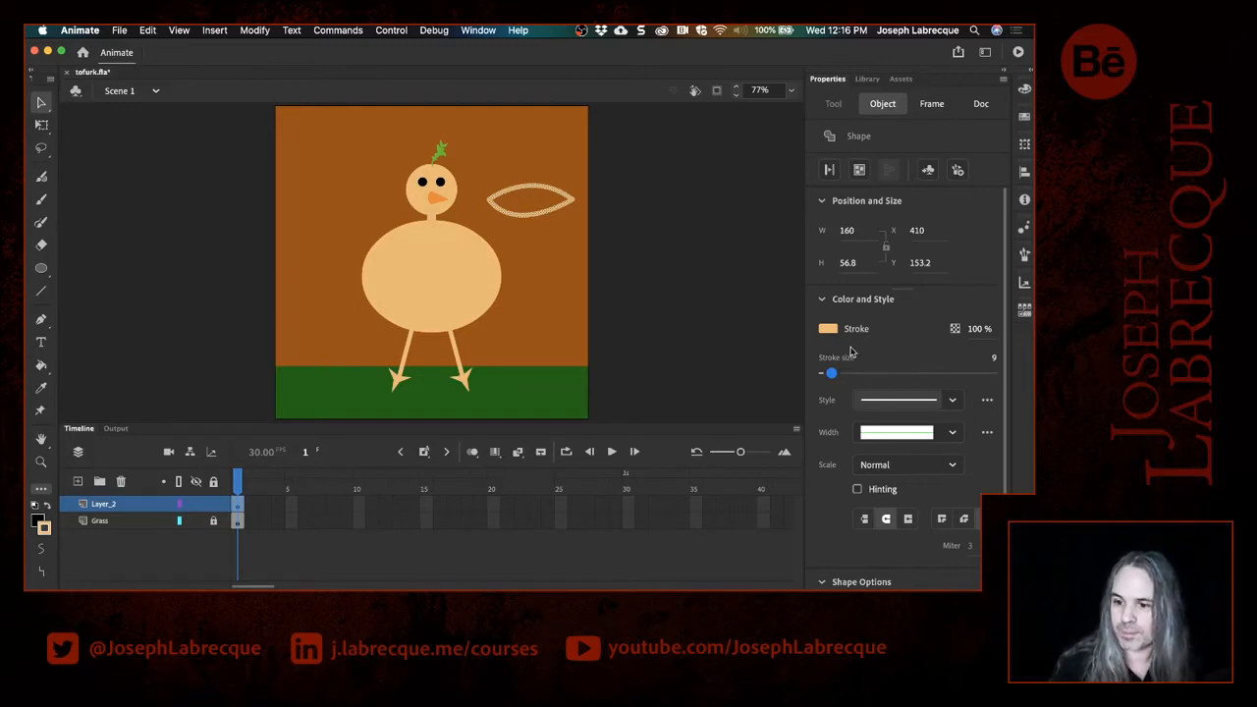
Step: Fill the wing's interior with the Paint Bucket, swapping the fill and stroke colors to get a tan fill and a black outline
click(41, 367)
click(535, 207)
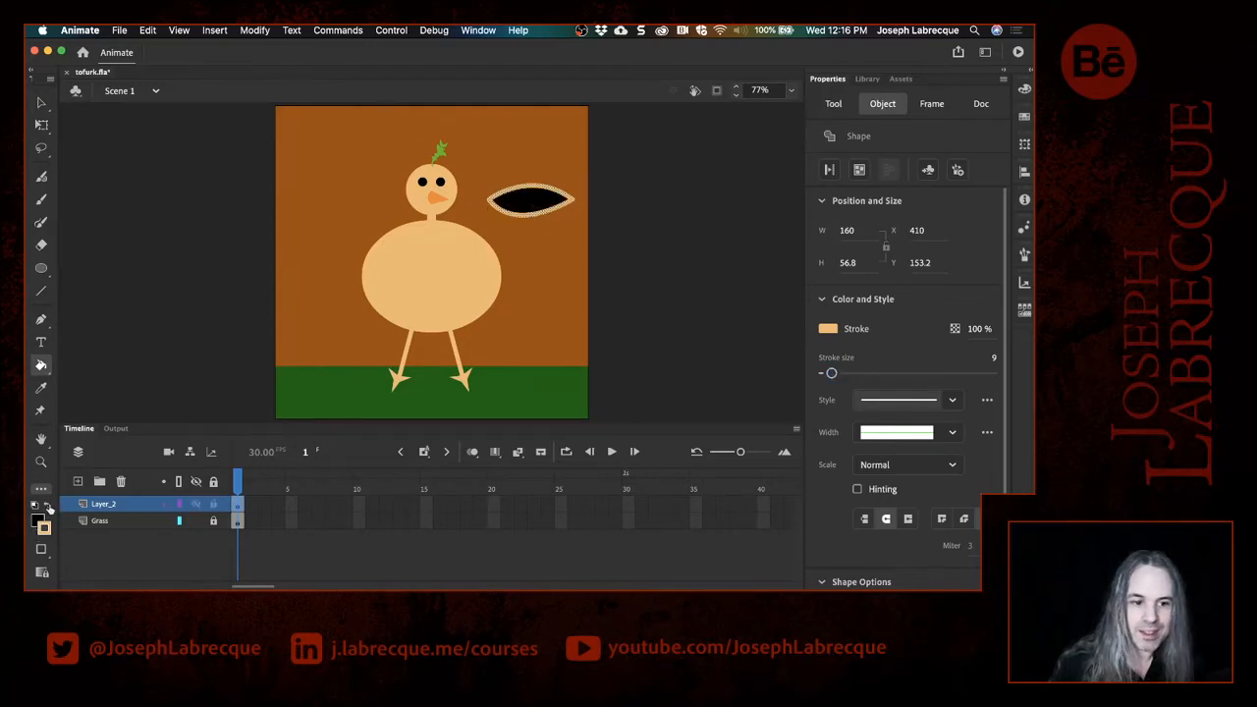
click(47, 505)
click(530, 210)
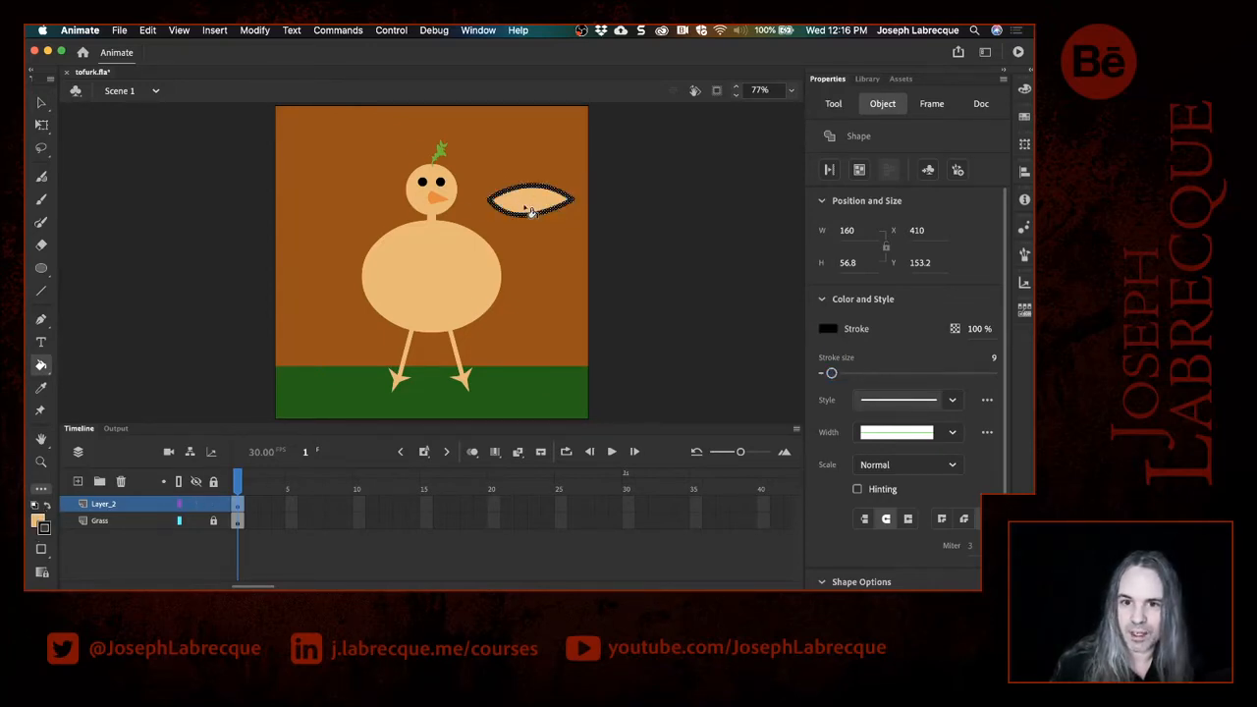
Step: Delete the entire black outline around the tan wing shape
click(41, 103)
click(543, 224)
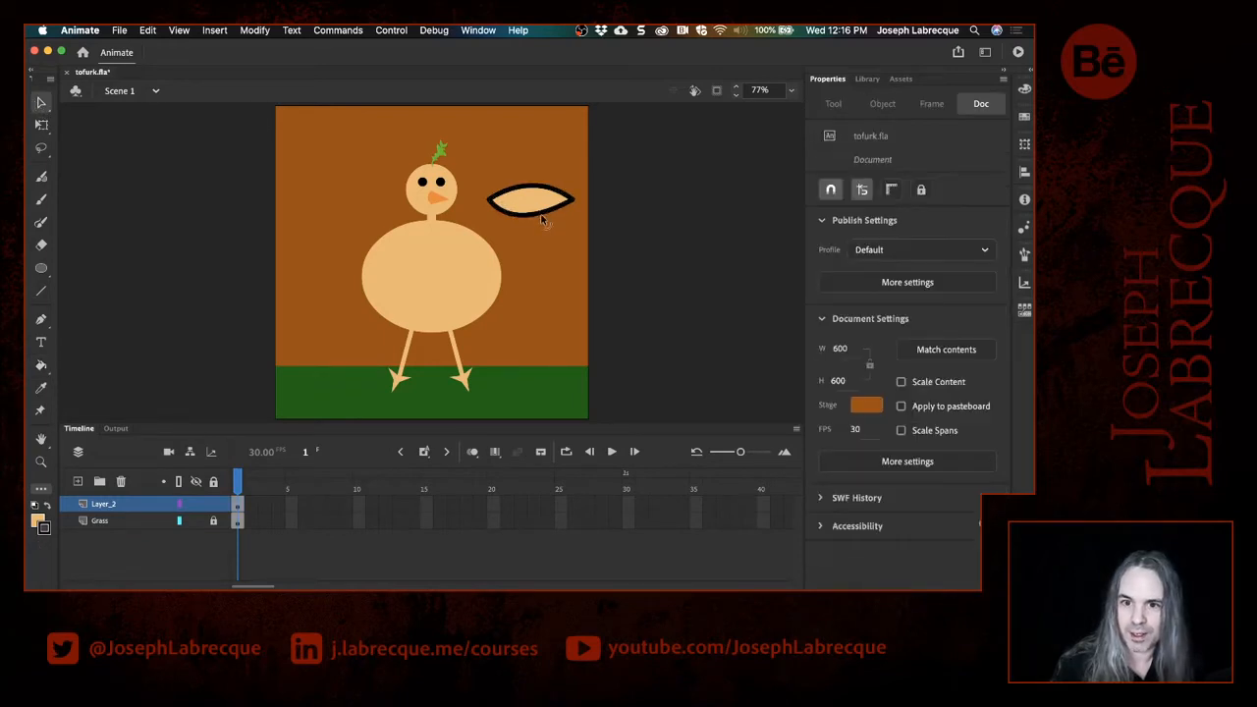
double_click(545, 216)
key(Delete)
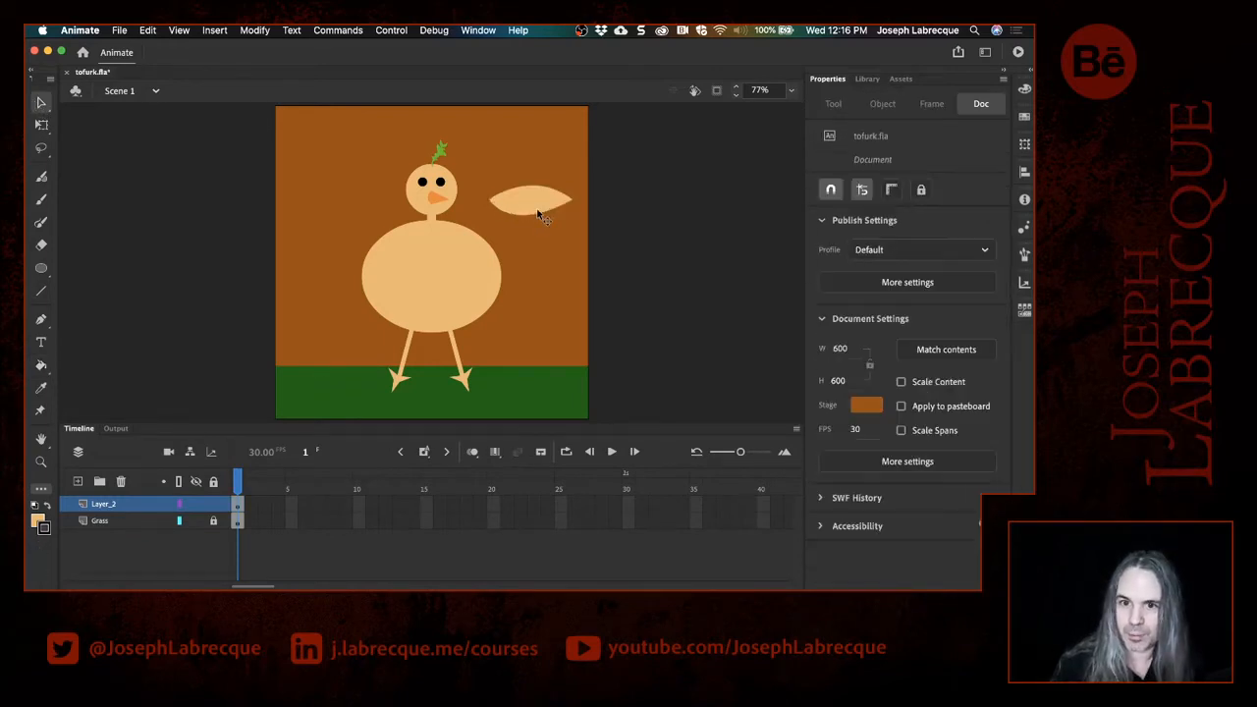
Step: Adjust the wing's lower curve with the Subselection tool, making the shape about 56 px high, and deselect it
click(537, 207)
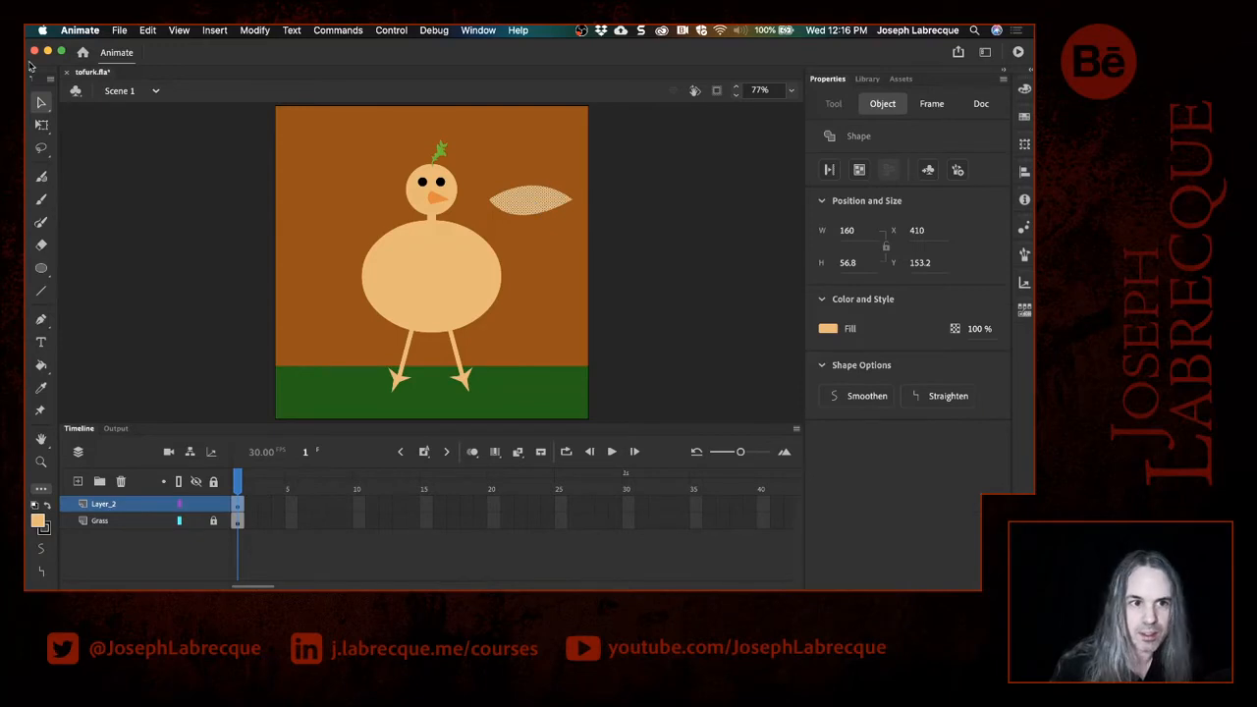
click(40, 104)
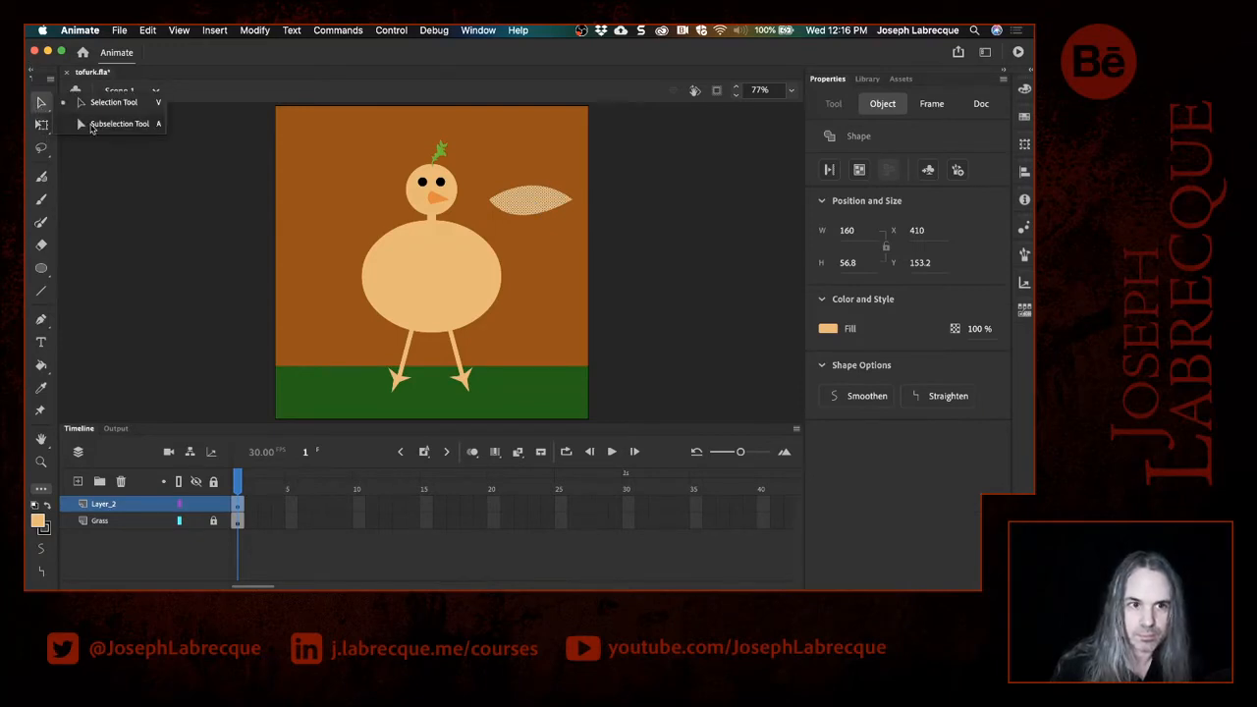
click(91, 124)
click(573, 204)
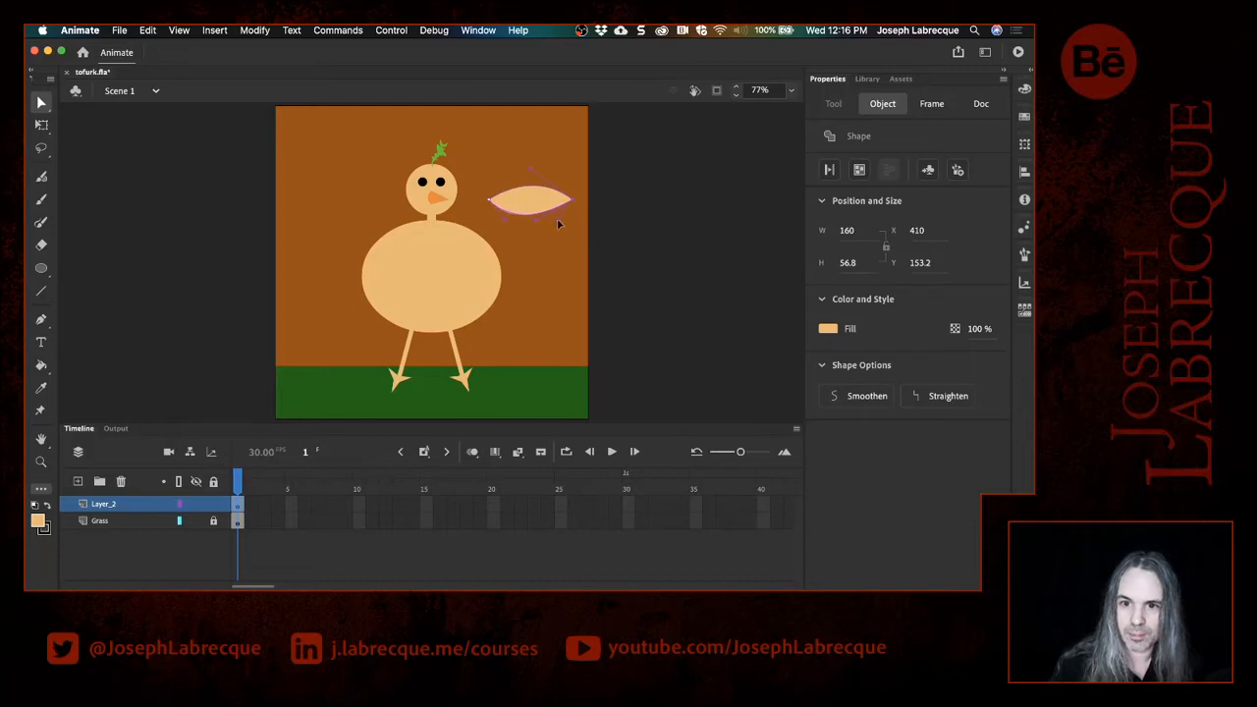
drag(557, 220, 556, 219)
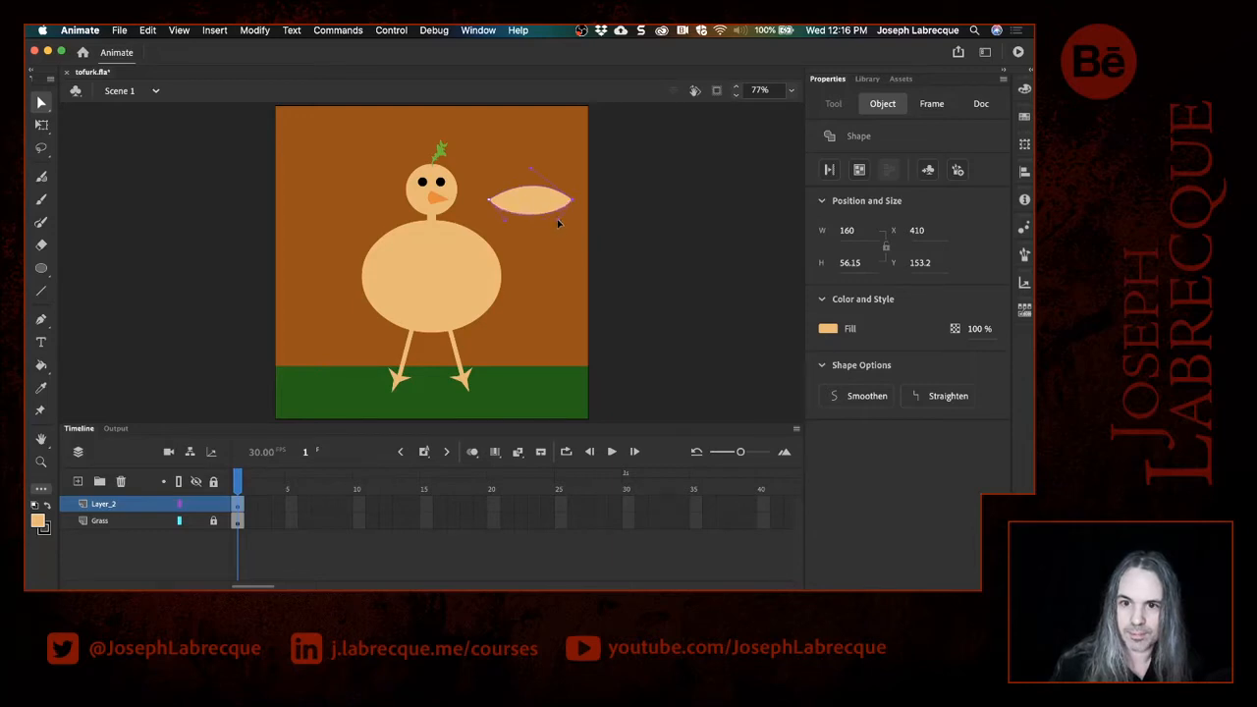
click(41, 102)
click(78, 105)
click(196, 216)
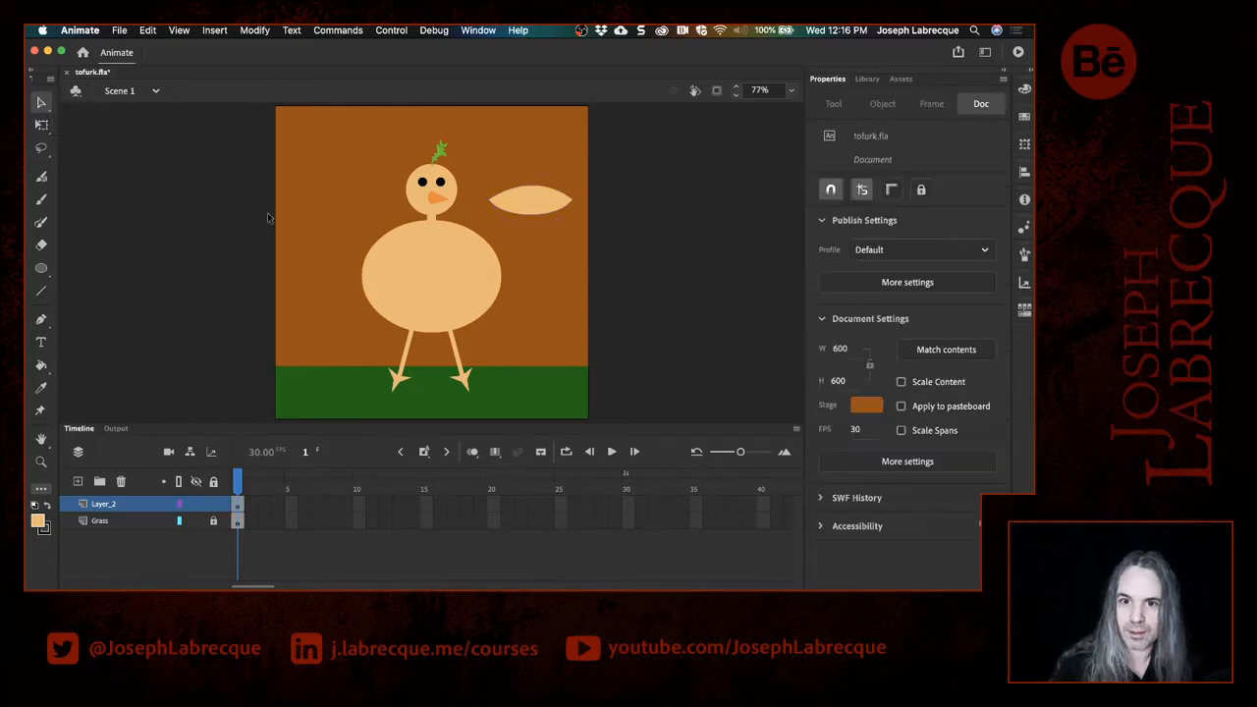
Step: Place the wing on the body's upper right edge, tilted upward around its inner end at about X 350, Y 176, as a drawing object
click(545, 204)
drag(530, 202, 501, 244)
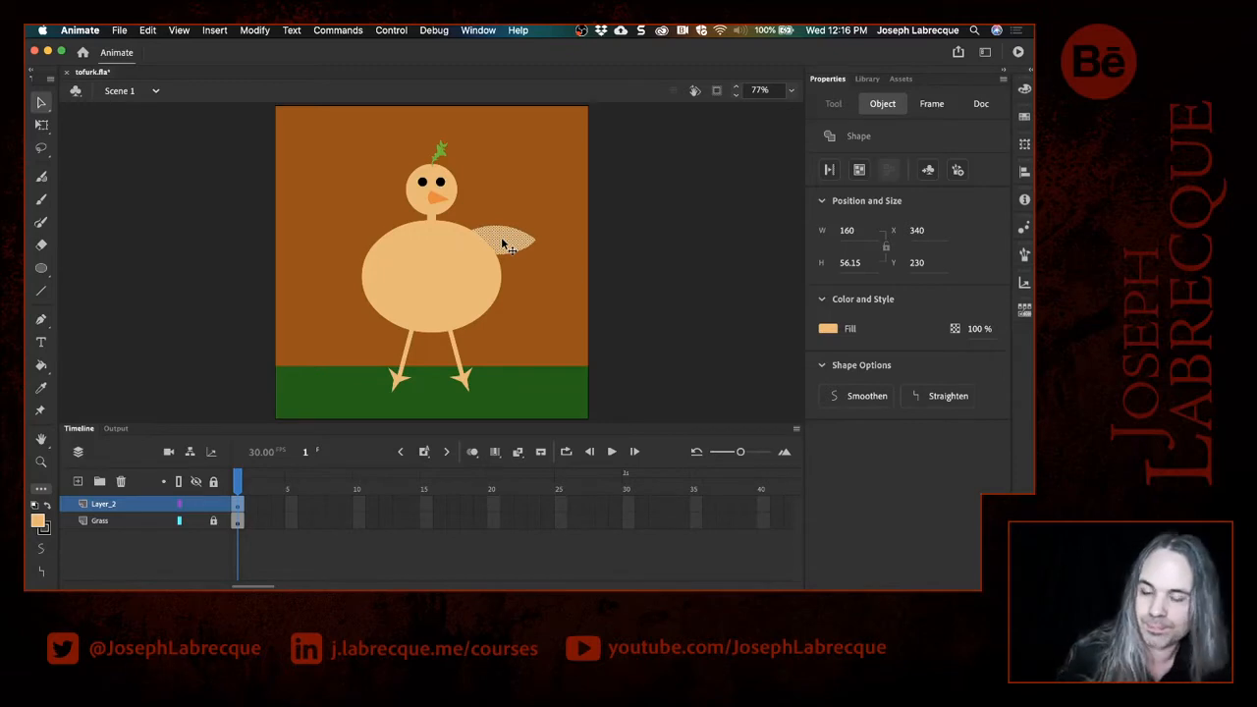
click(38, 125)
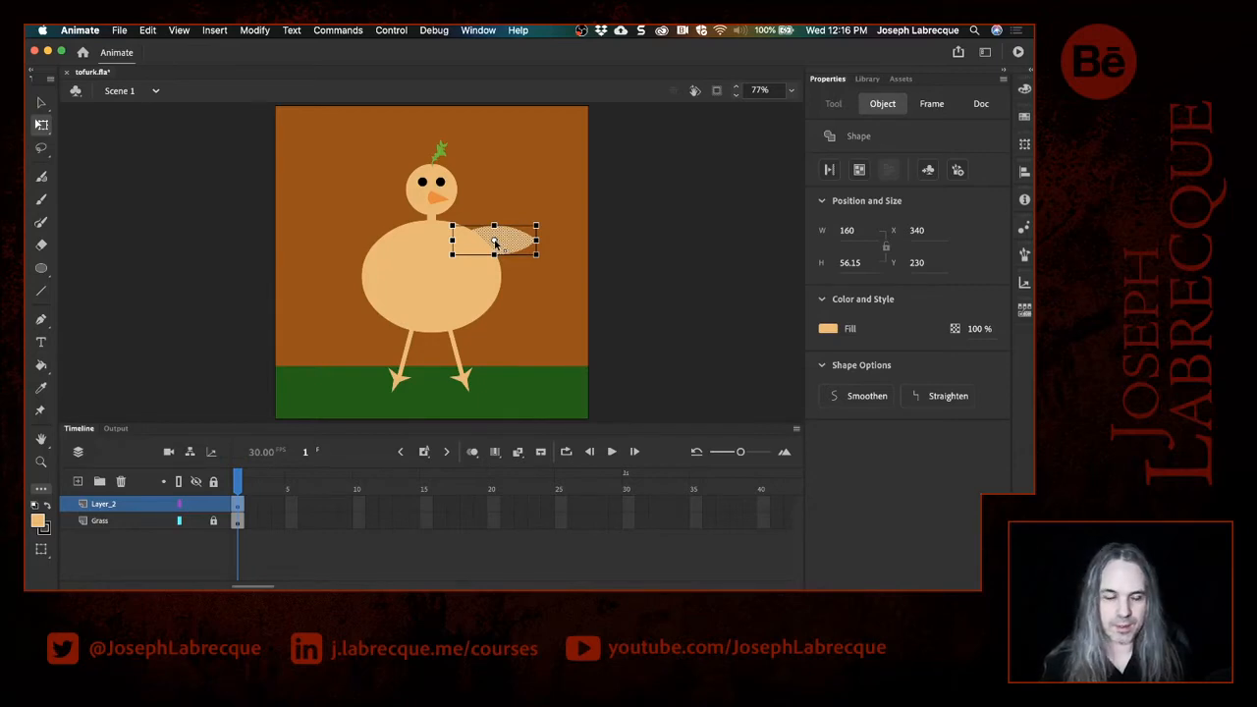
drag(494, 243, 468, 241)
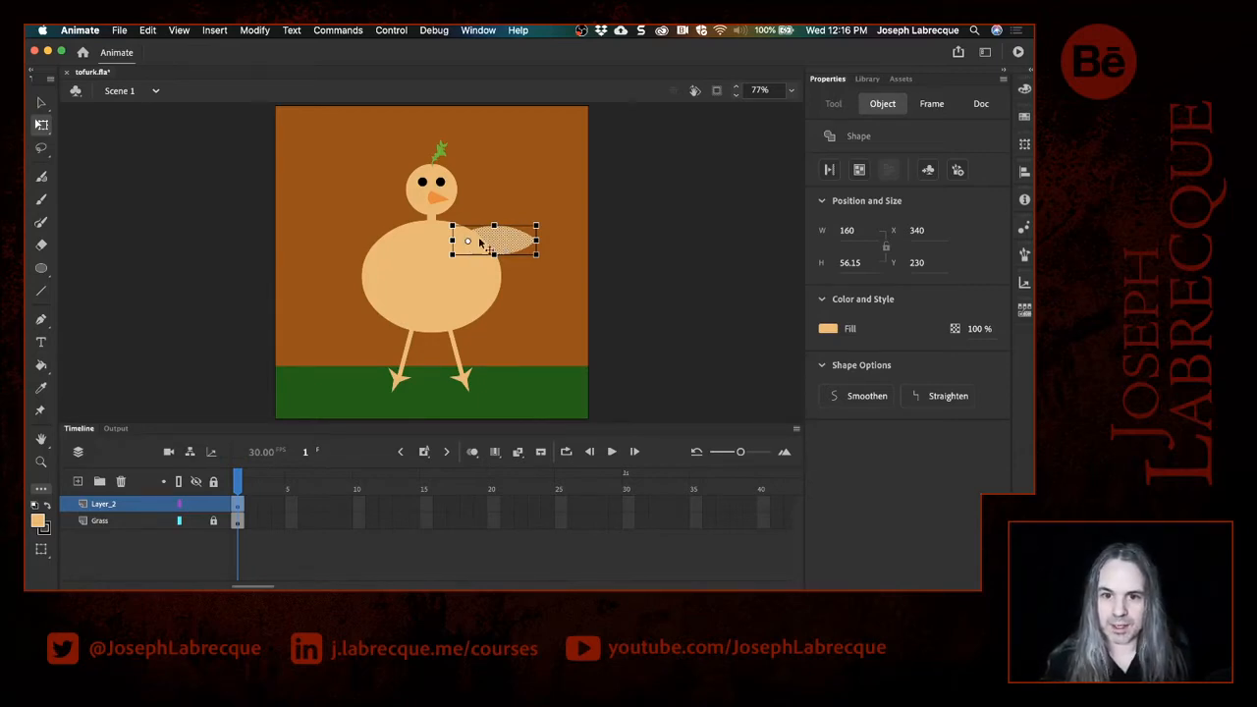
drag(552, 222, 503, 226)
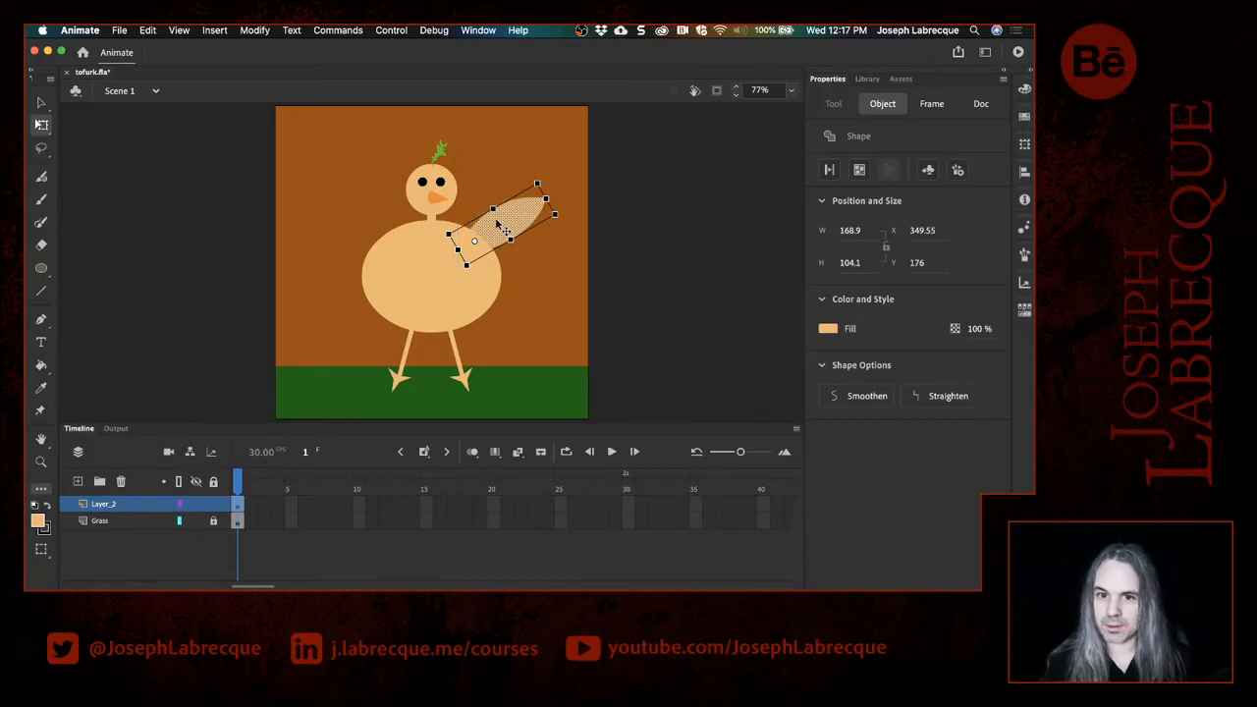
click(859, 169)
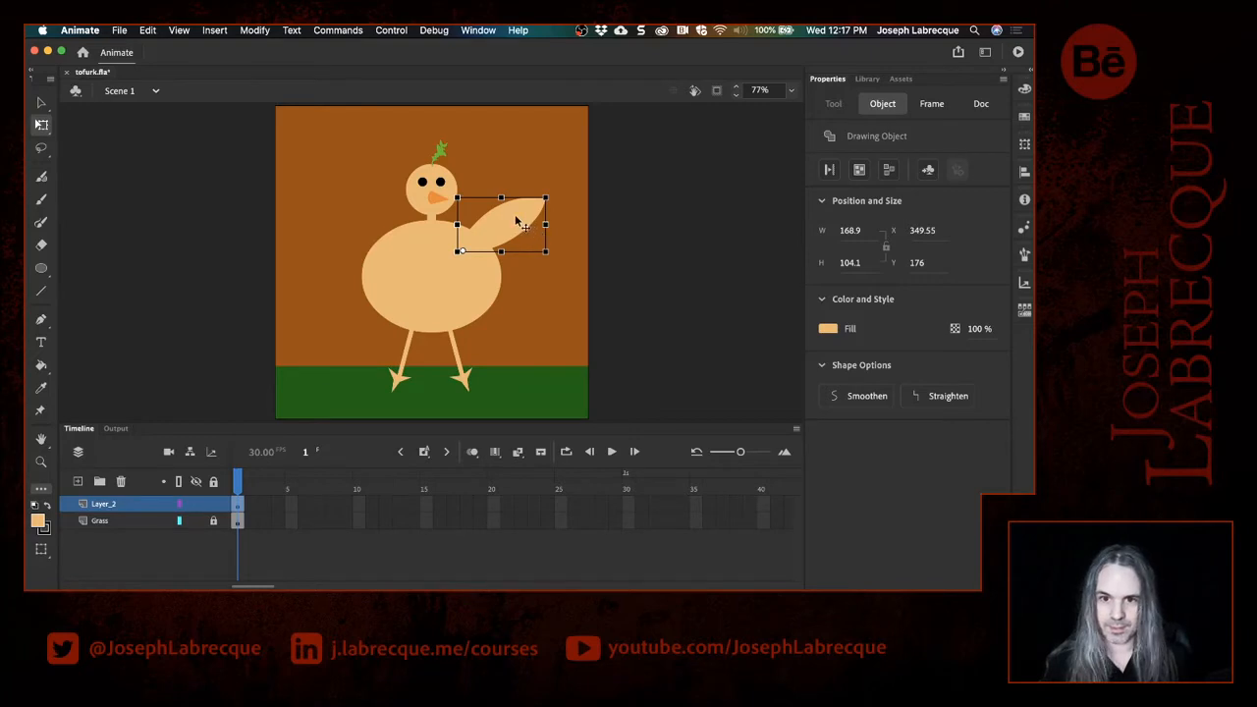
Step: Duplicate the wing horizontally toward the body's opposite side and flip the copy horizontally to mirror it
drag(519, 224, 445, 226)
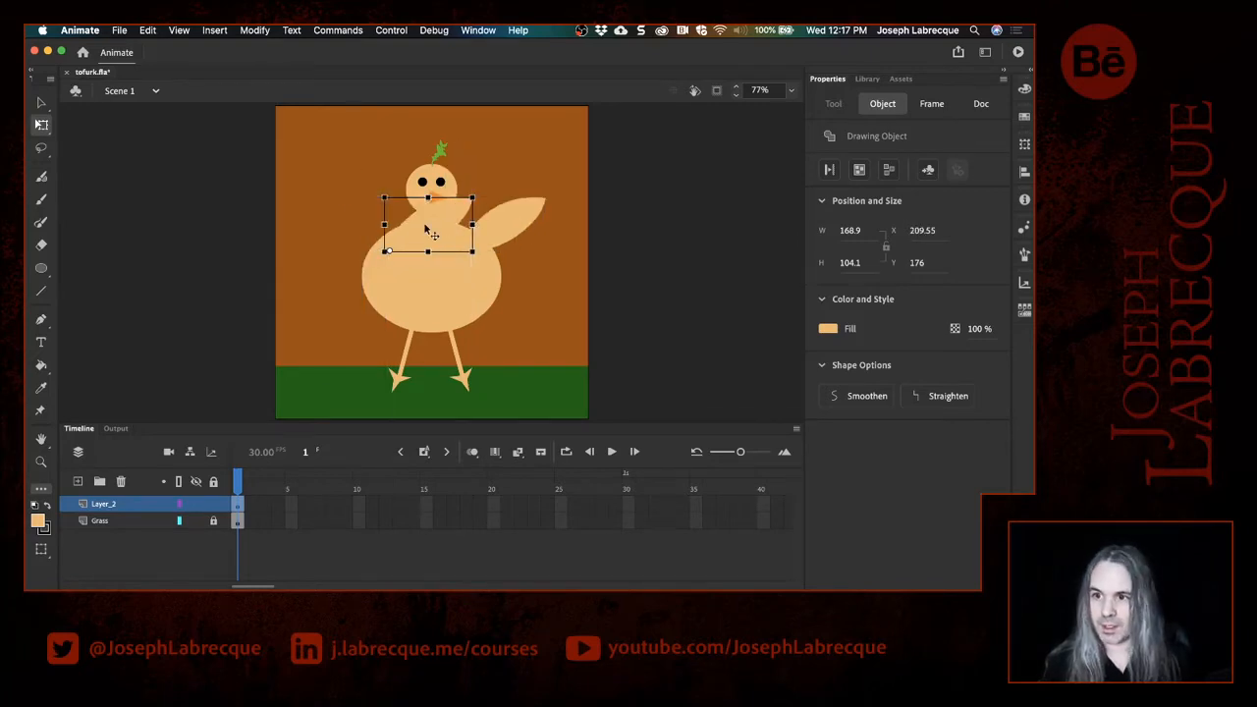
click(1024, 200)
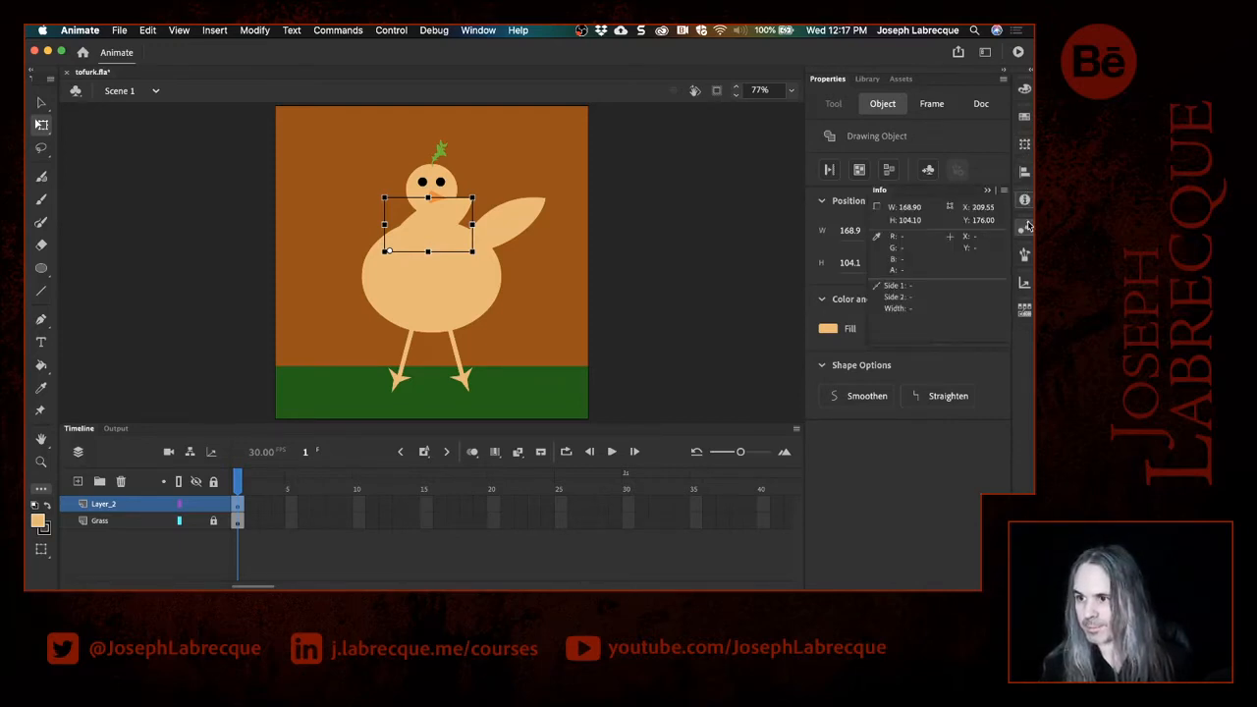
click(1024, 171)
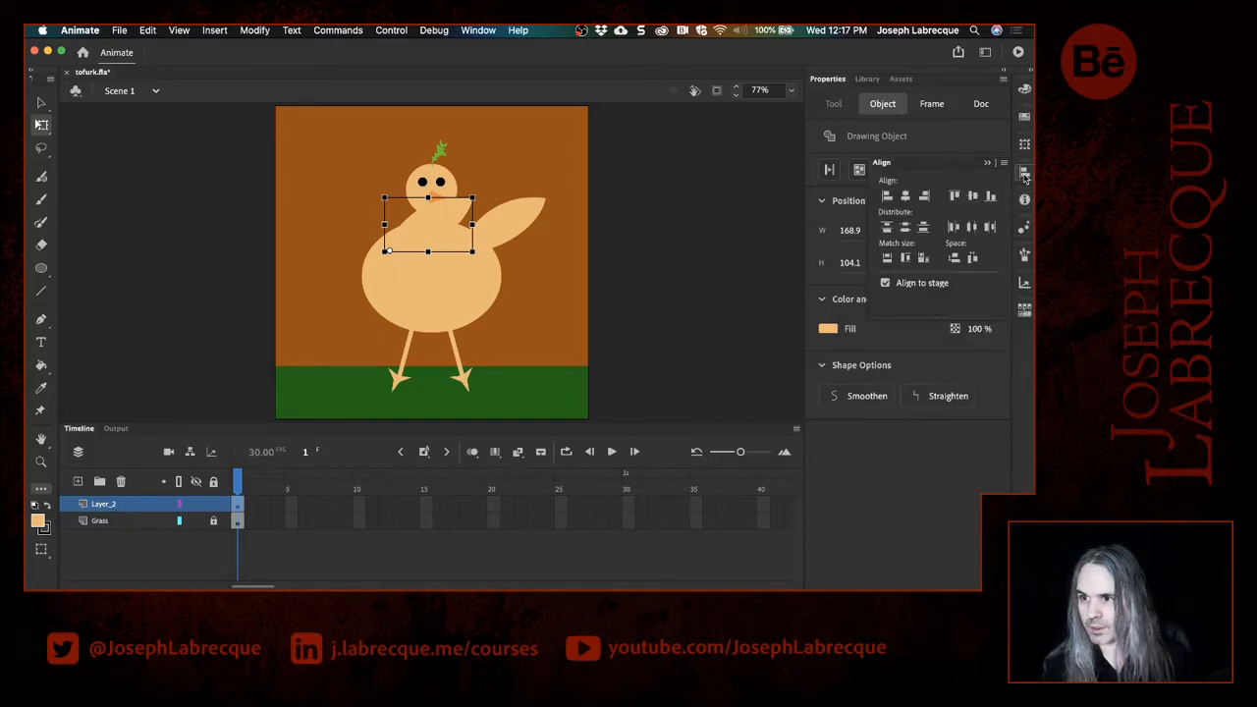
click(1024, 144)
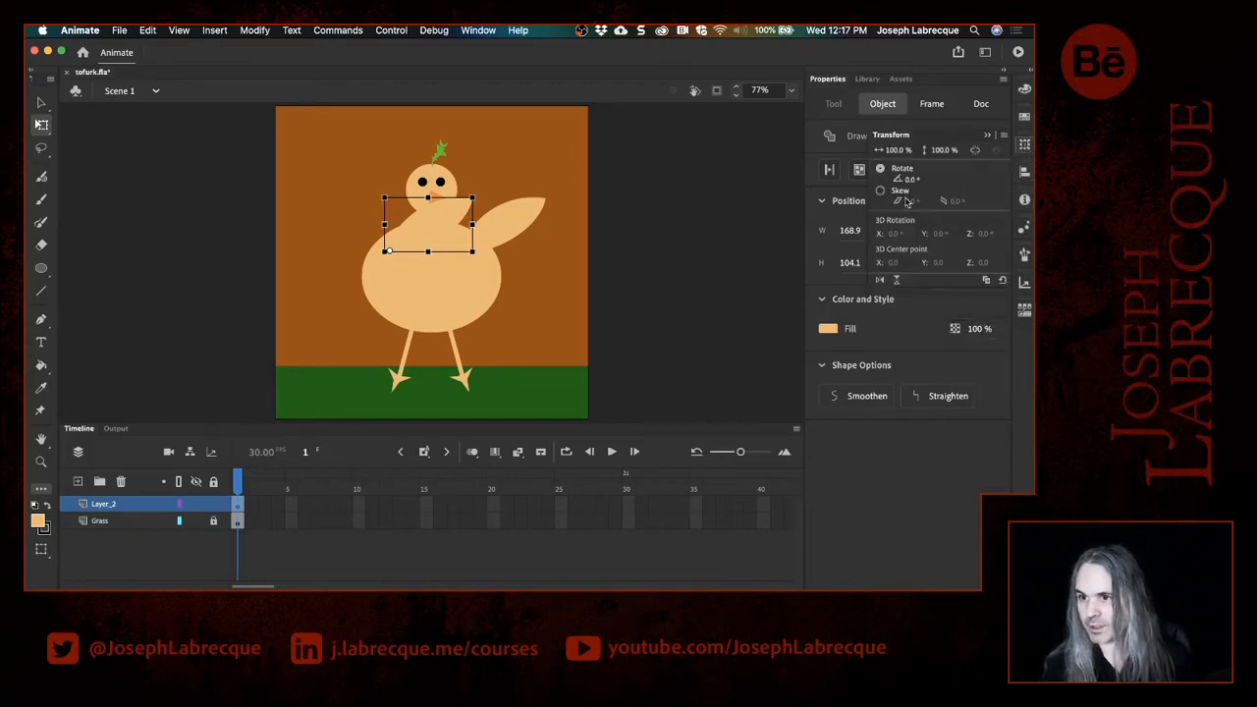
click(881, 281)
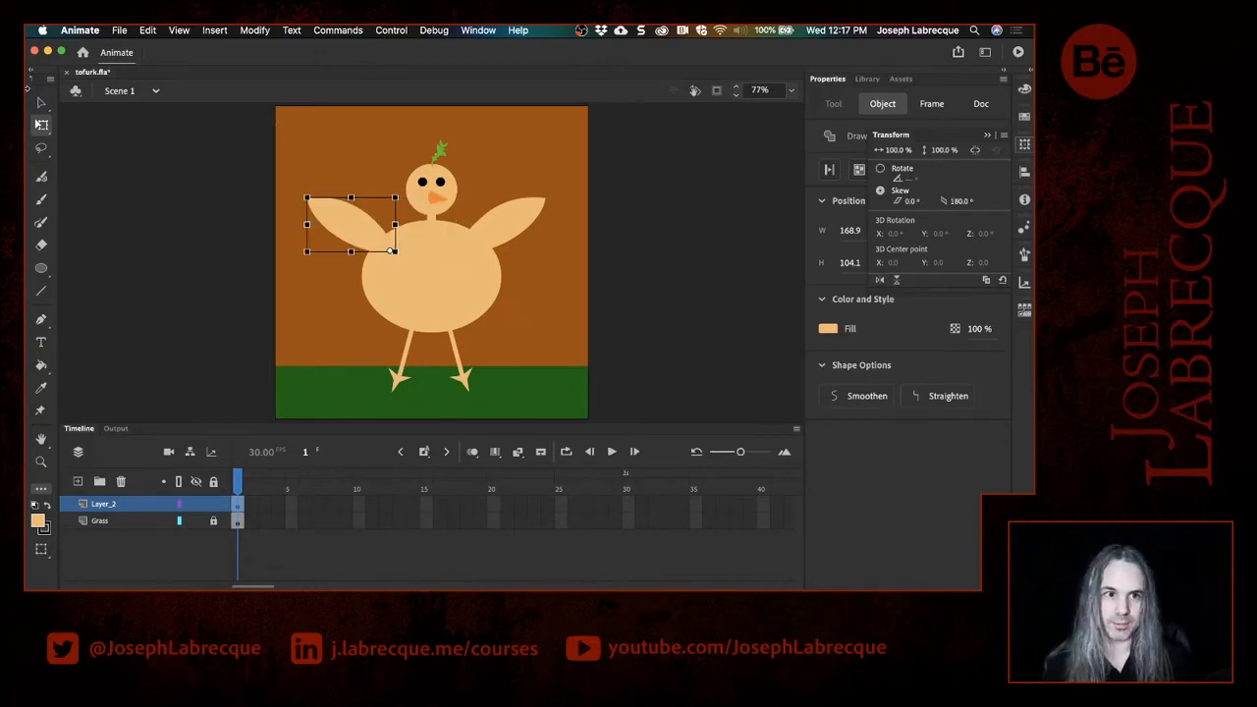
Step: Lower both wings against the body, the left one at about X 82, Y 210 and the right one at about X 349, Y 210
click(41, 102)
click(158, 130)
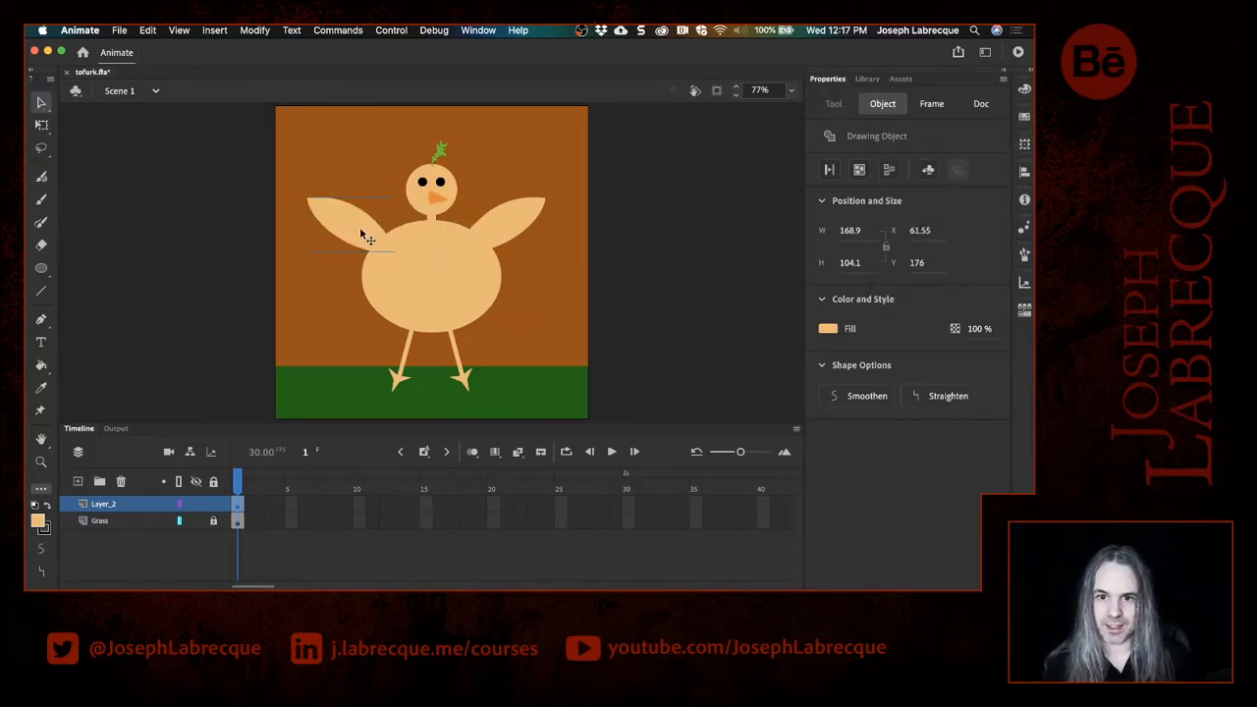
drag(360, 229, 386, 245)
mouse_move(534, 208)
mouse_down()
mouse_move(541, 226)
mouse_move(529, 224)
mouse_up()
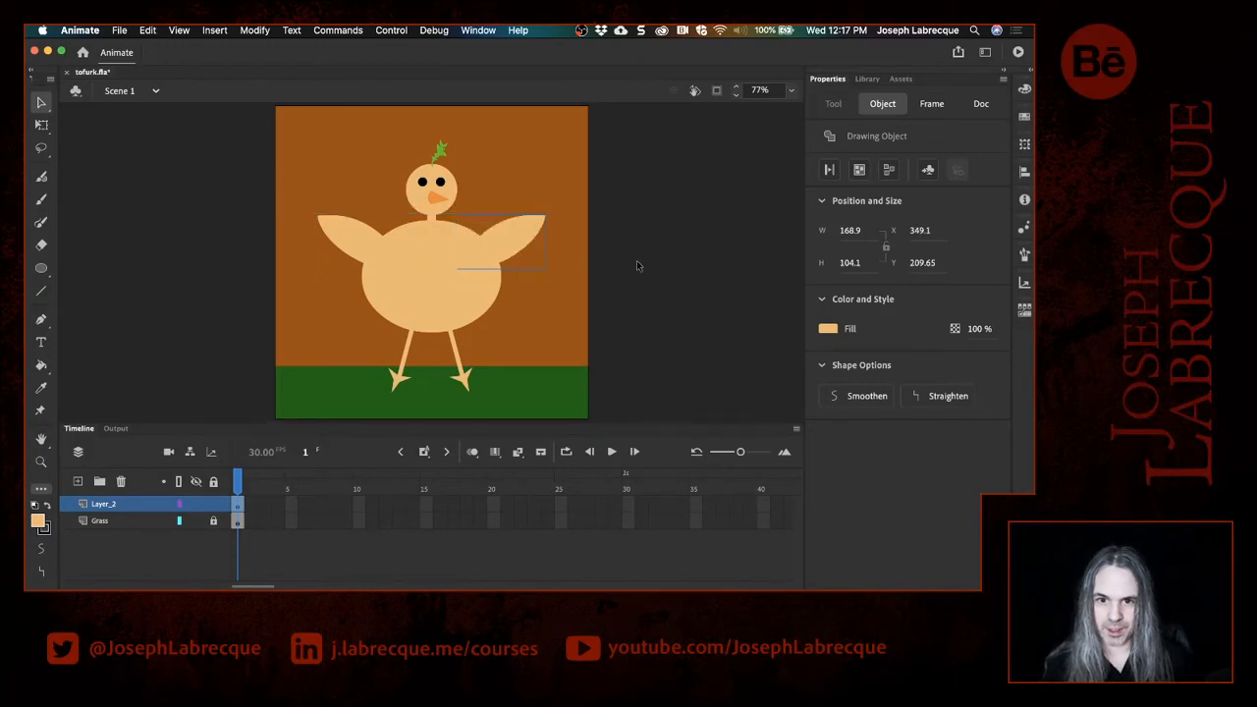
click(674, 272)
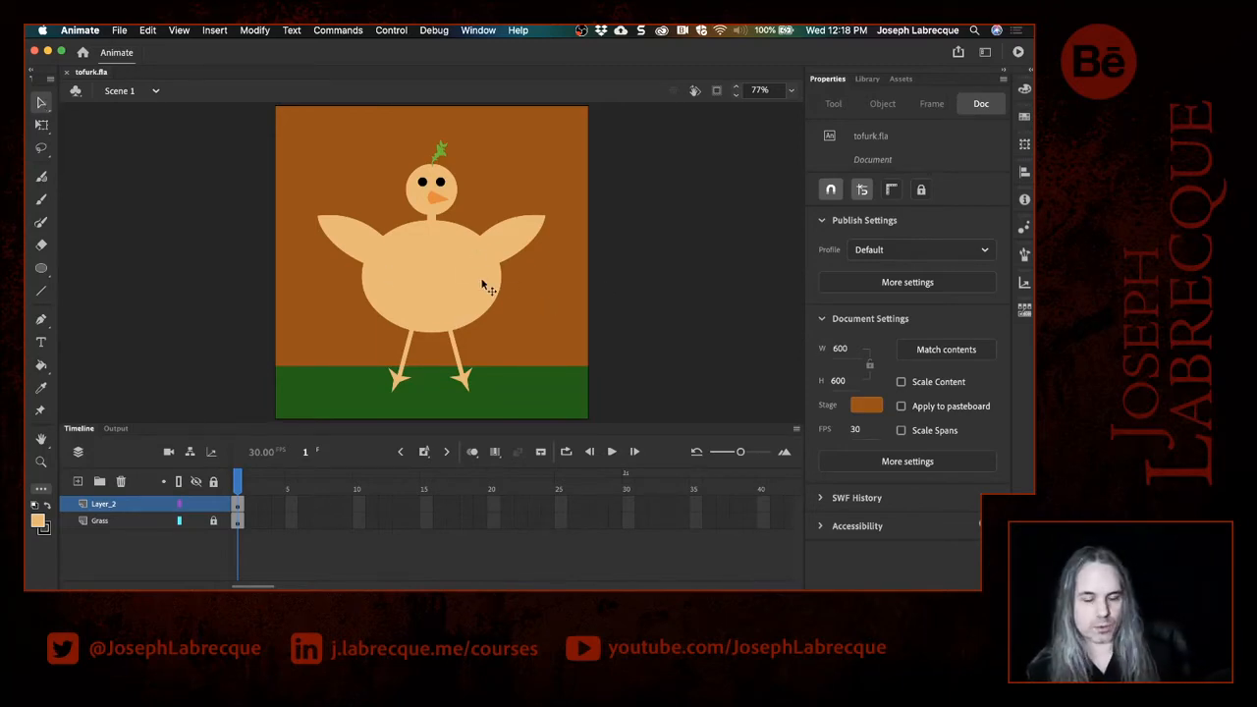
Step: Convert the head, face, neck and sprig into a graphic symbol named Head with bottom-center registration, and move its transformation point to the neck's base
click(423, 205)
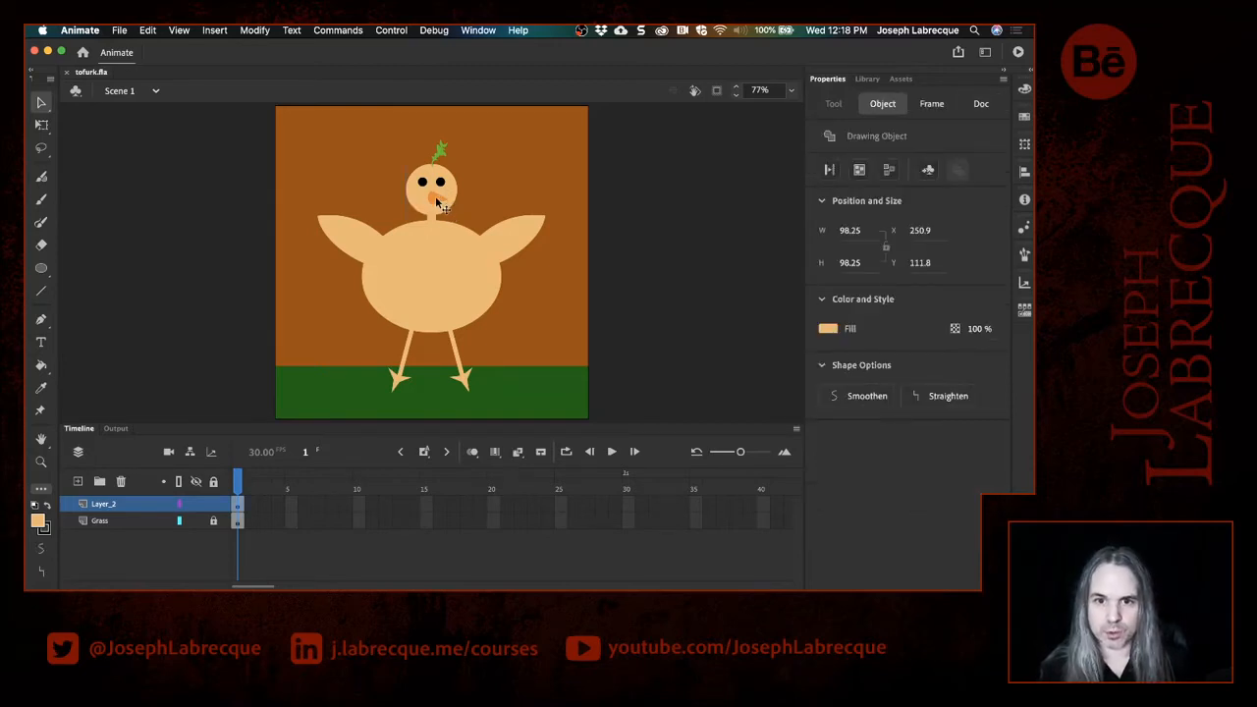
shift+click(436, 199)
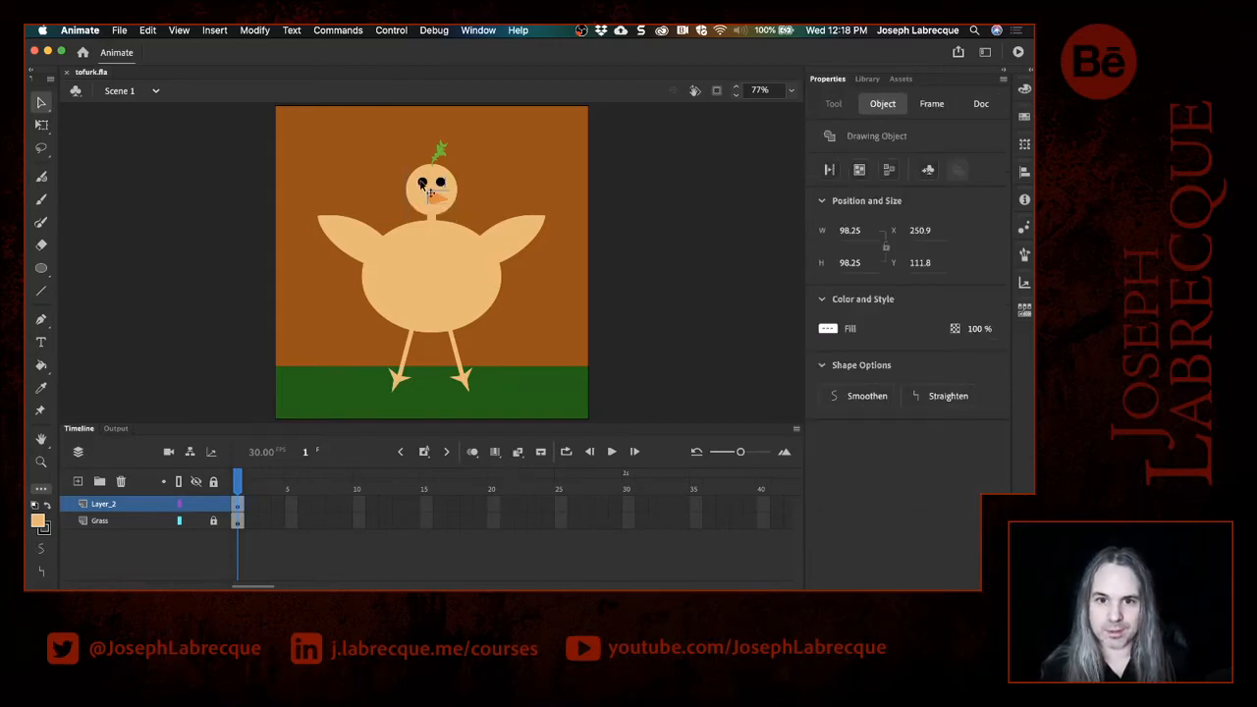
shift+click(441, 154)
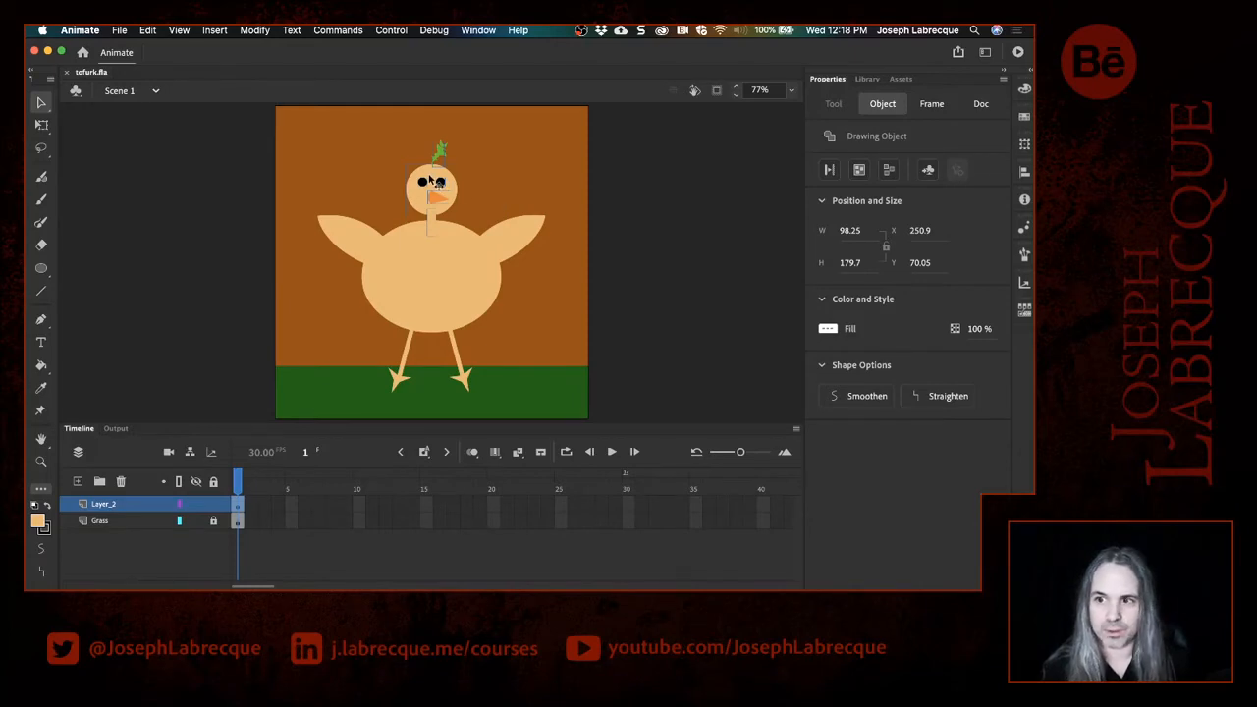
click(930, 172)
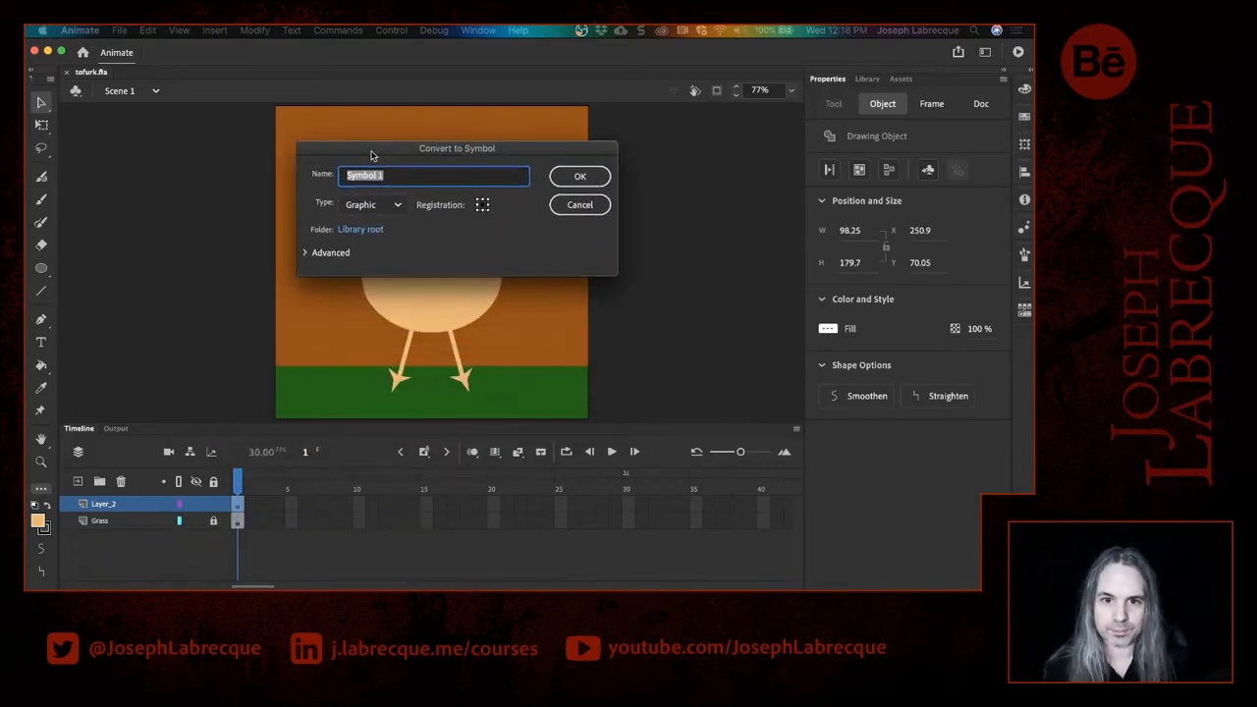
text(Head)
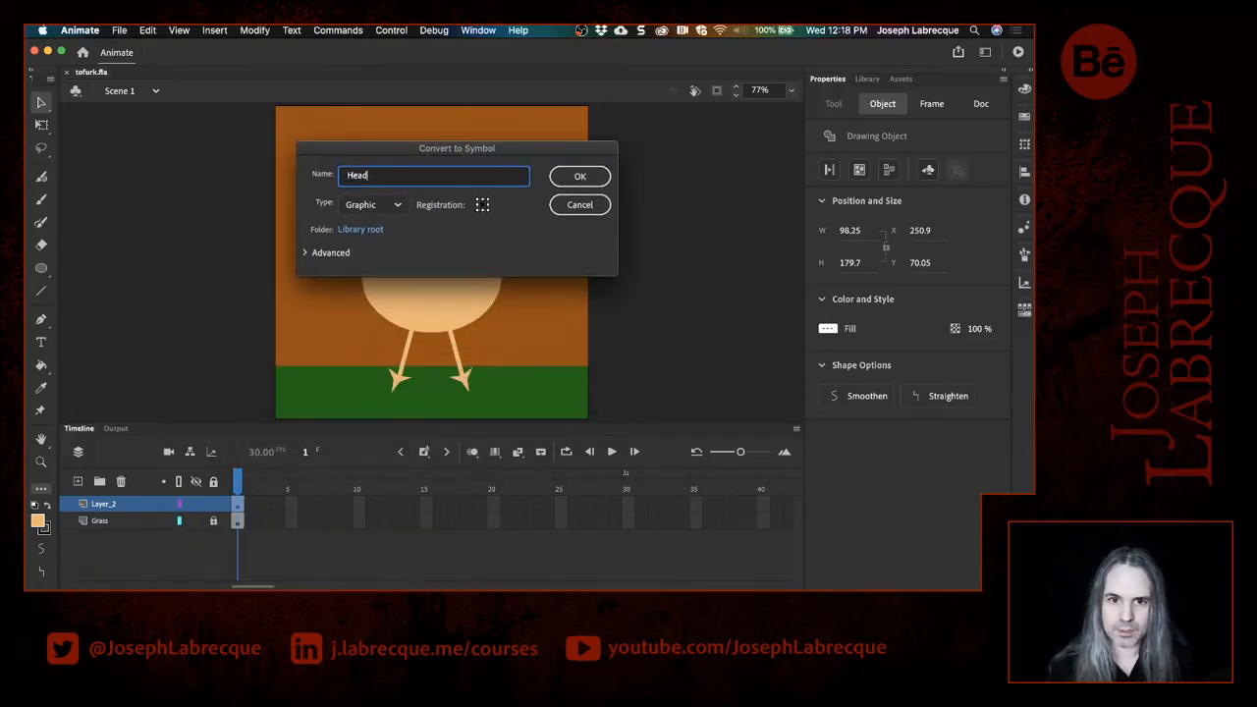
click(483, 208)
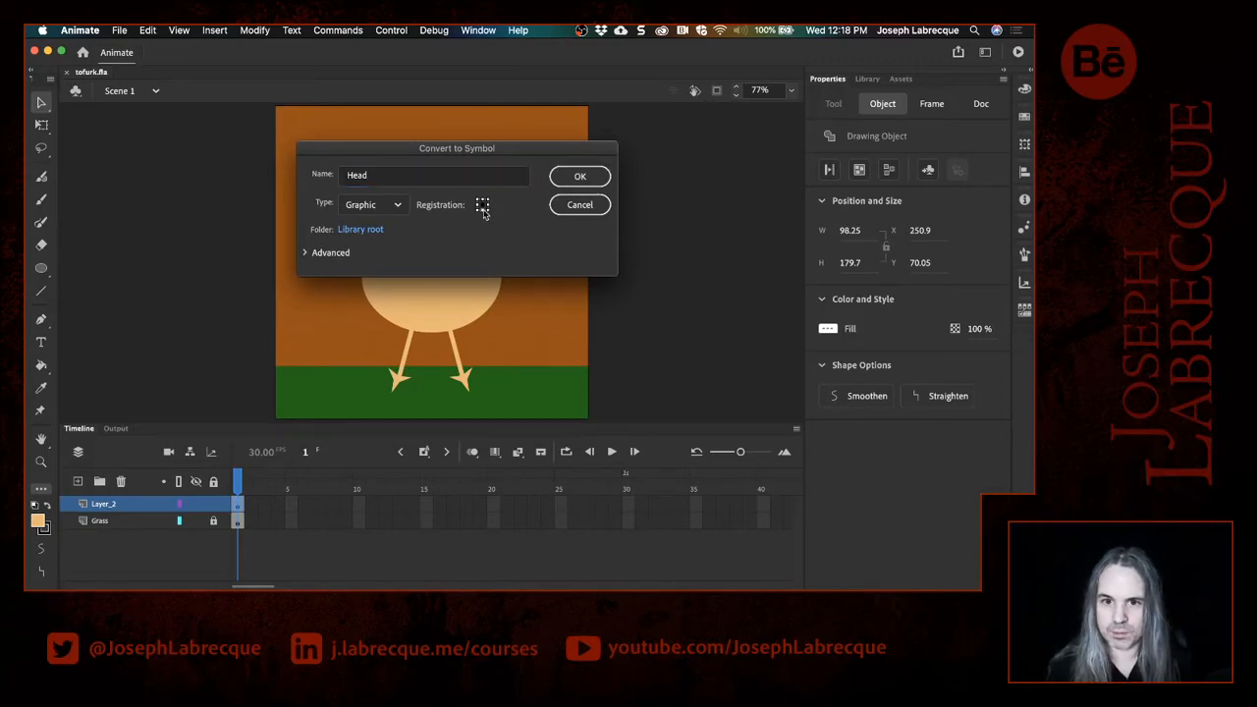
click(580, 176)
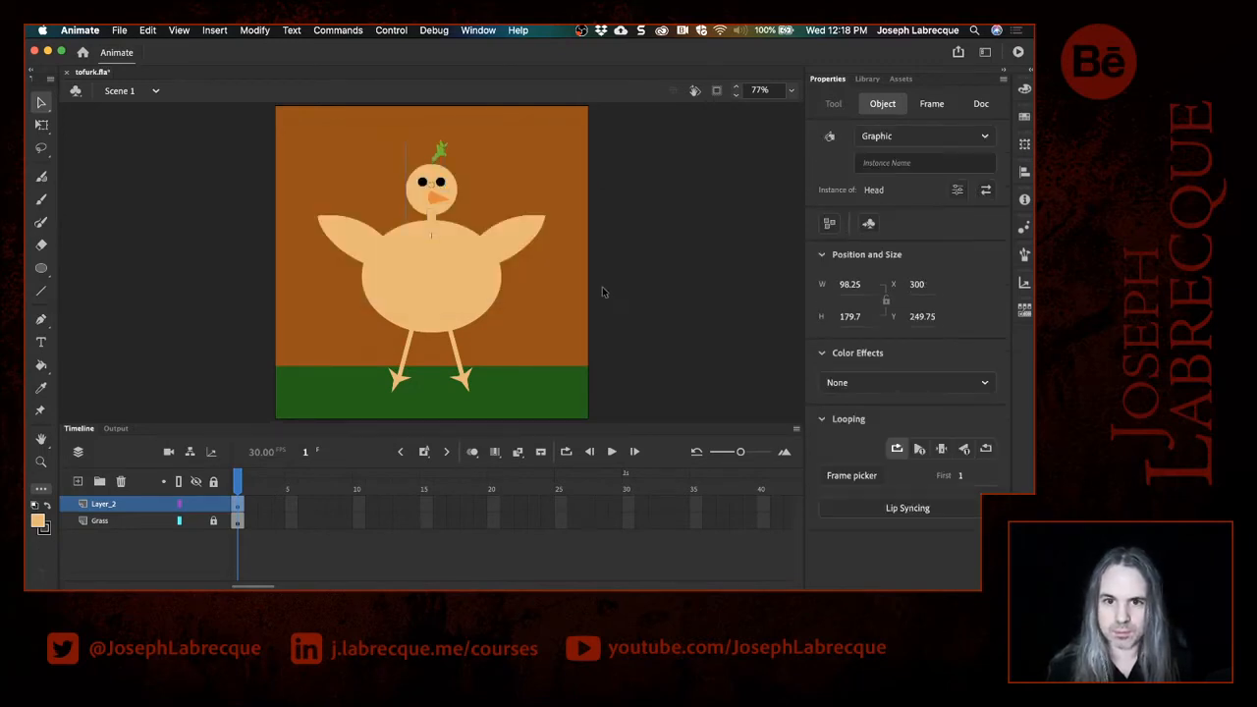
click(41, 125)
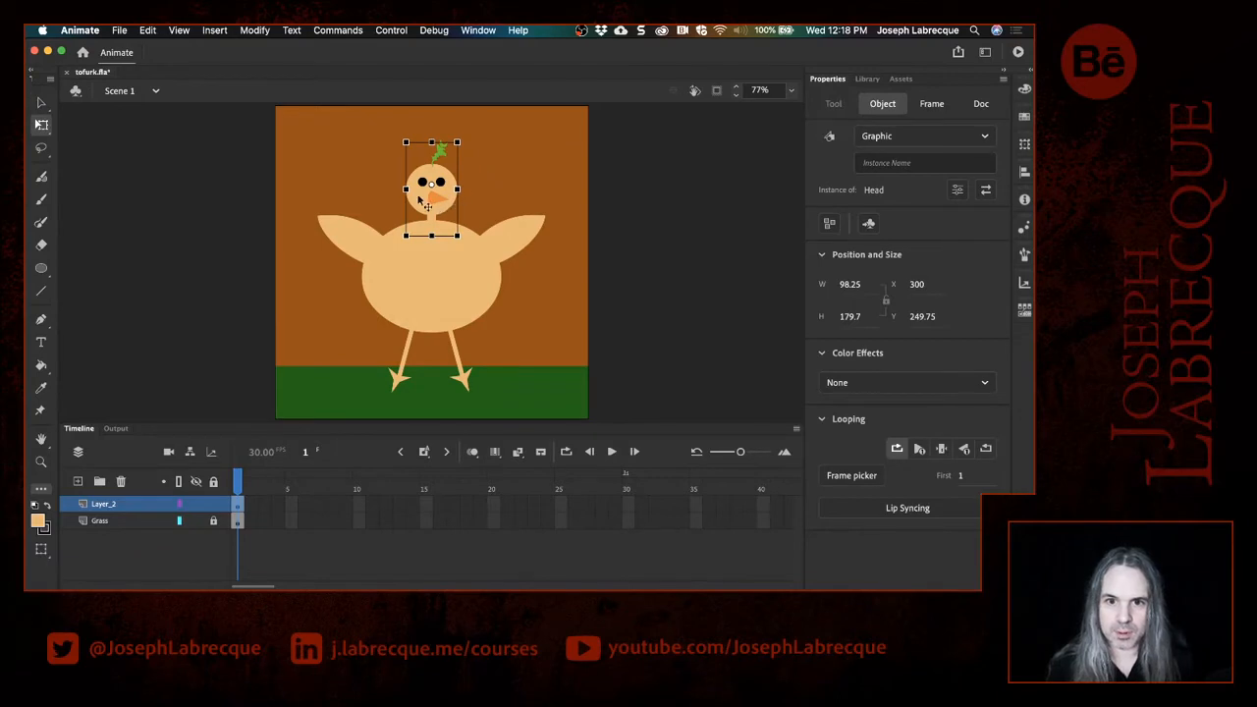
drag(433, 188, 432, 231)
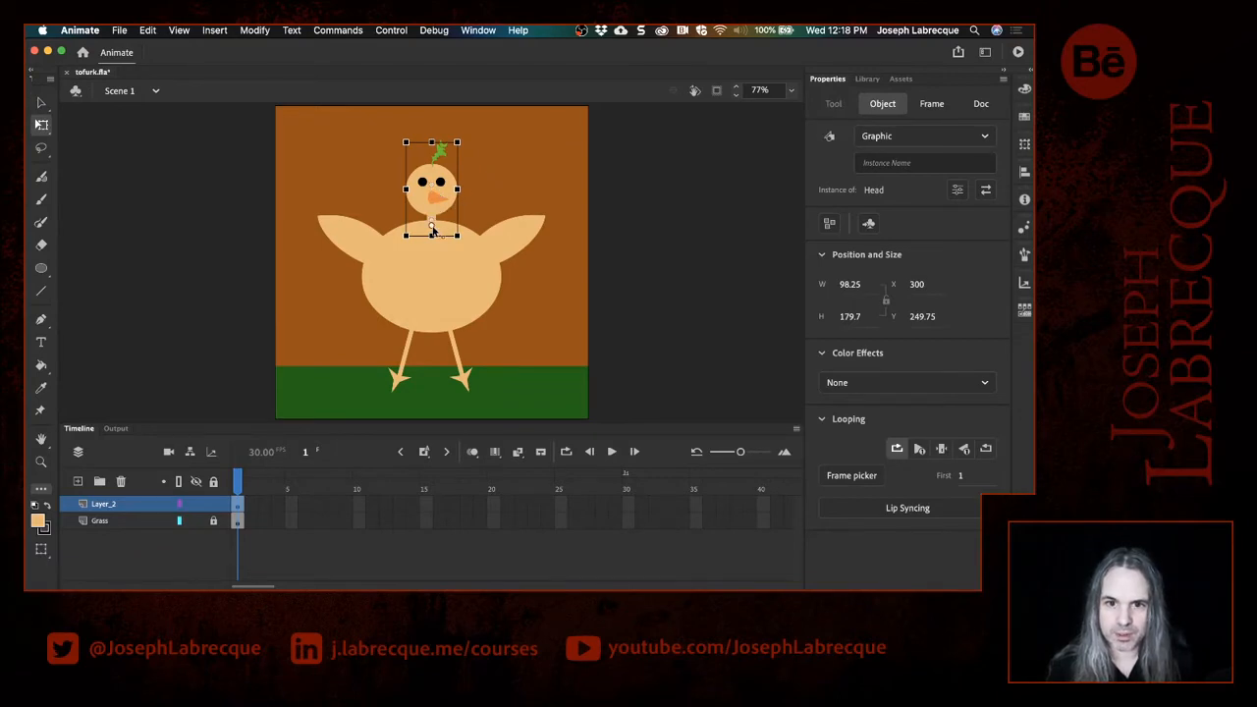
Step: Convert the left-hand wing into a graphic symbol named RWing with centered registration, and move its transformation point to where it joins the body
click(356, 238)
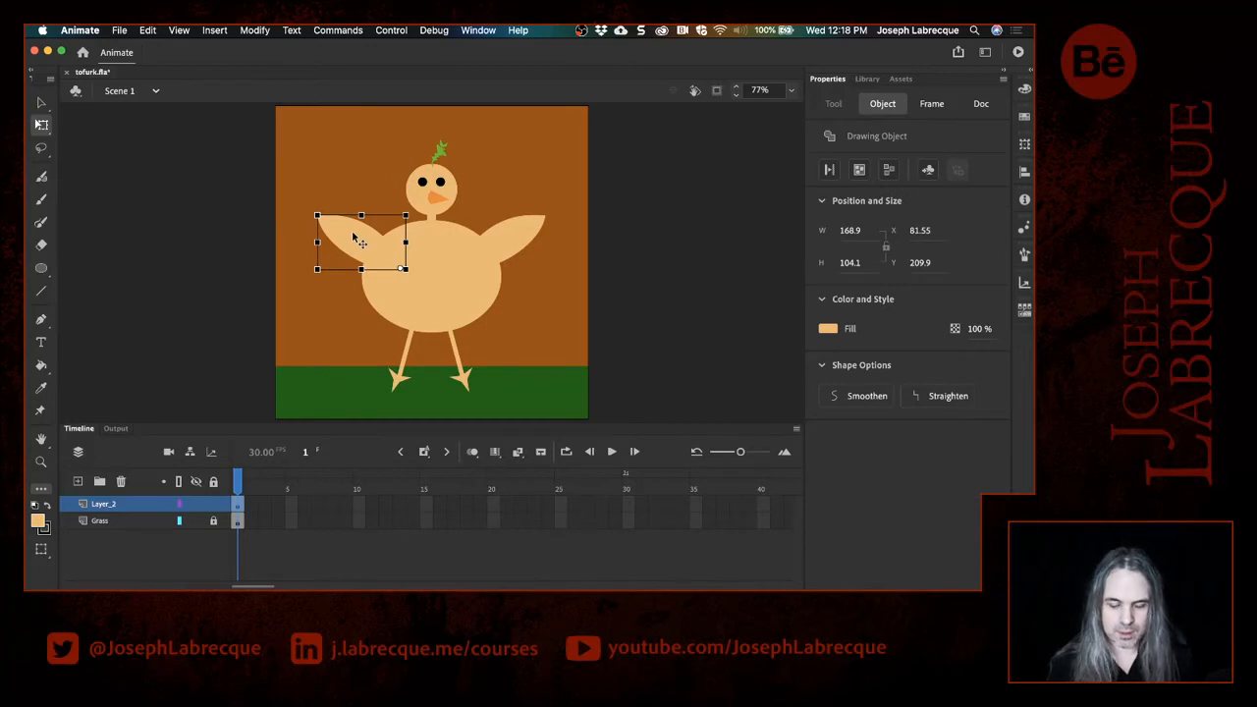
key(F8)
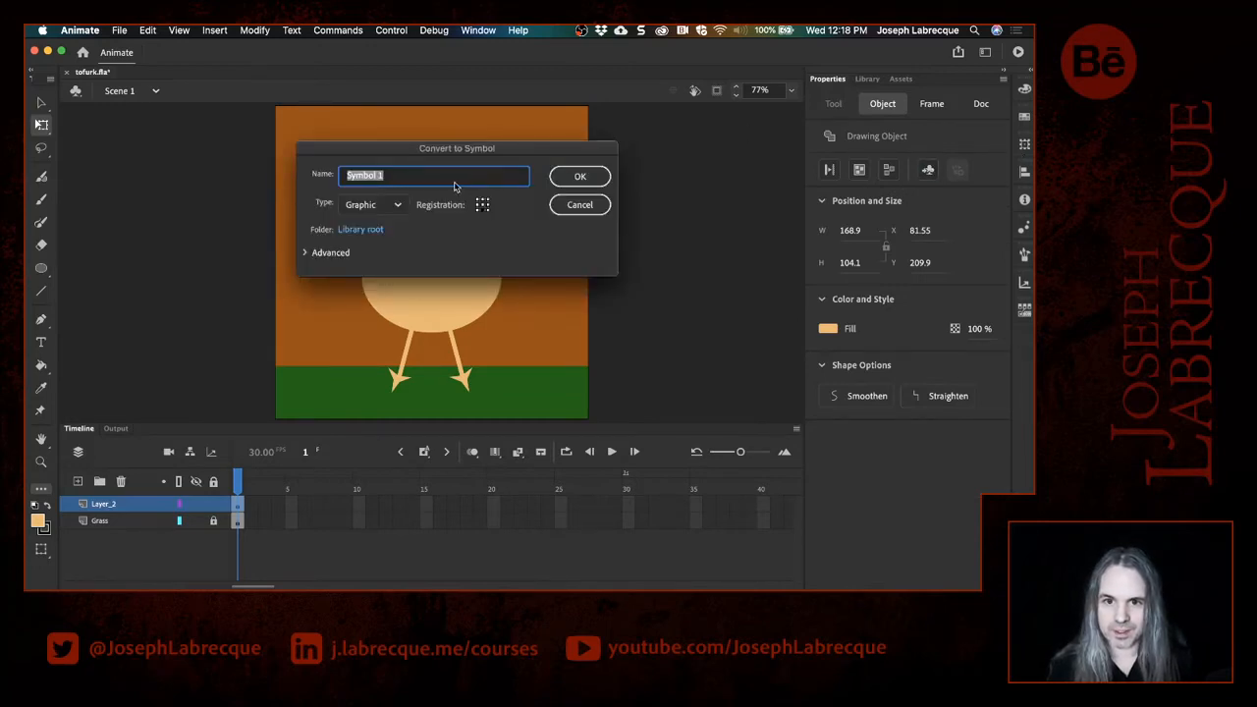
click(484, 205)
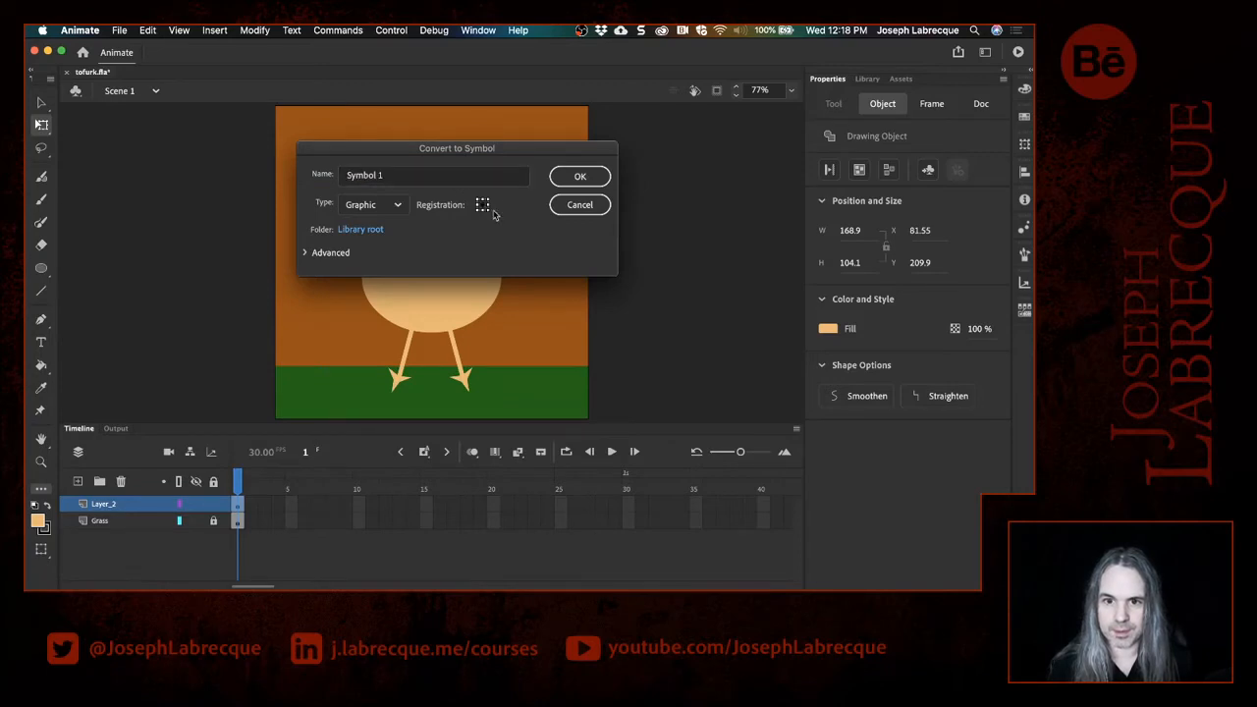
click(452, 177)
drag(452, 178, 342, 175)
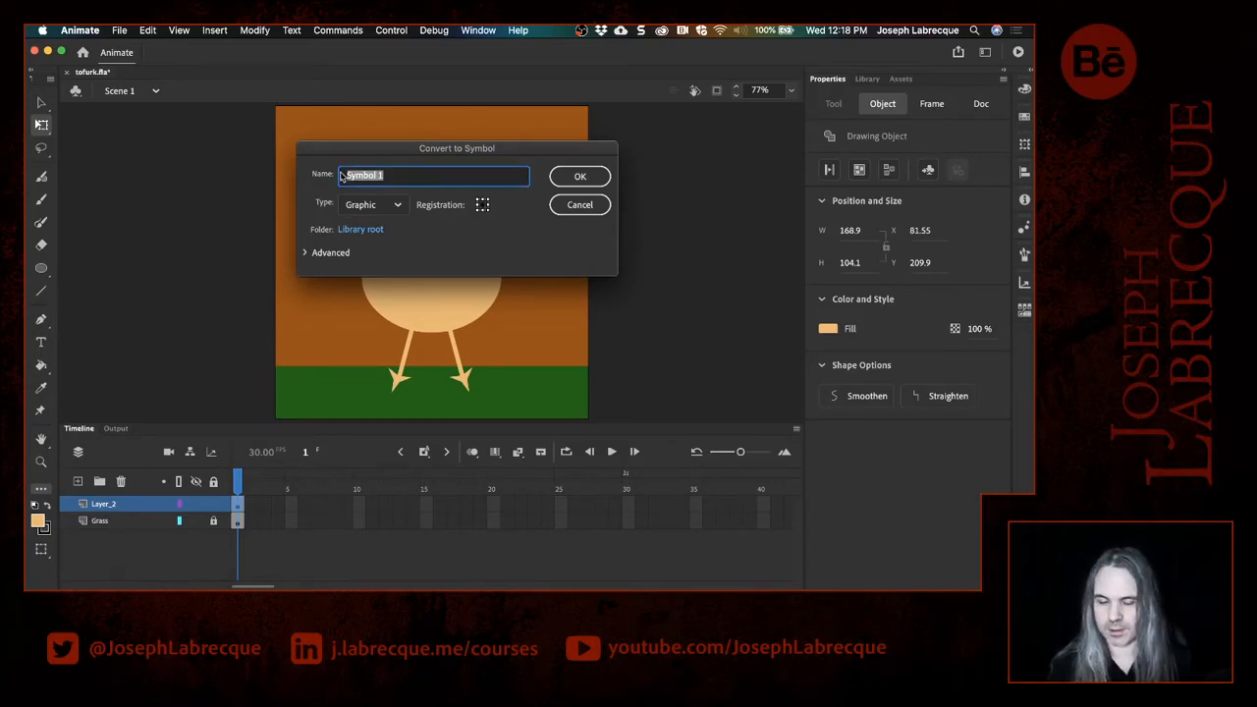
text(RWing)
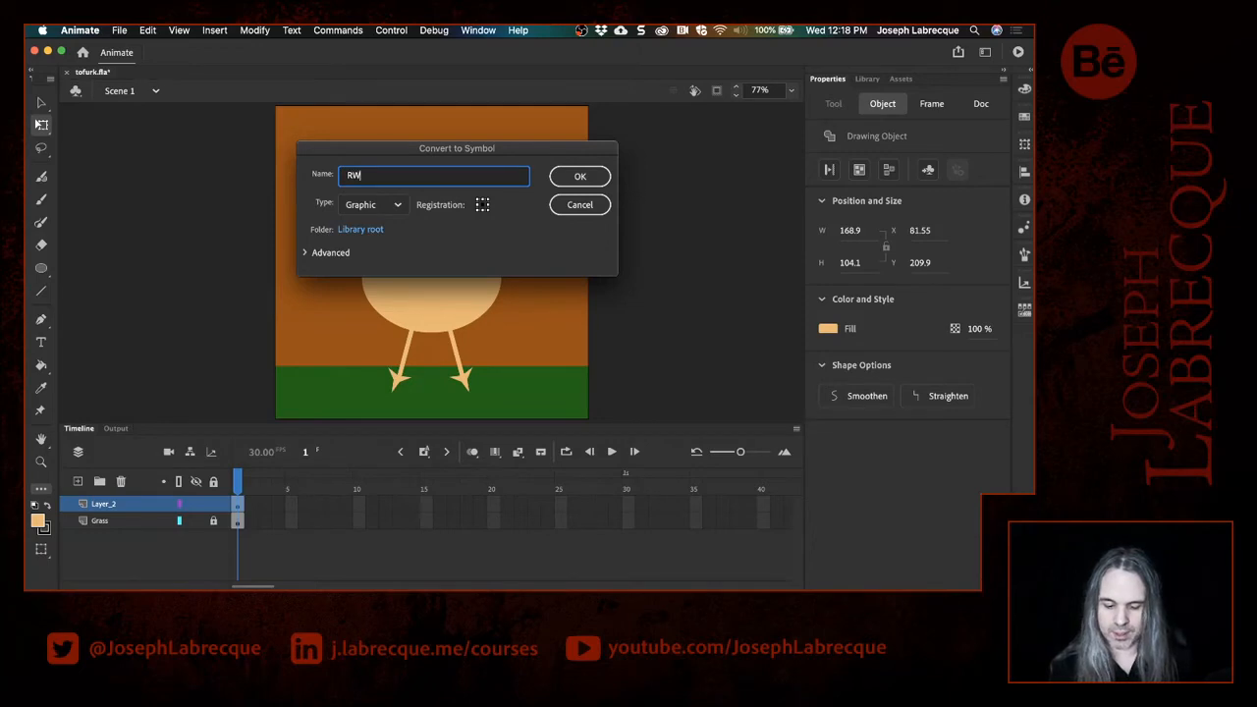
click(577, 176)
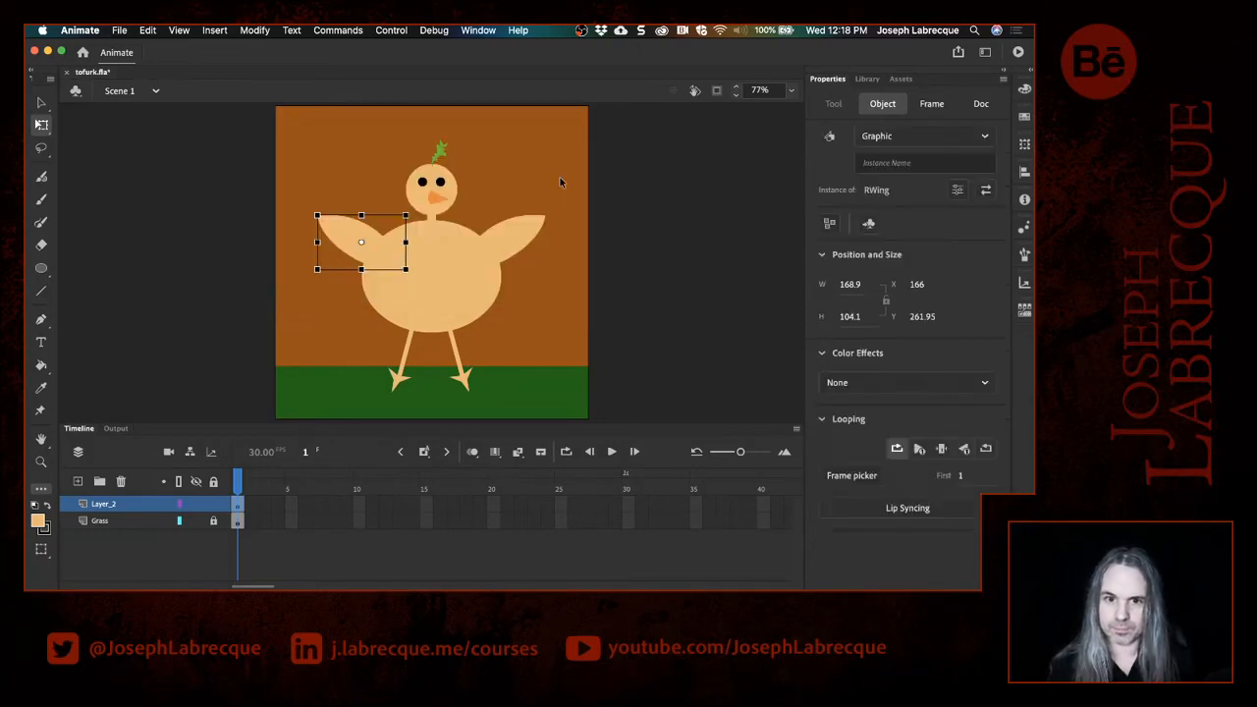
drag(361, 245, 388, 257)
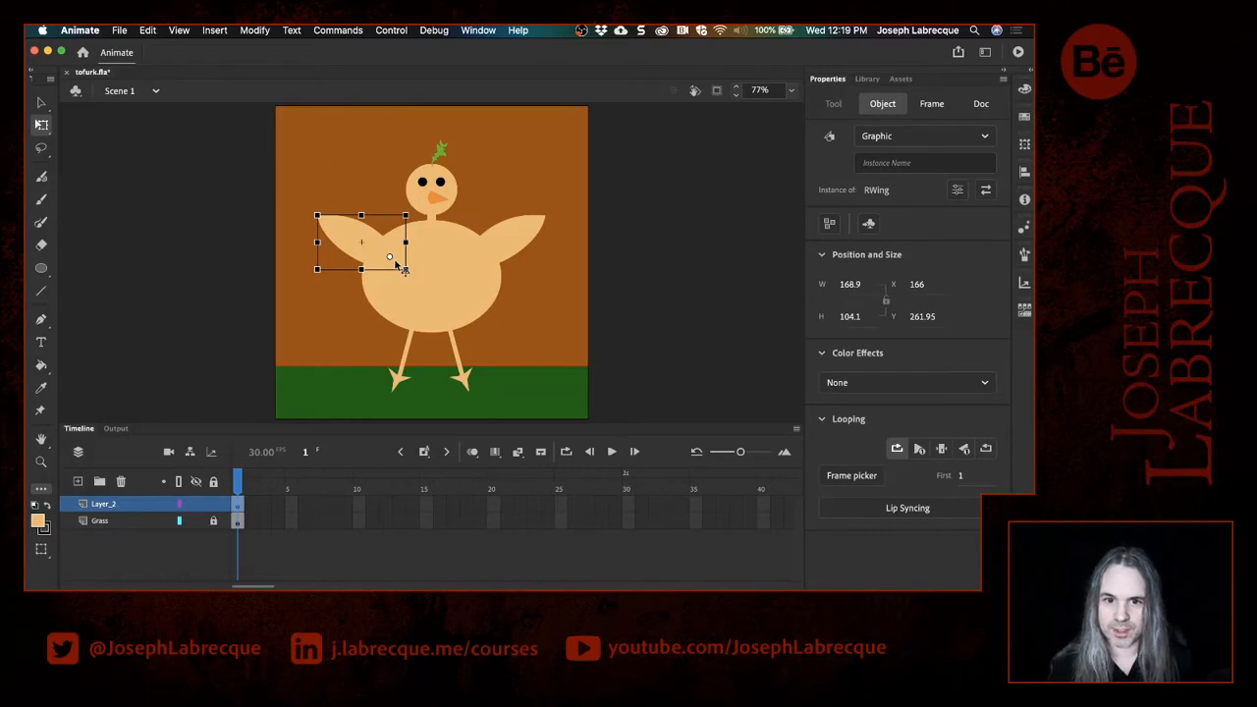
Step: Convert the right-hand wing into a graphic symbol named LWing, and move its transformation point to where it joins the body
click(521, 232)
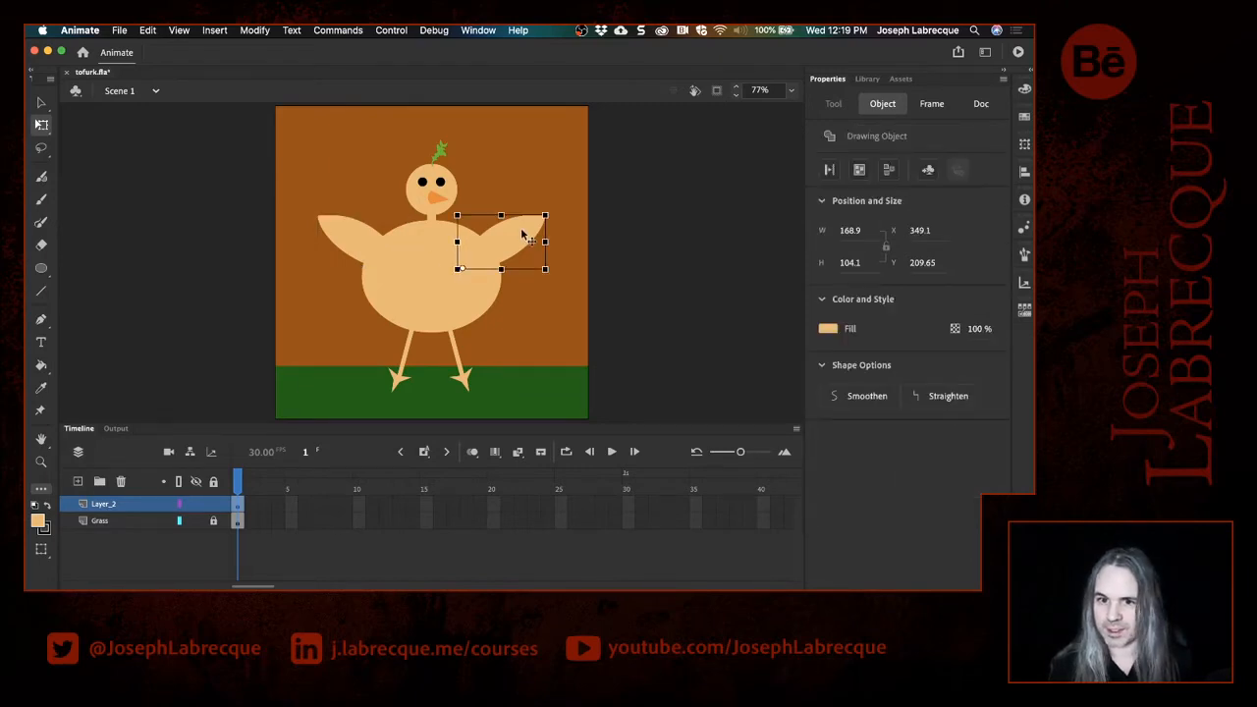
click(927, 170)
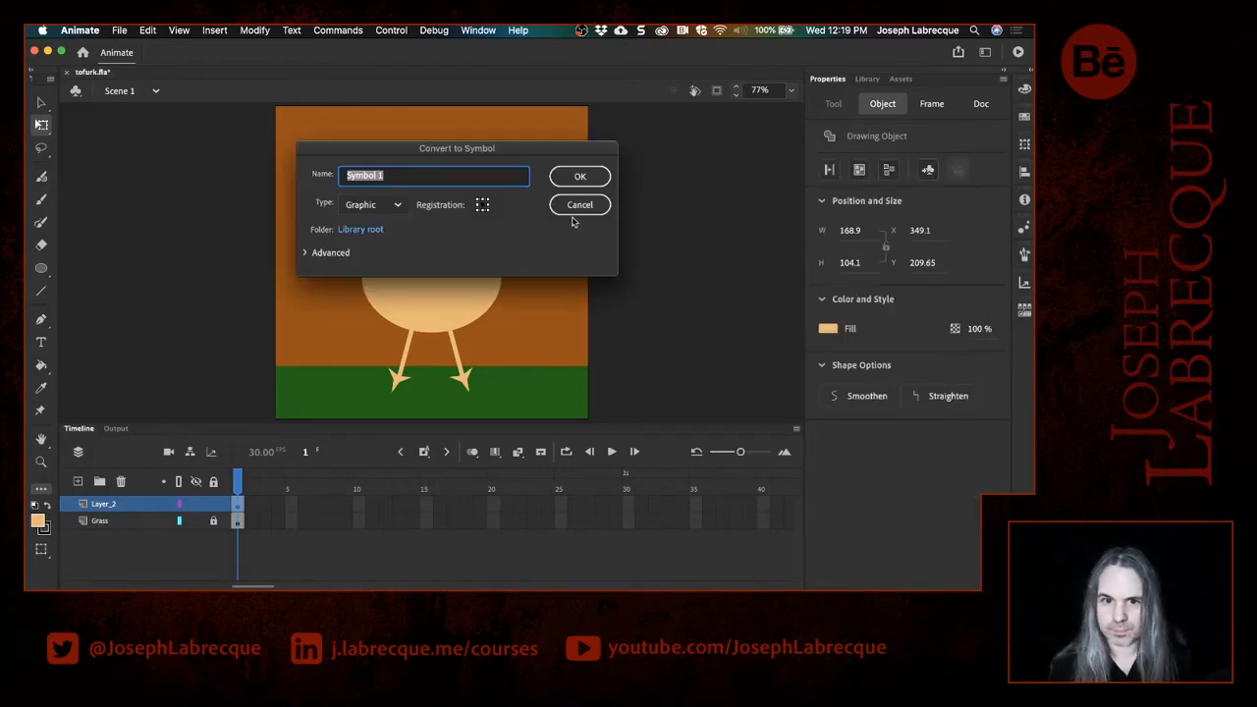
text(LWin)
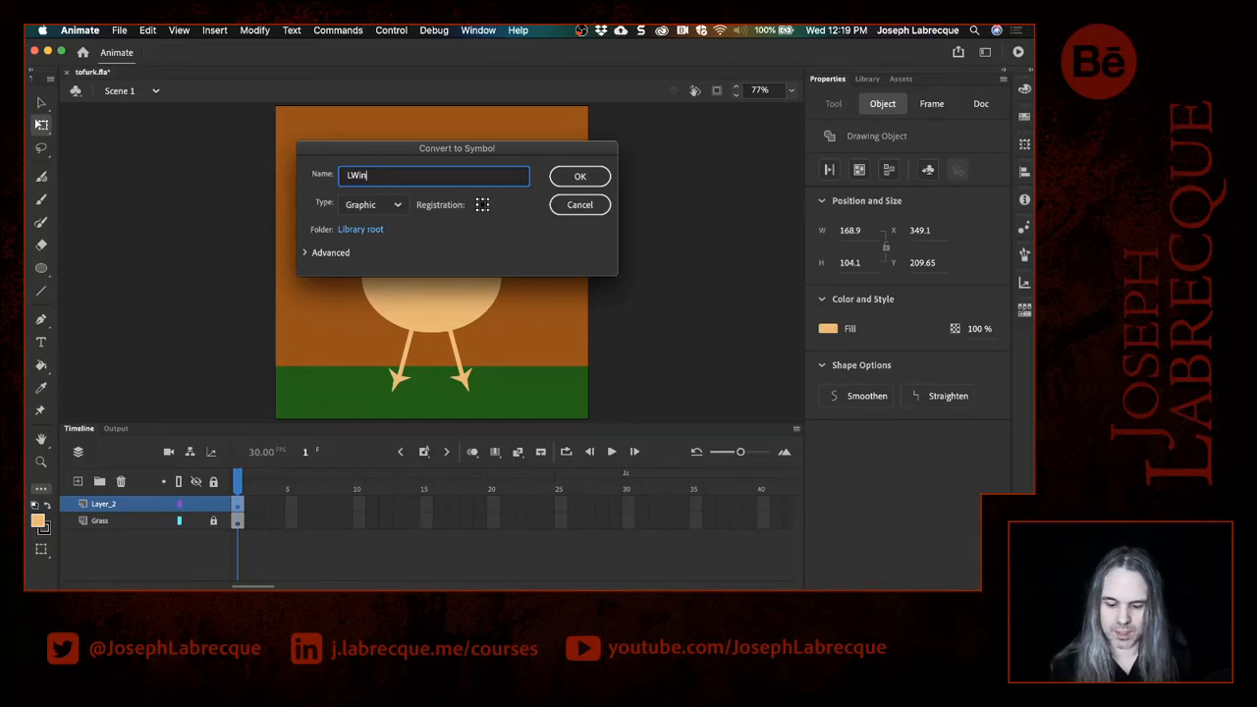
text(g)
click(579, 176)
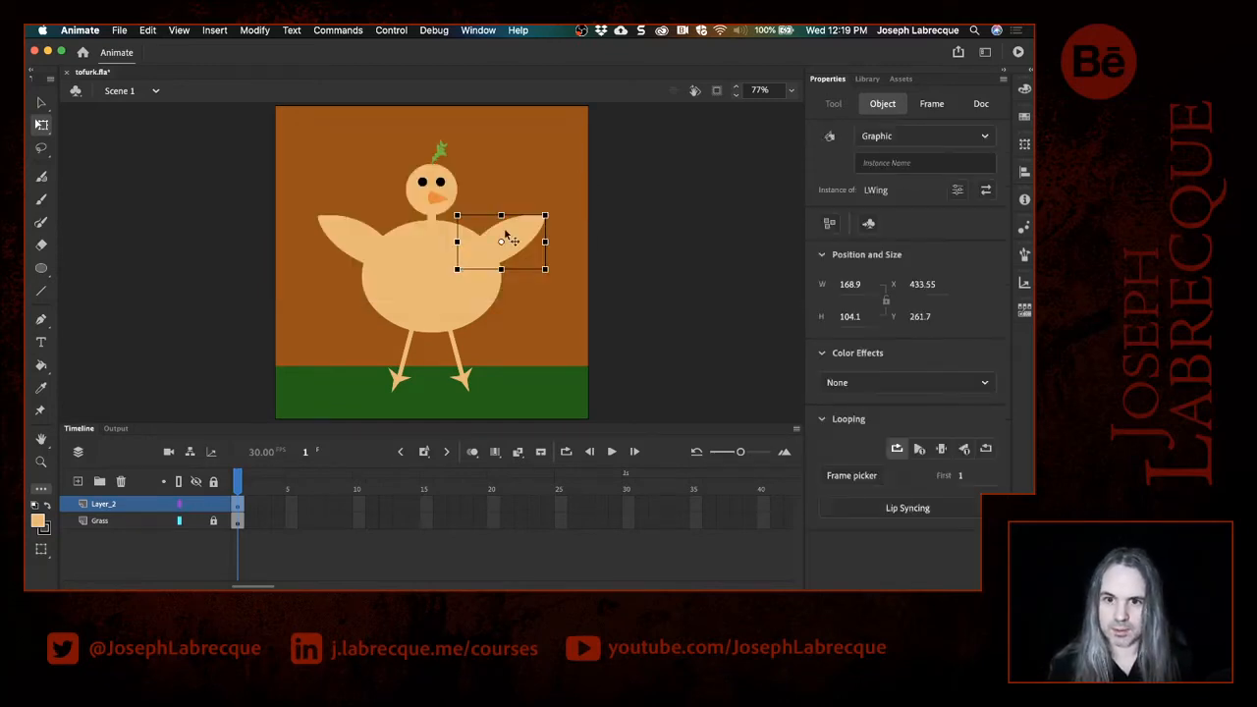
drag(501, 243, 473, 255)
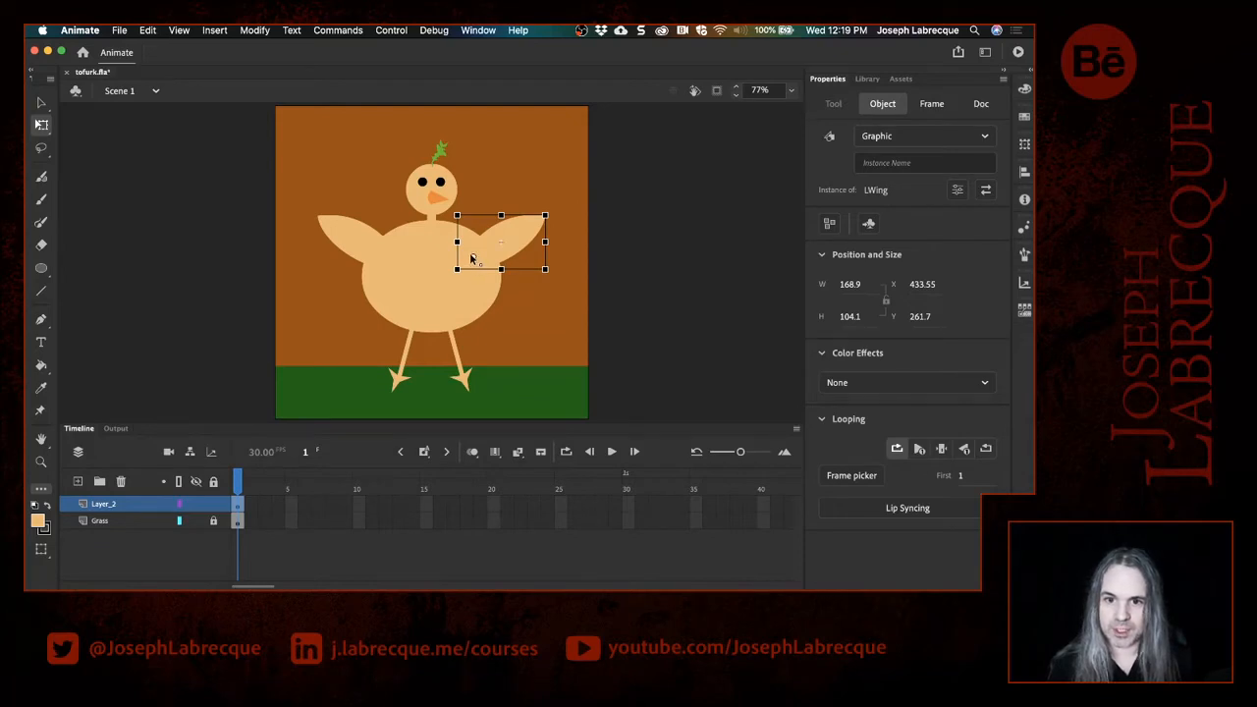
Step: Convert the large oval body shape into a graphic symbol named Body
click(402, 277)
click(423, 312)
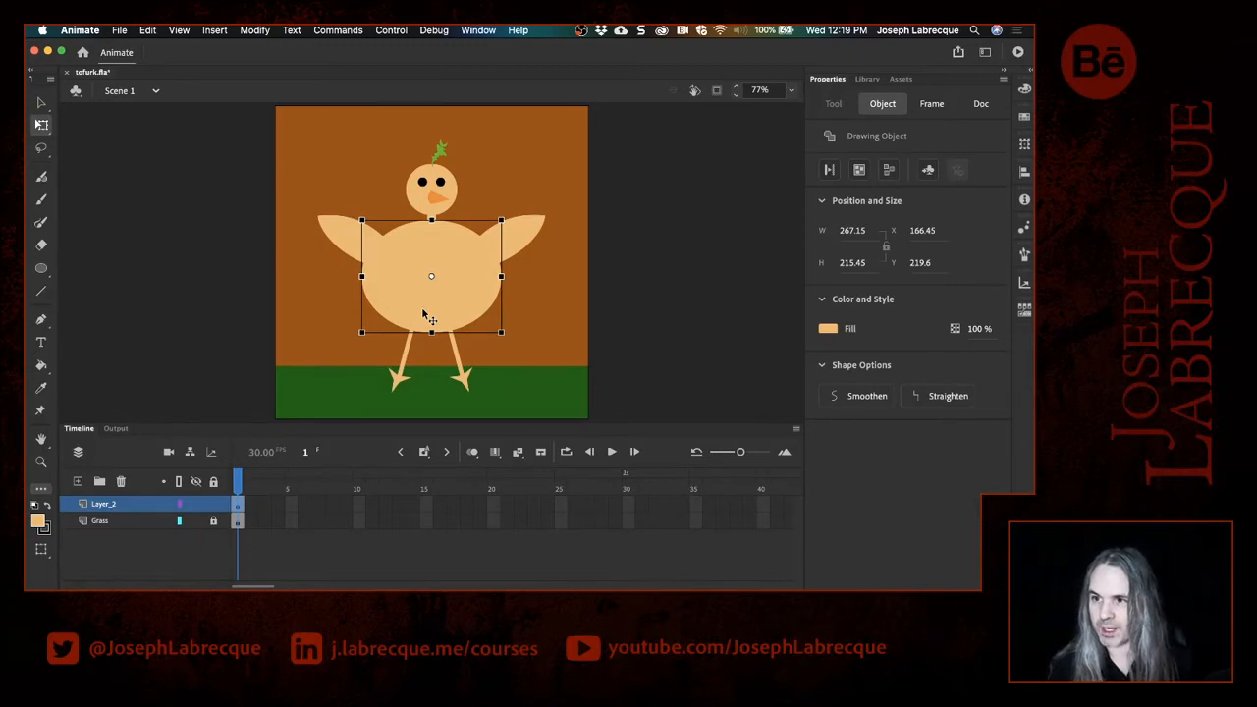
click(929, 171)
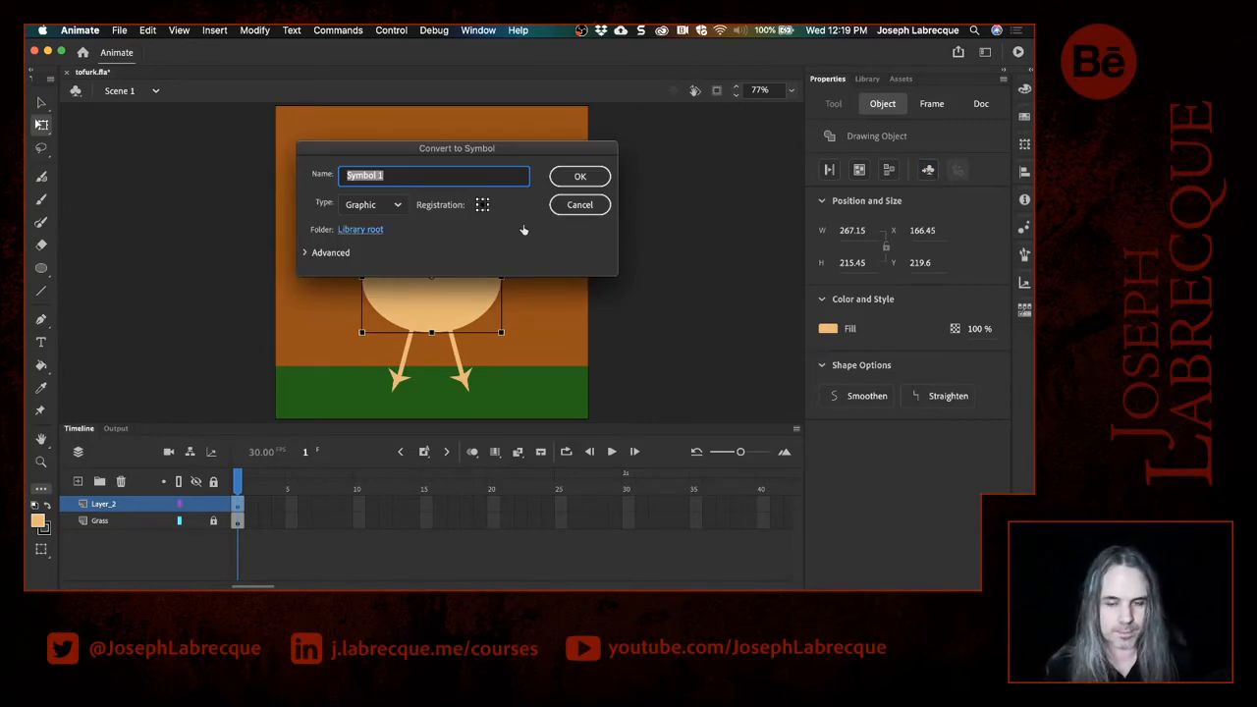
drag(512, 149, 672, 132)
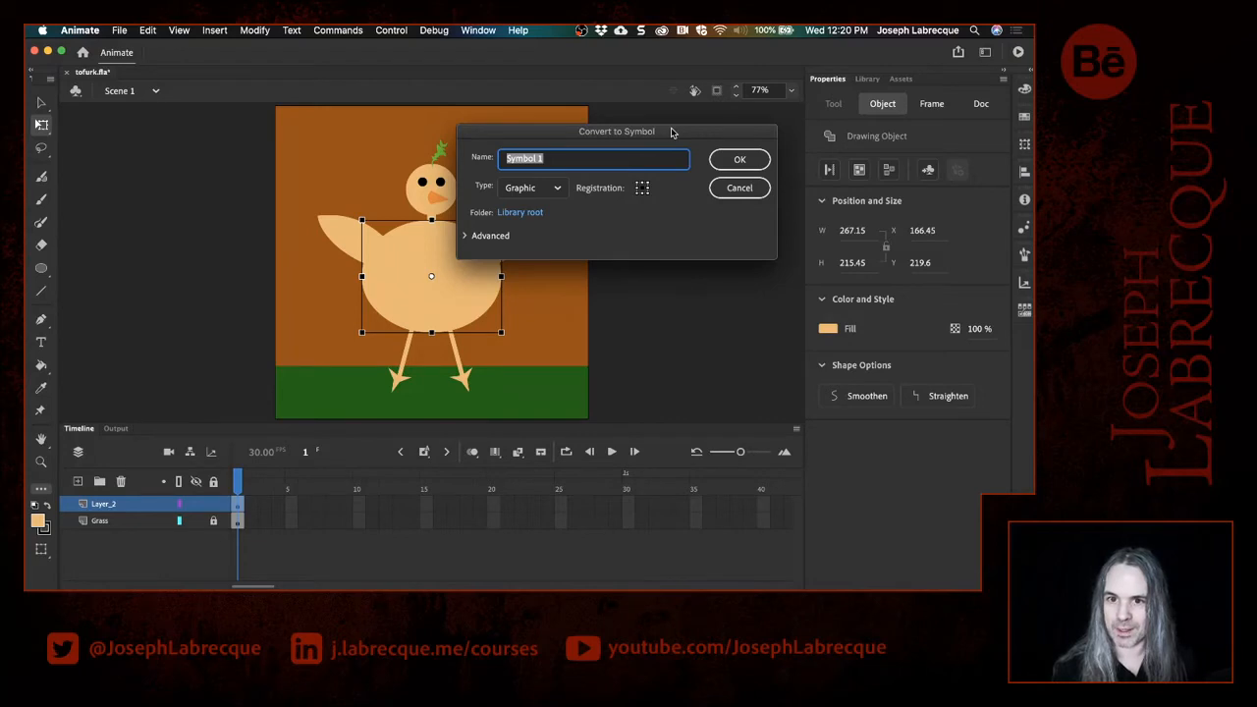
text(Body)
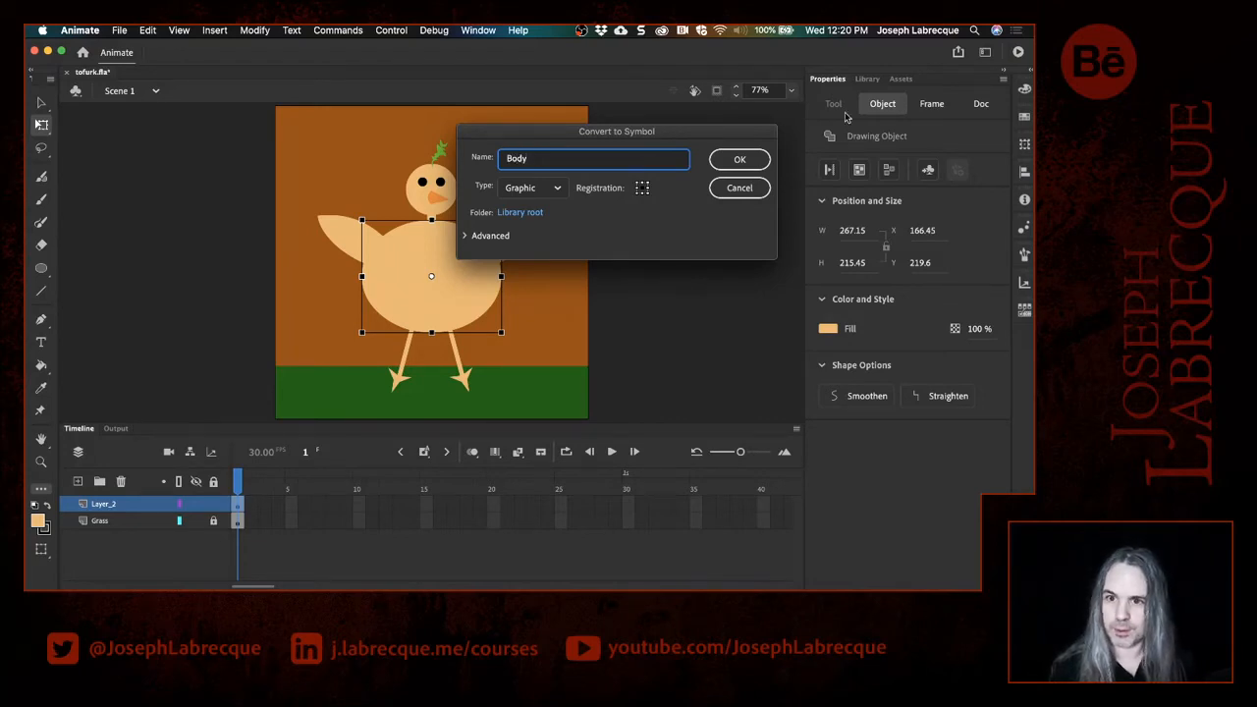
click(746, 161)
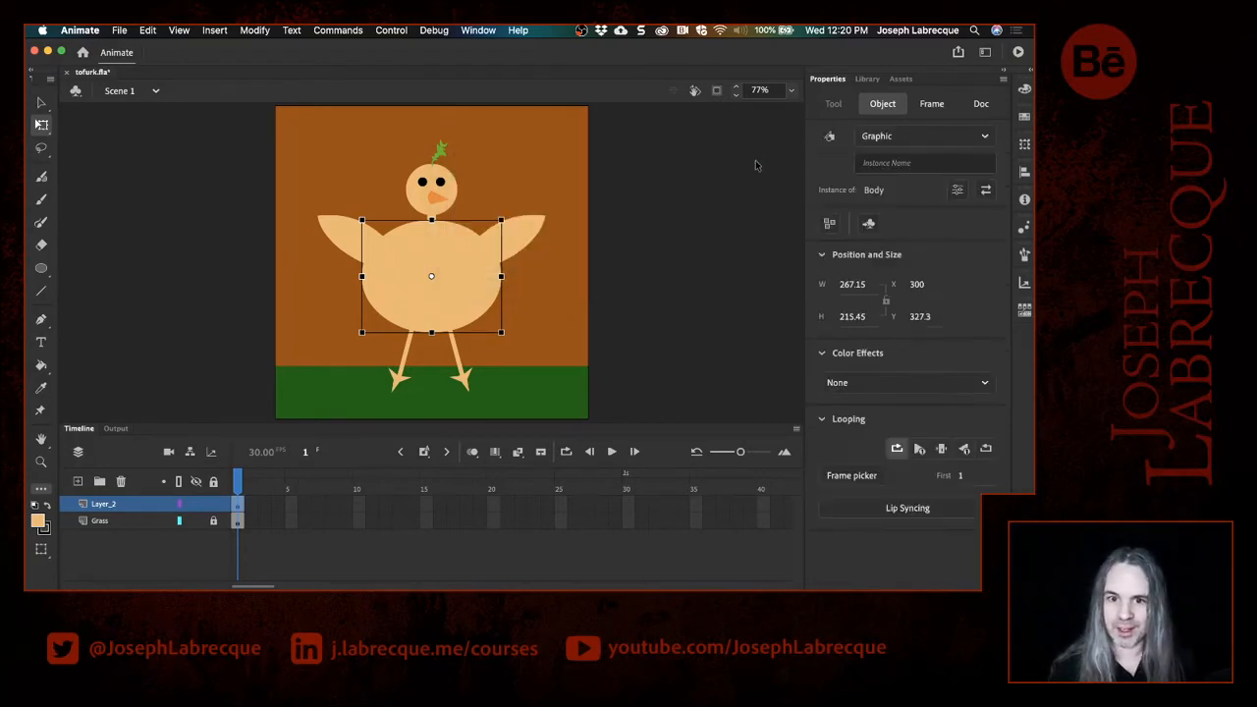
Step: Convert the right-hand leg together with its foot into a graphic symbol named LLeg
click(464, 381)
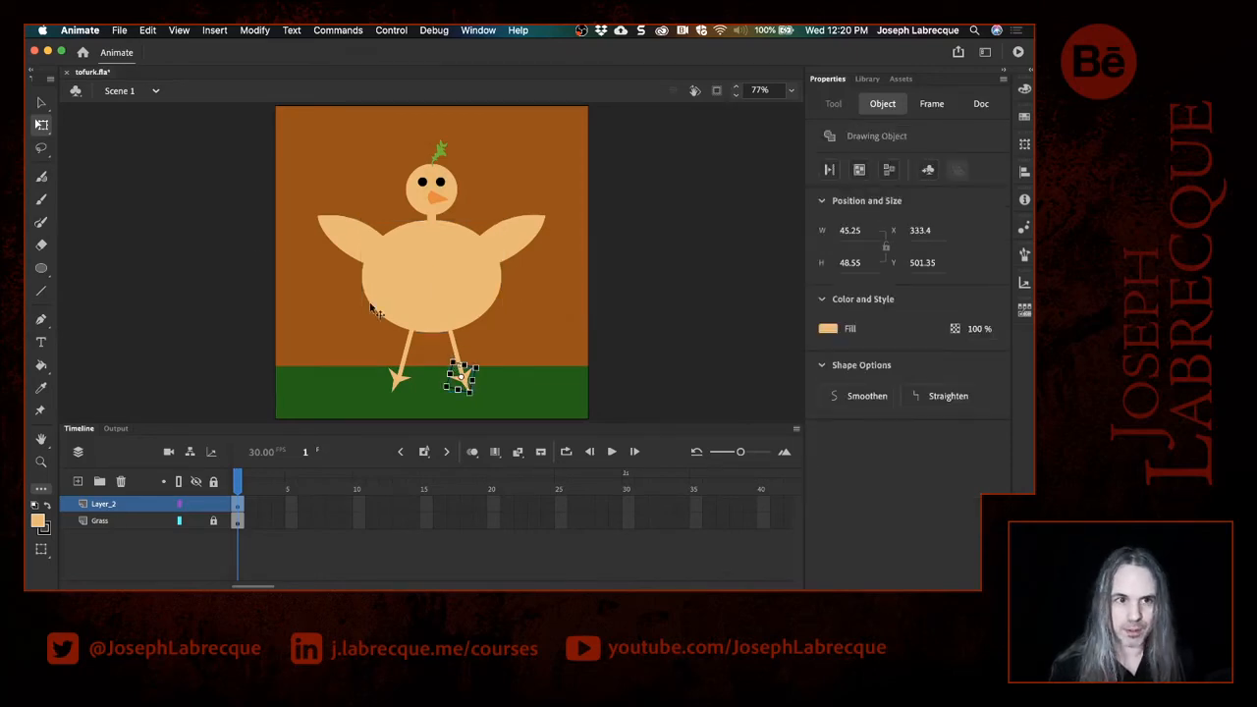
click(41, 103)
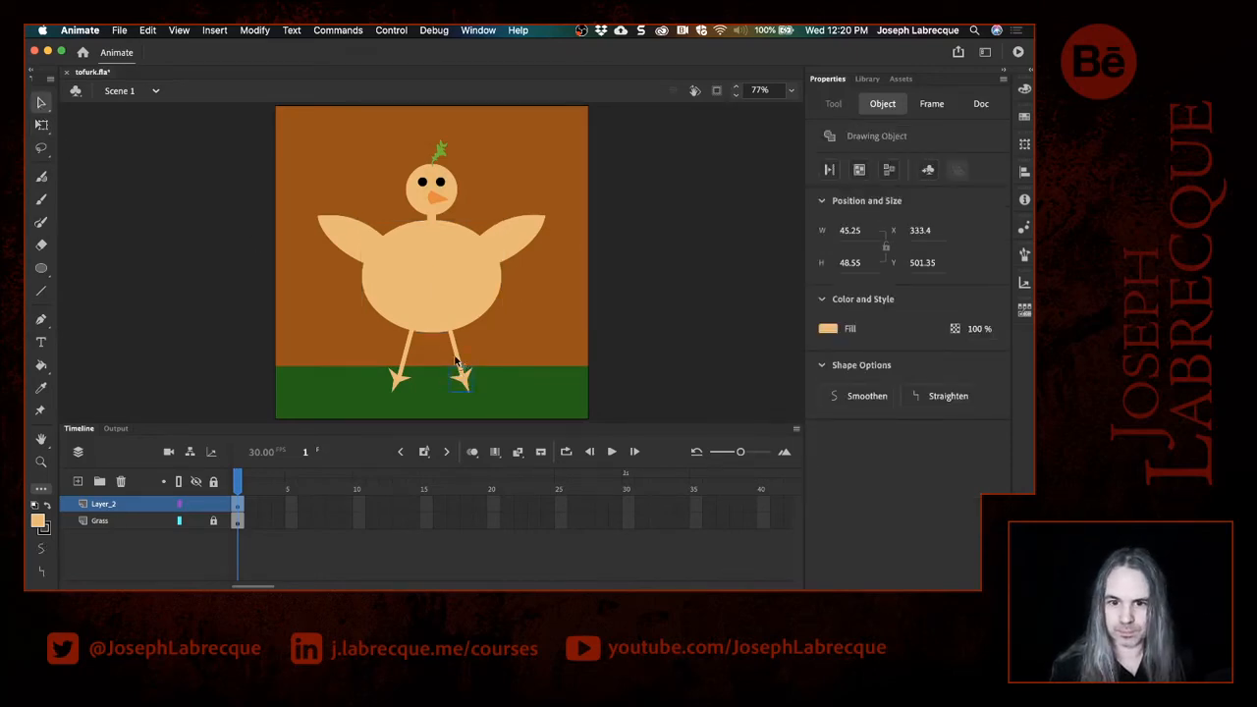
shift+click(459, 365)
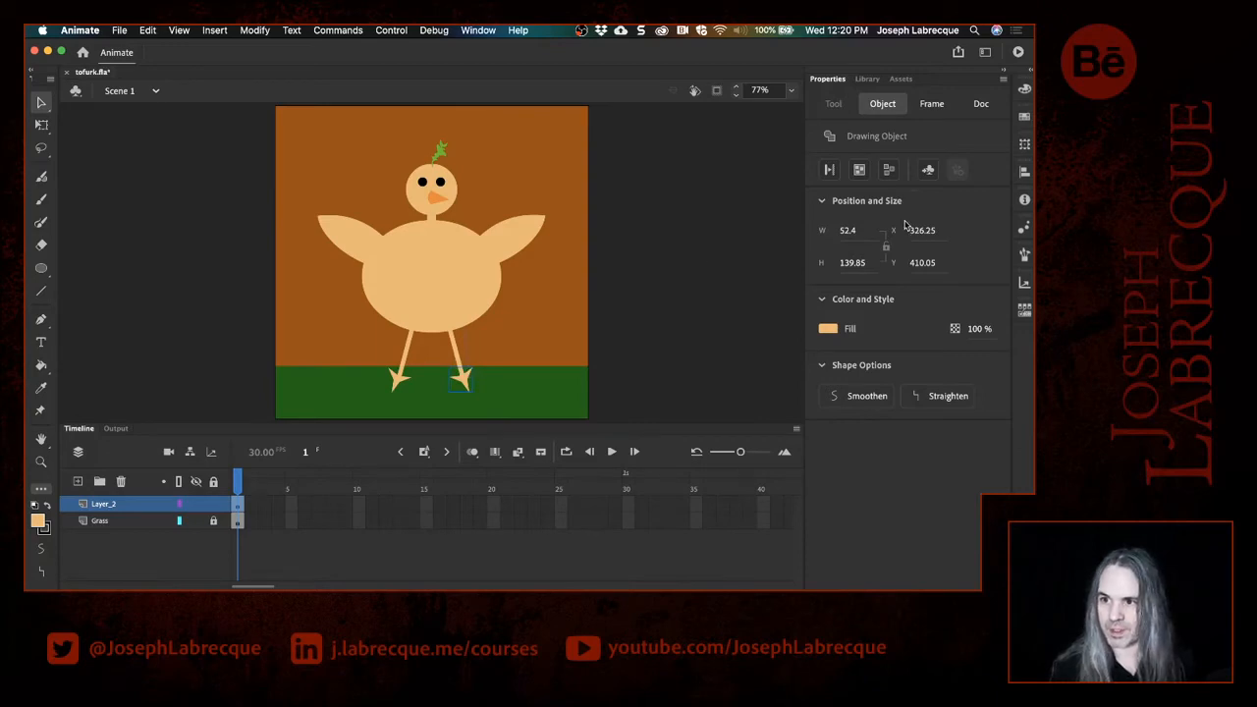
key(F8)
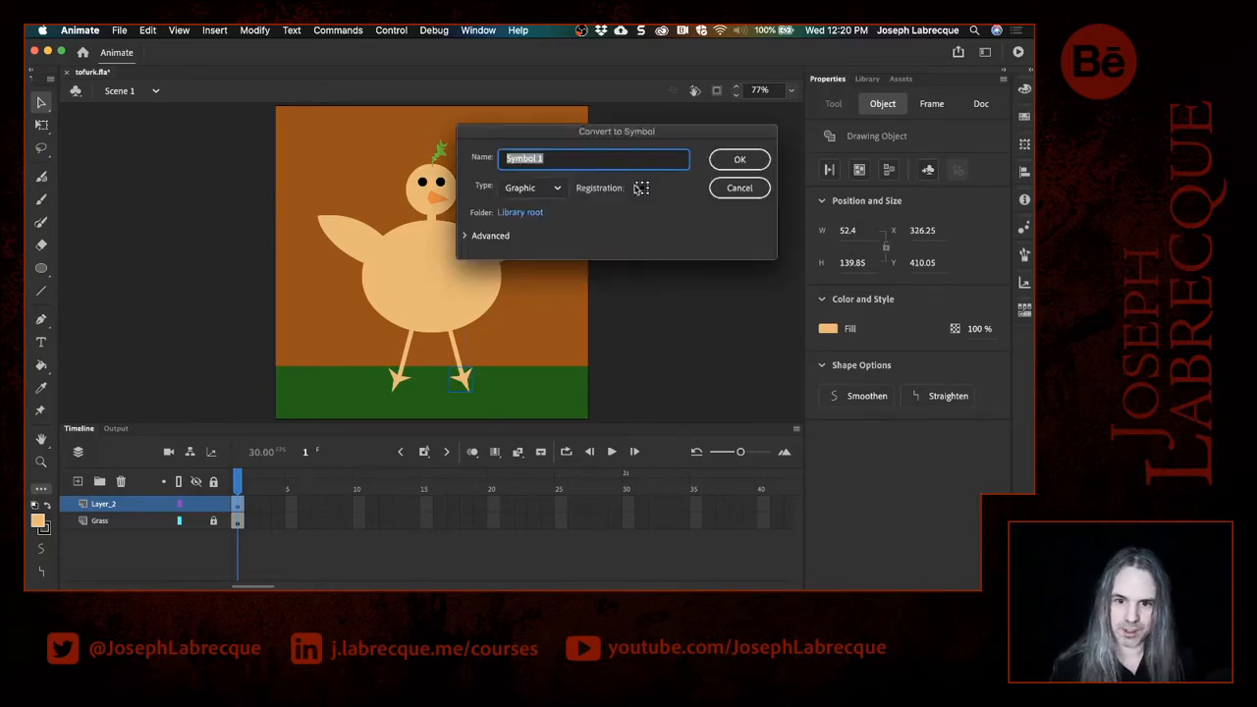
text(LLeg)
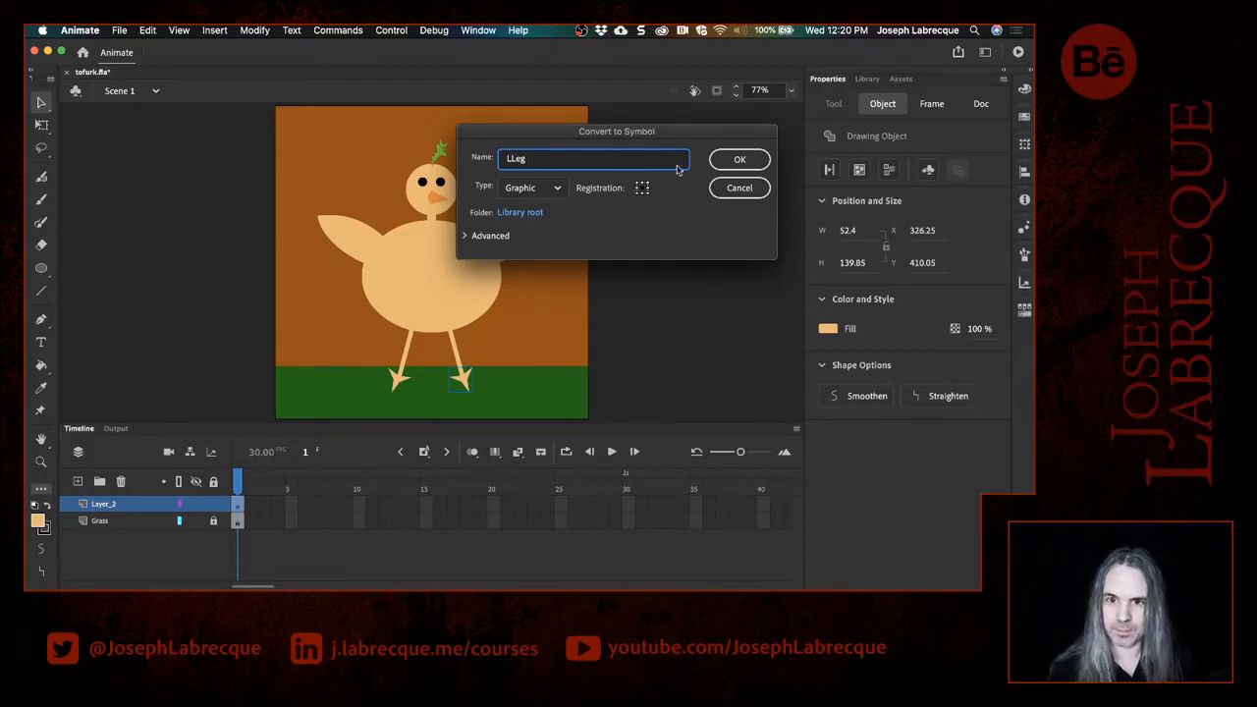
click(743, 163)
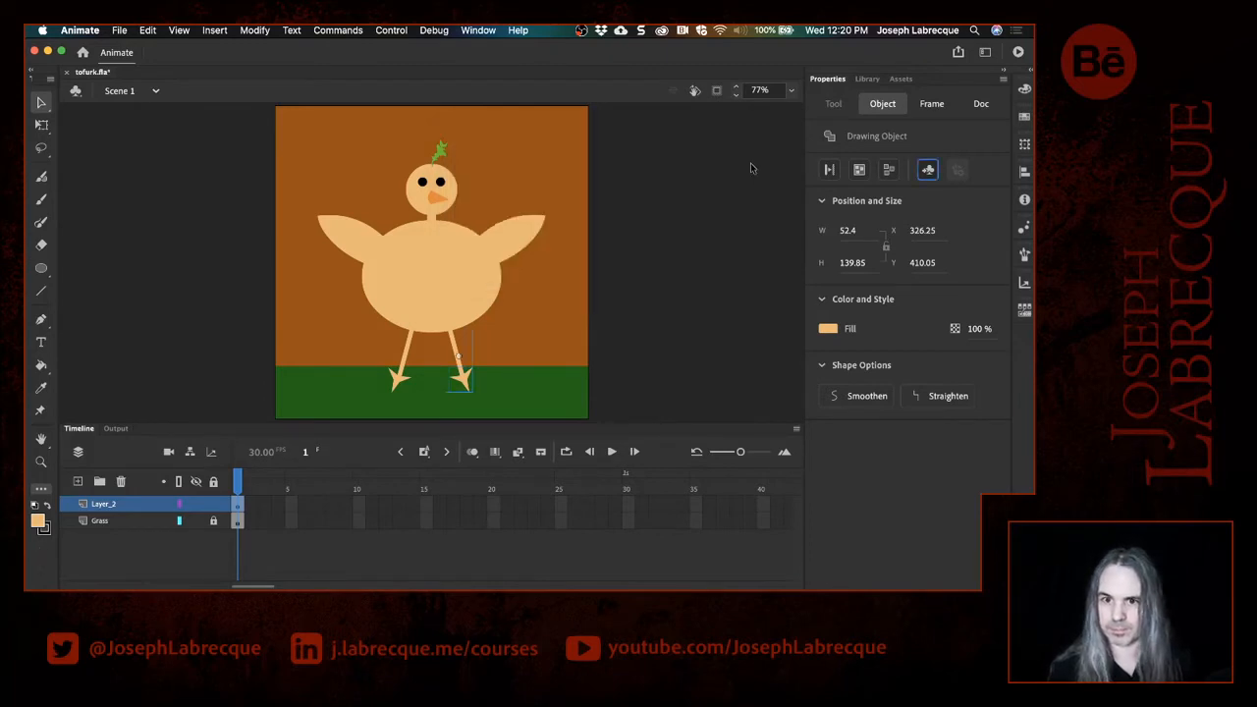
Step: Convert the left-hand leg together with its foot into a graphic symbol named RLeg
click(395, 389)
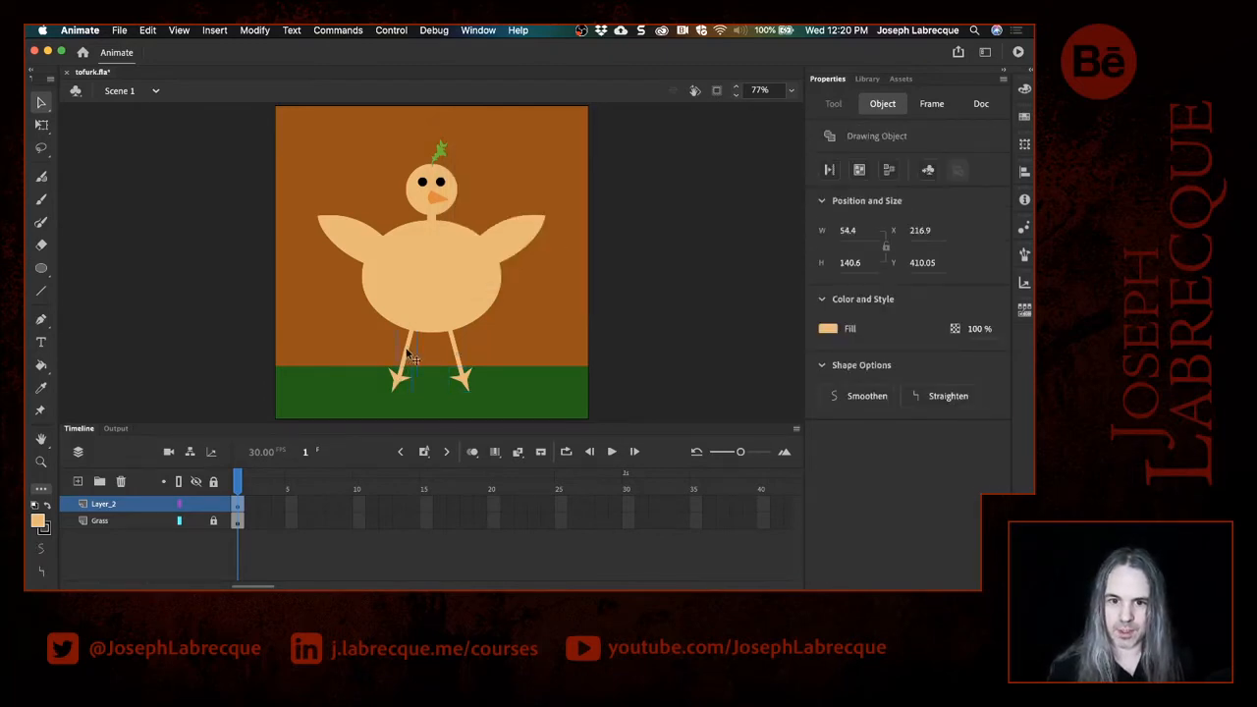
click(928, 169)
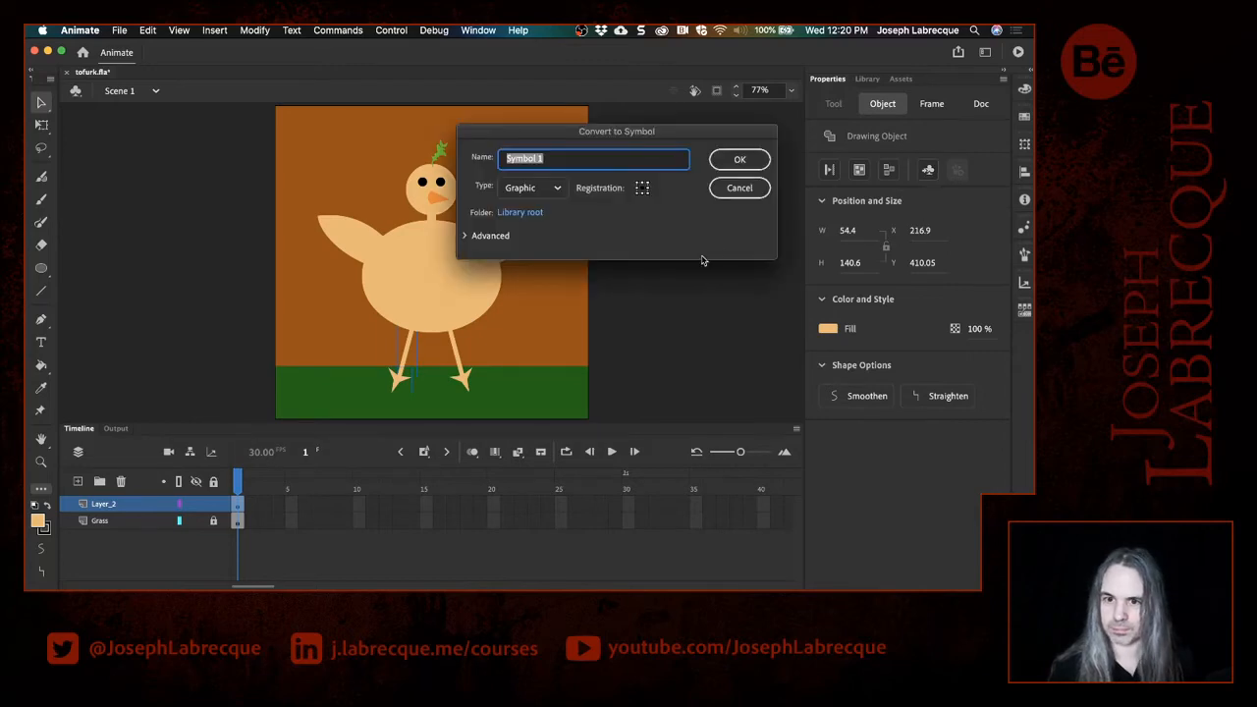
text(RLeg)
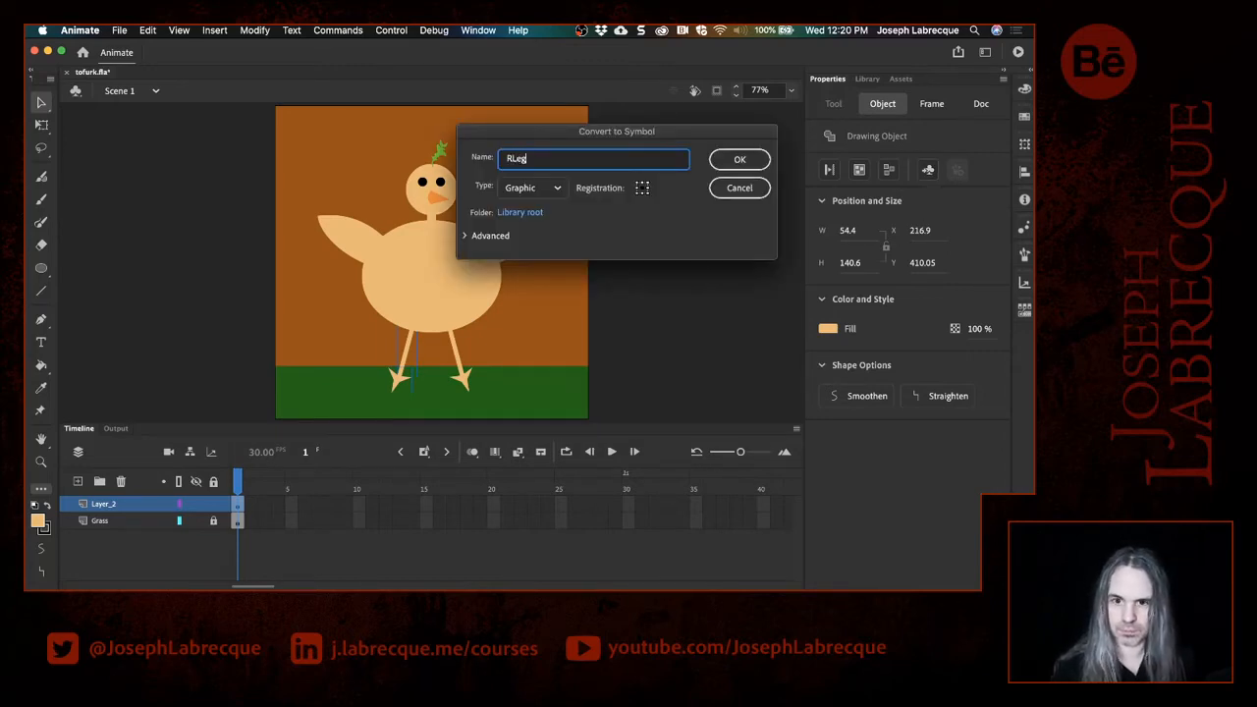
key(Return)
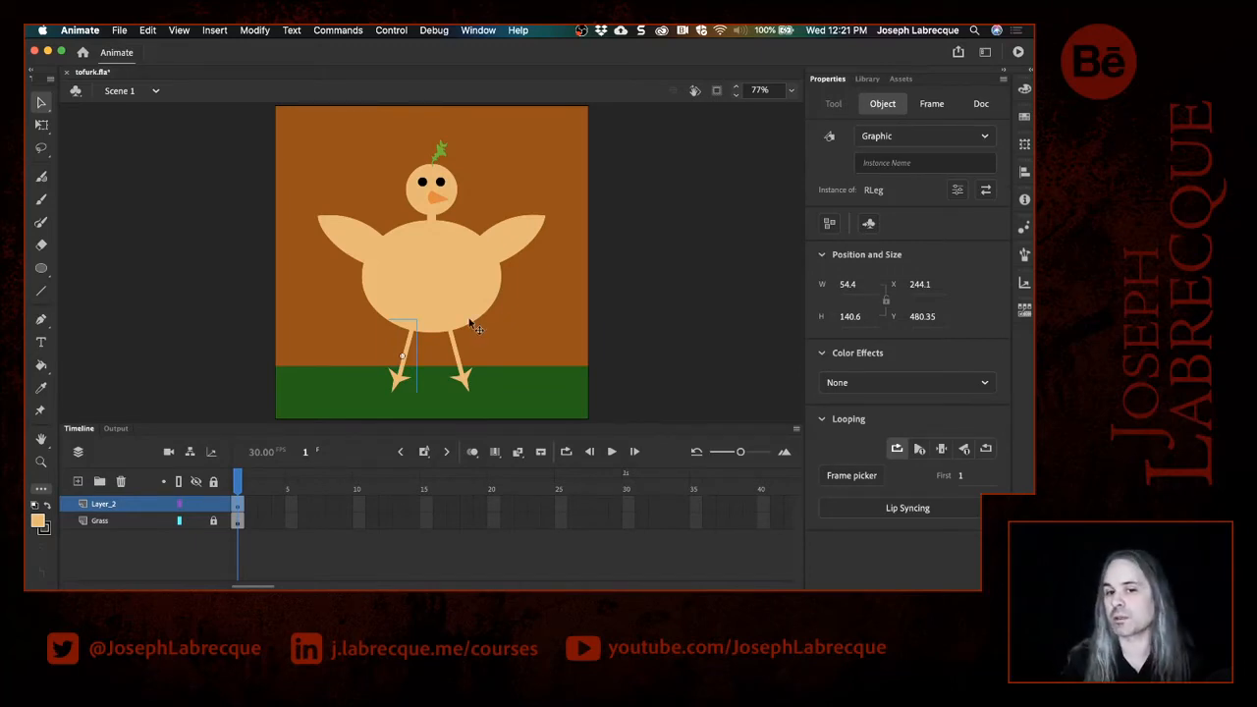
Step: Distribute all of the character's symbols to separate layers
click(430, 314)
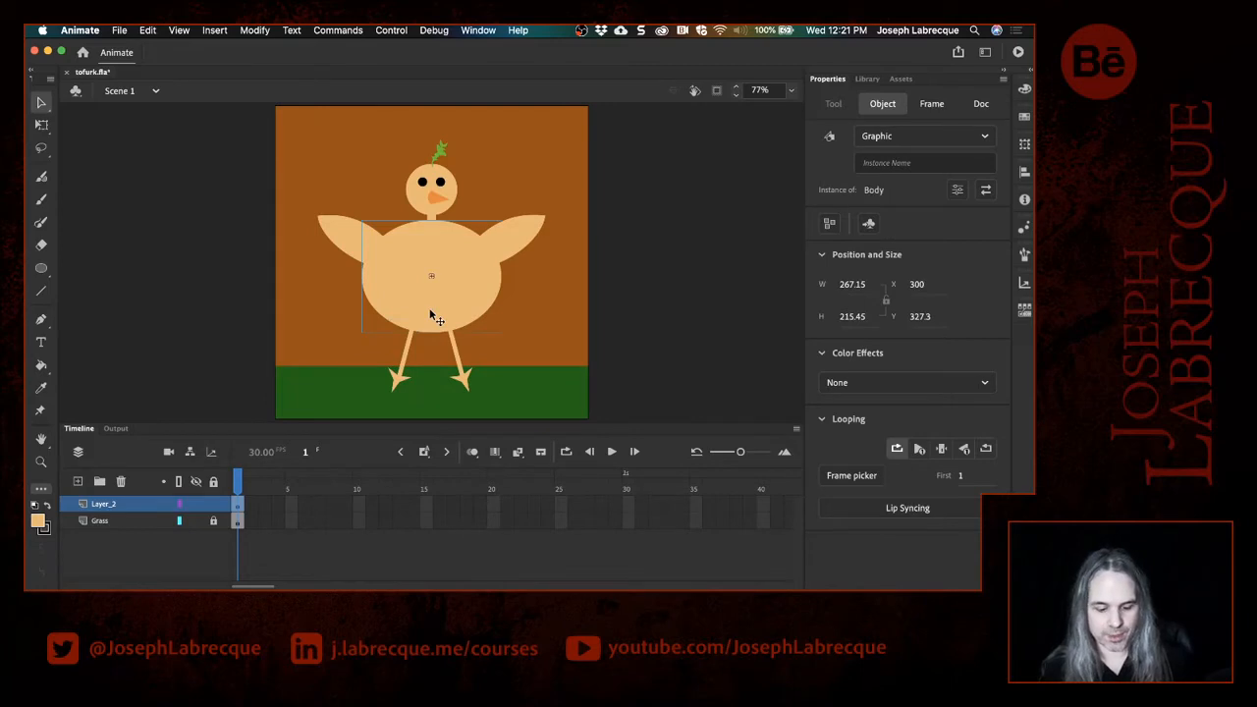
key(super+a)
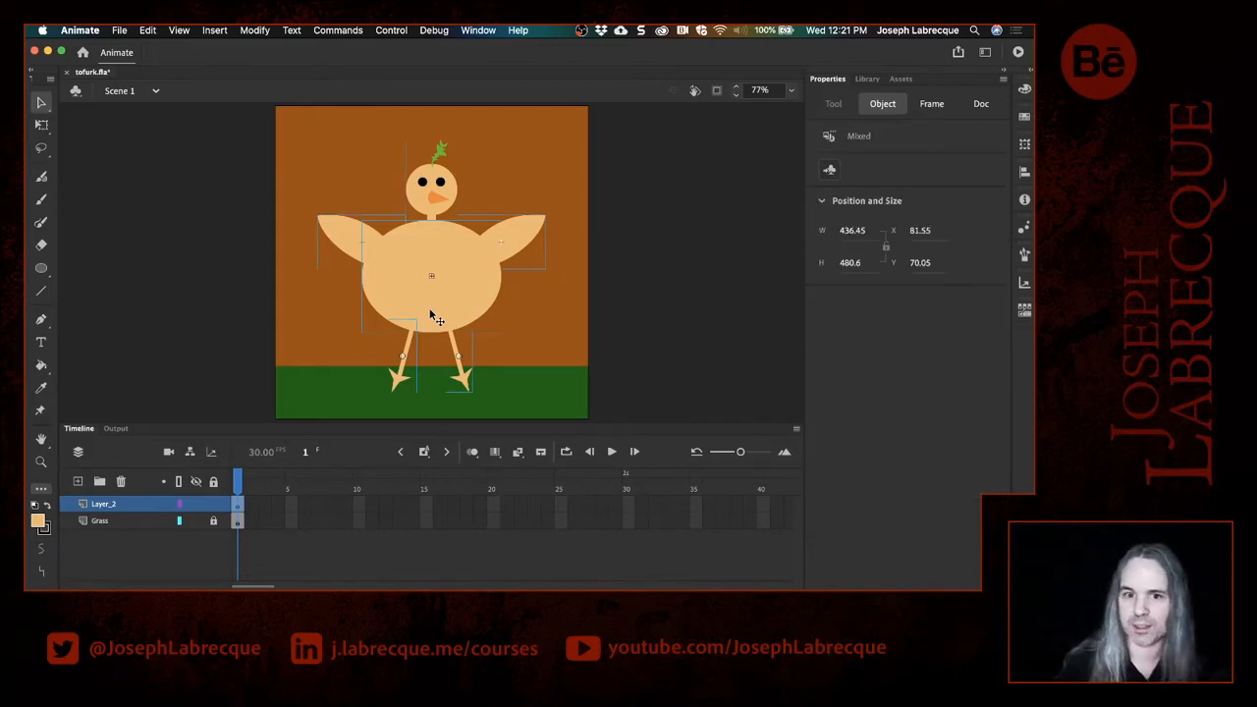
right_click(444, 276)
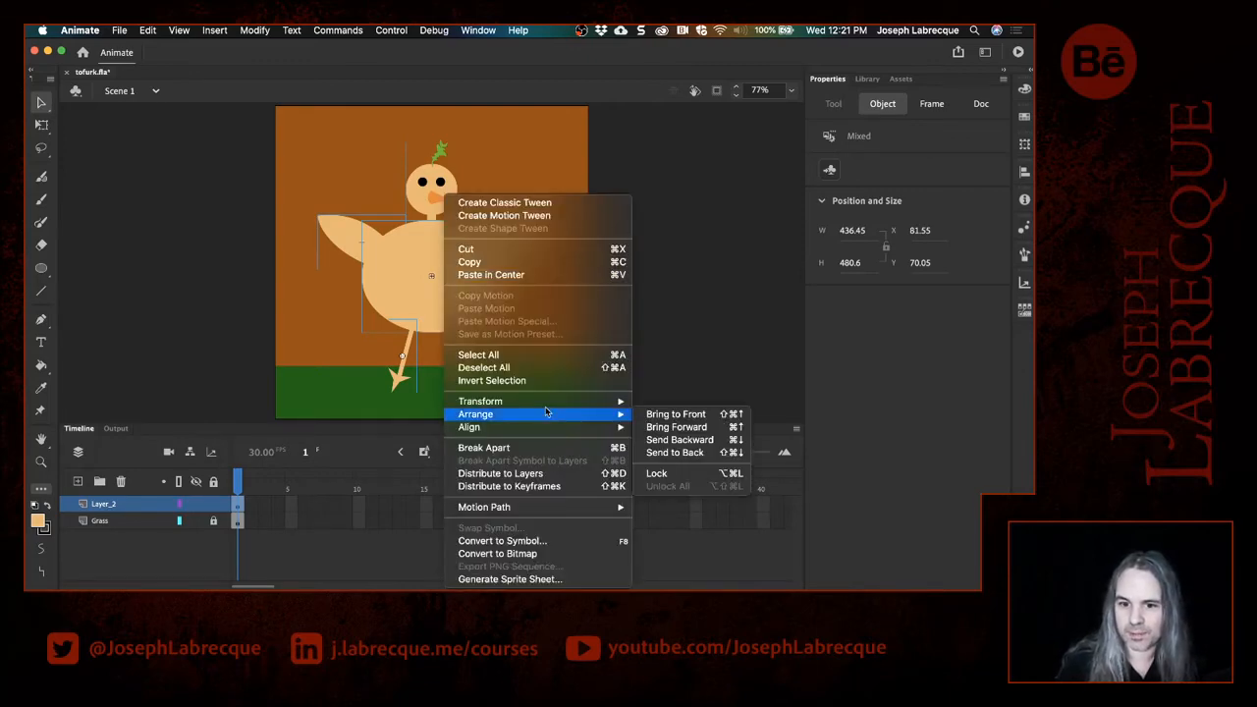
click(538, 476)
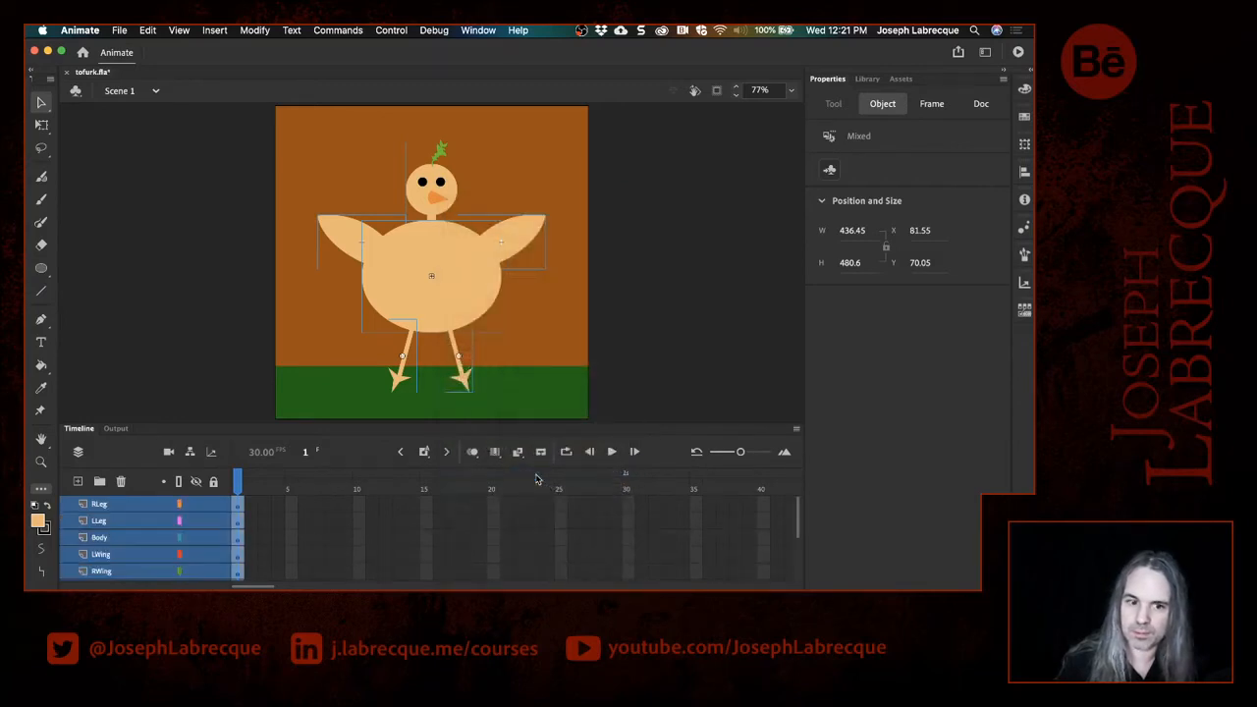
Step: Enlarge the timeline to show every layer and delete the leftover layers Layer_9 and Layer_10
drag(212, 423, 216, 350)
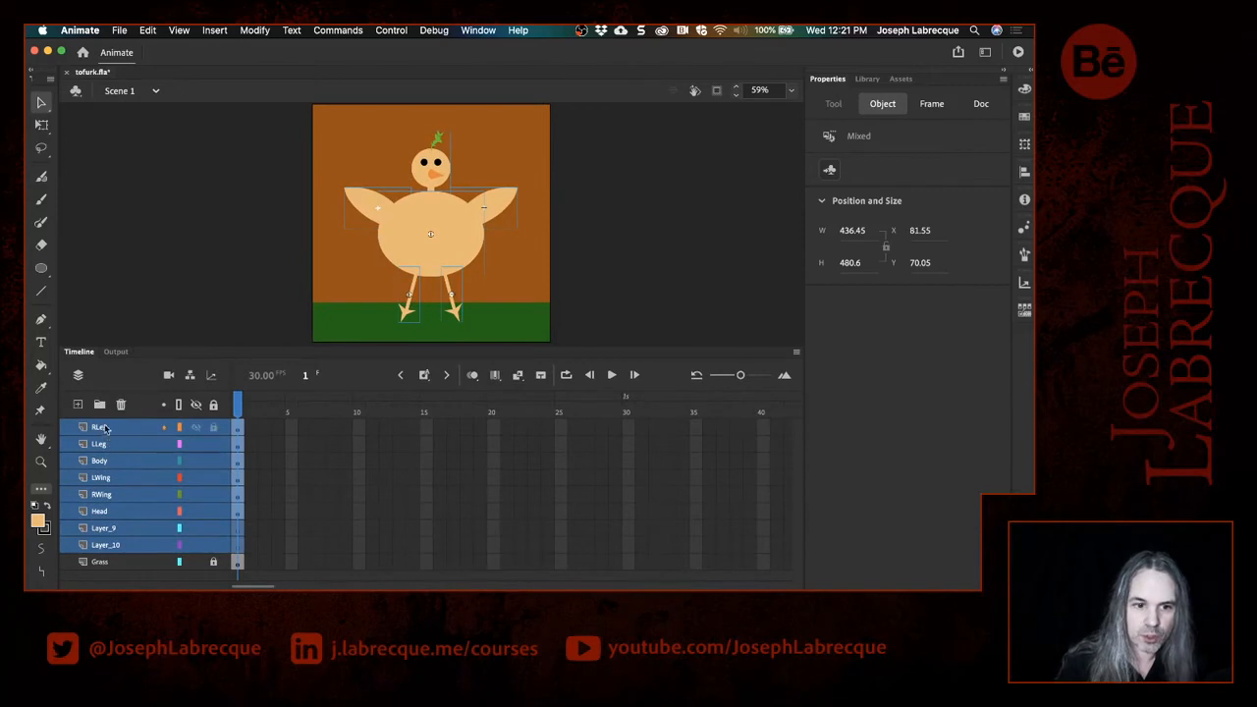
click(113, 545)
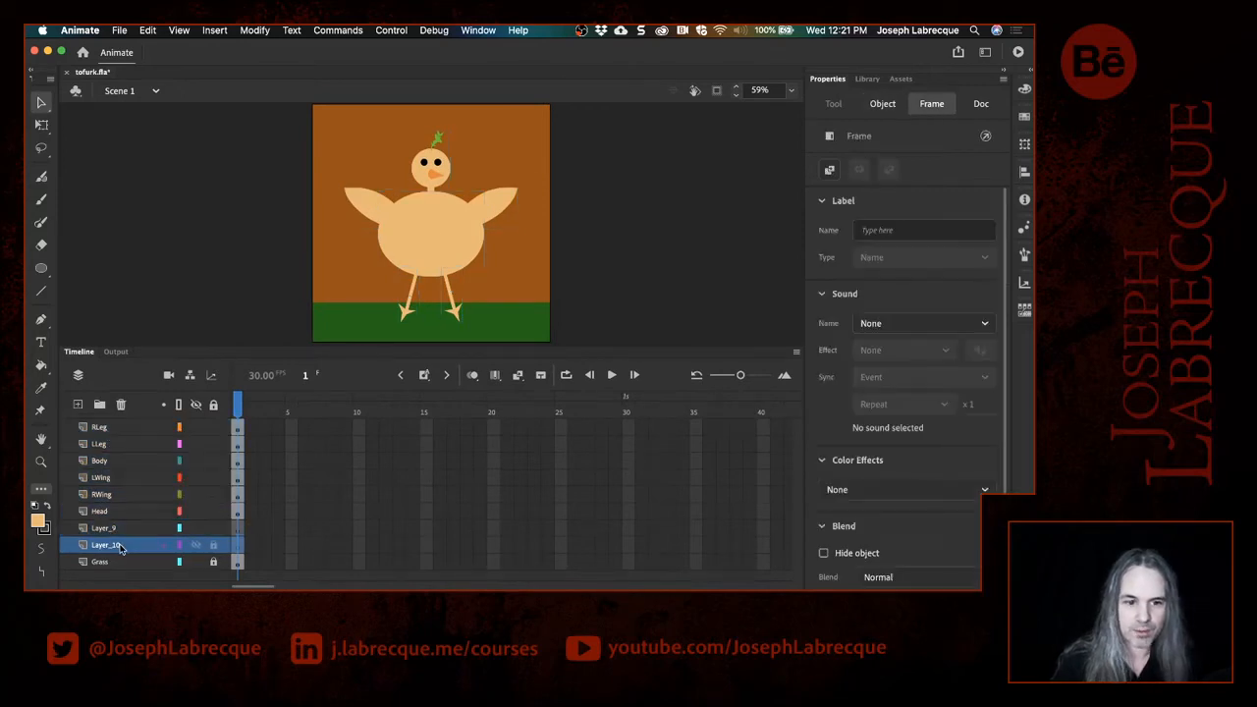
shift+click(116, 529)
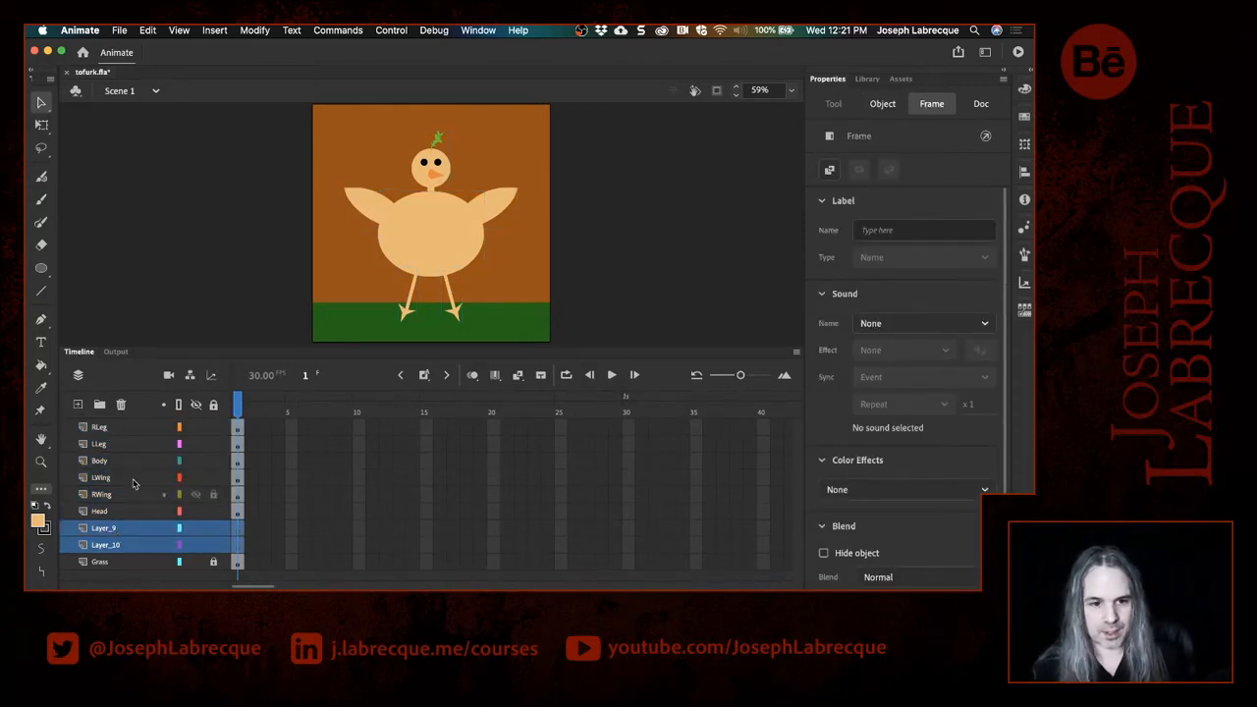
click(121, 404)
click(112, 429)
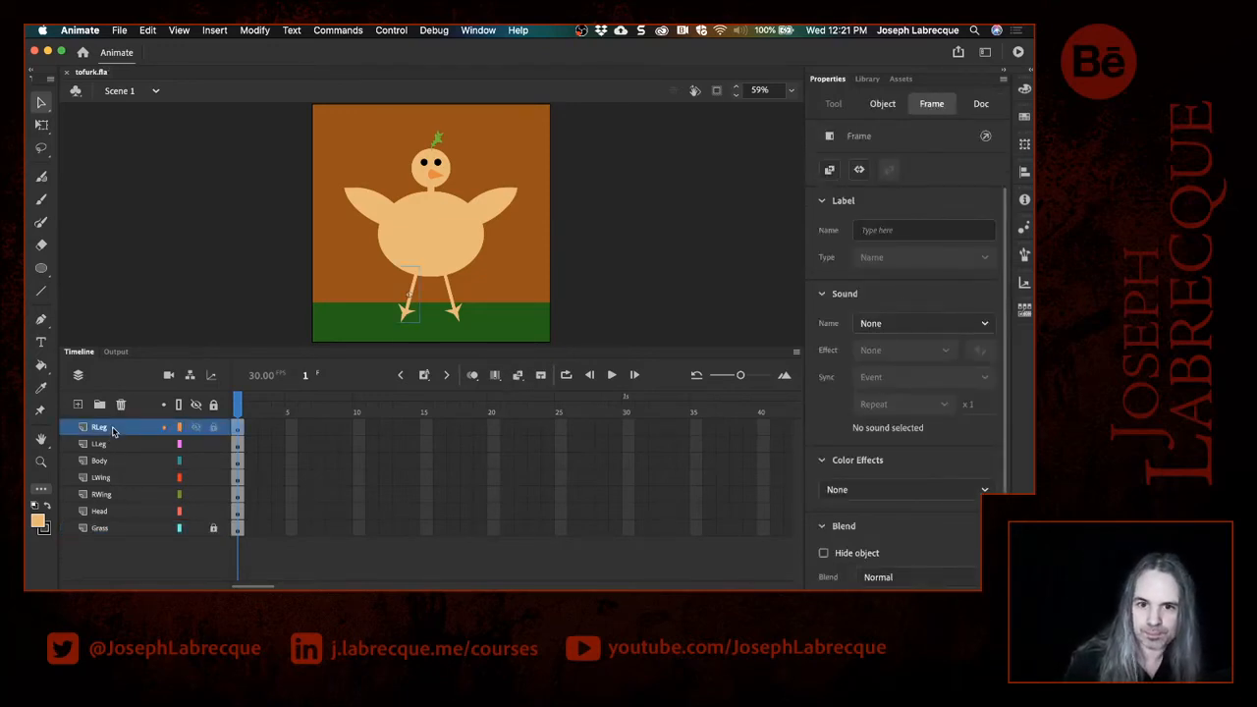
click(712, 273)
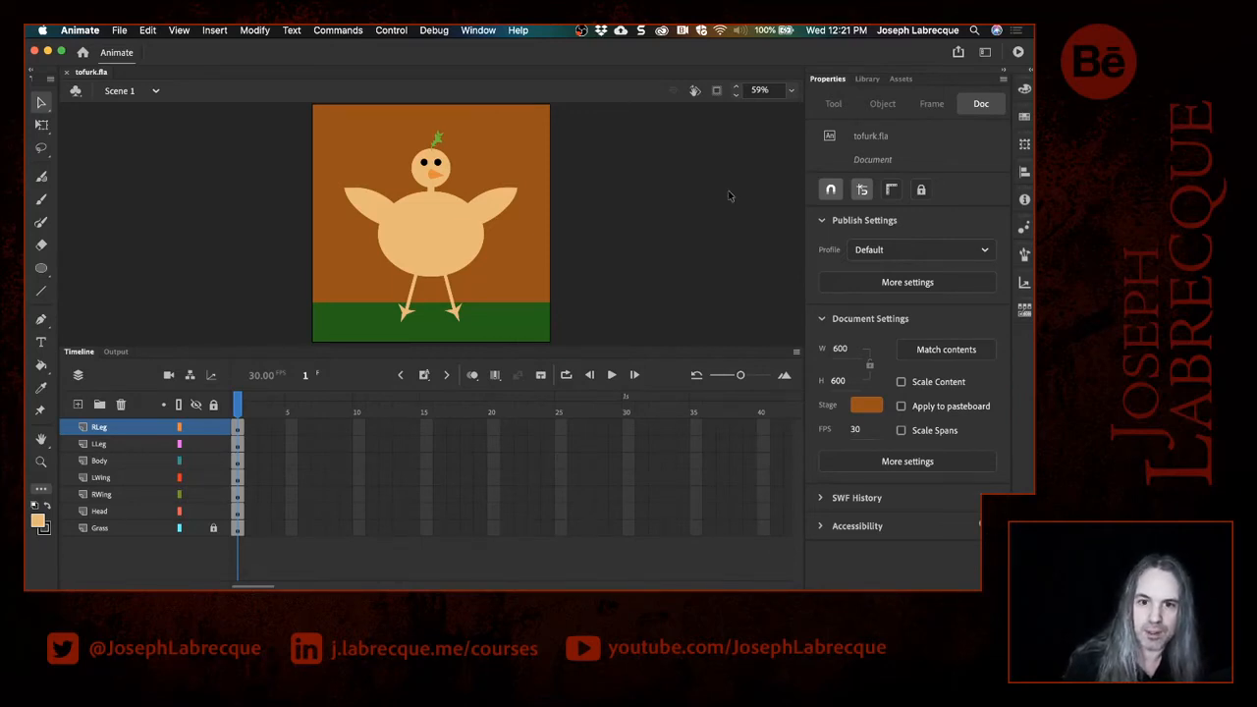
Step: Show the layer parenting view and parent the Head, LWing, RWing, LLeg and RLeg layers to the Body layer
click(192, 377)
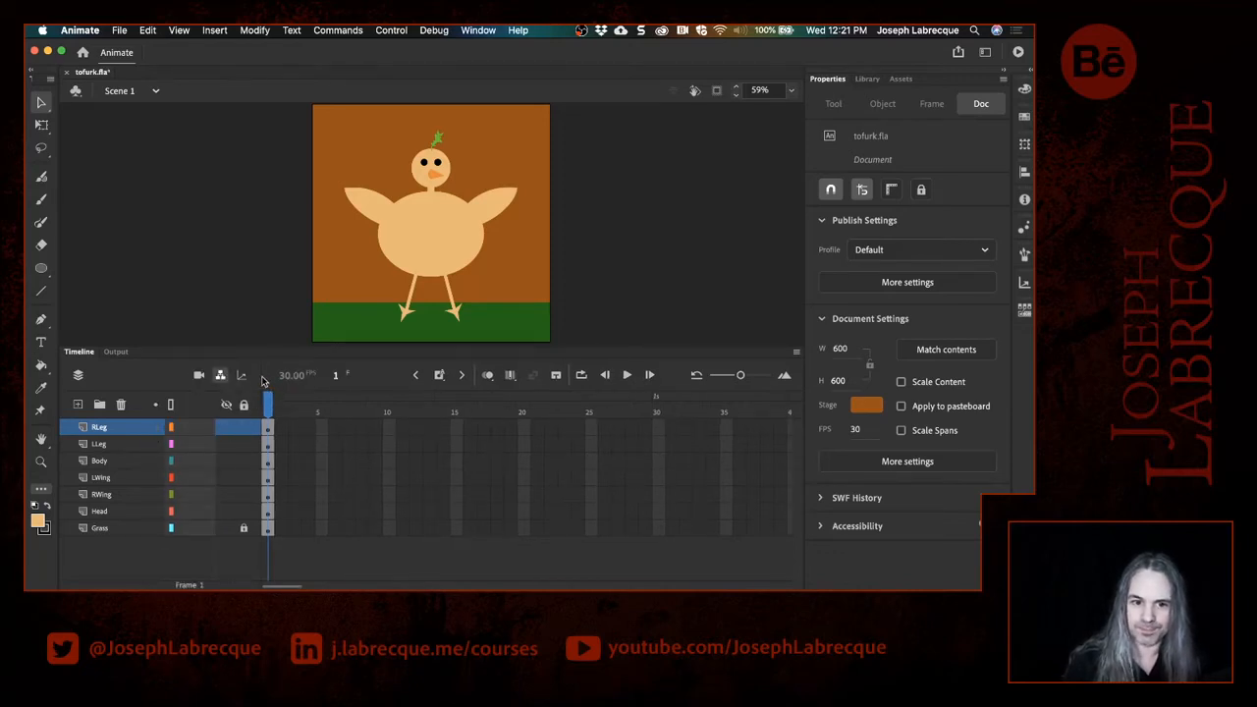
mouse_move(261, 376)
mouse_down()
mouse_move(345, 373)
mouse_move(265, 369)
mouse_up()
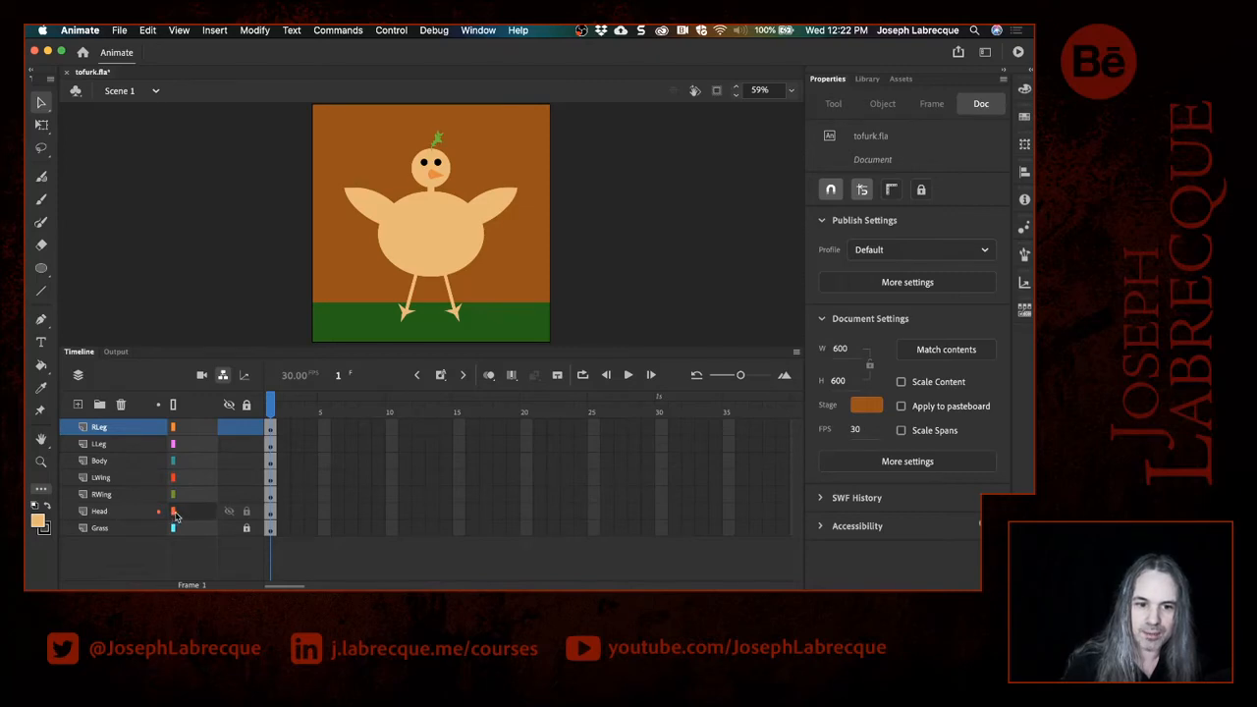
drag(183, 514, 190, 469)
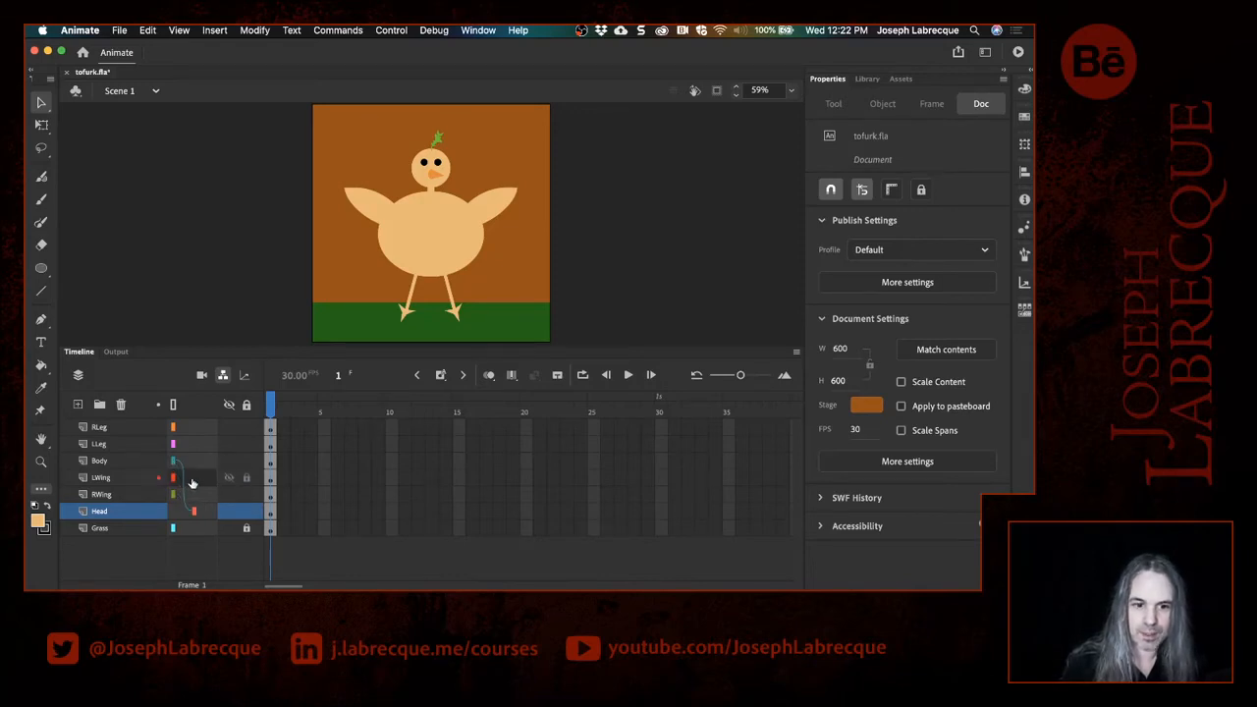
drag(197, 483, 196, 462)
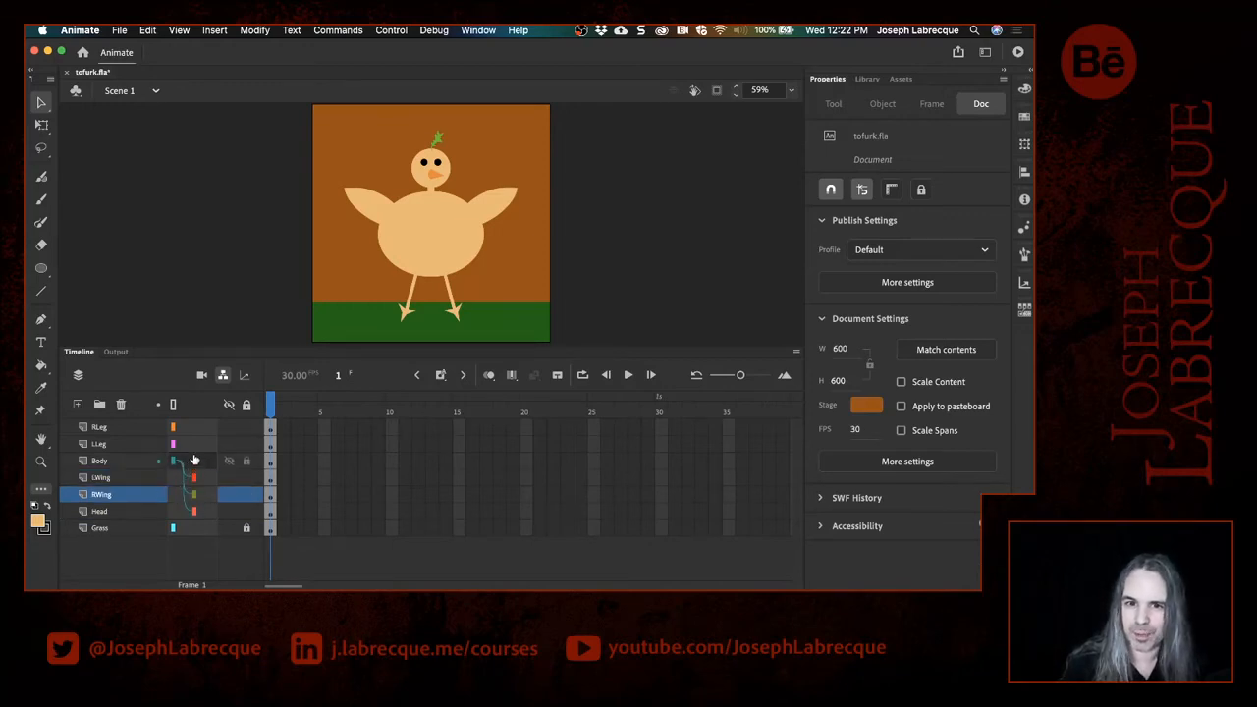
mouse_move(195, 444)
mouse_down()
mouse_move(193, 433)
mouse_move(193, 462)
mouse_up()
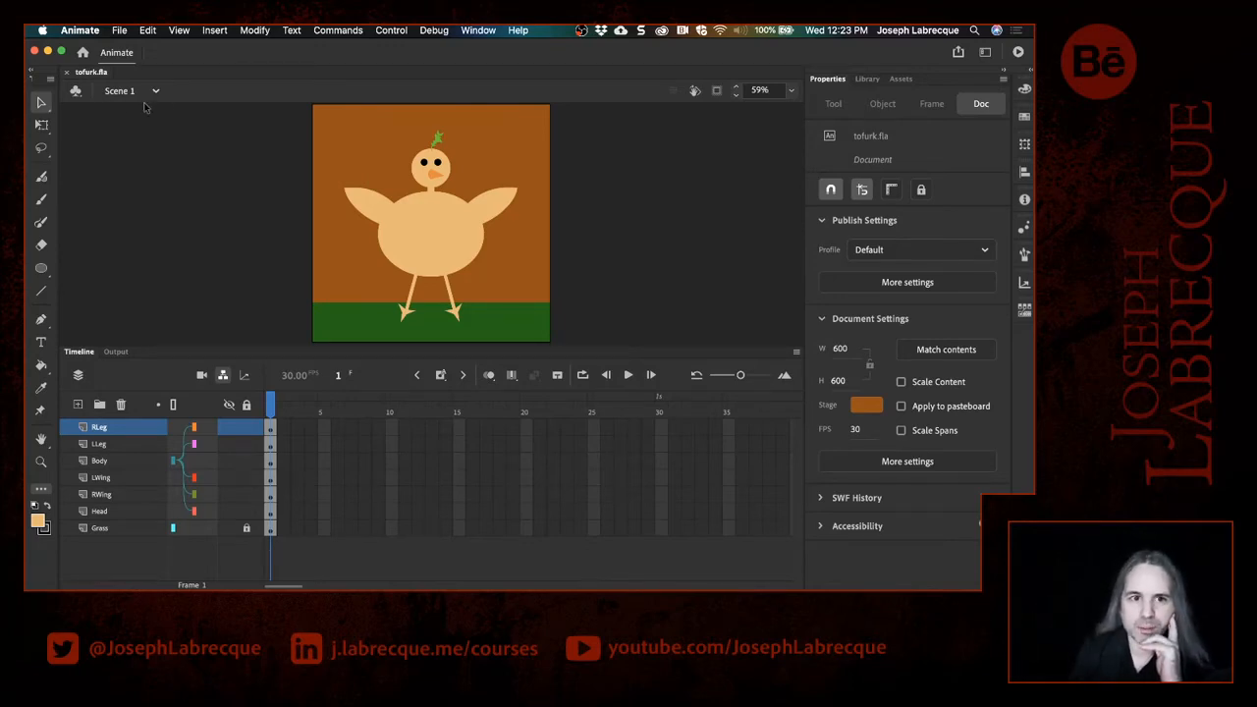
Step: Try rotating the right-hand wing about its transformation point with the Free Transform tool
click(41, 125)
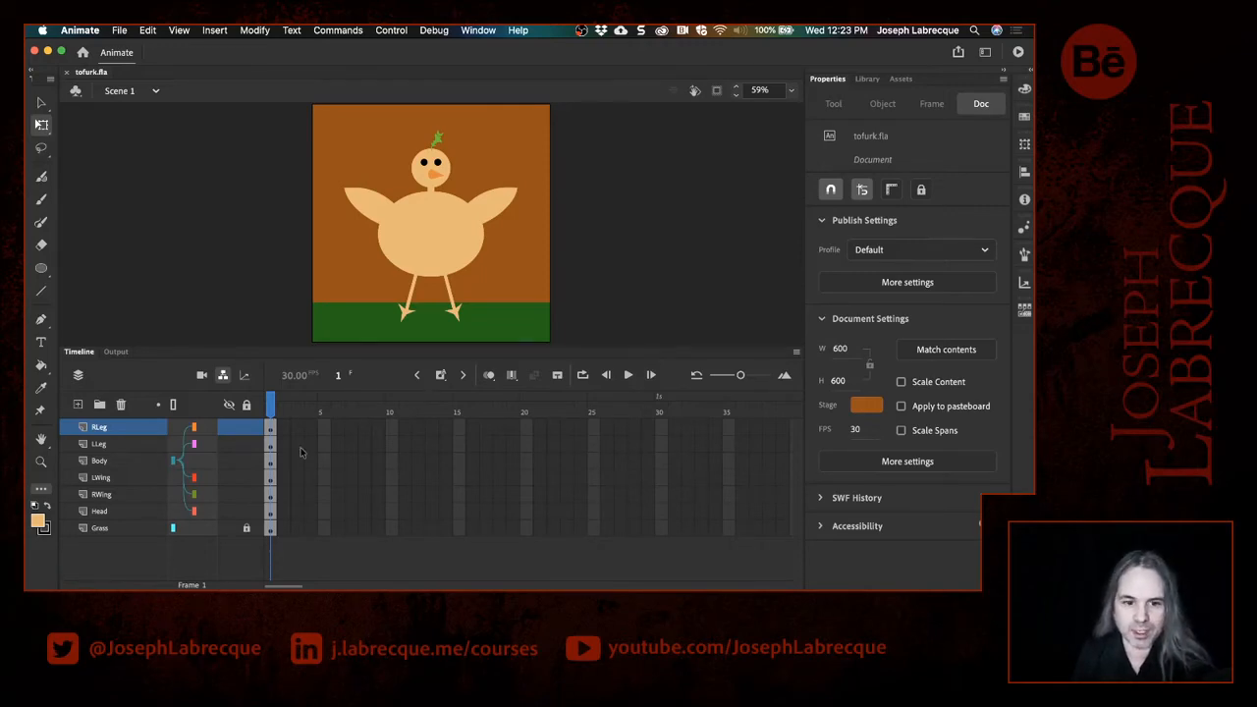
click(500, 204)
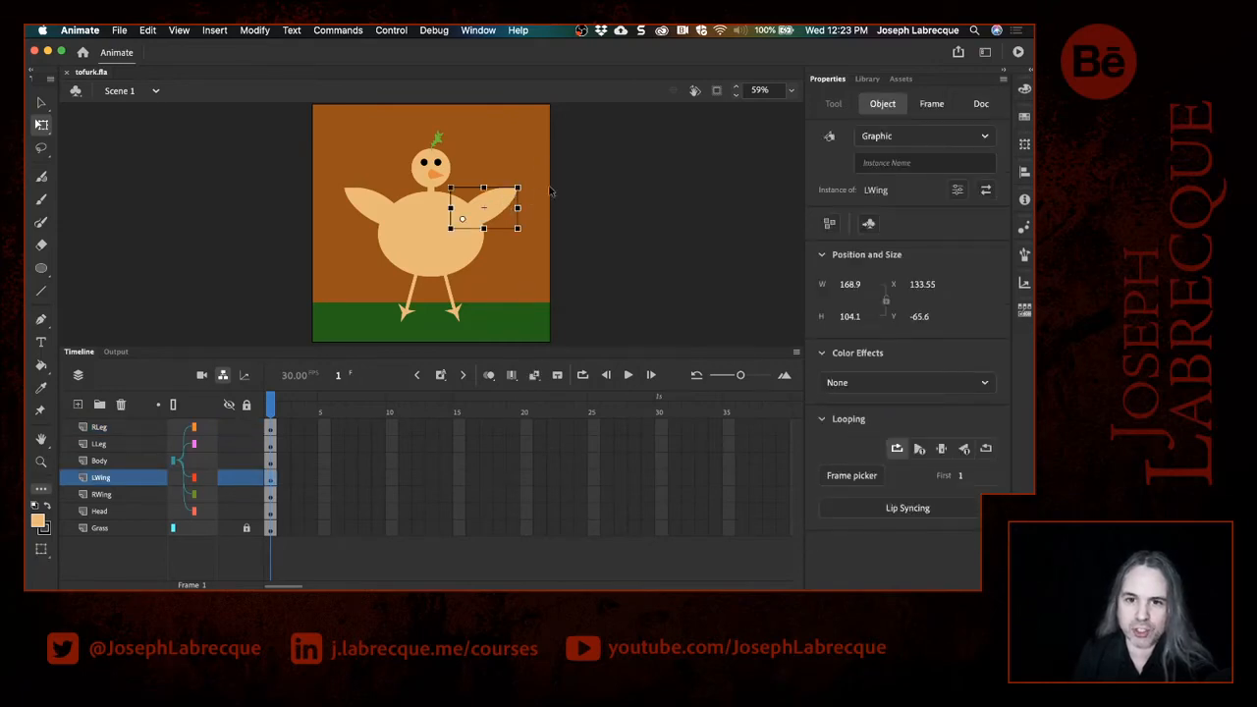
mouse_move(526, 187)
mouse_down()
mouse_move(491, 270)
mouse_move(521, 163)
mouse_move(529, 192)
mouse_up()
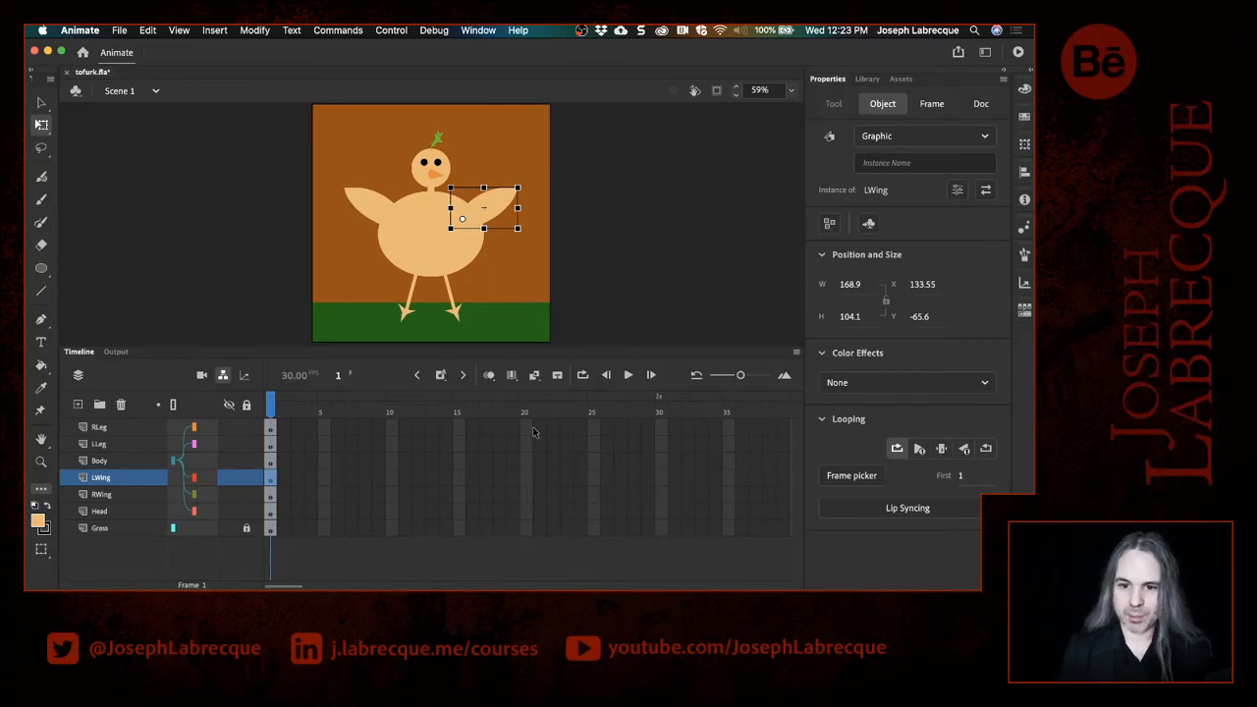
Step: Insert keyframes at frame 20 on all layers, from RLeg down to Grass
drag(532, 430, 522, 556)
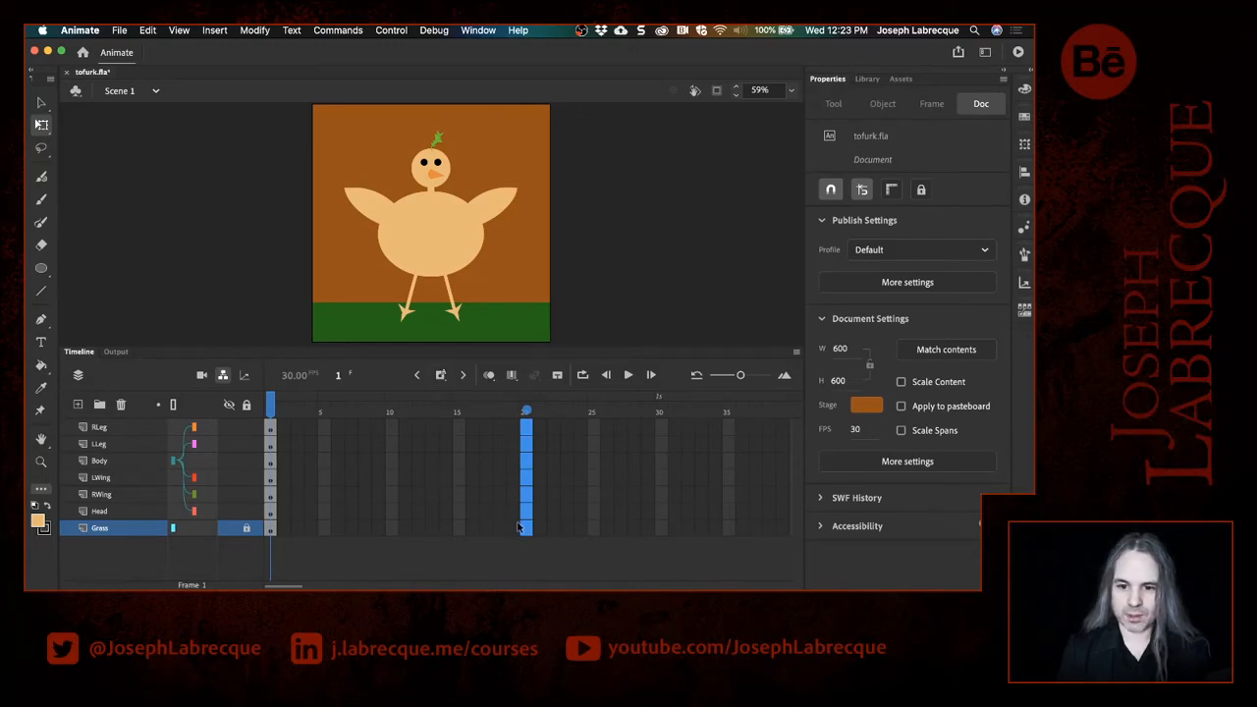
click(442, 376)
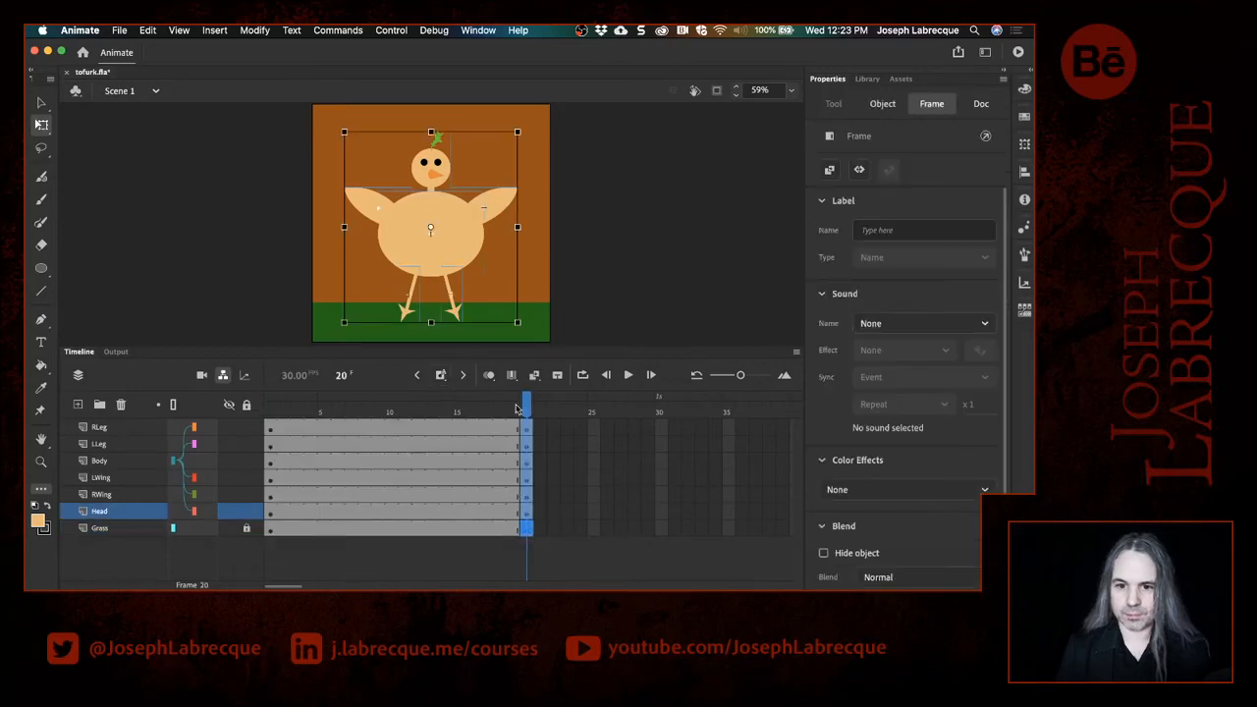
drag(527, 405, 556, 433)
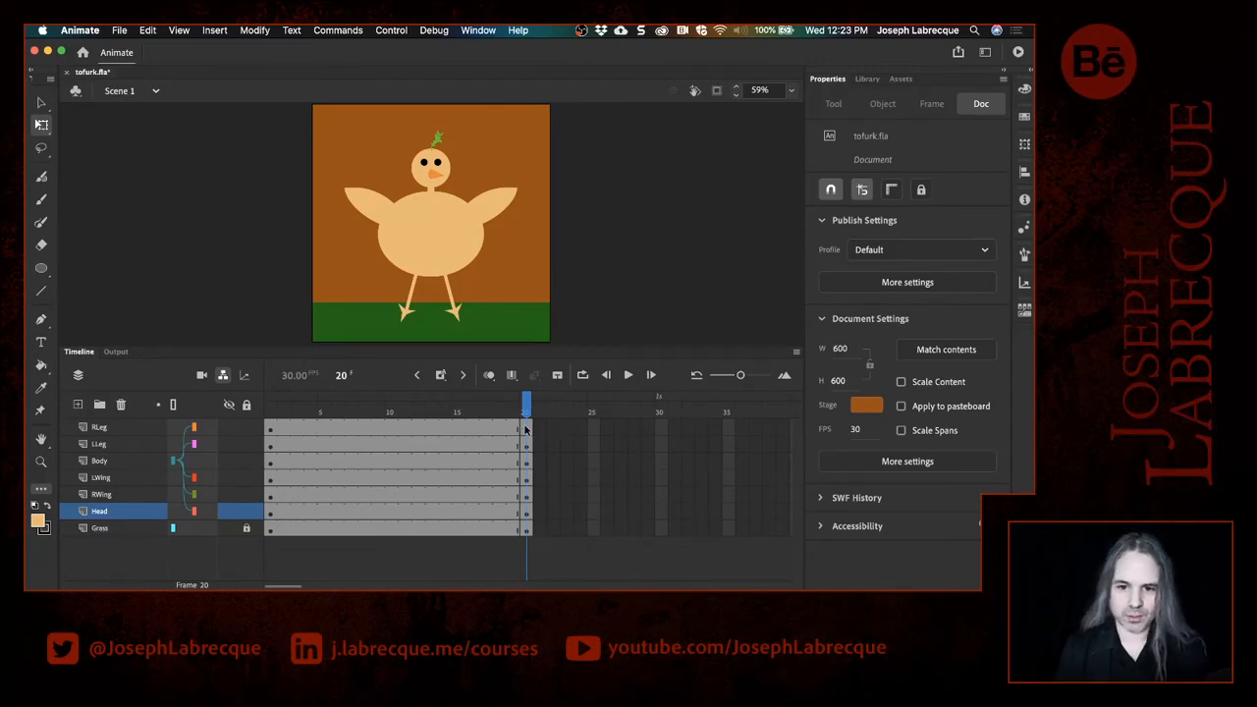
Step: At frame 1, select the Body symbol and move it straight down to Y 377.3 together with its parented parts
click(270, 434)
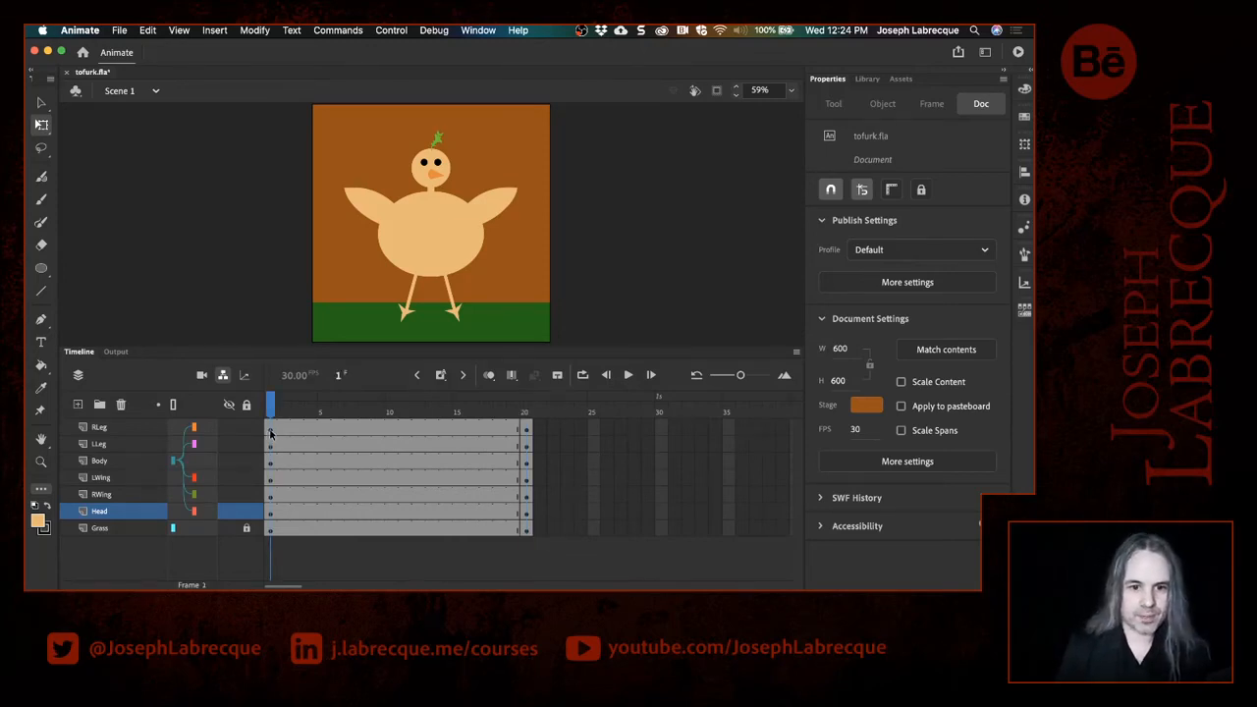
click(272, 434)
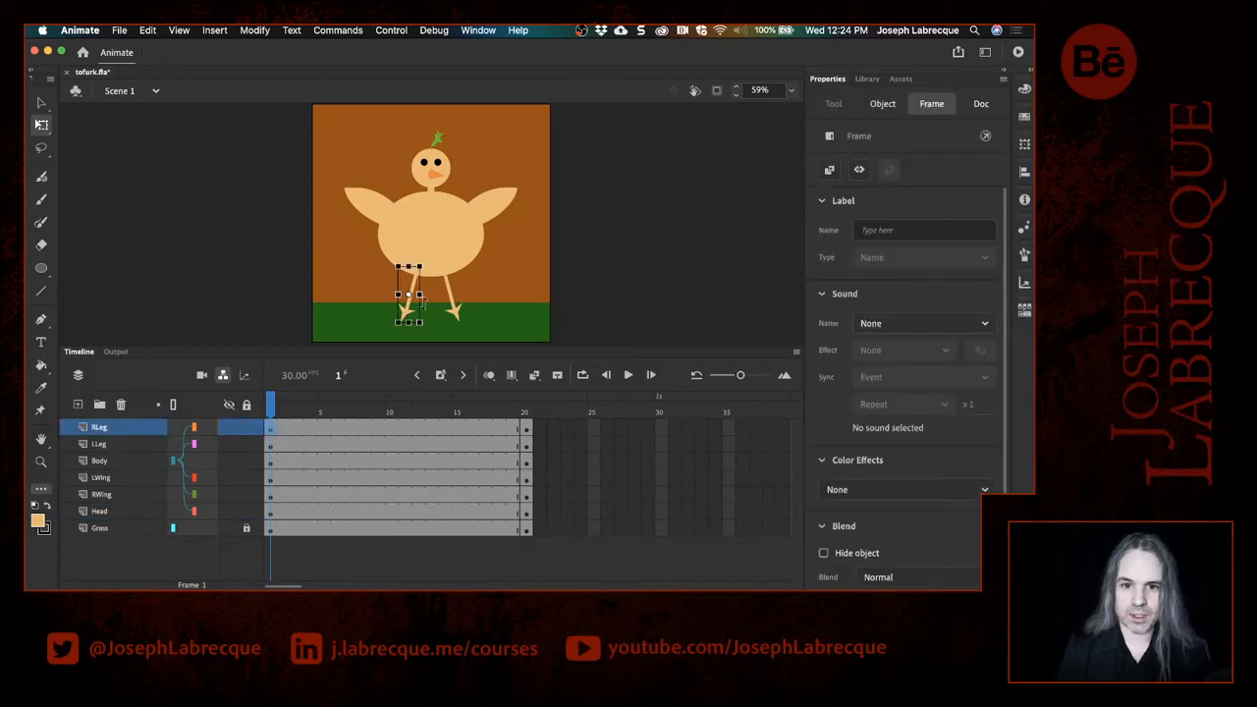
click(442, 251)
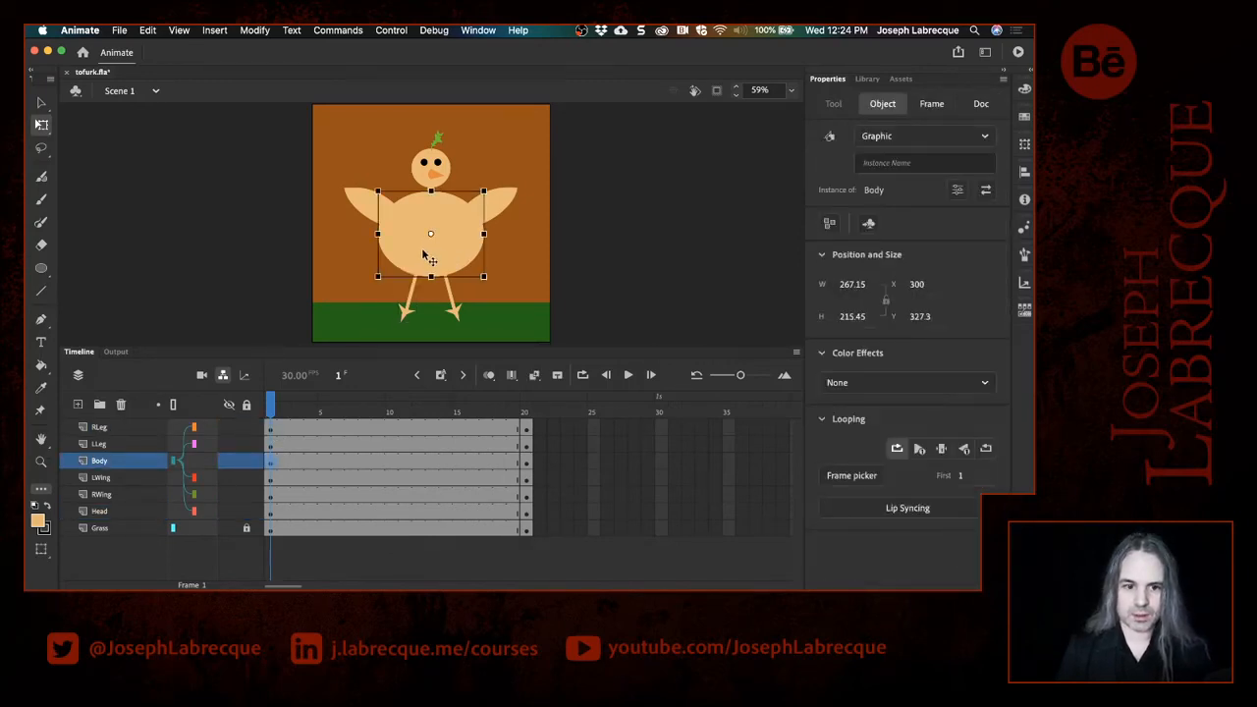
key(Down)
key(Down)
key(Down)
key(Down)
key(Down)
key(Down)
key(Down)
key(Down)
key(Down)
key(Down)
key(Down)
key(Down)
key(Down)
key(Down)
key(Down)
key(Down)
key(Down)
key(Down)
key(Down)
key(Down)
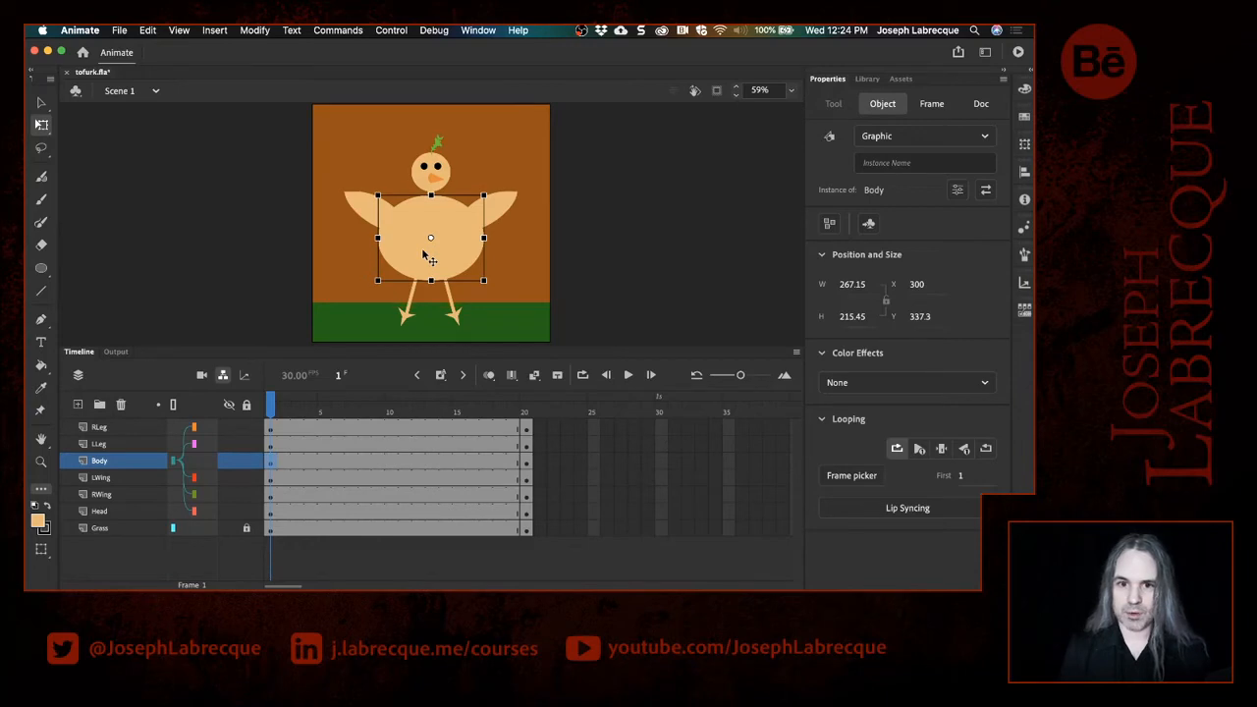
key(shift+Up)
key(shift+Up)
key(shift+Up)
key(shift+Up)
key(shift+Up)
key(shift+Up)
key(shift+Up)
key(shift+Up)
key(shift+Up)
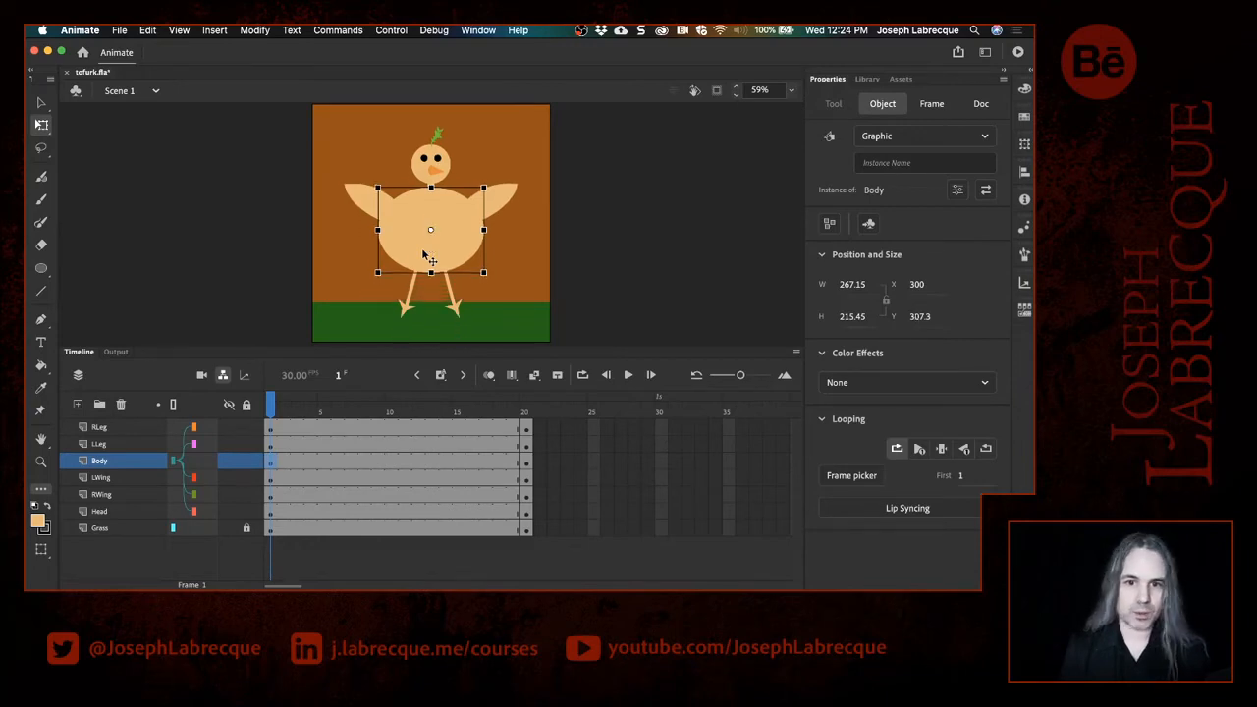
key(shift+Down)
key(shift+Down)
key(shift+Down)
key(shift+Down)
key(shift+Down)
key(shift+Down)
key(shift+Down)
key(shift+Down)
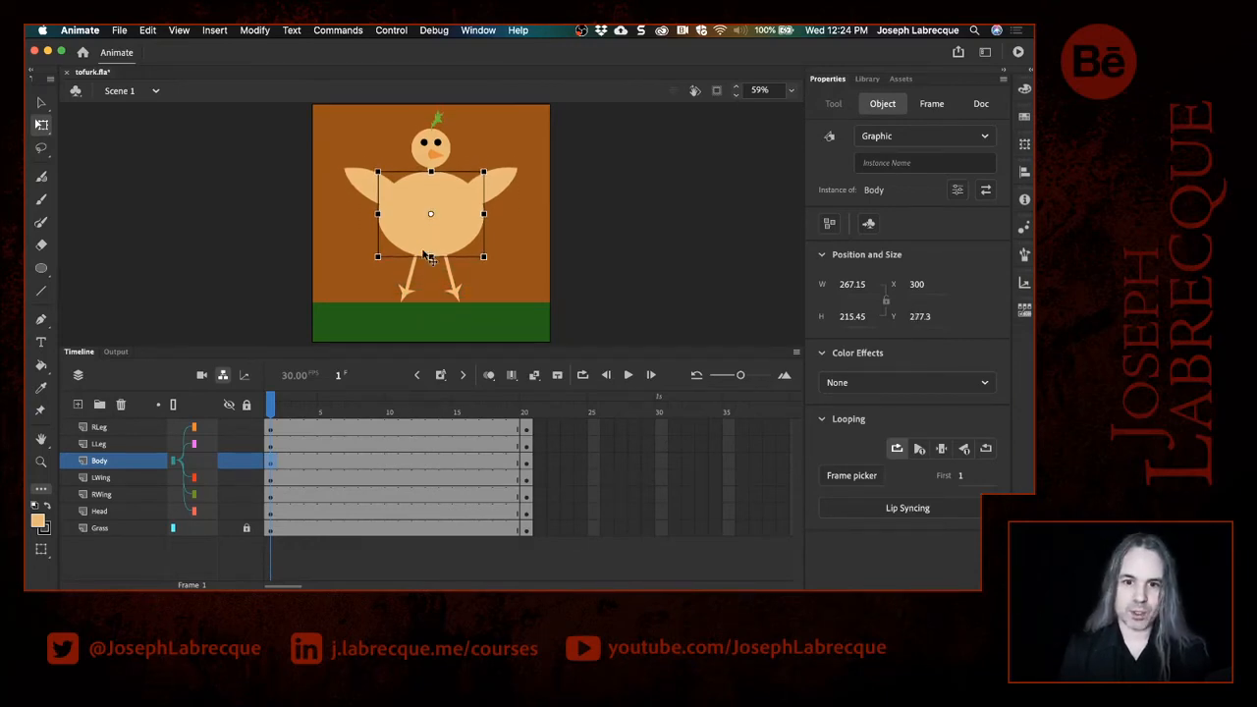
key(shift+Down)
key(shift+Down)
key(shift+Down)
key(shift+Down)
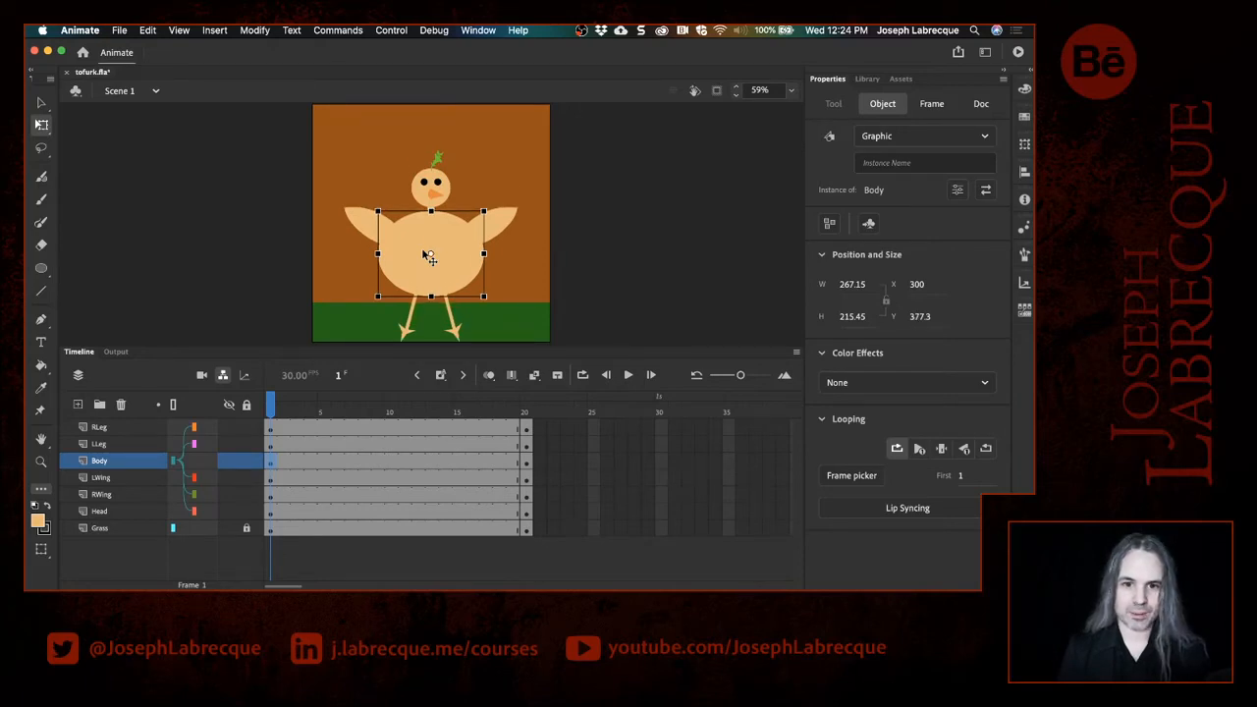
Step: Move the RLeg symbol up to Y 73.05 at frame 1 so that most of the leg tucks into the body
click(414, 325)
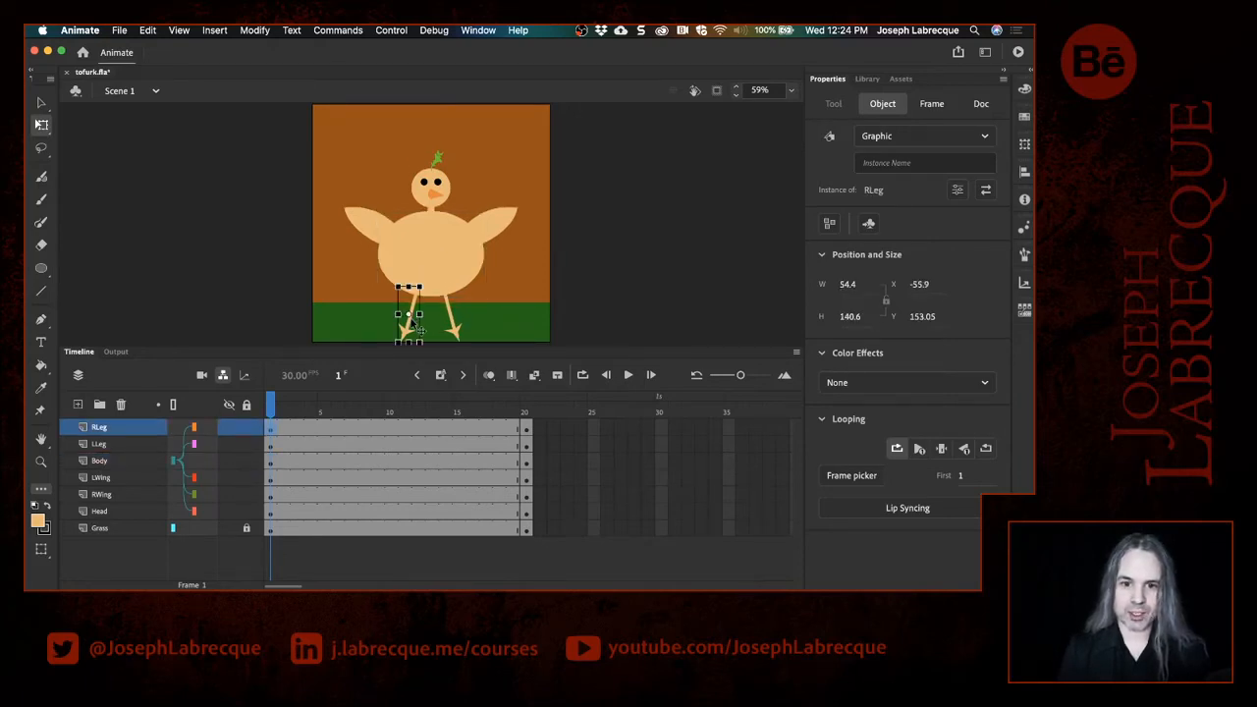
key(shift+Up)
key(shift+Up)
key(shift+Up)
key(shift+Up)
key(shift+Up)
key(shift+Up)
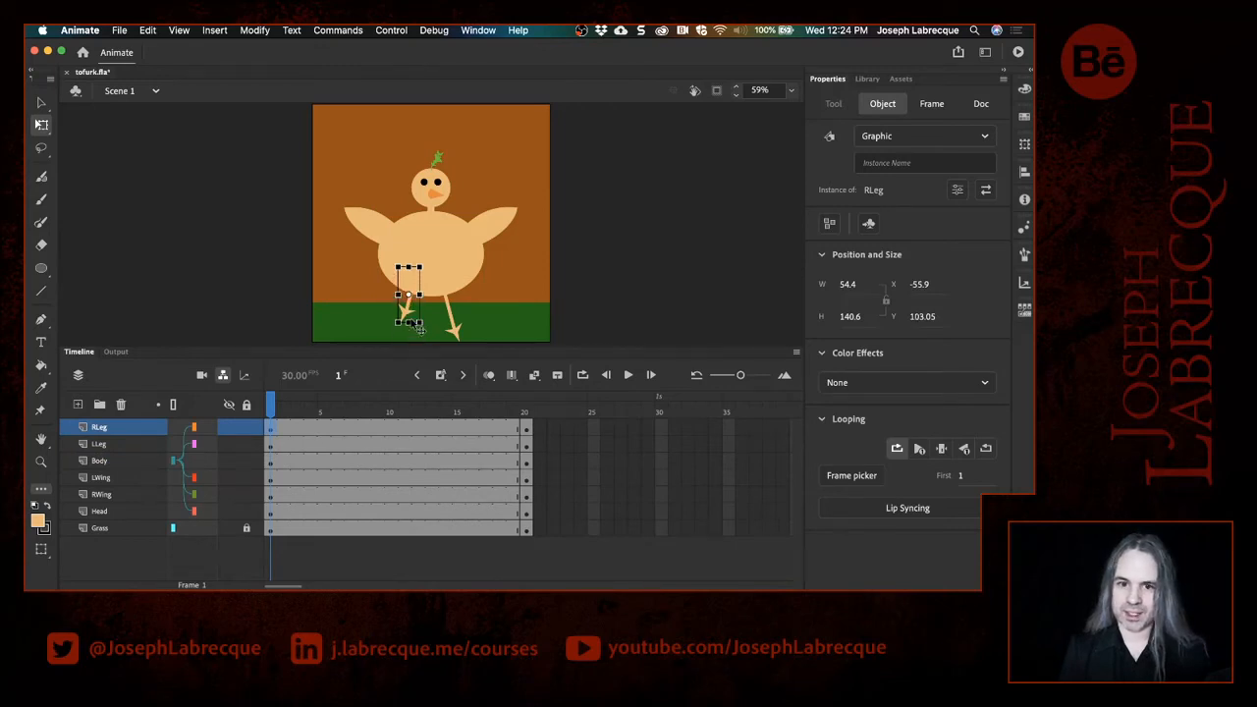
key(shift+Up)
key(shift+Up)
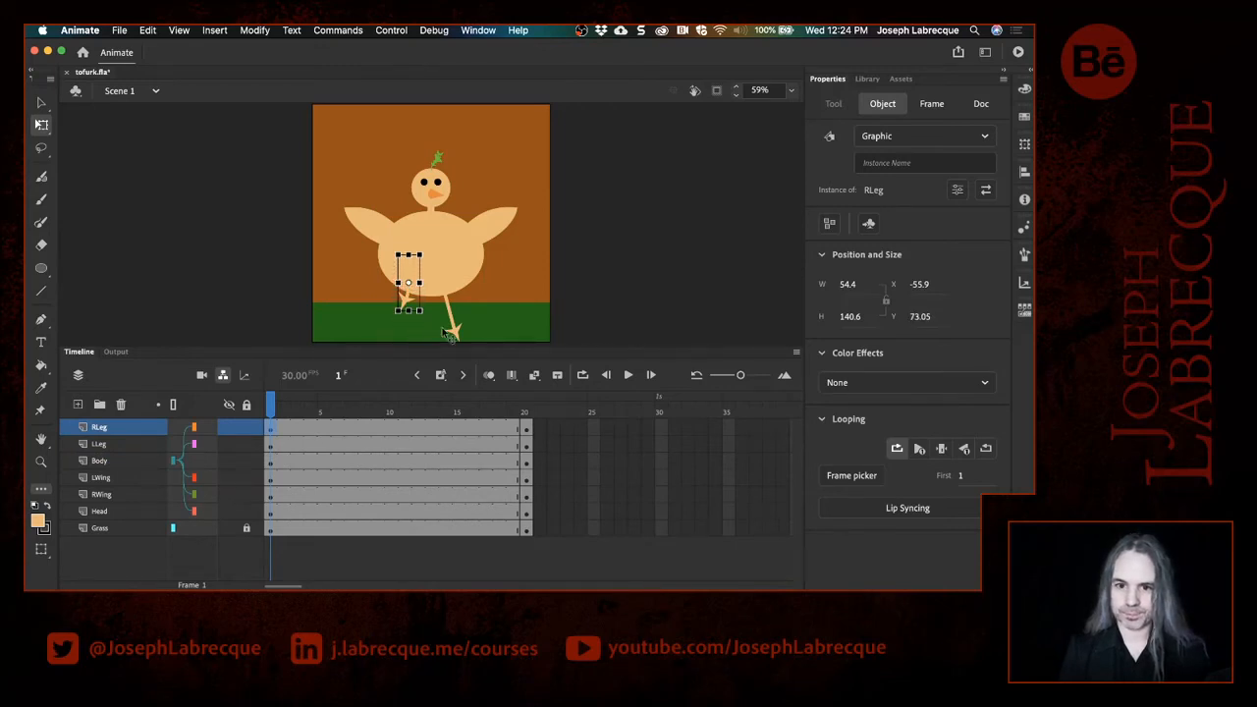
Step: Move the LLeg symbol up to Y 72.65 at frame 1 to match the height of the other leg
click(450, 328)
key(shift+Up)
key(shift+Up)
key(shift+Up)
key(shift+Up)
key(shift+Up)
key(shift+Up)
key(shift+Up)
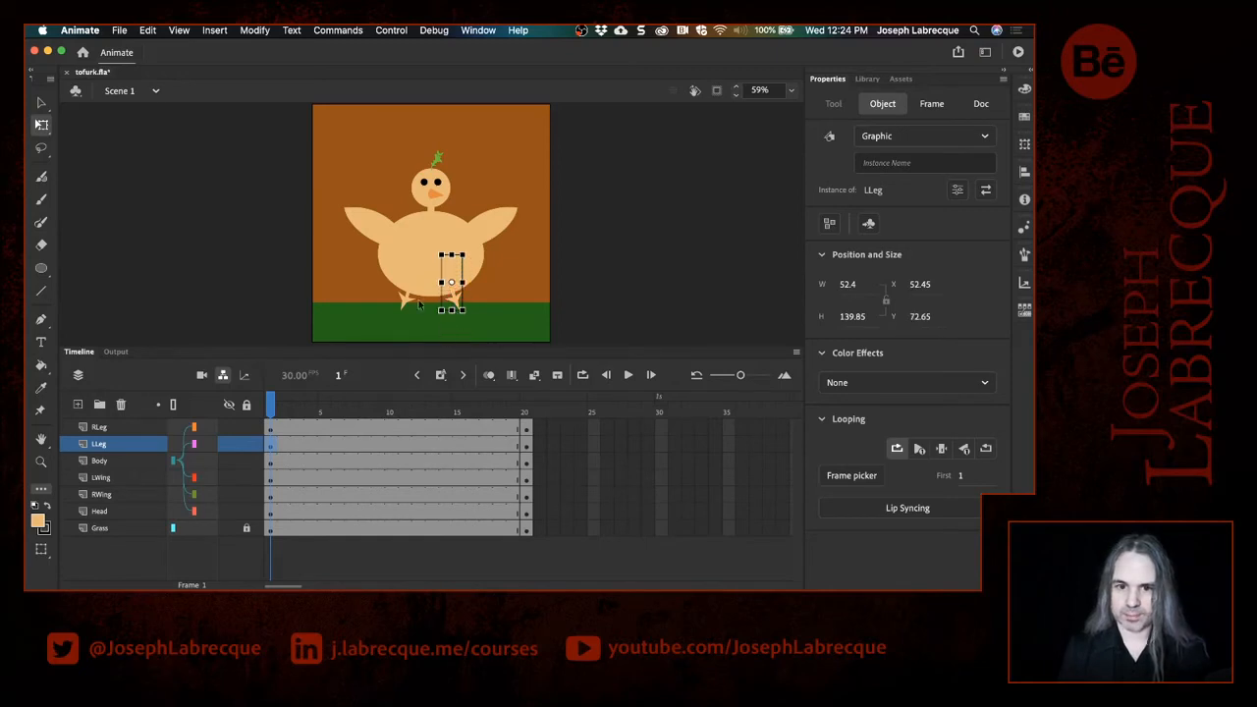
Step: Lower the Body symbol to Y 427.3 at frame 1 so the shortened character sits on the grass
click(407, 259)
key(shift+Down)
key(shift+Down)
key(shift+Down)
key(shift+Down)
key(shift+Down)
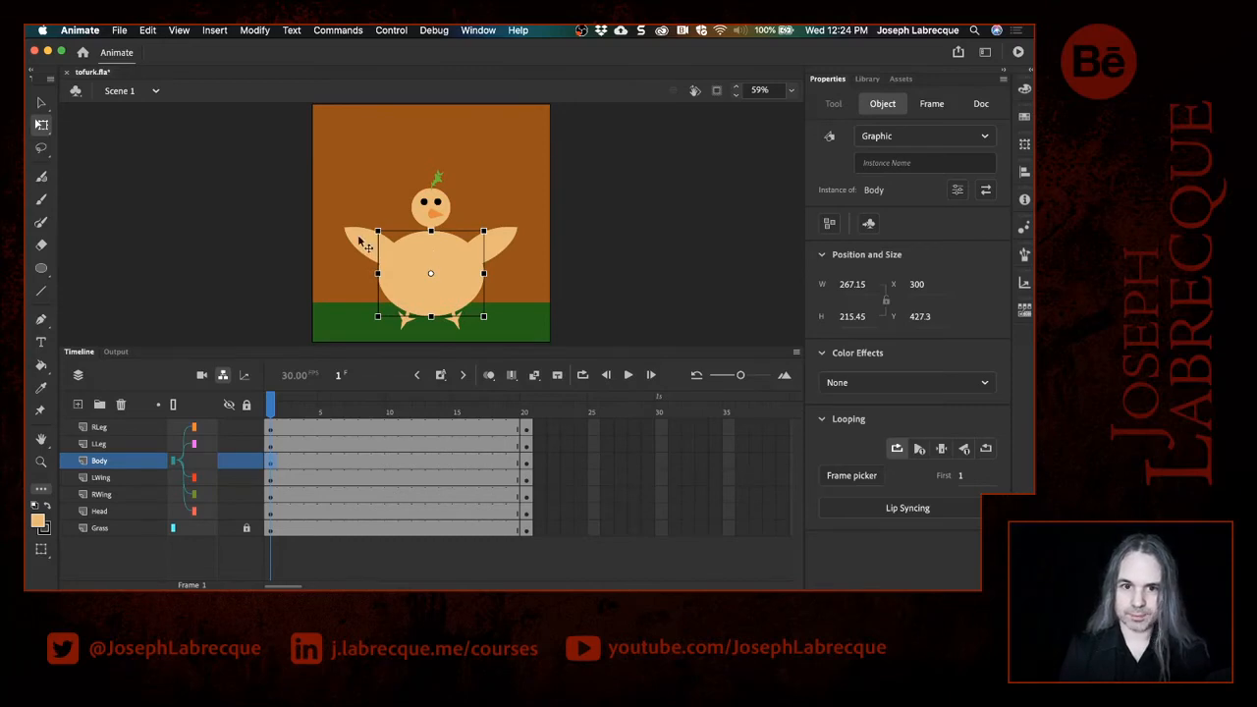
Step: Rotate the RWing and LWing symbols downward about their transformation points at frame 1 to fold both wings against the body
click(360, 247)
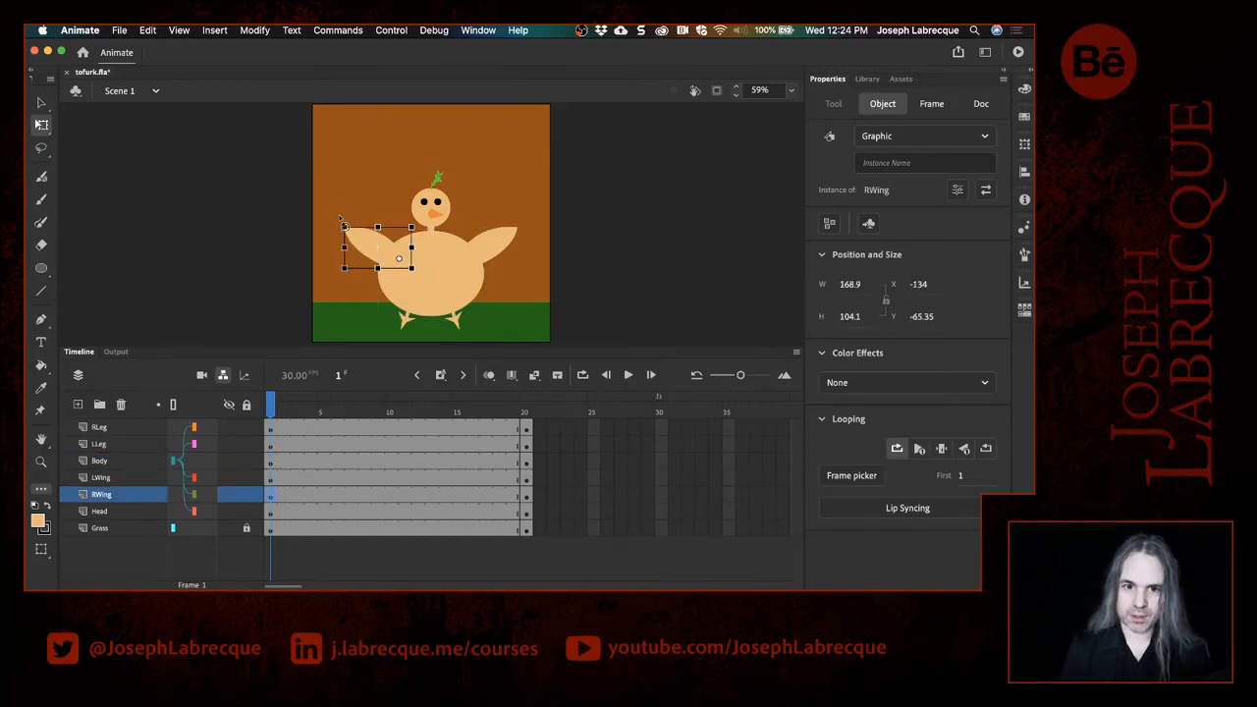
drag(341, 218, 396, 324)
click(462, 259)
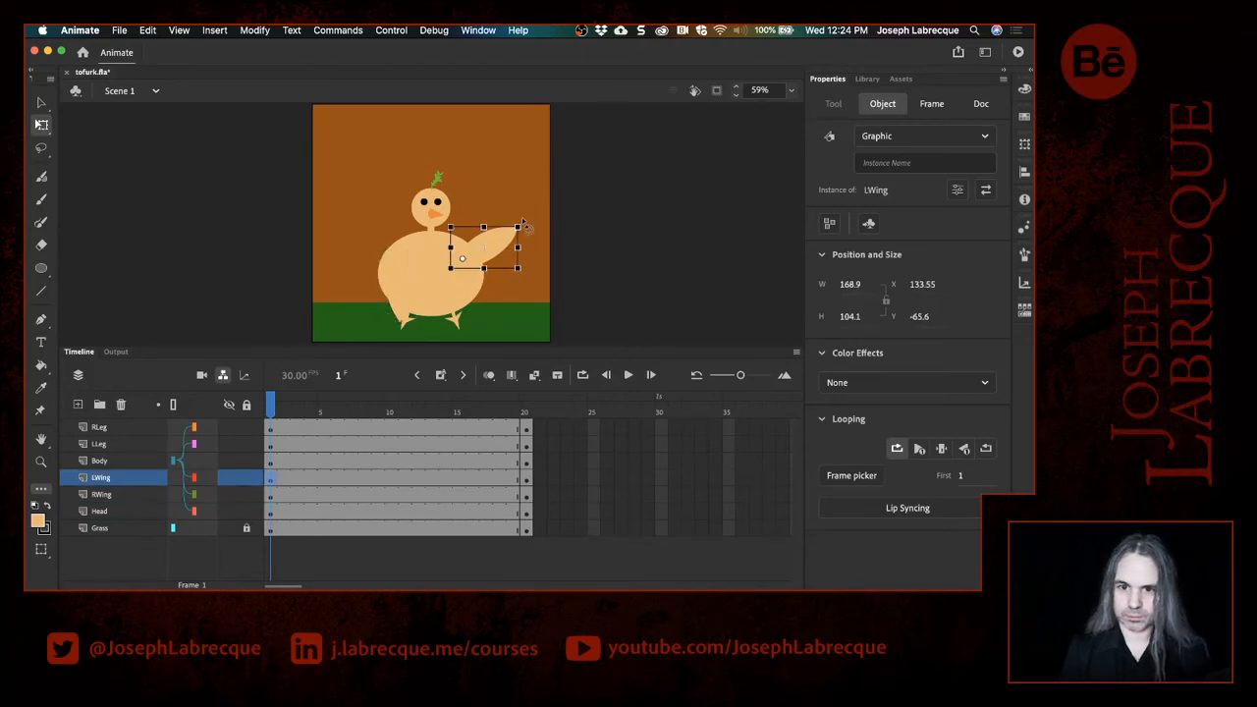
drag(520, 226, 479, 342)
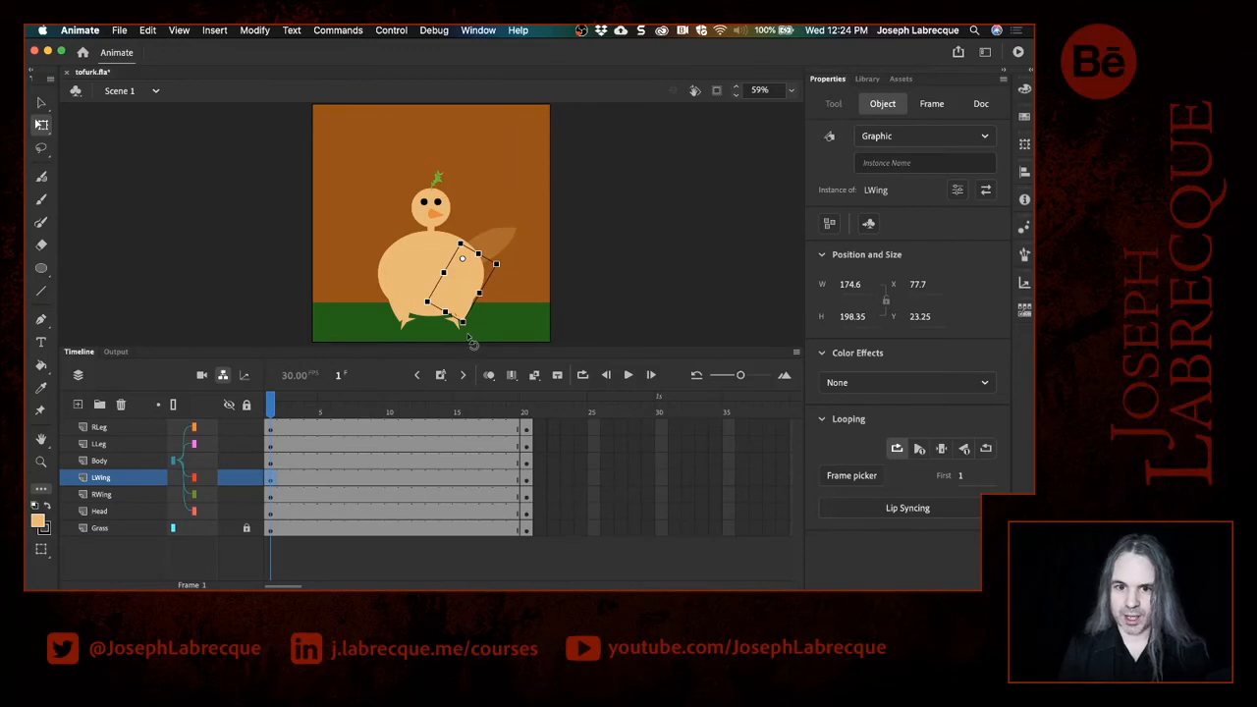
drag(473, 341, 462, 349)
Step: Move the Head symbol down to Y 32.45 at frame 1 to hide it behind the body, and deselect it
click(436, 208)
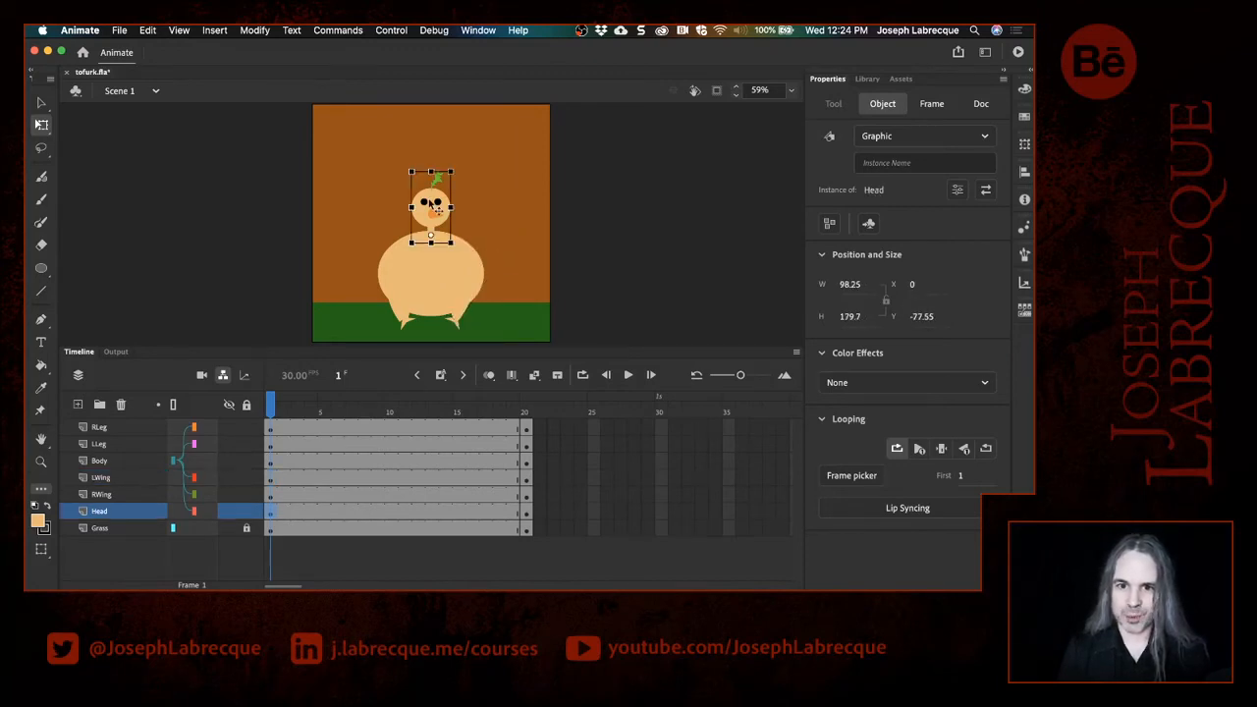
key(shift+Down)
key(shift+Down)
key(shift+Down)
key(shift+Down)
key(shift+Down)
key(shift+Down)
key(shift+Down)
key(shift+Down)
key(shift+Down)
key(shift+Down)
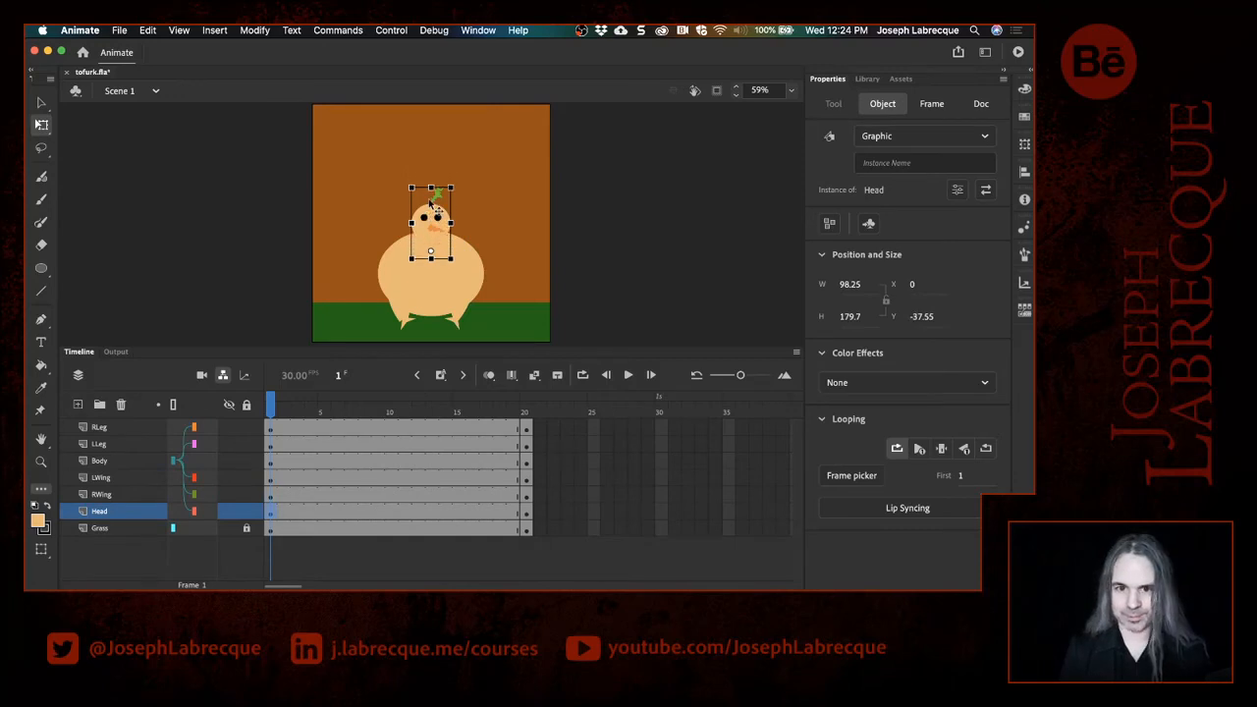
key(shift+Down)
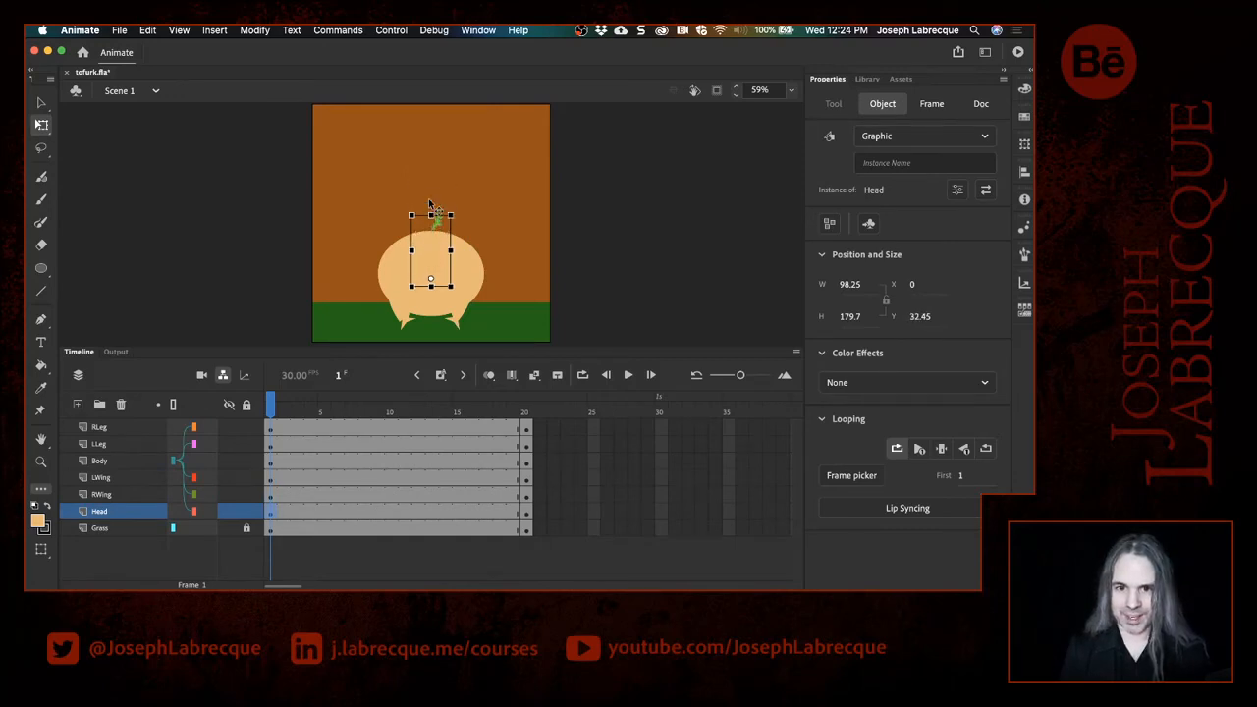
click(605, 246)
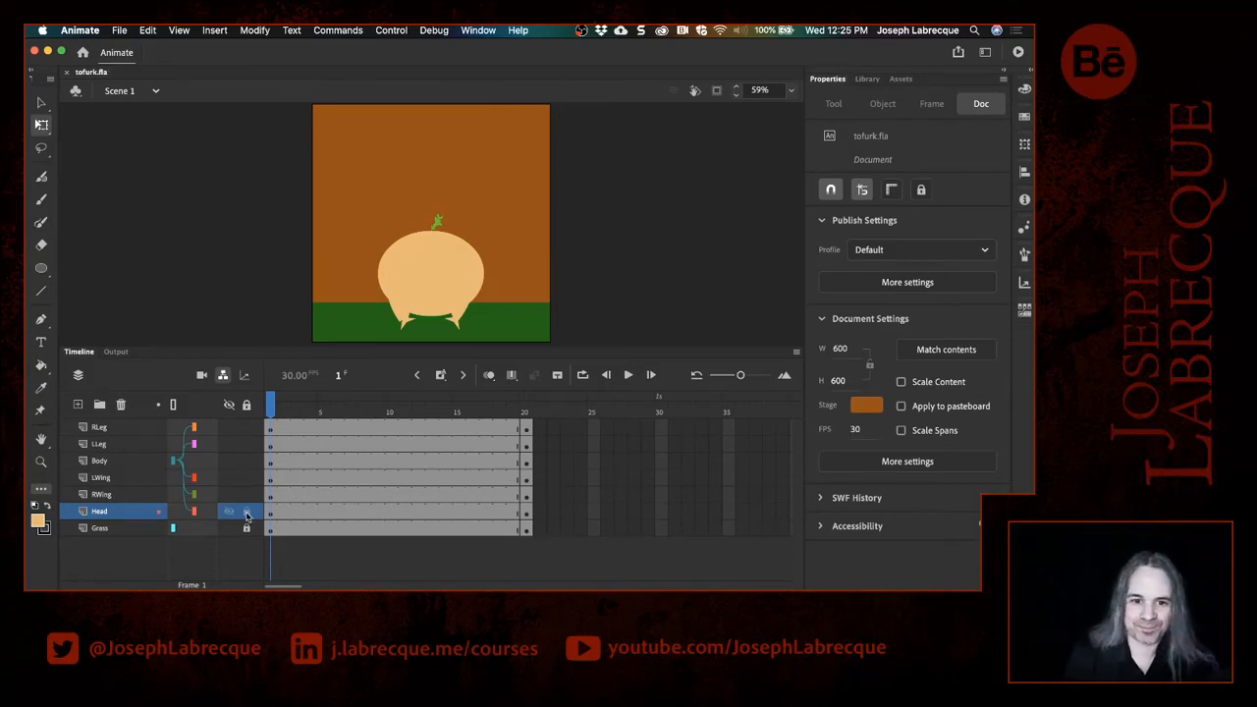
Step: Clear the Grass layer's keyframe at frame 20 and scrub the playhead back to frame 5
drag(275, 406, 594, 417)
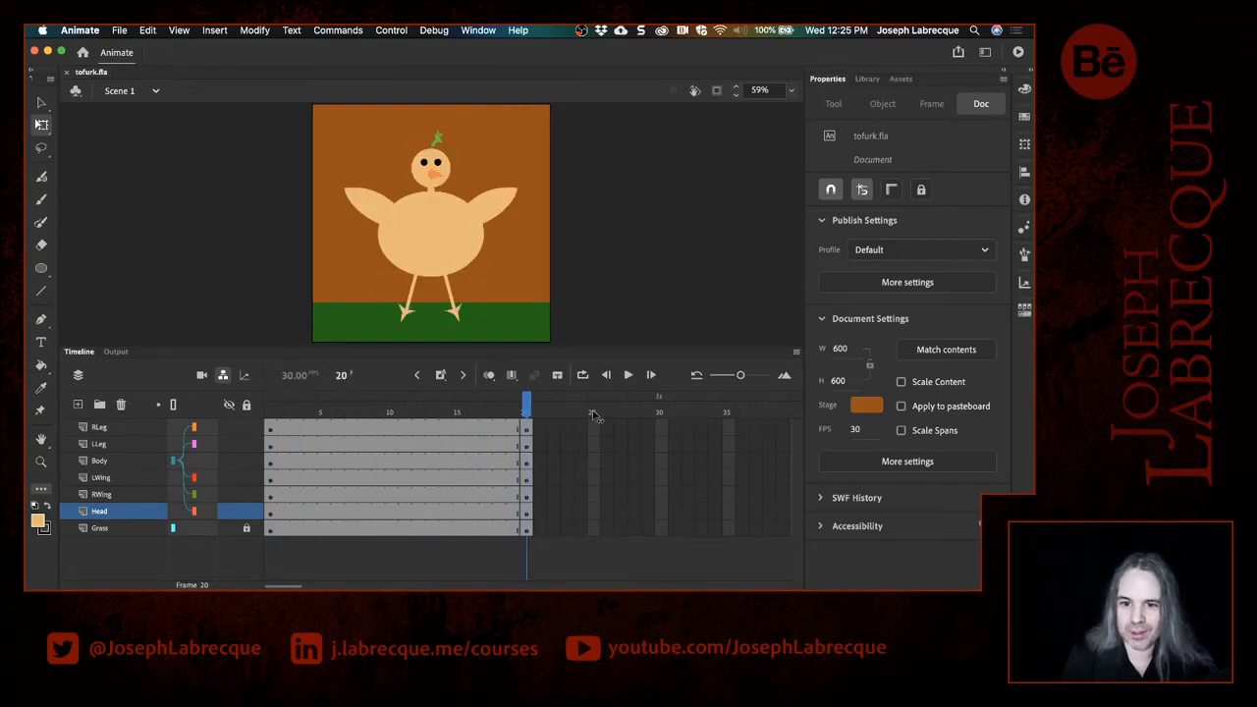
click(527, 531)
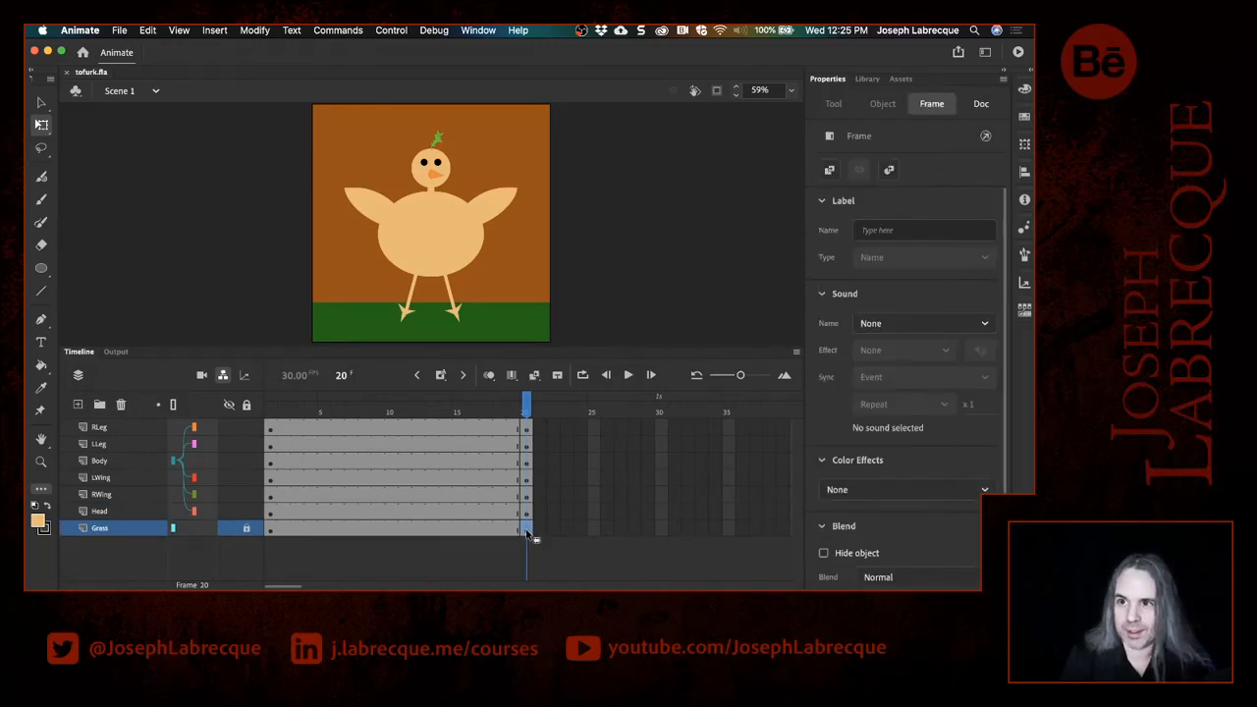
right_click(527, 533)
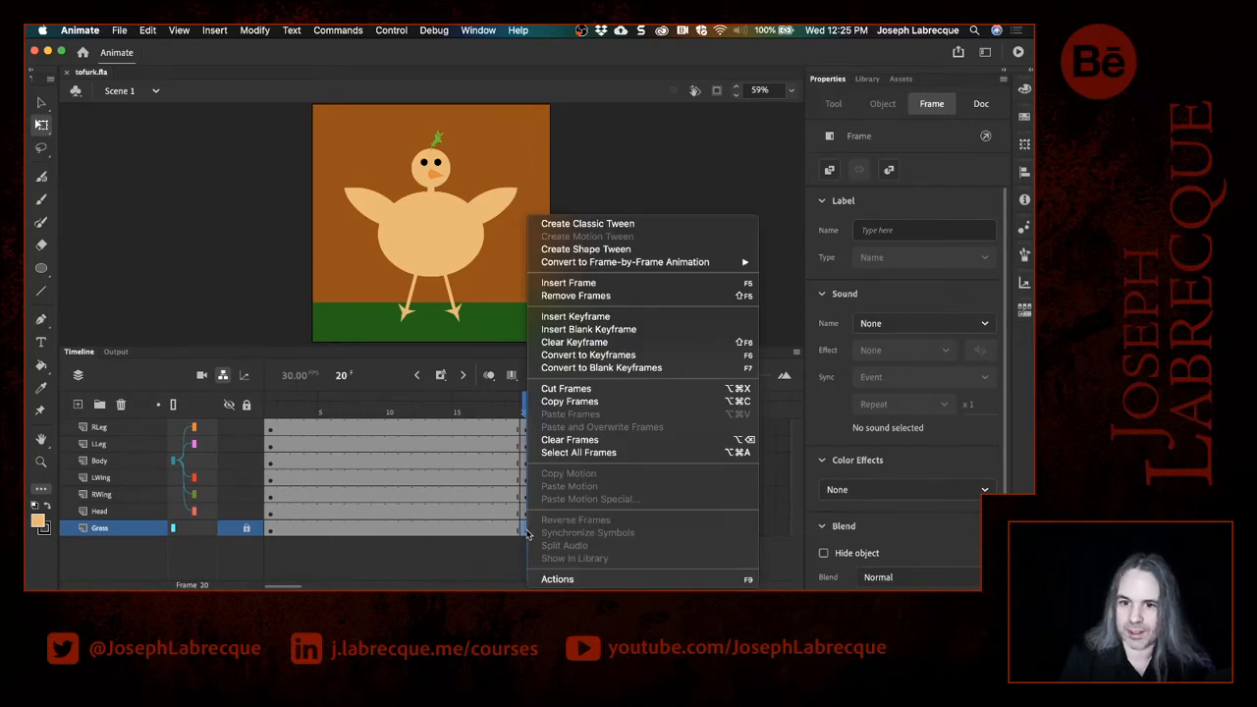
click(648, 342)
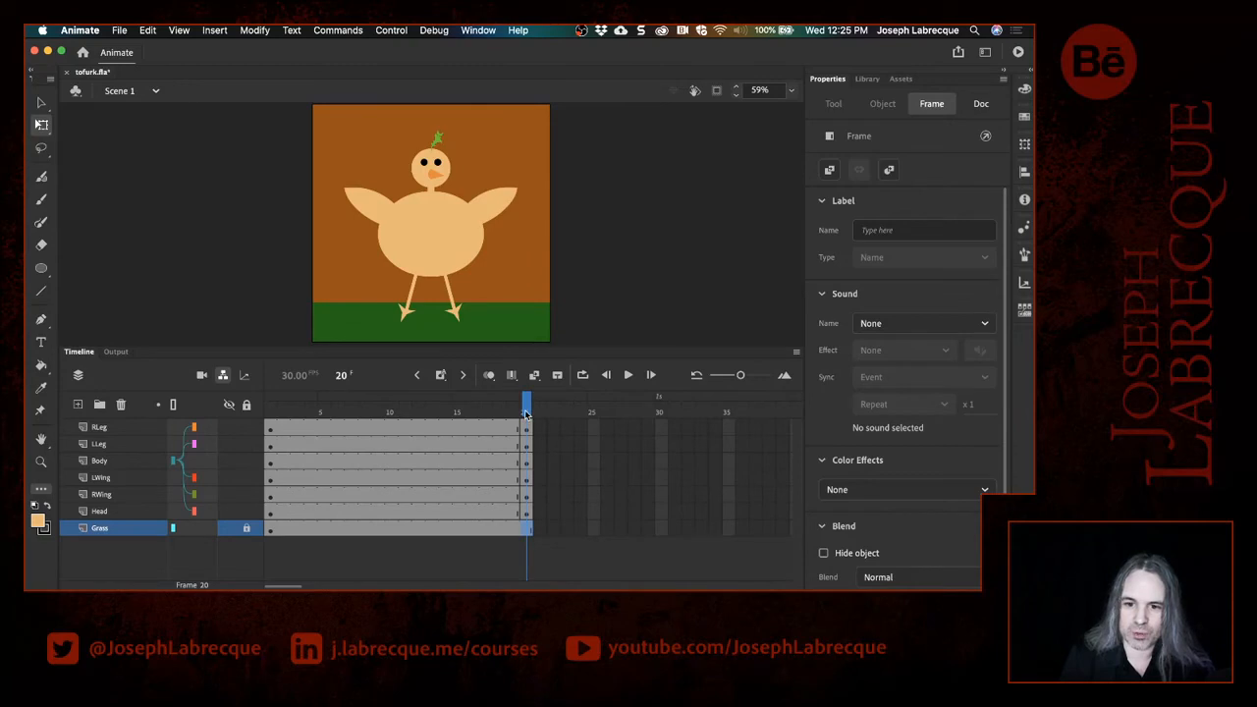
drag(525, 412, 324, 412)
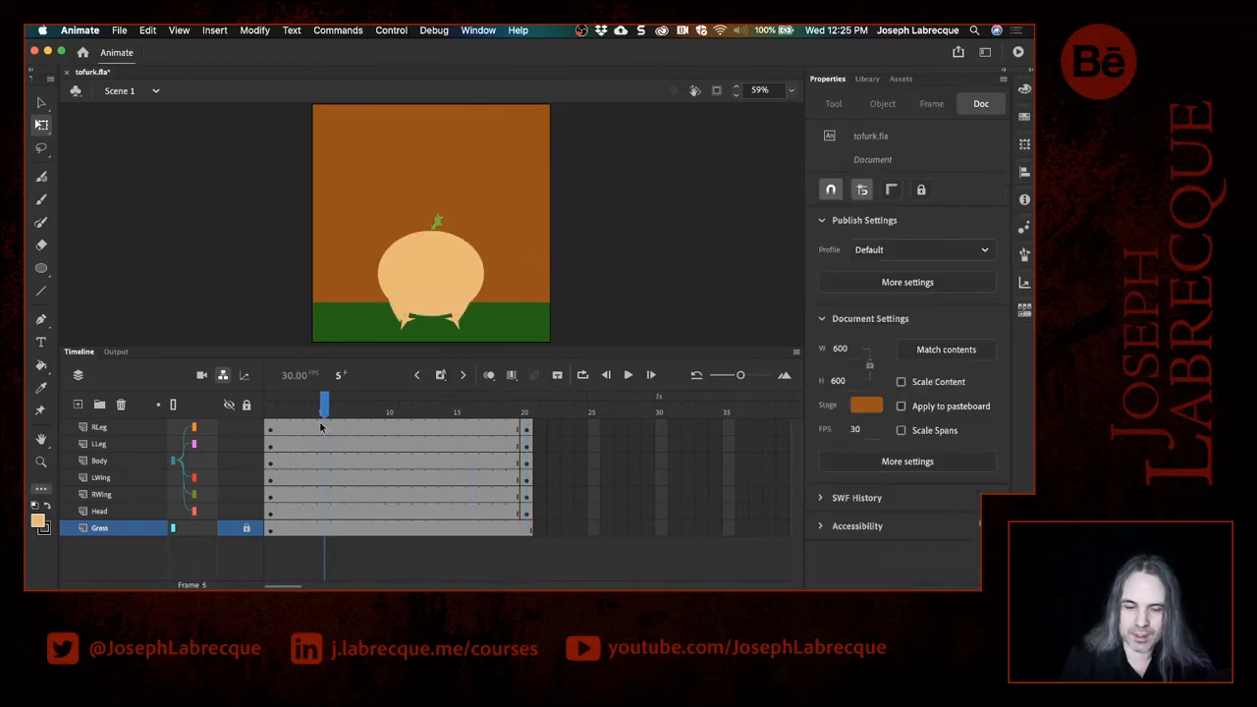
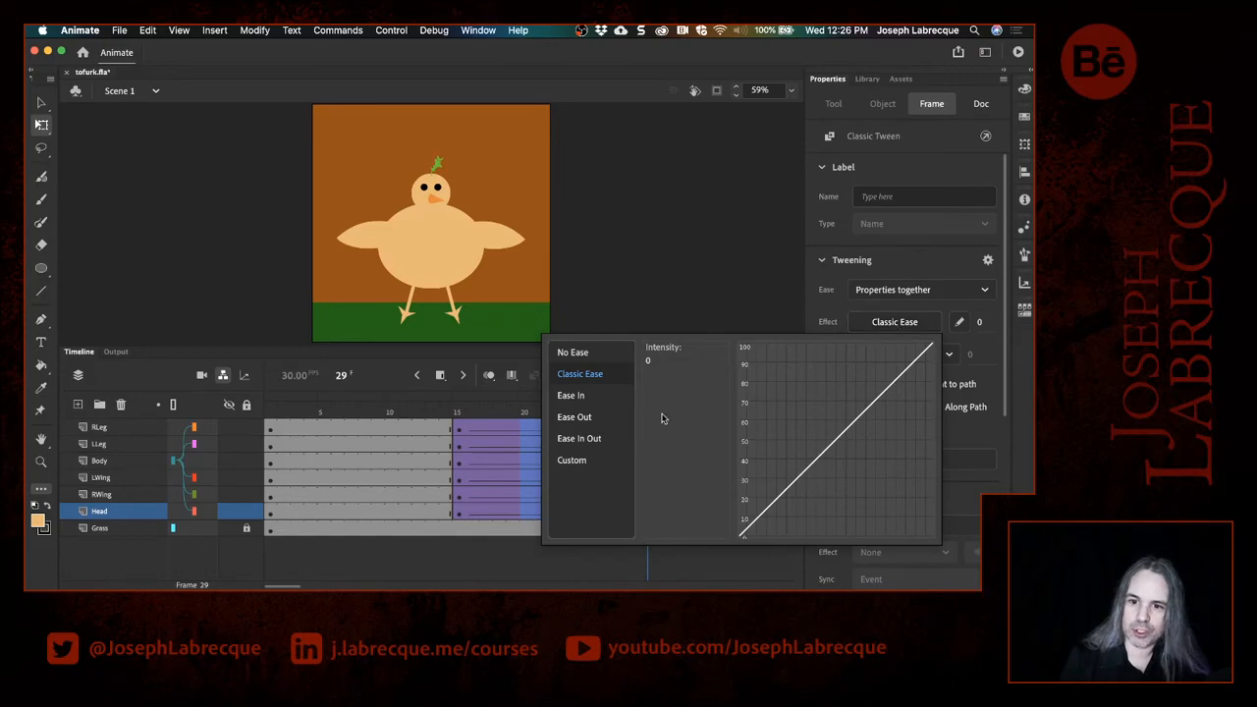
Step: Compare the easing presets and apply Cubic Ease-In-Out to the selected classic tweens on the six character layers
click(584, 397)
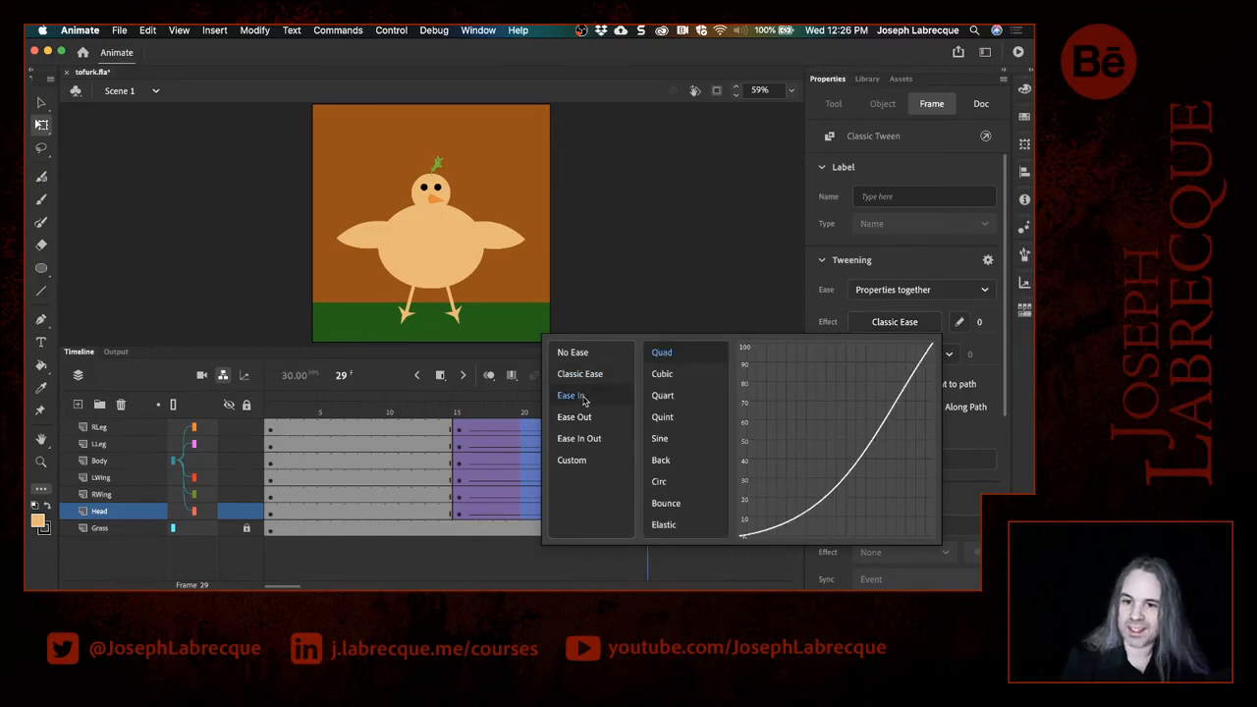
click(583, 440)
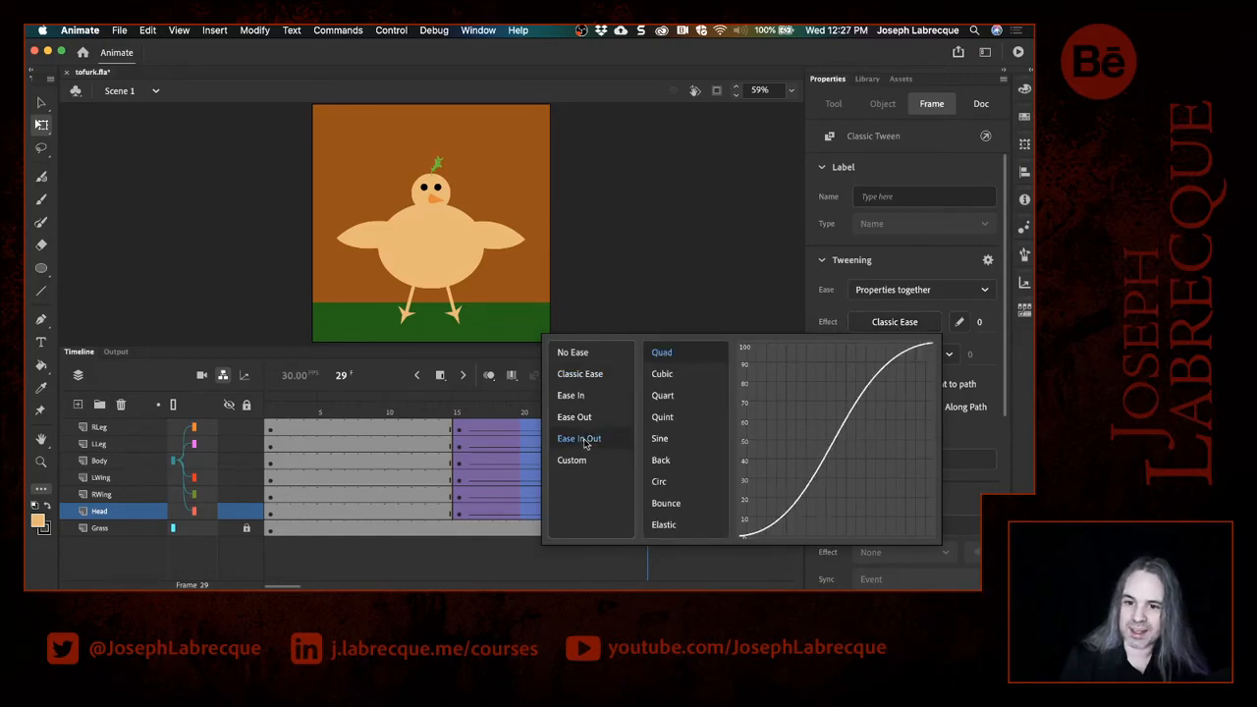
click(663, 375)
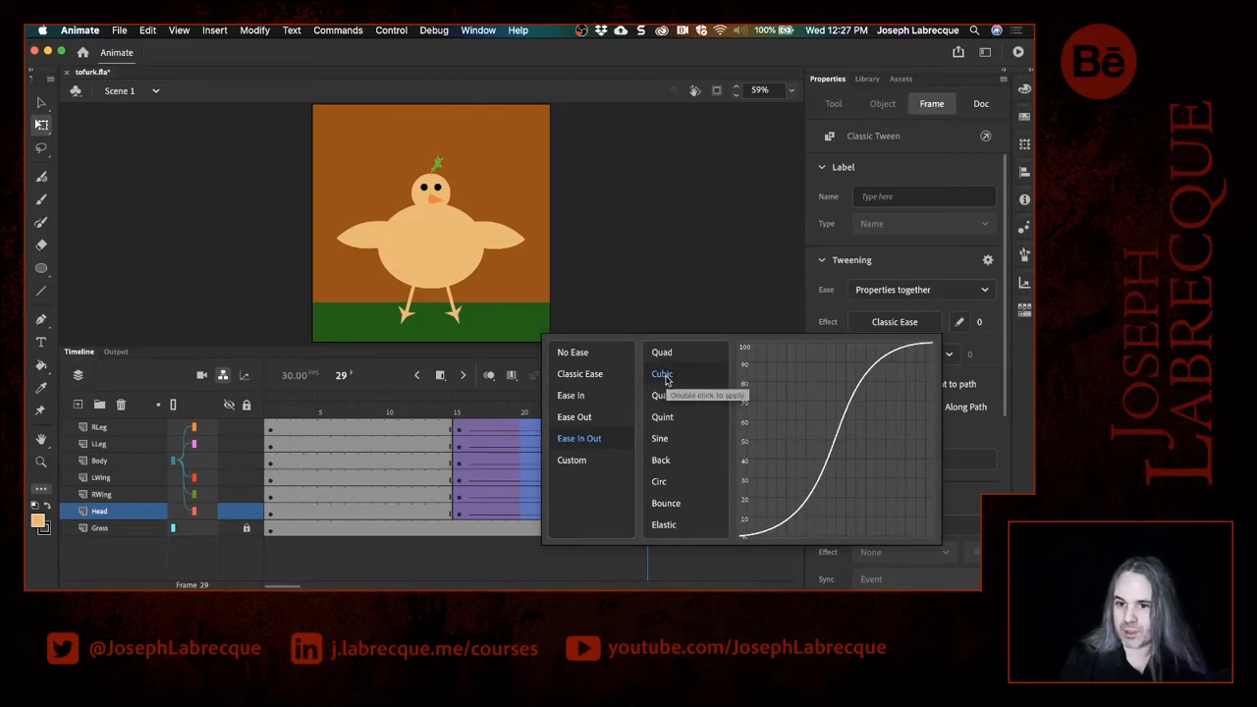
click(667, 396)
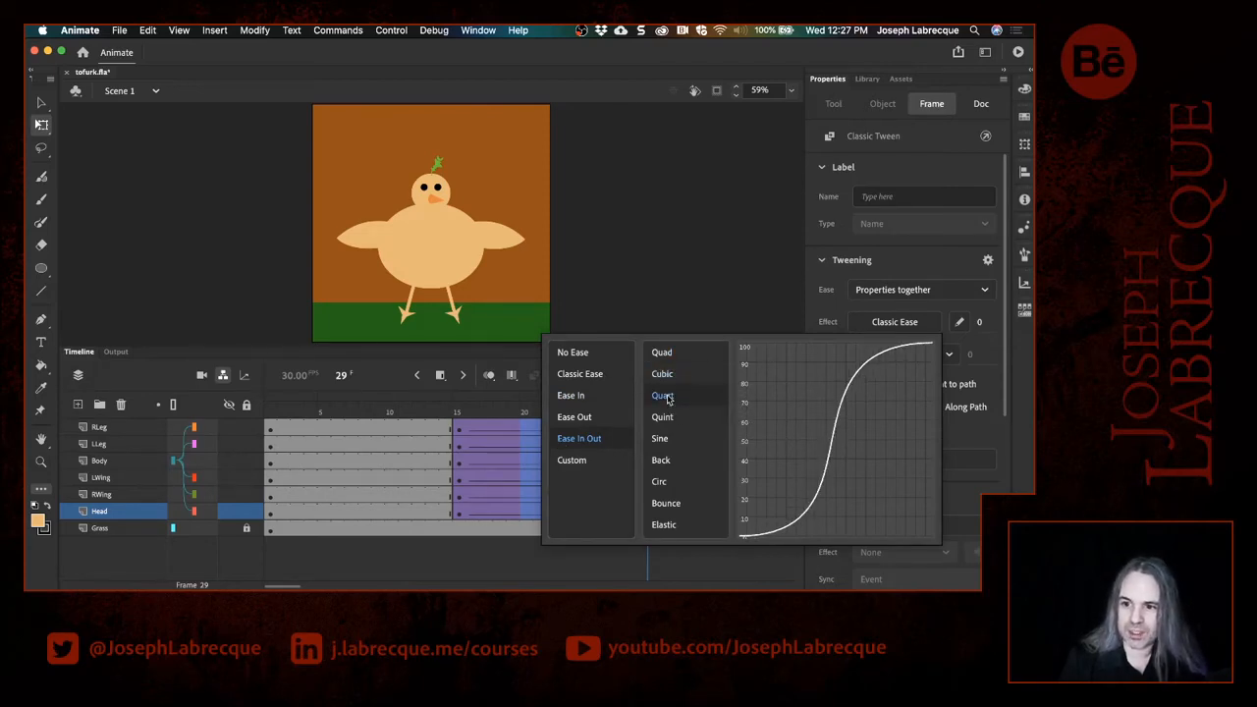
click(672, 359)
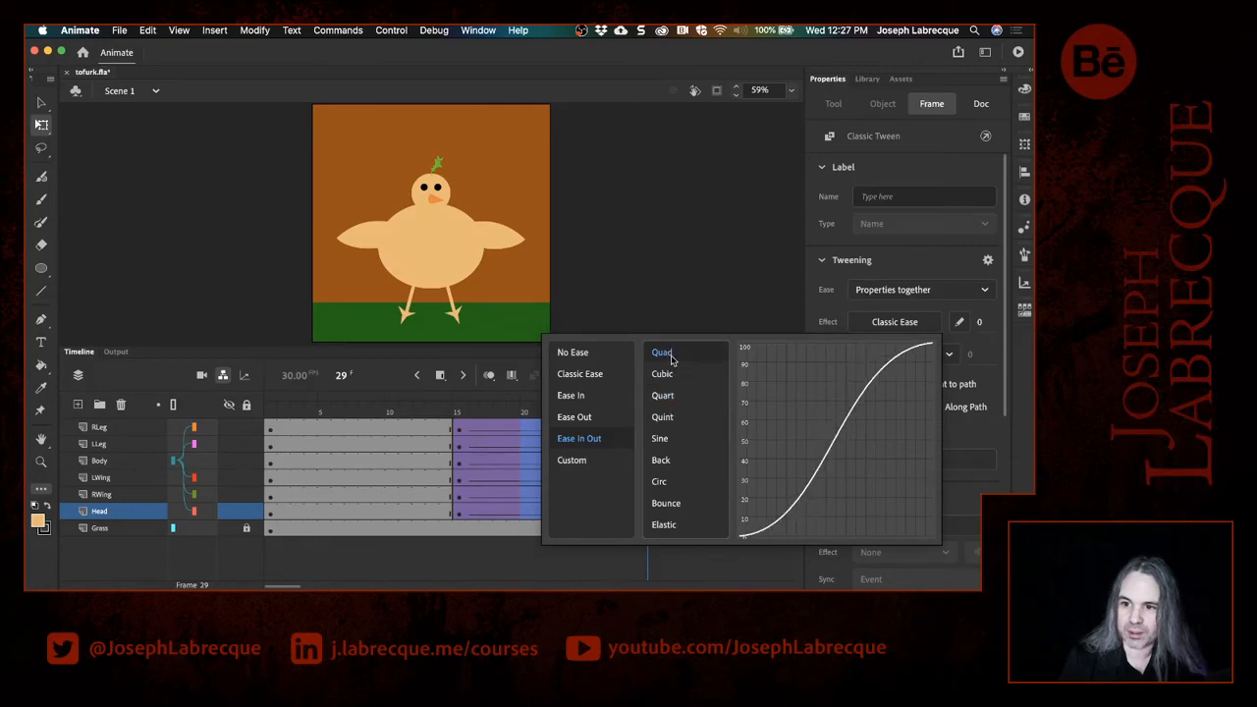
click(673, 378)
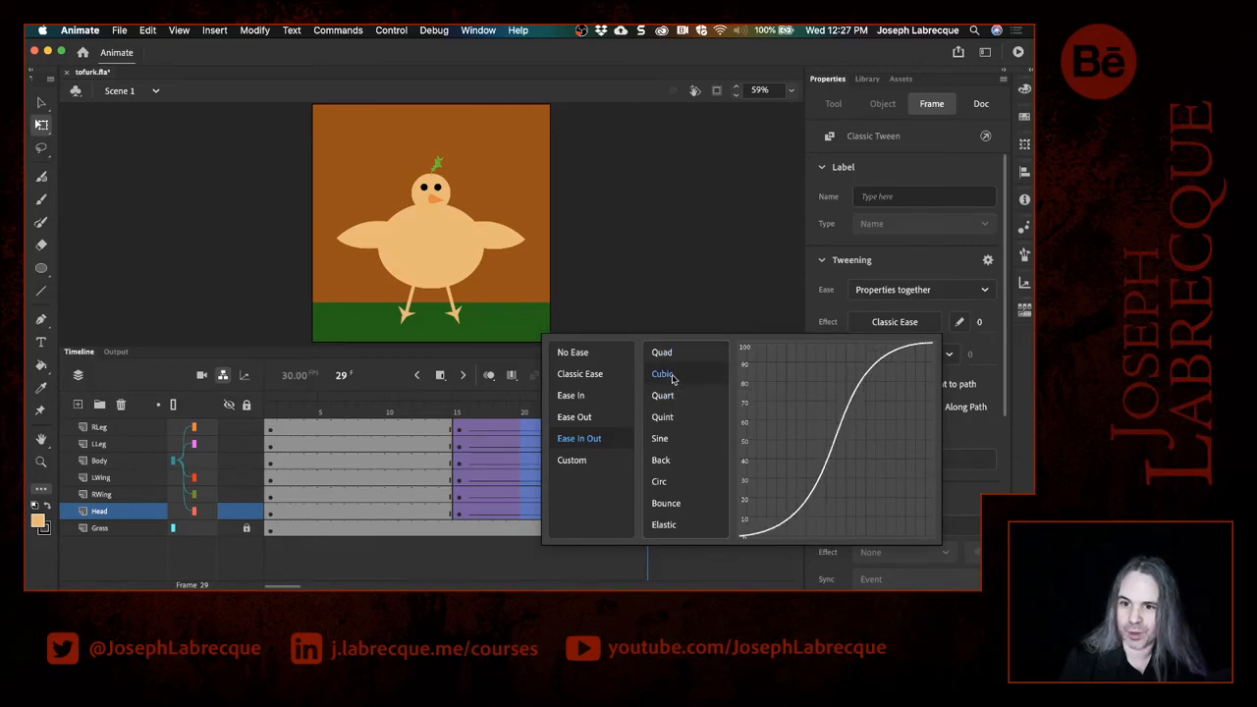
double_click(662, 376)
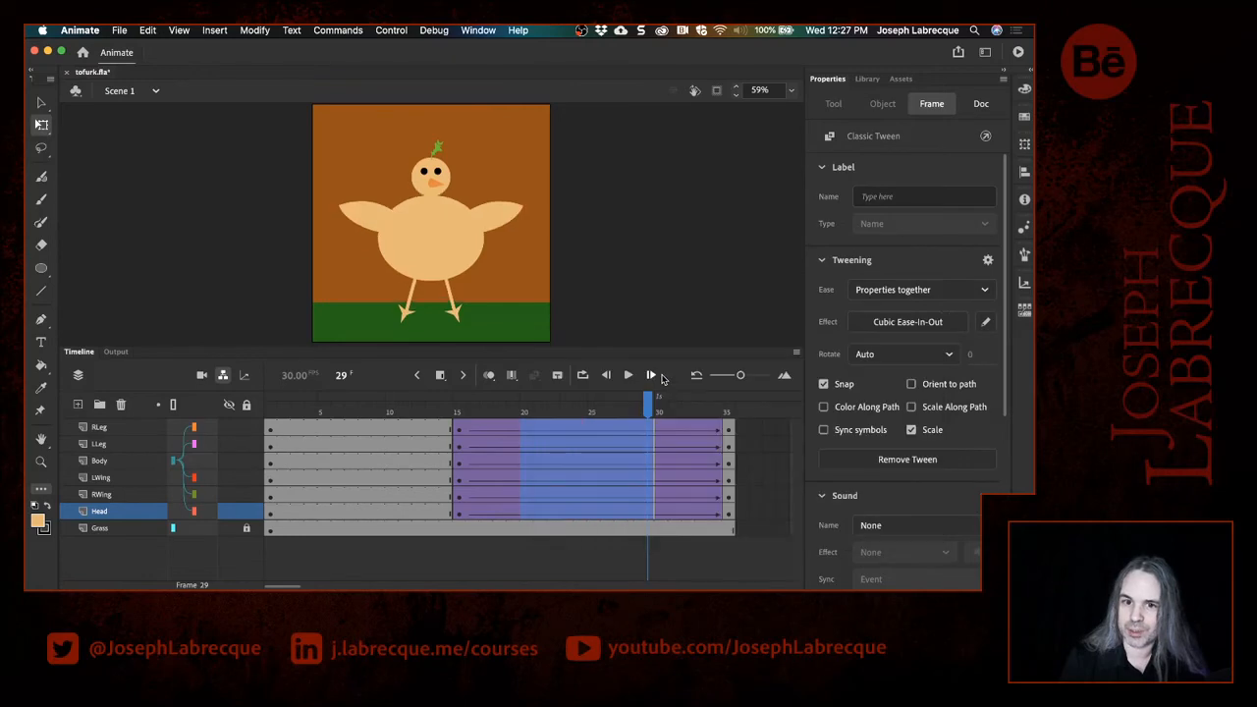
Step: Play the animation from frame 1 to preview the eased character motion
click(270, 411)
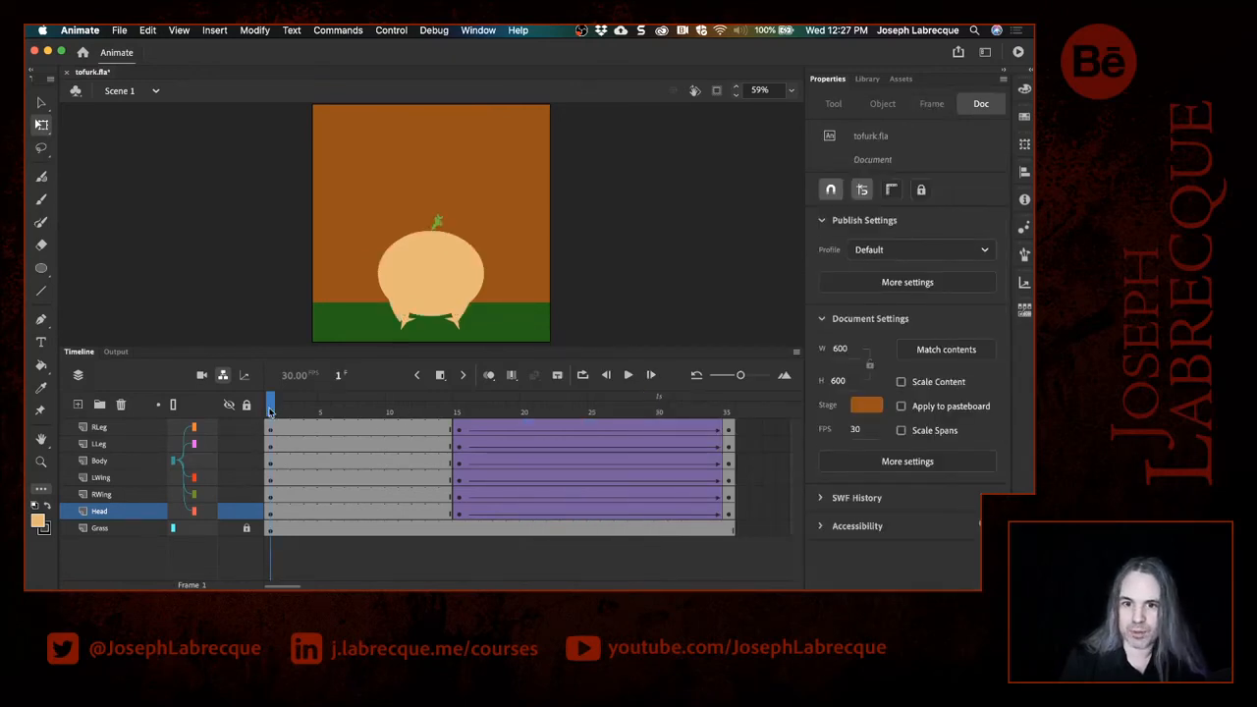
key(Return)
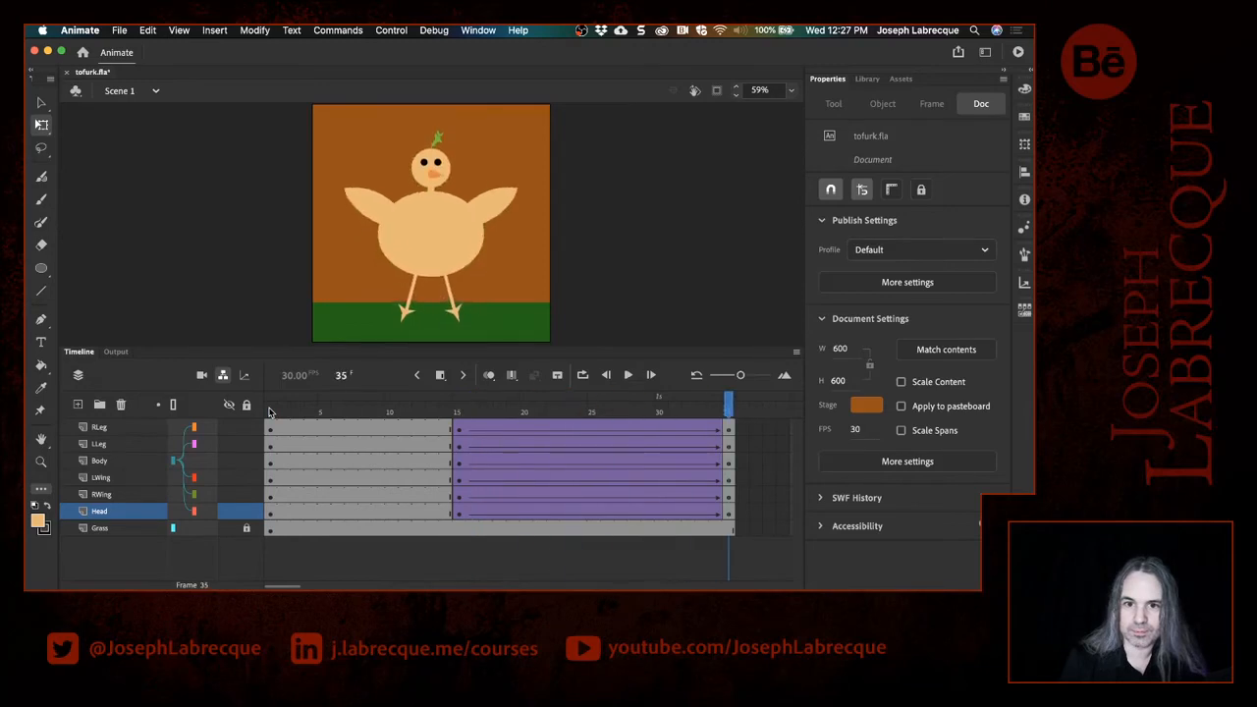
key(Return)
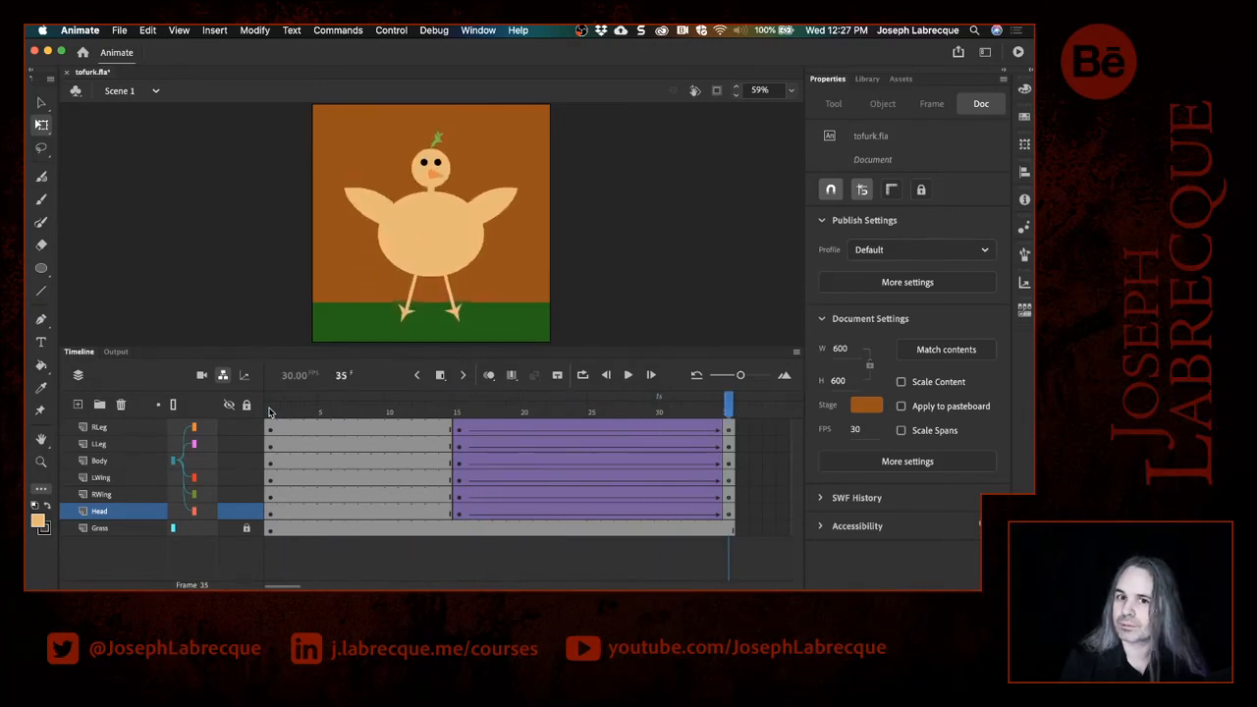
Step: Replay the animation and move the Body symbol down to Y 337.3 at frame 35
key(Return)
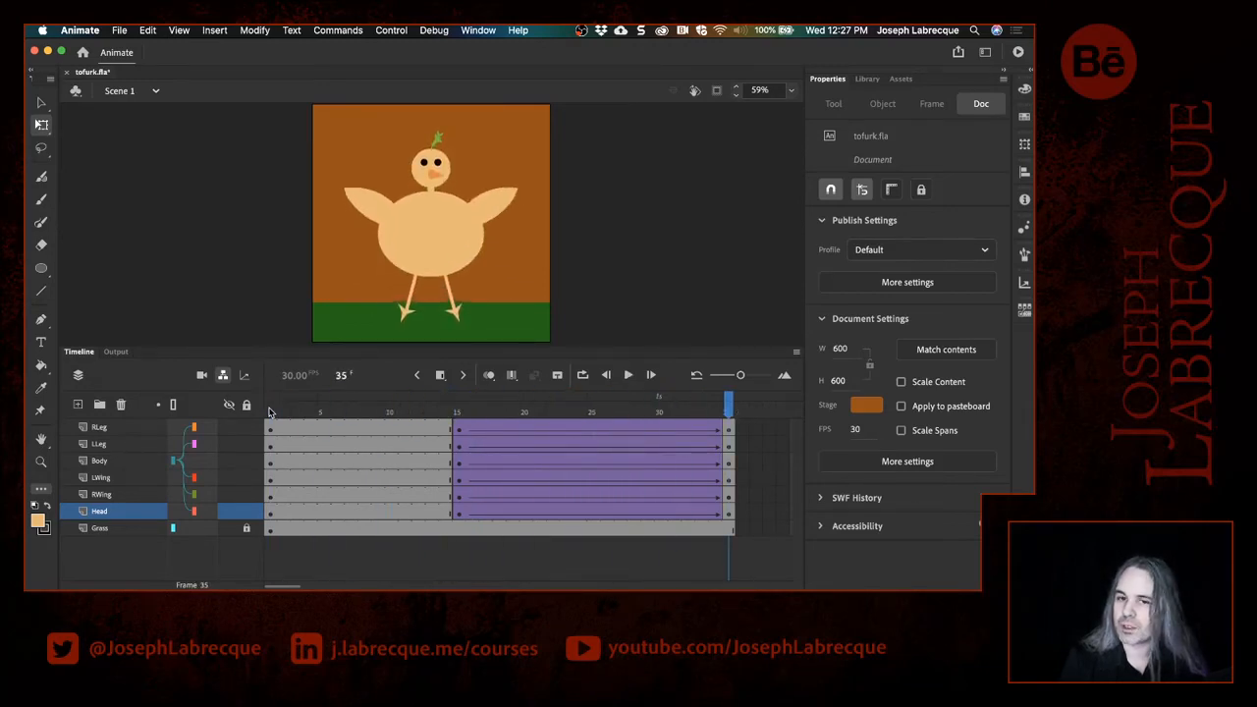
key(Return)
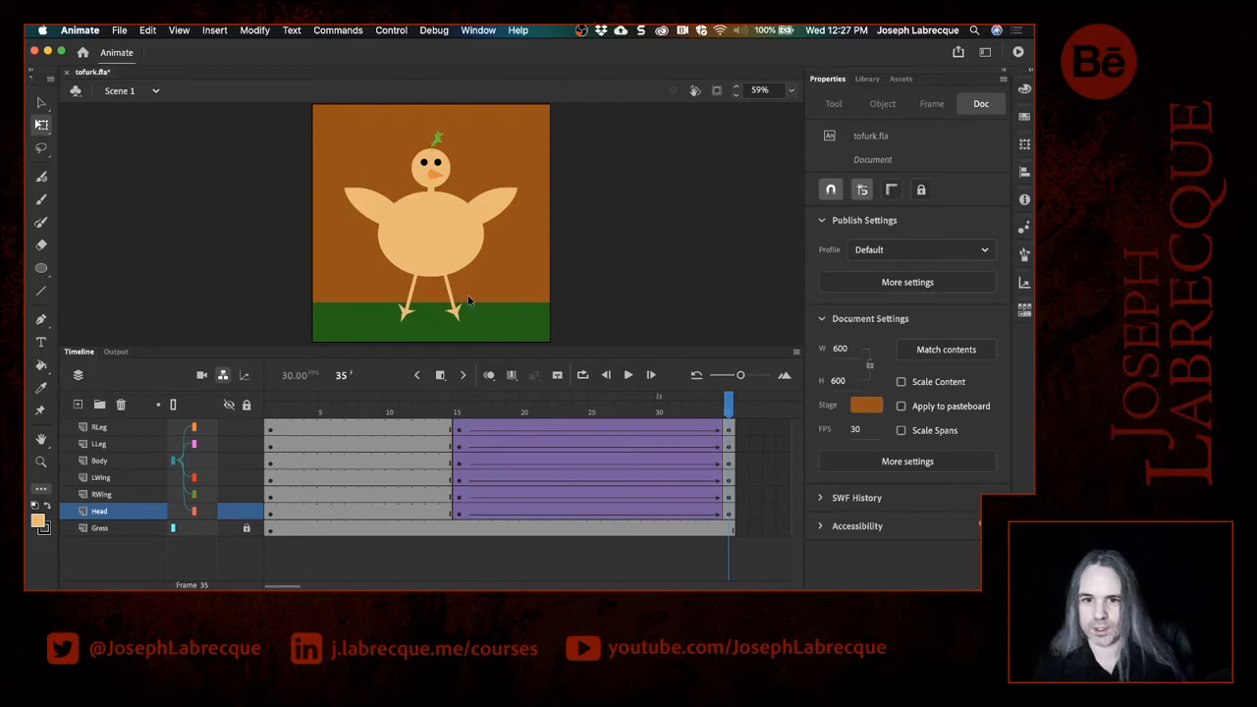
click(456, 263)
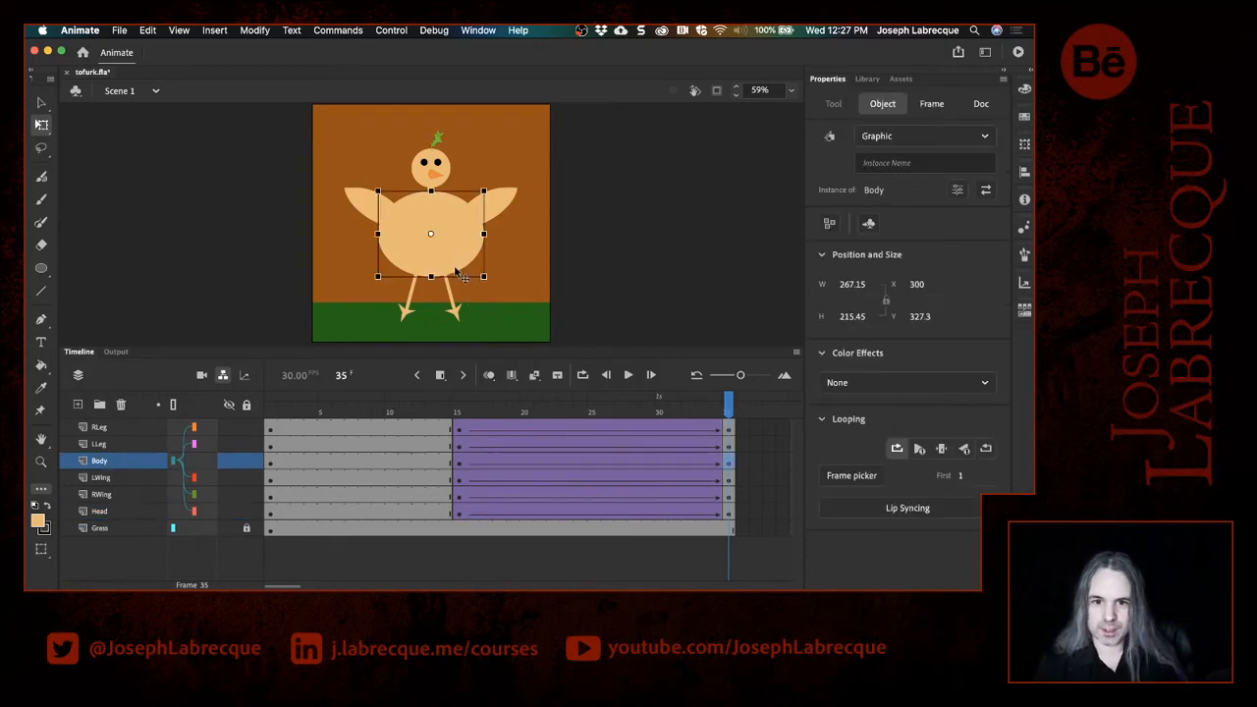
click(459, 403)
click(731, 403)
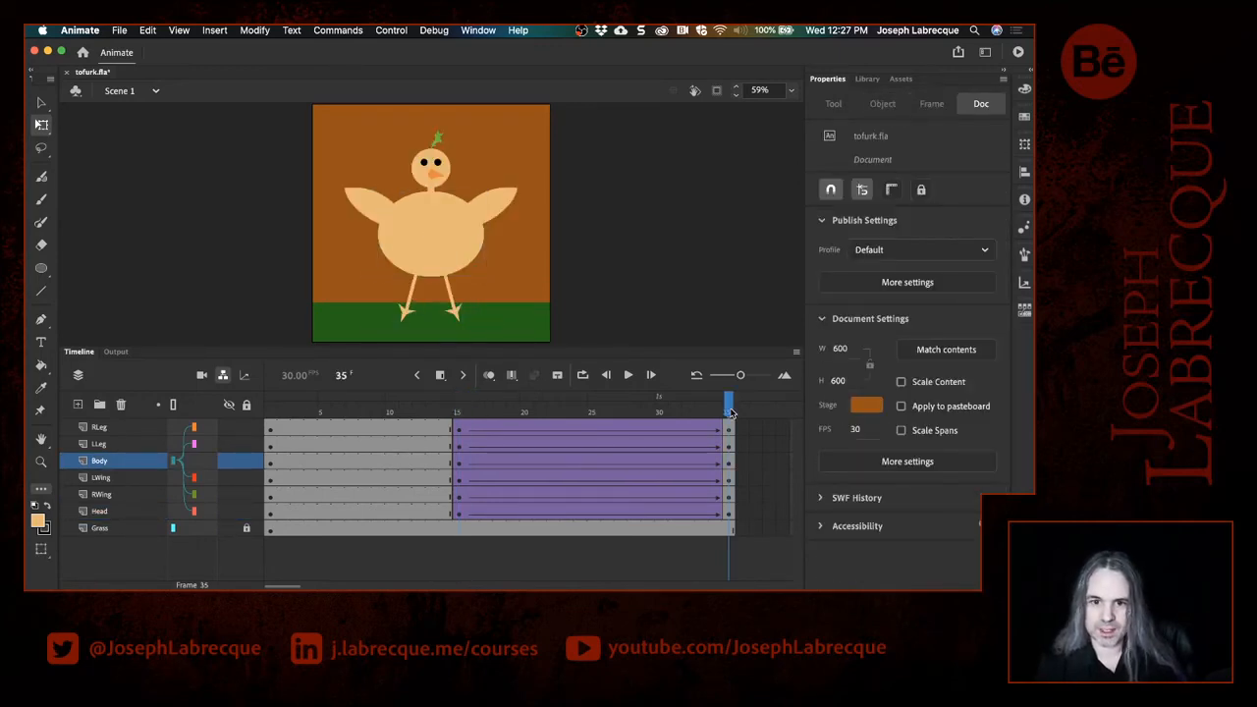
click(474, 268)
key(shift+Down)
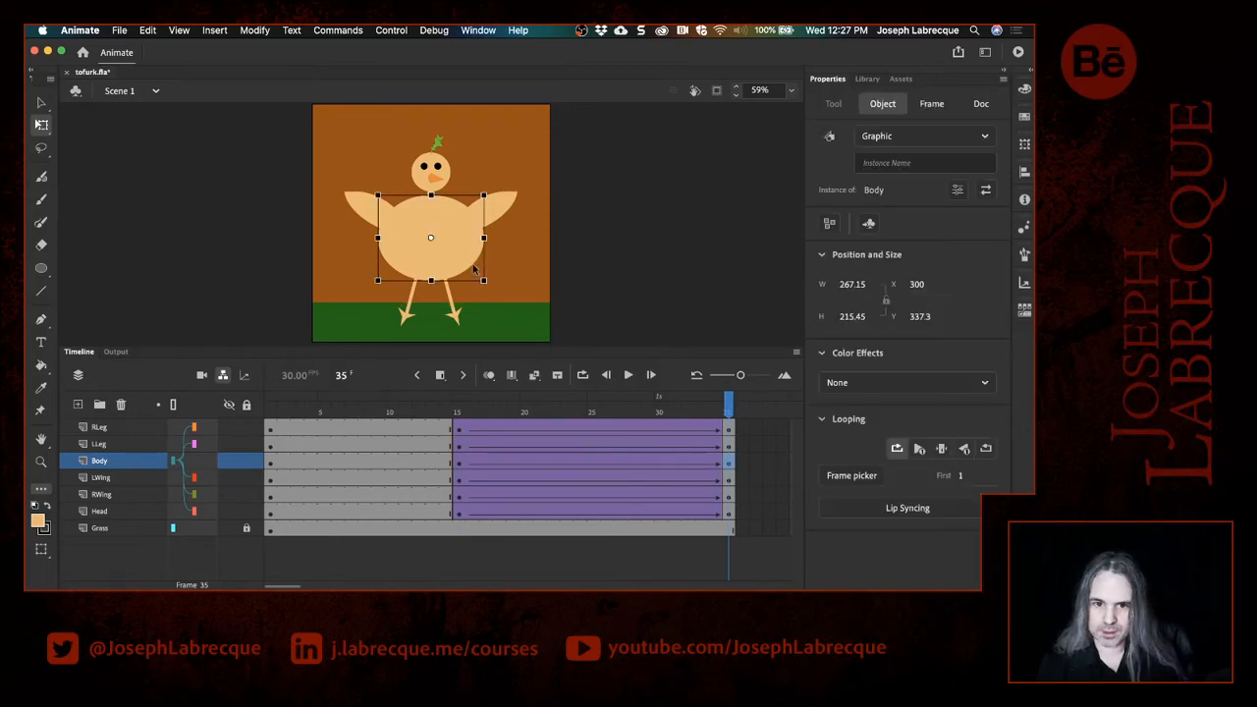
Step: Compare the character's pose between frames 15 and 35 to check the lowered body, and deselect it
click(457, 414)
click(457, 414)
click(713, 414)
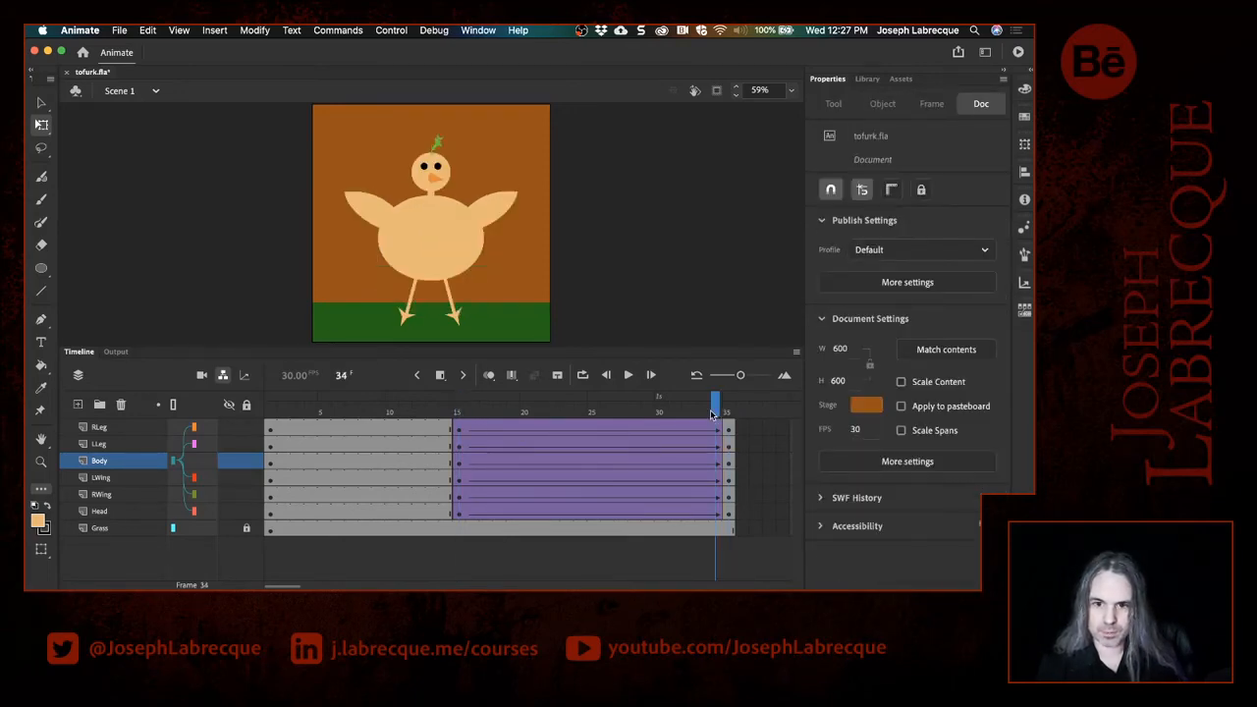
click(727, 412)
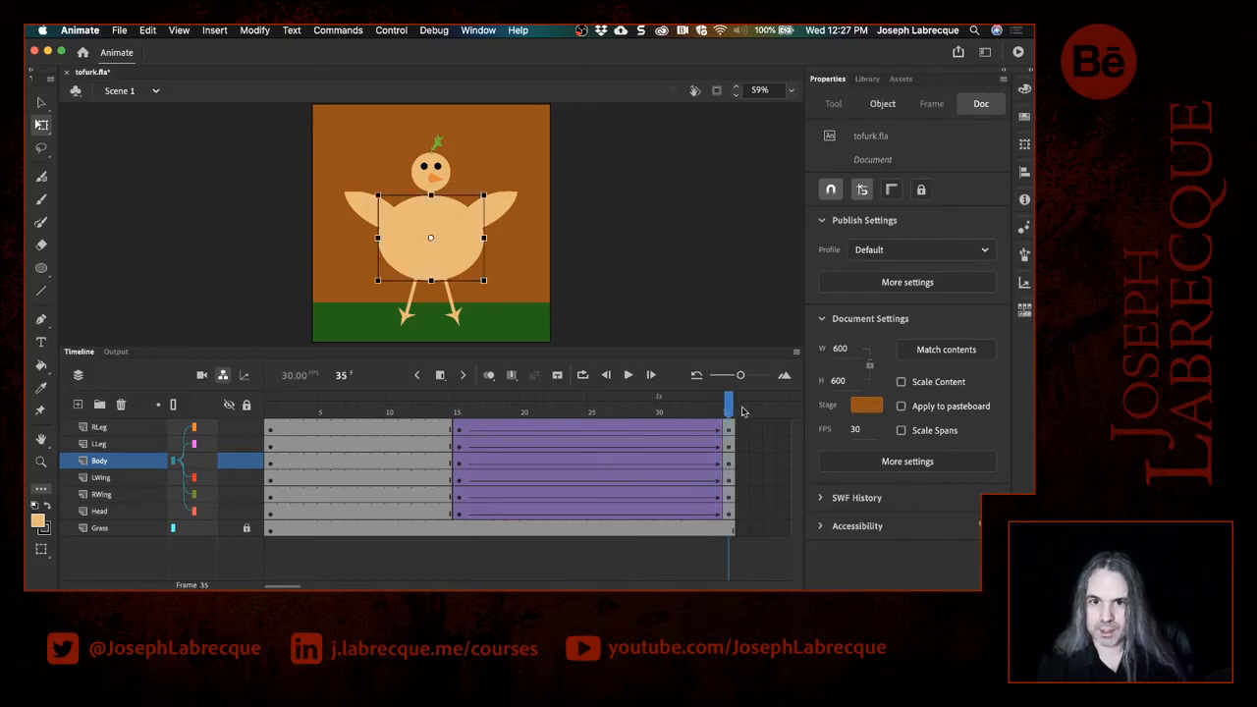
click(673, 296)
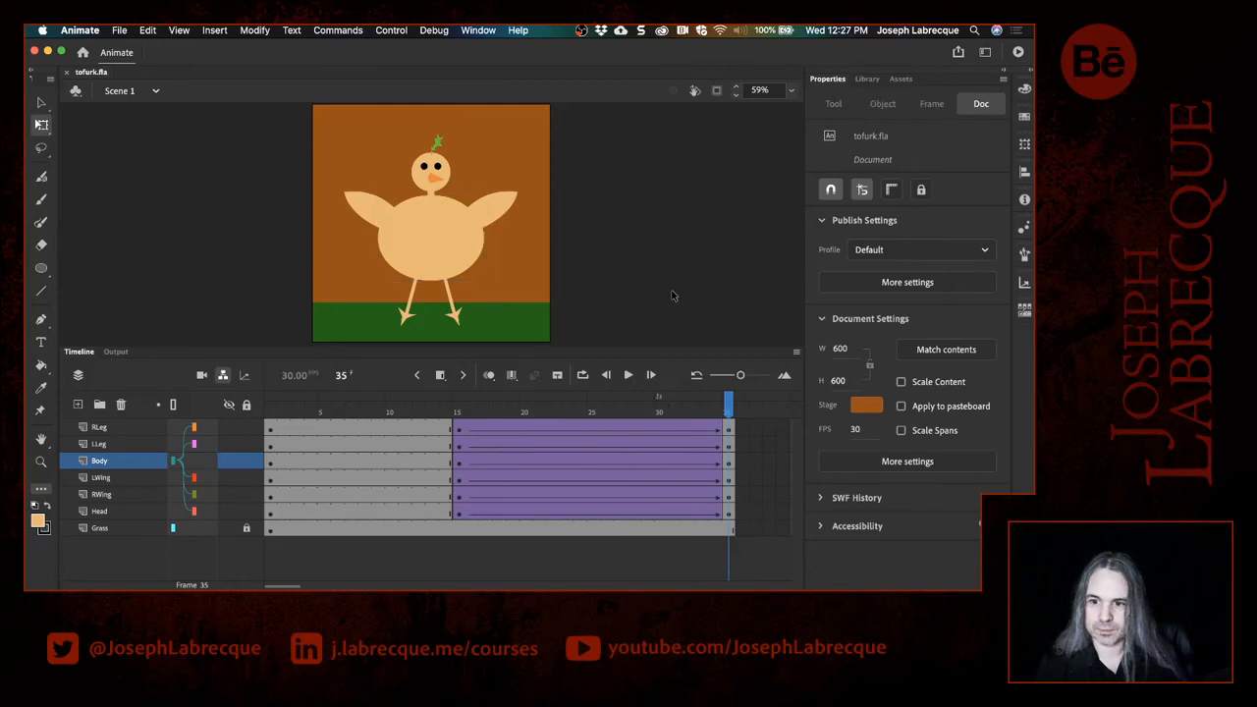
Step: Extend all seven layers to frame 60 with inserted frames
scroll(565, 451, right, 5)
scroll(564, 451, right, 3)
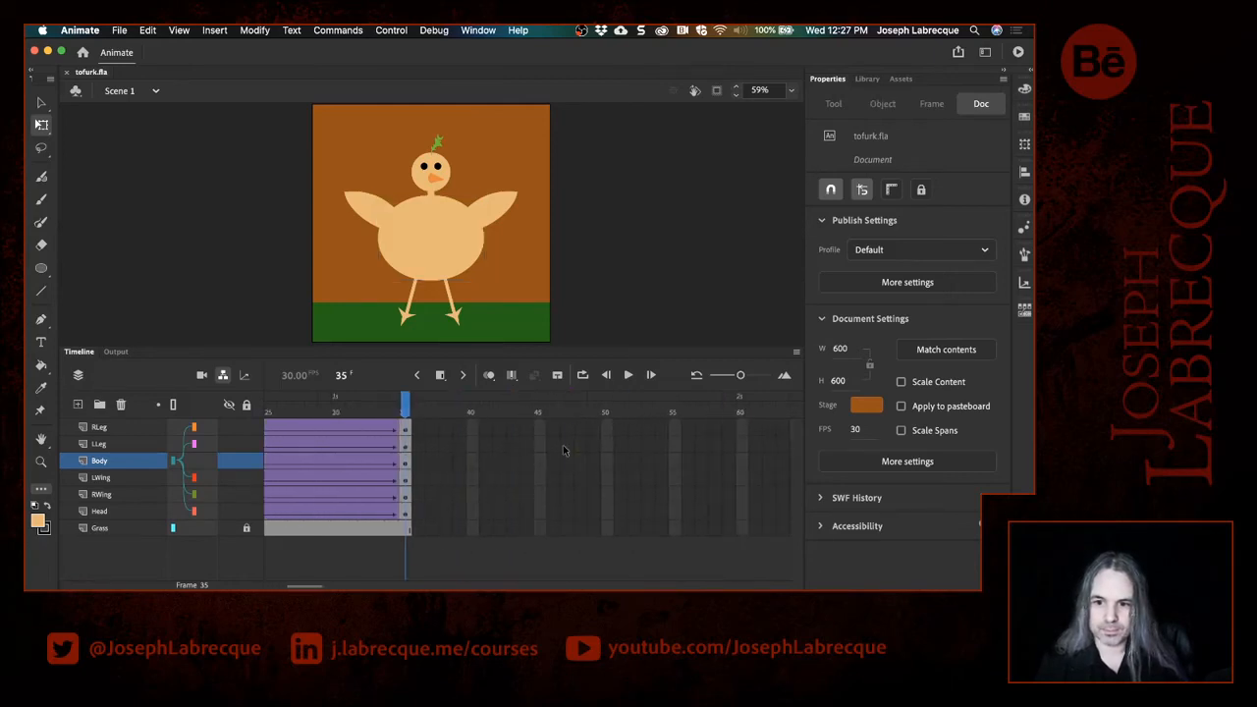
drag(740, 428, 742, 527)
key(F5)
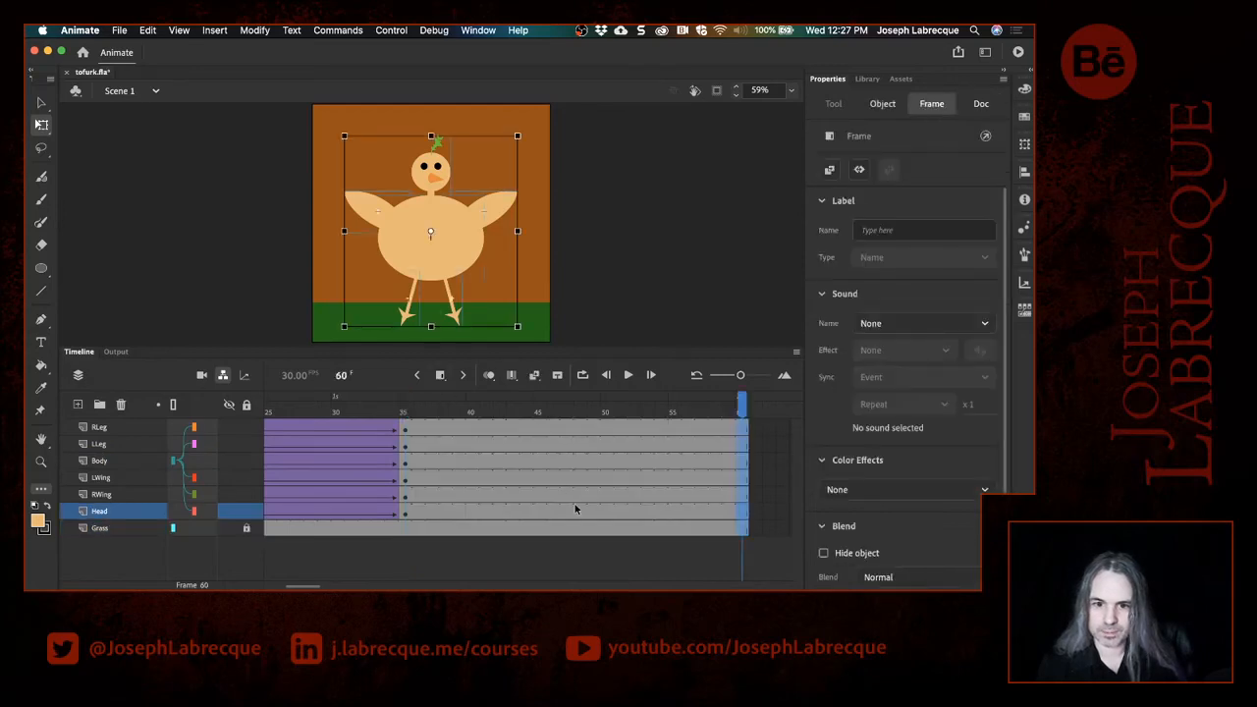
Step: Set the timeline's insert option to Keyframe and add a keyframe on the LWing layer at frame 40
drag(406, 411, 472, 413)
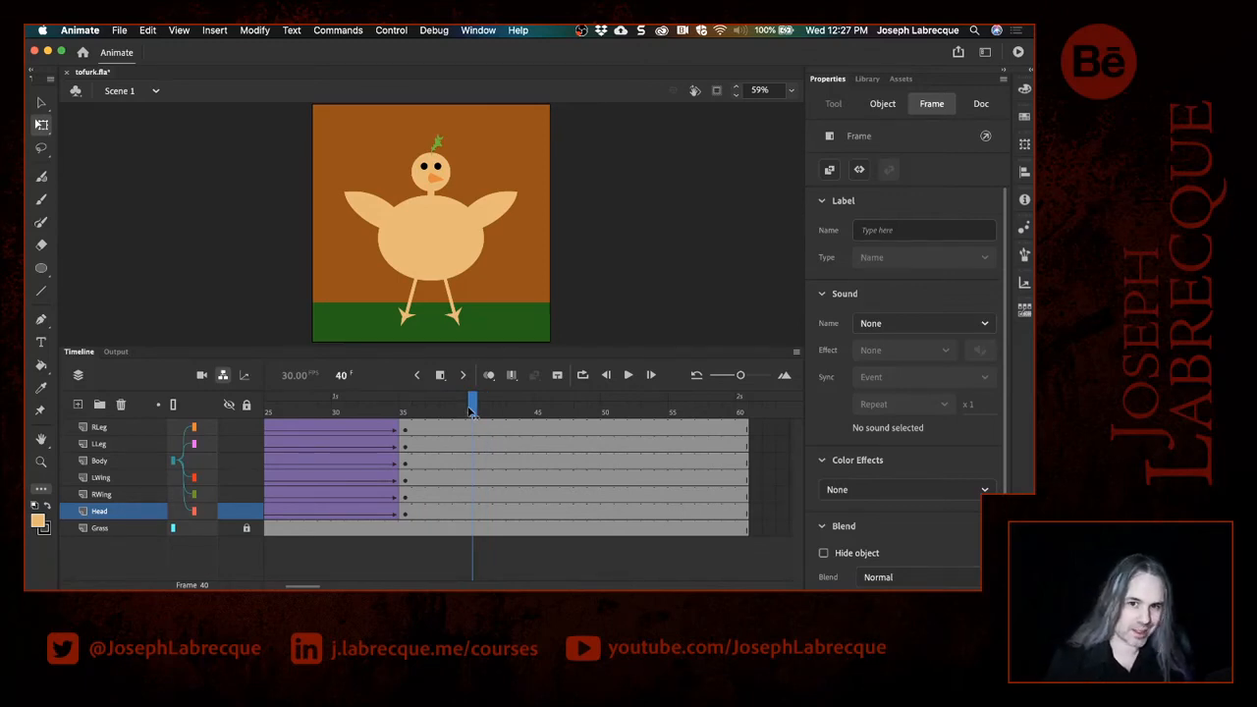
drag(470, 411, 469, 410)
click(471, 444)
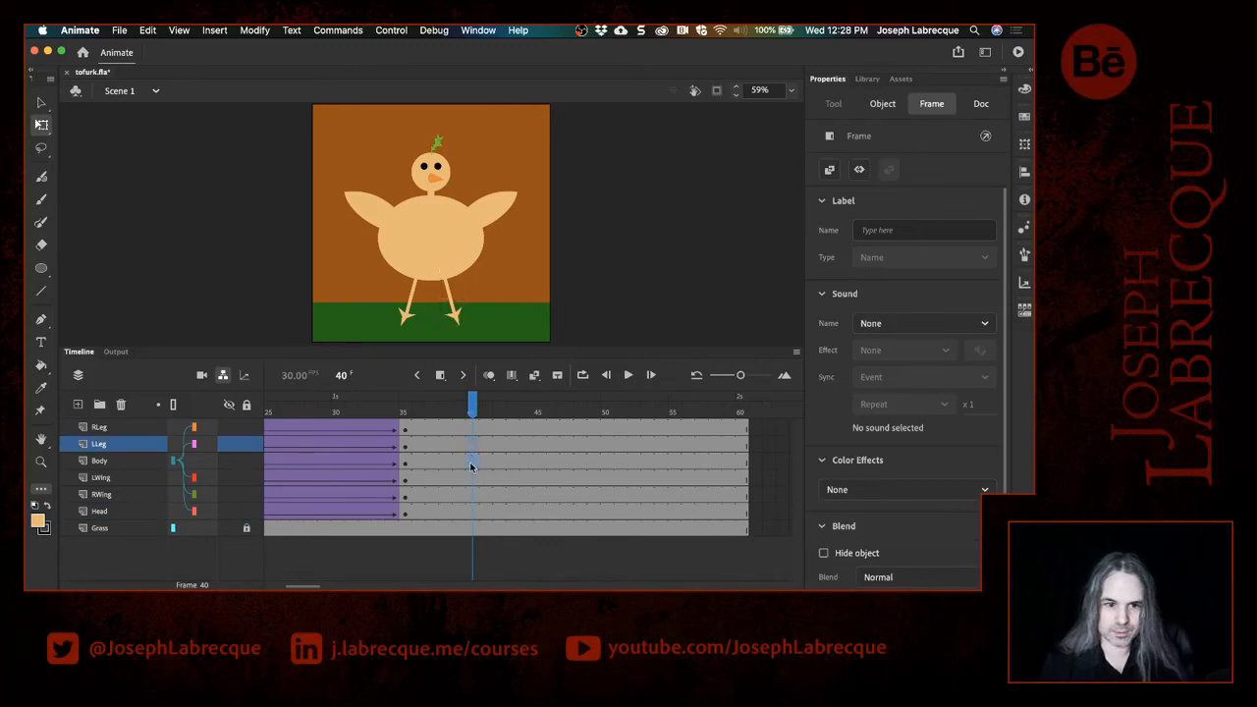
click(471, 461)
click(473, 478)
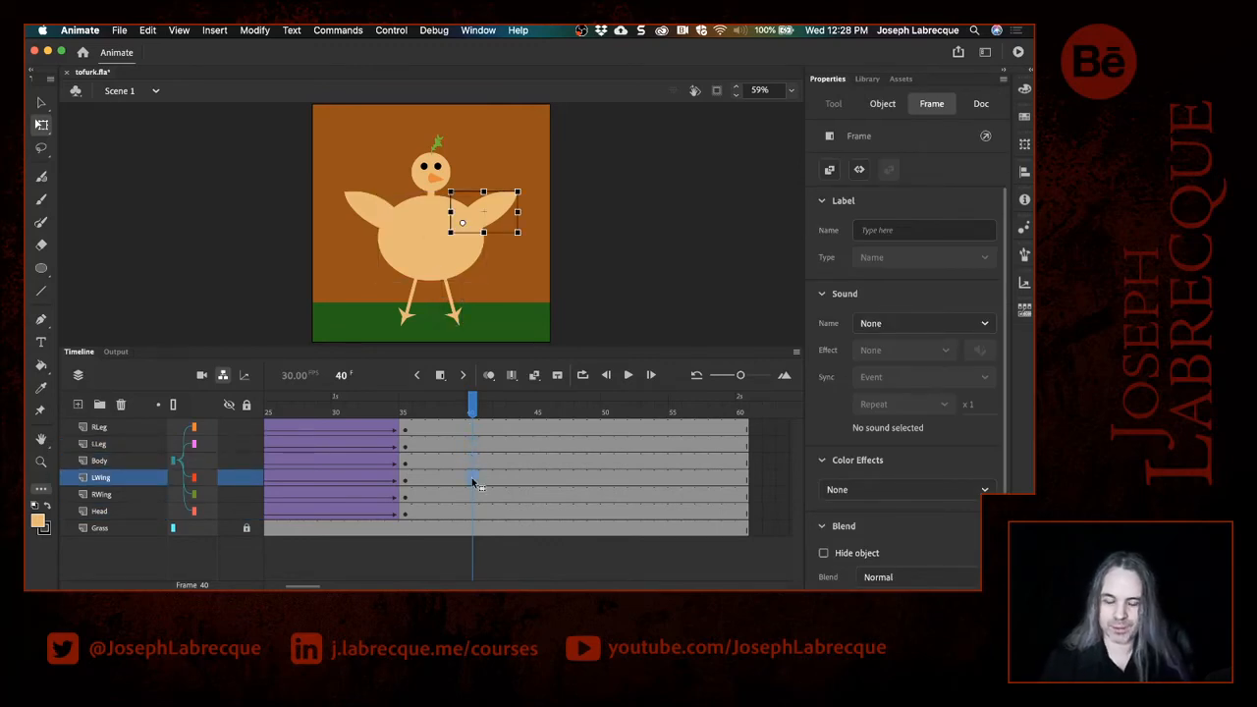
click(439, 379)
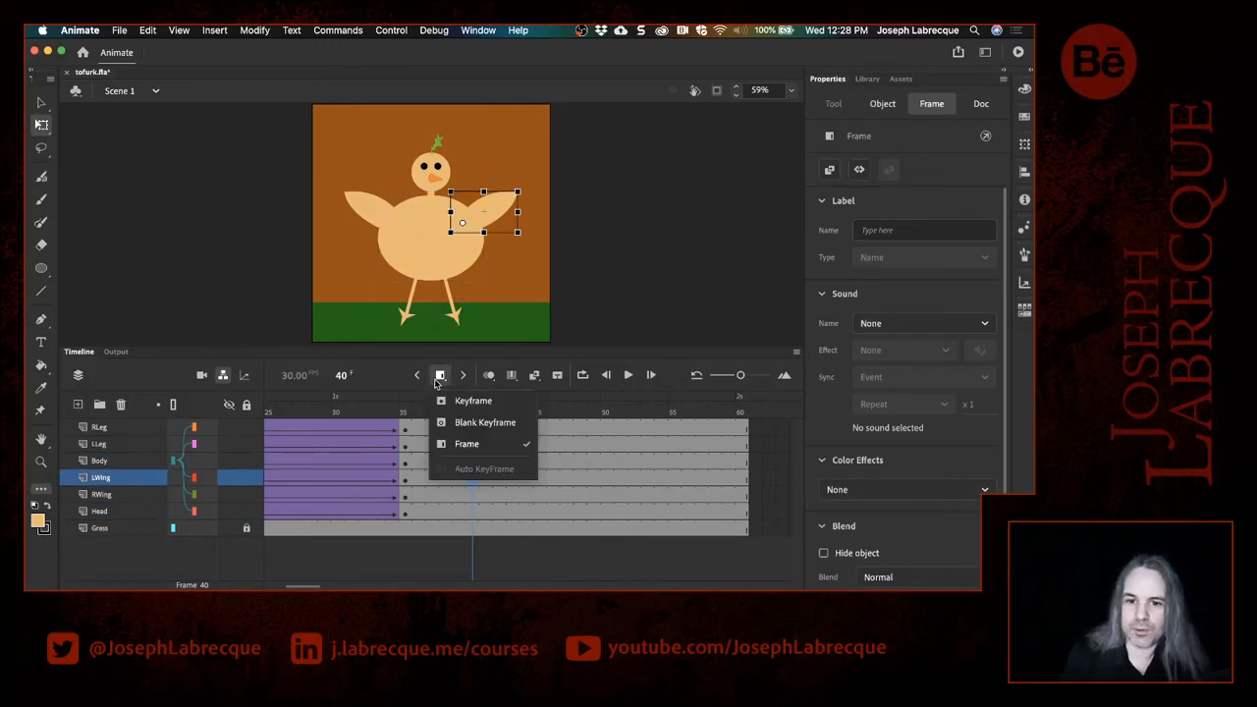
click(467, 401)
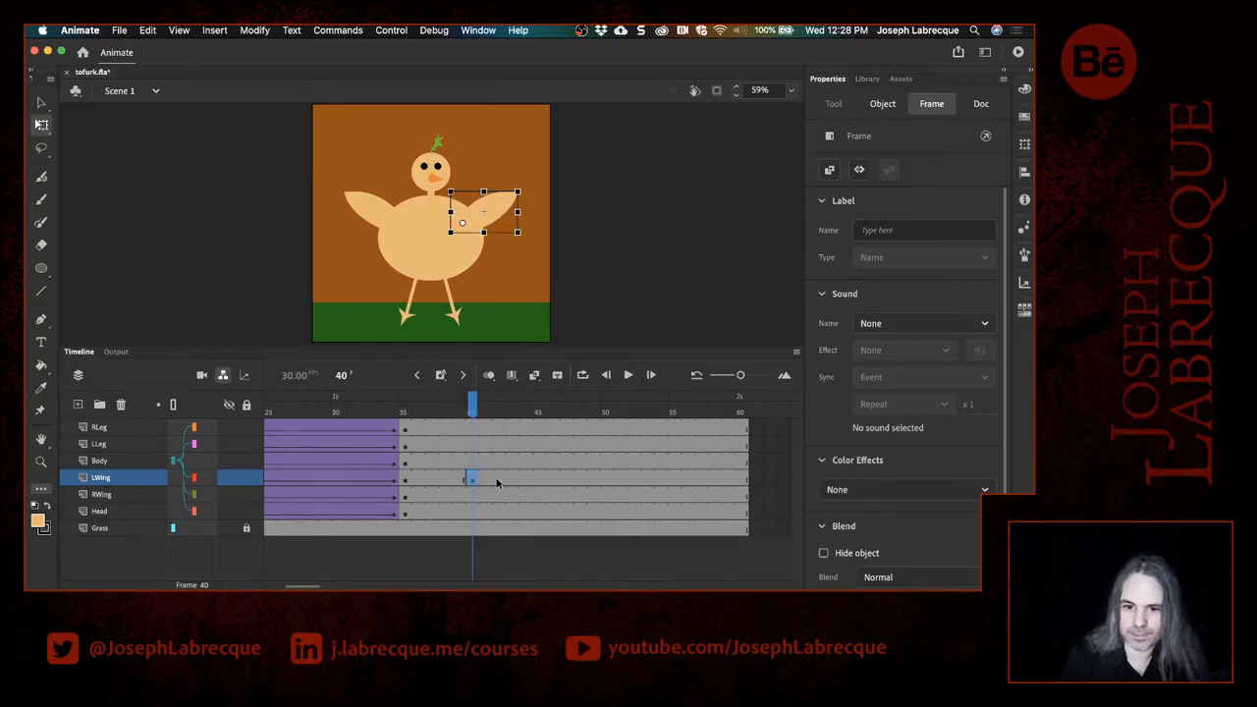
Step: Add further keyframes on the LWing layer at frames 42, 44 and 47
click(499, 479)
click(441, 378)
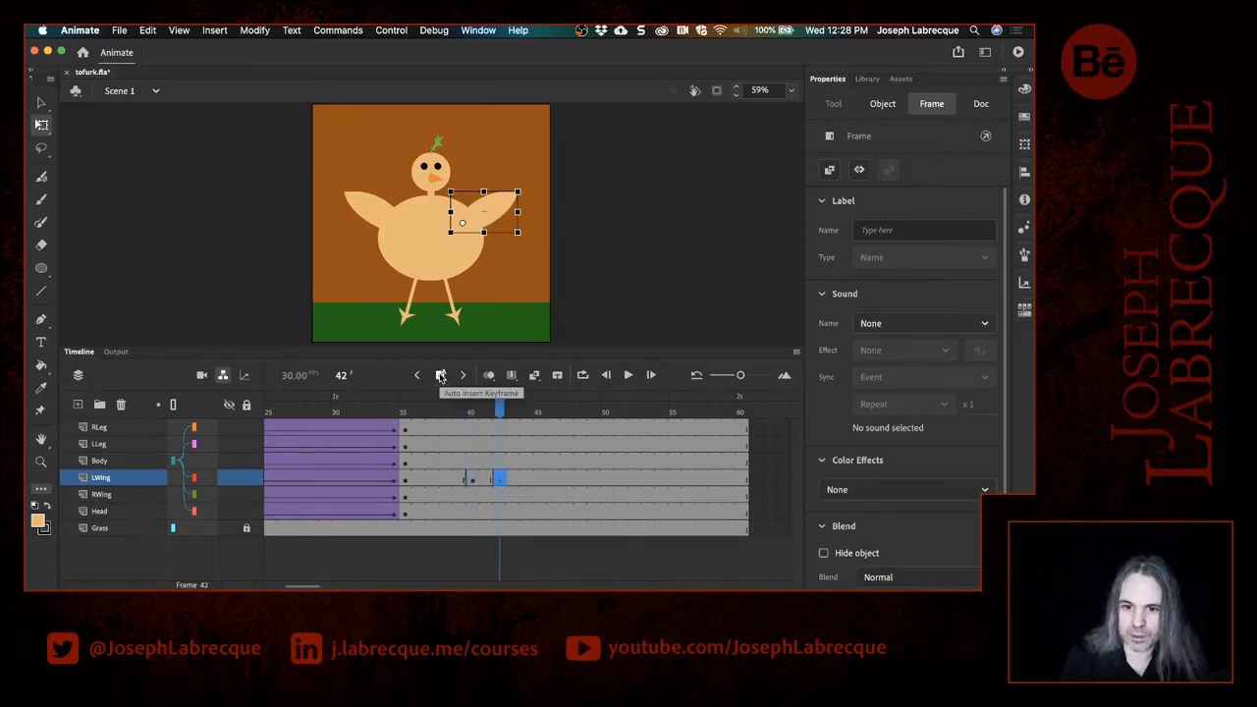
click(538, 481)
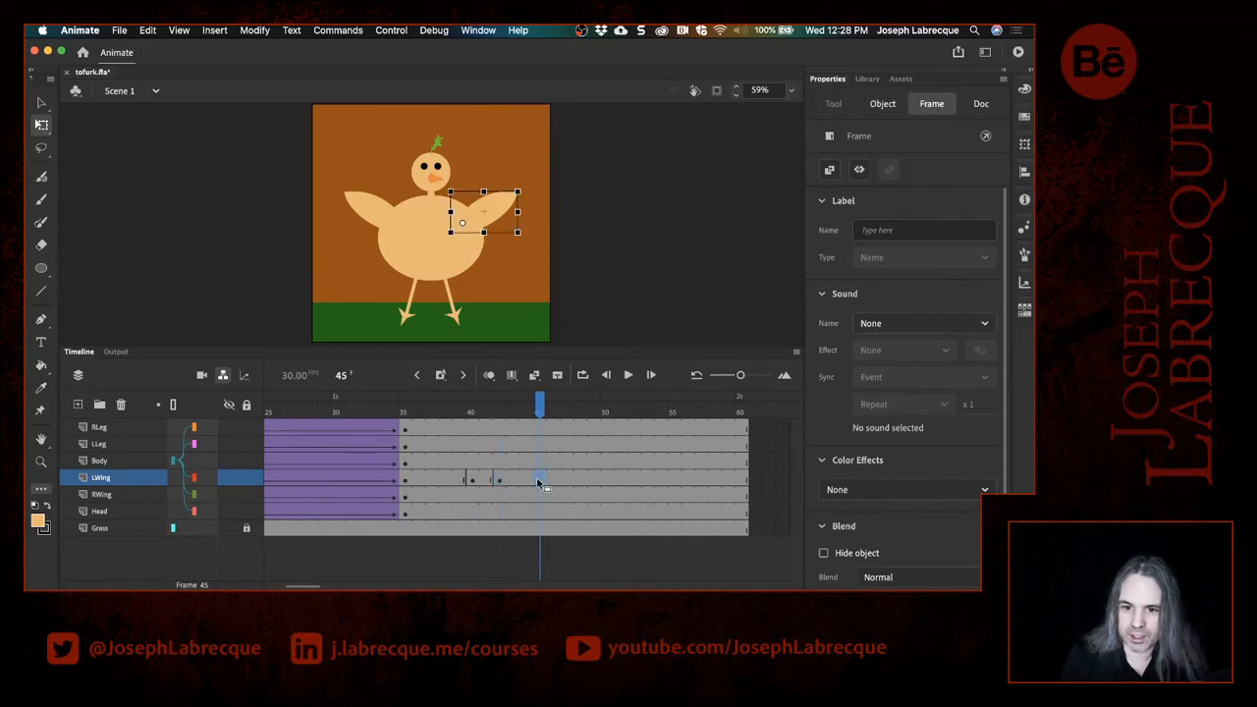
click(527, 480)
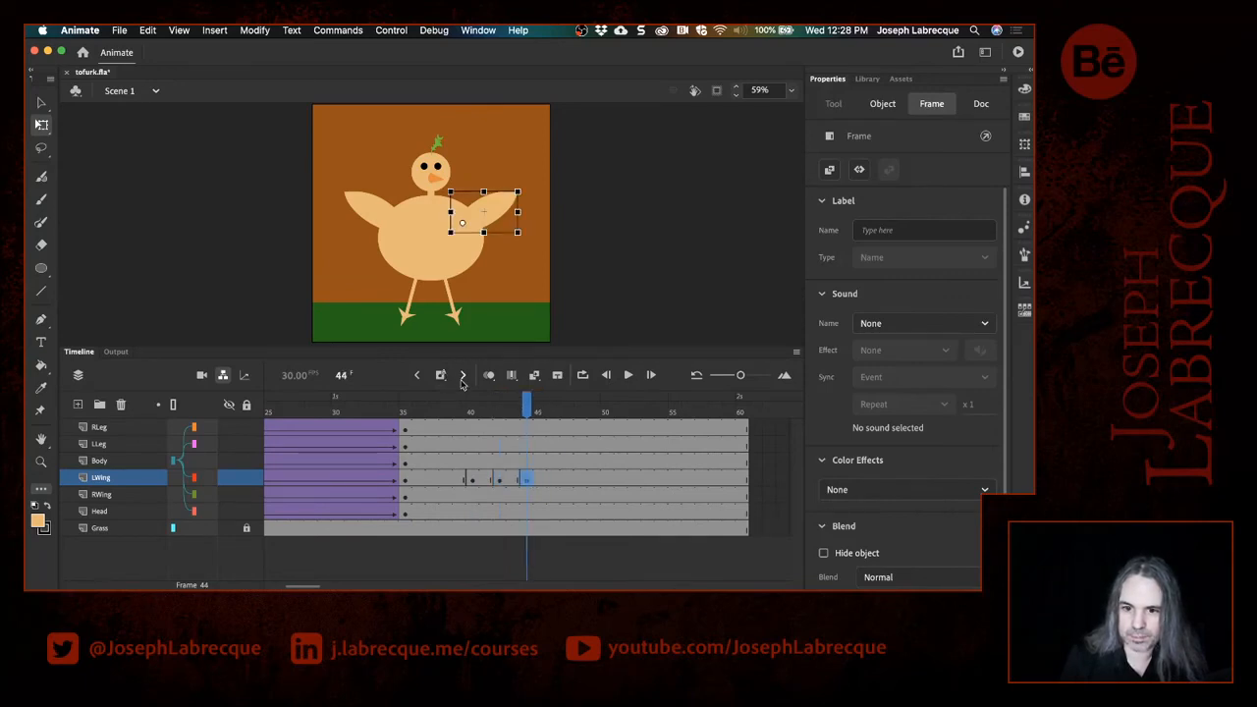
click(568, 481)
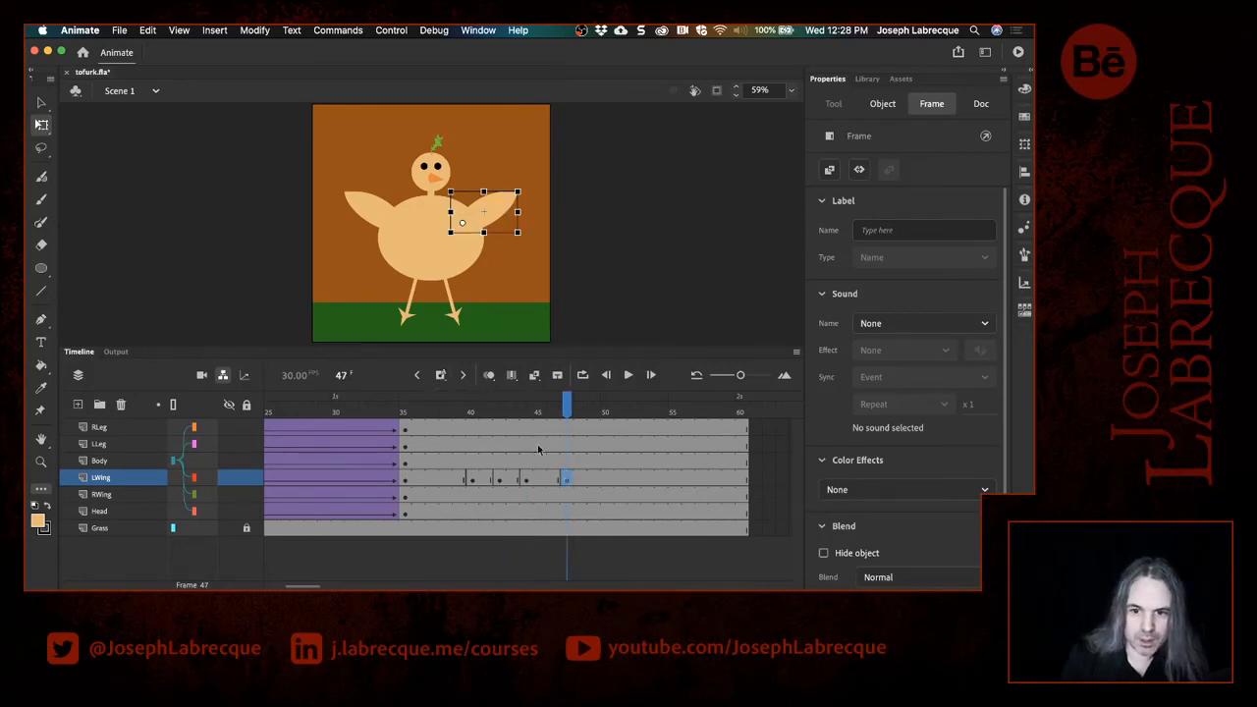
Step: Add keyframes on the RWing layer at frames 45 and 48
click(539, 495)
key(F6)
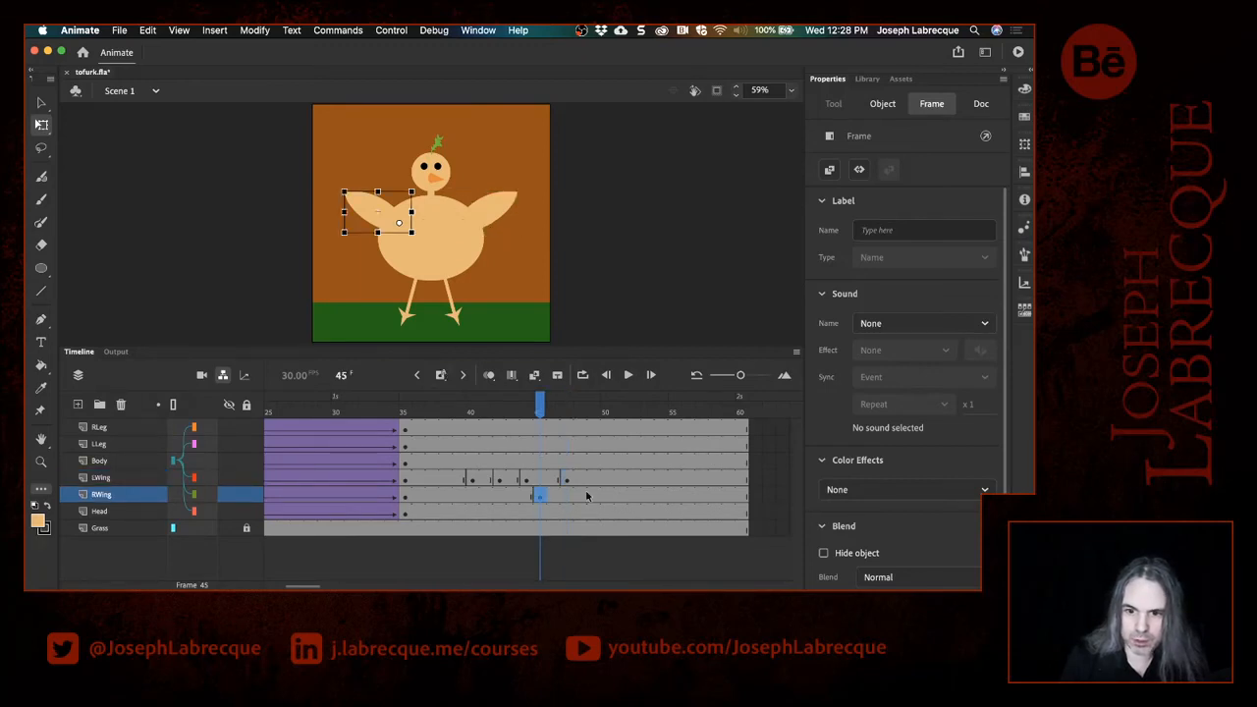
click(581, 496)
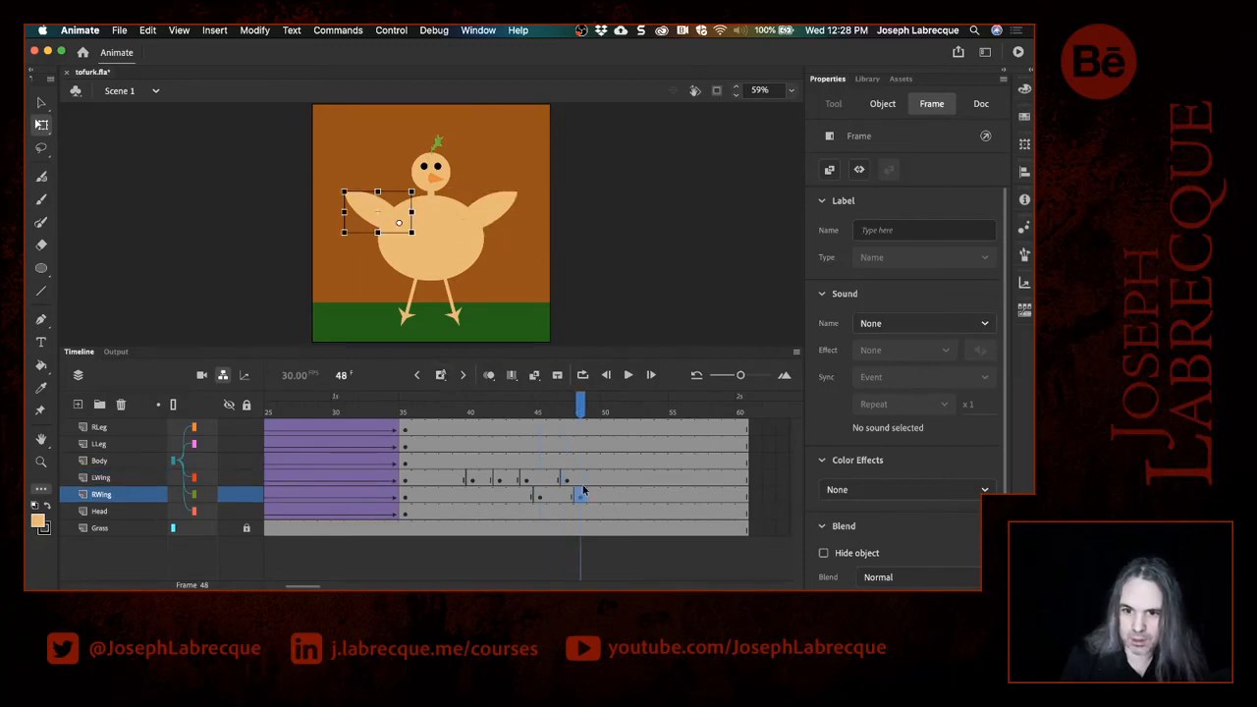
key(F6)
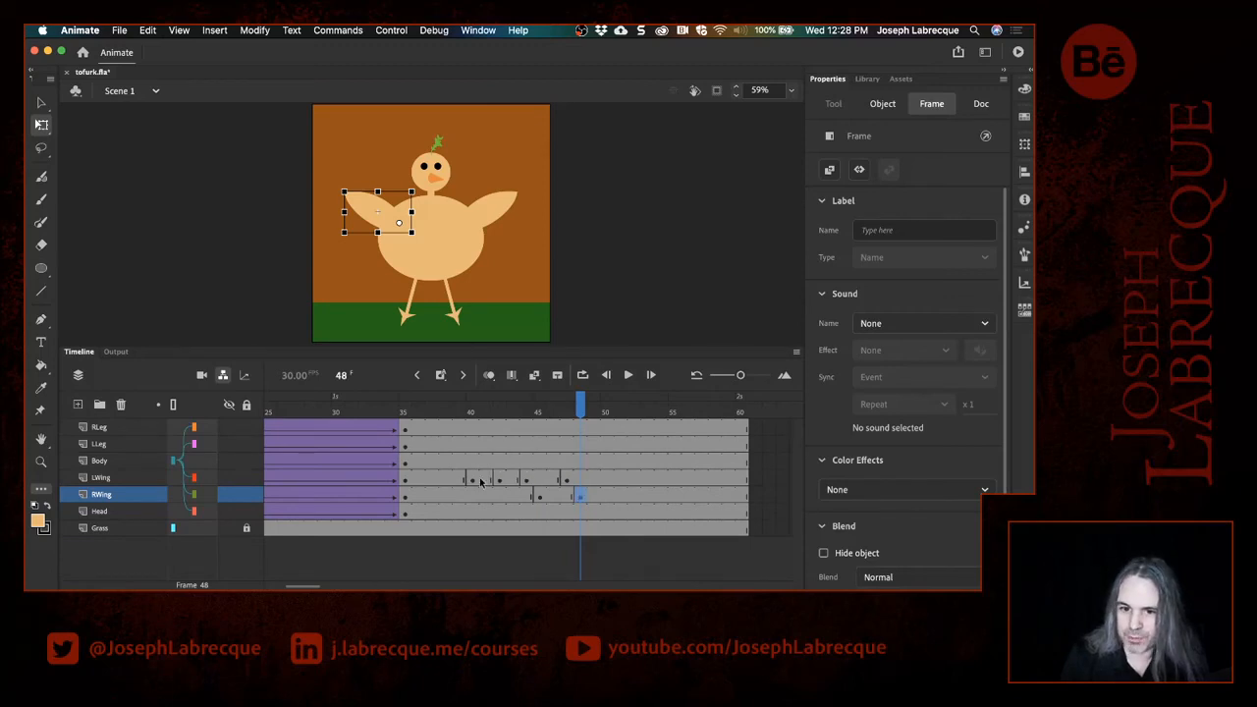
Step: Rotate the LWing symbol upward at frames 42 and 47, and slightly downward at frame 44
click(499, 480)
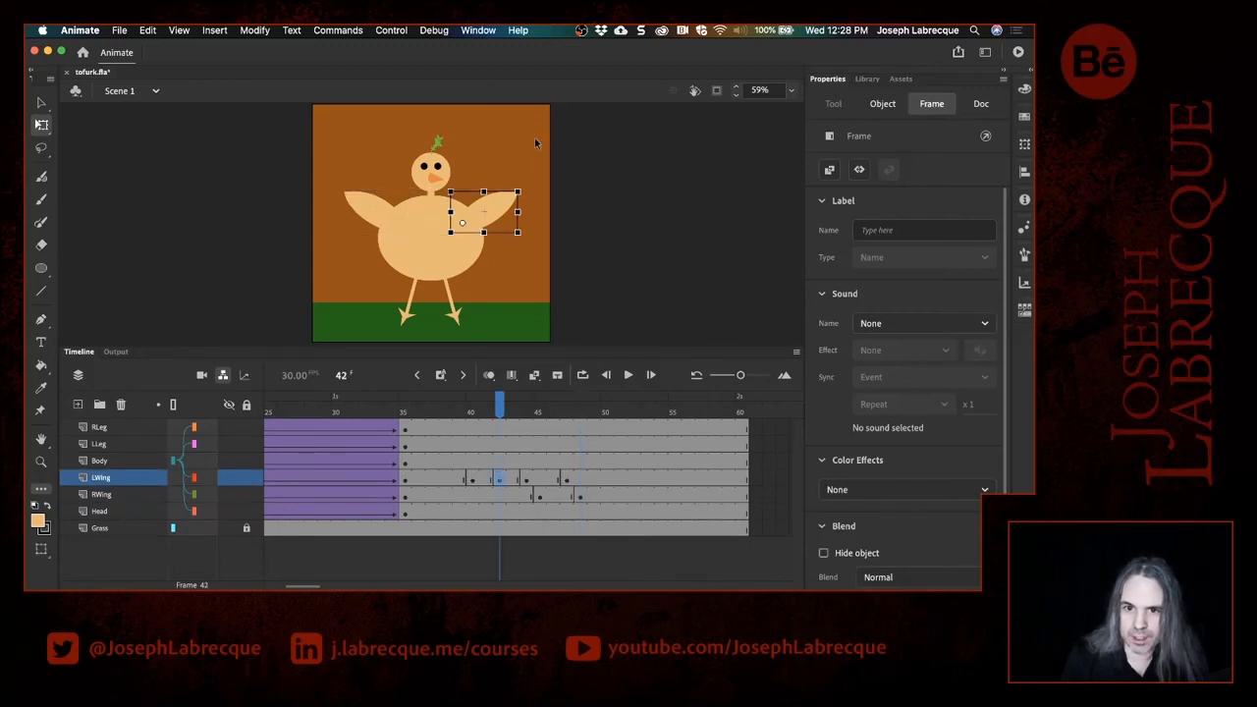
drag(521, 186, 510, 174)
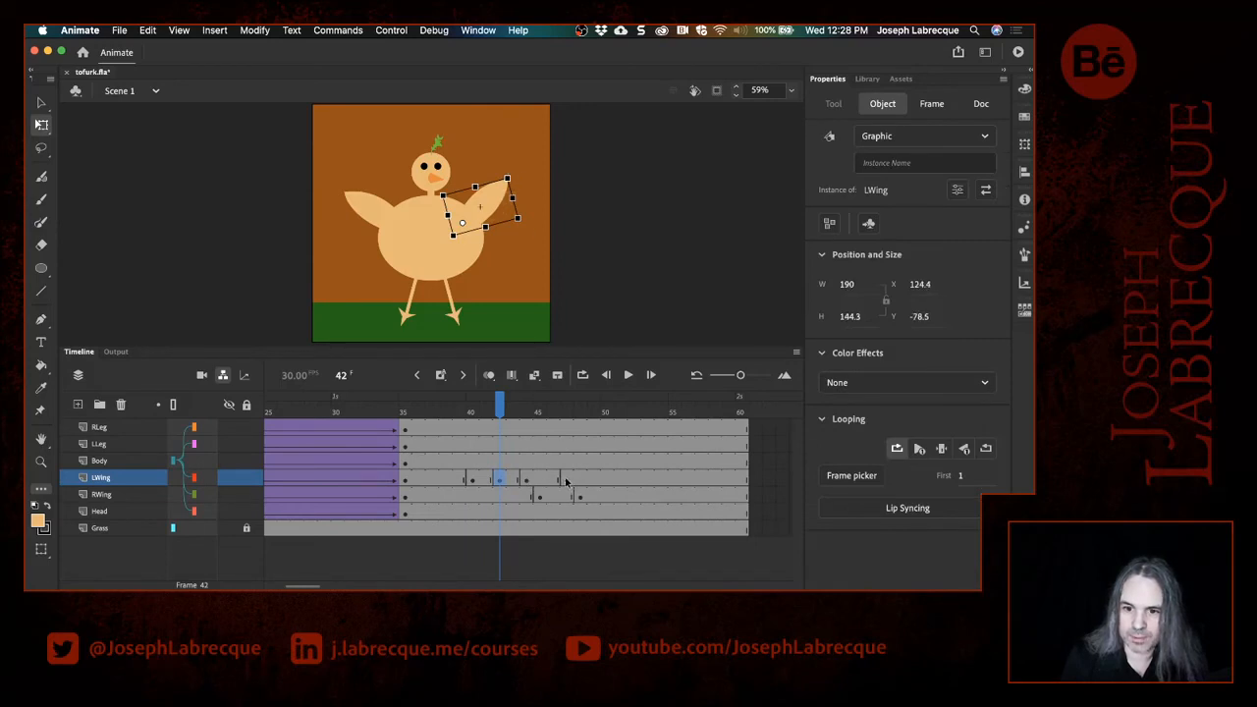
click(526, 479)
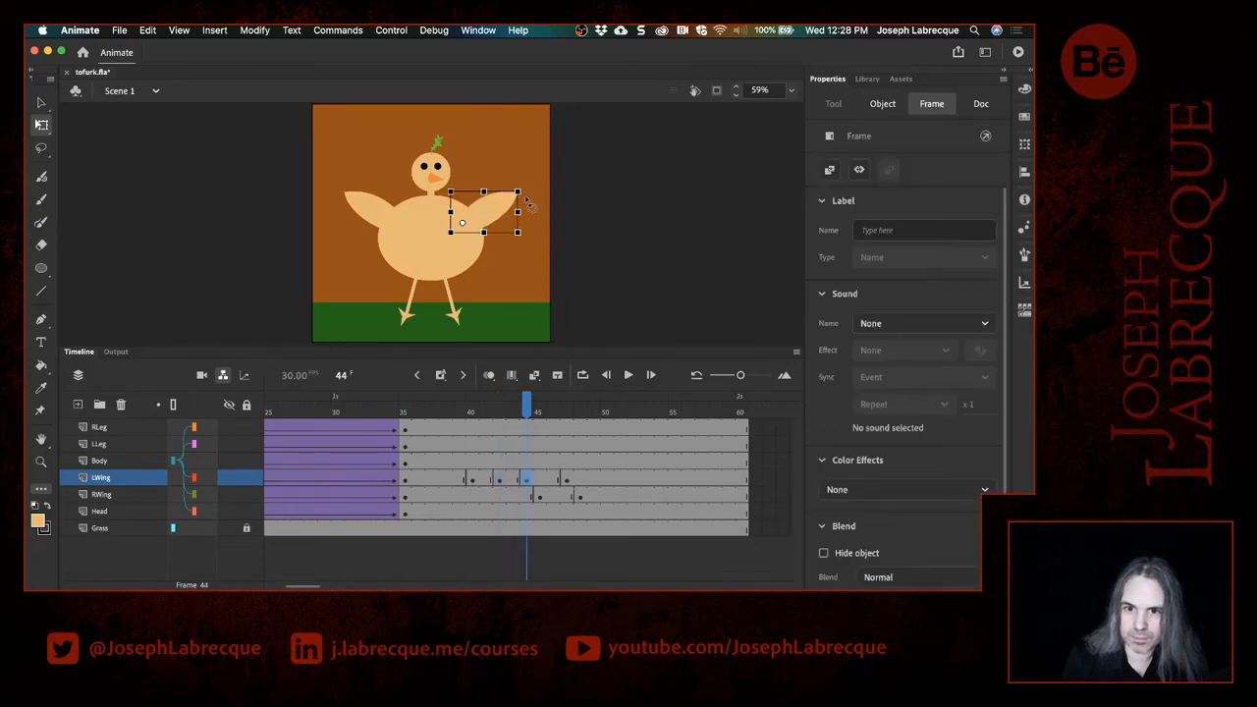
drag(528, 203, 534, 215)
click(567, 480)
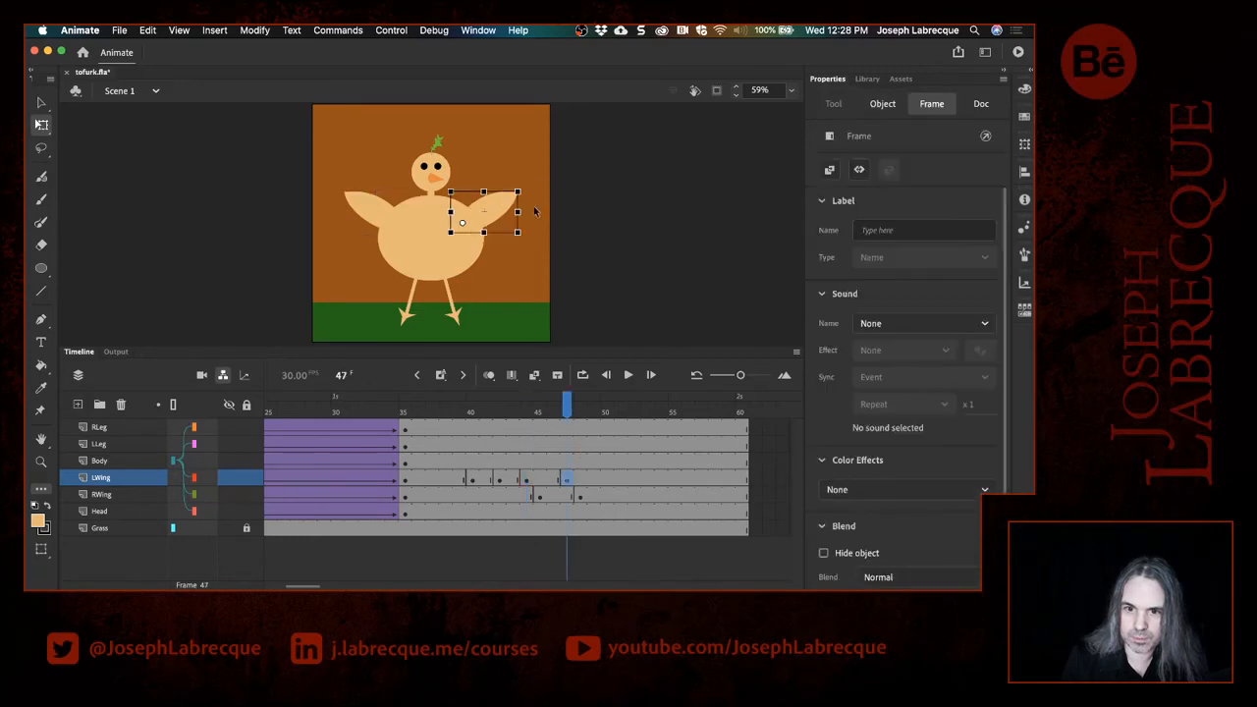
drag(524, 187, 517, 178)
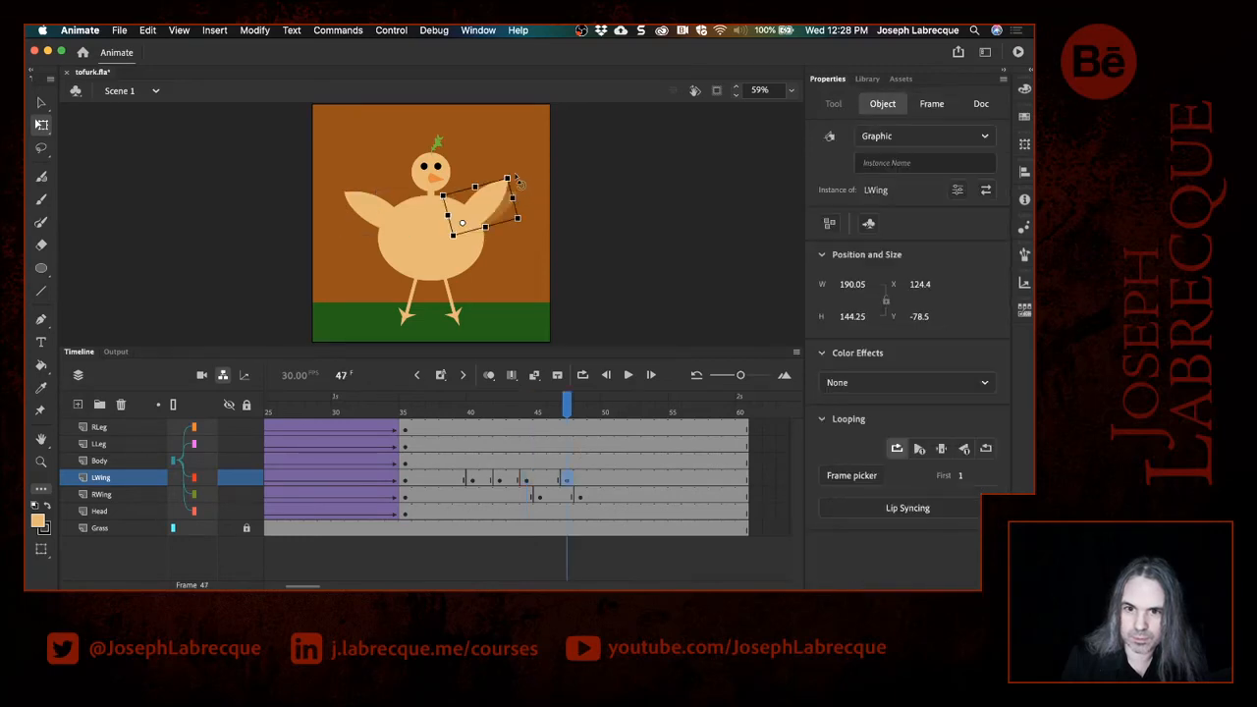
Step: Add an LWing keyframe at frame 50 and rotate the wing down against the body
click(605, 482)
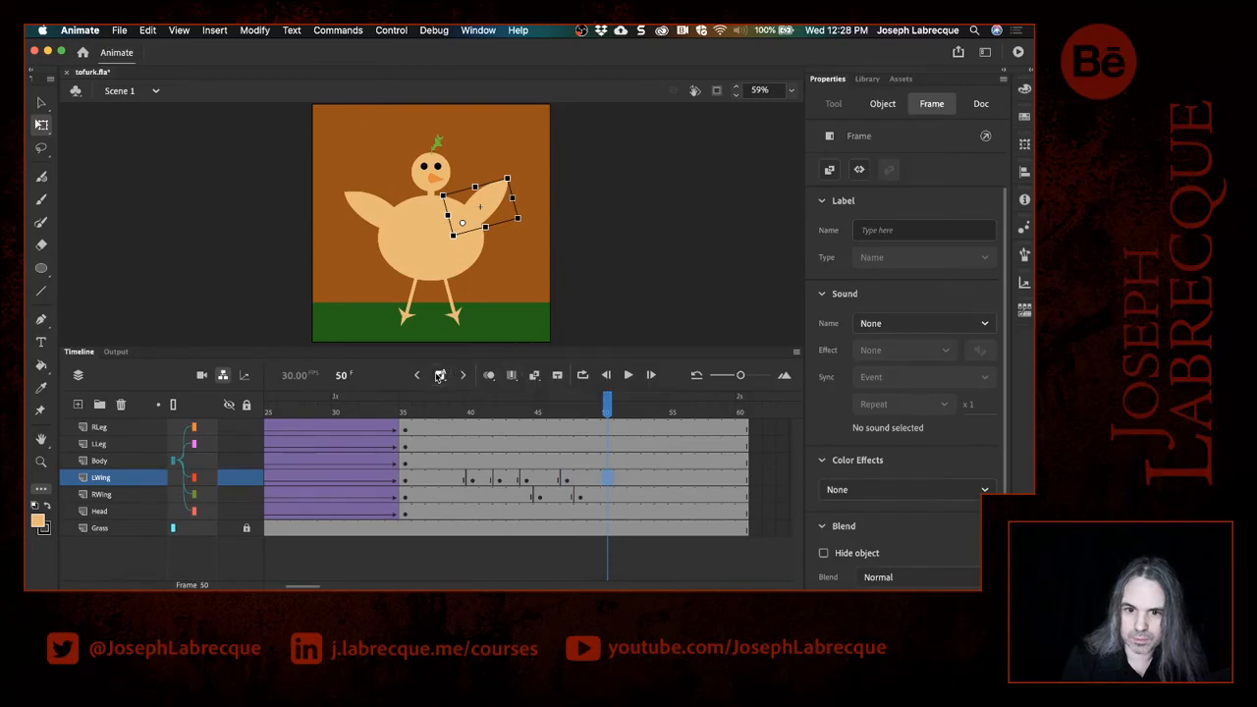
key(F6)
drag(505, 175, 525, 260)
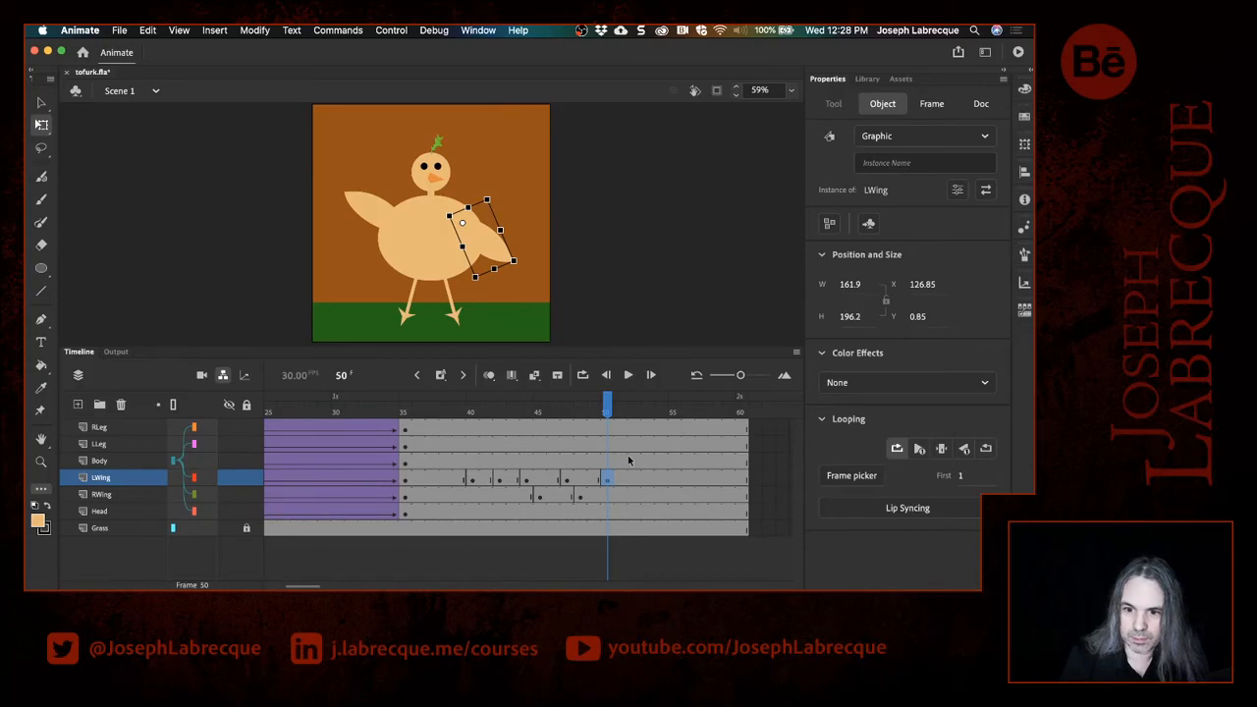
Step: Shift the RWing keyframe from frame 48 to 49 and rotate that wing down against the body
click(580, 496)
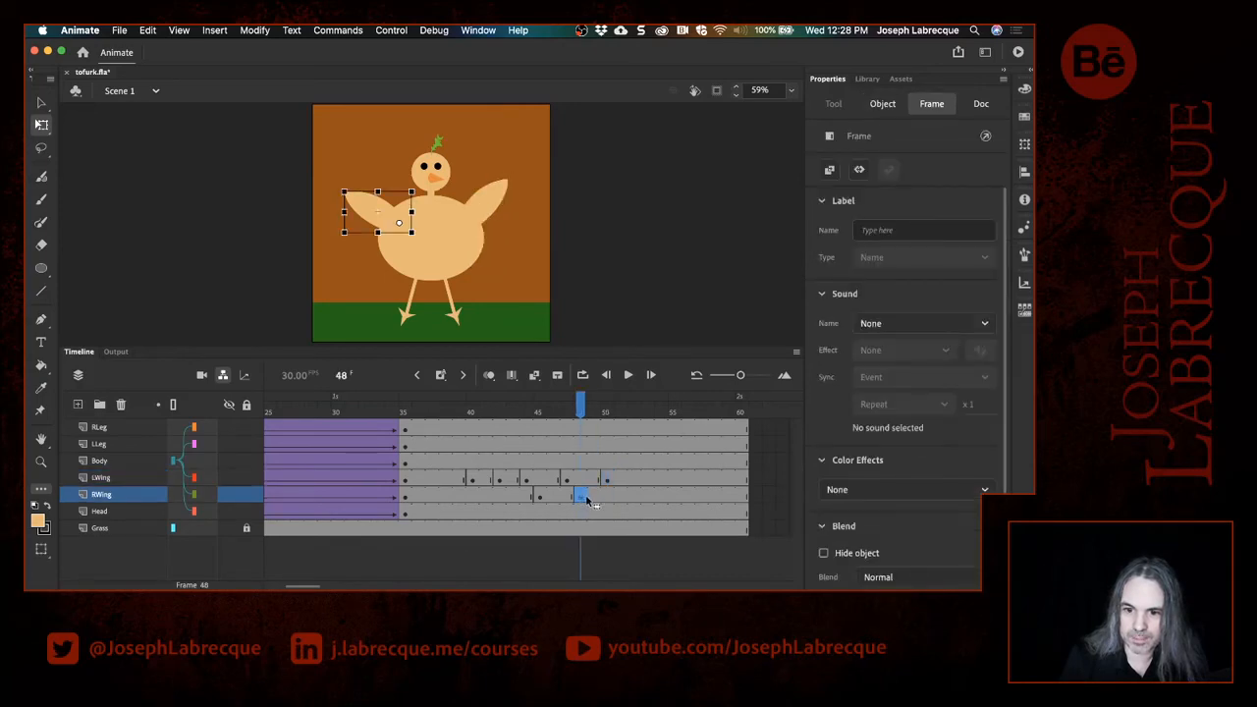
click(590, 496)
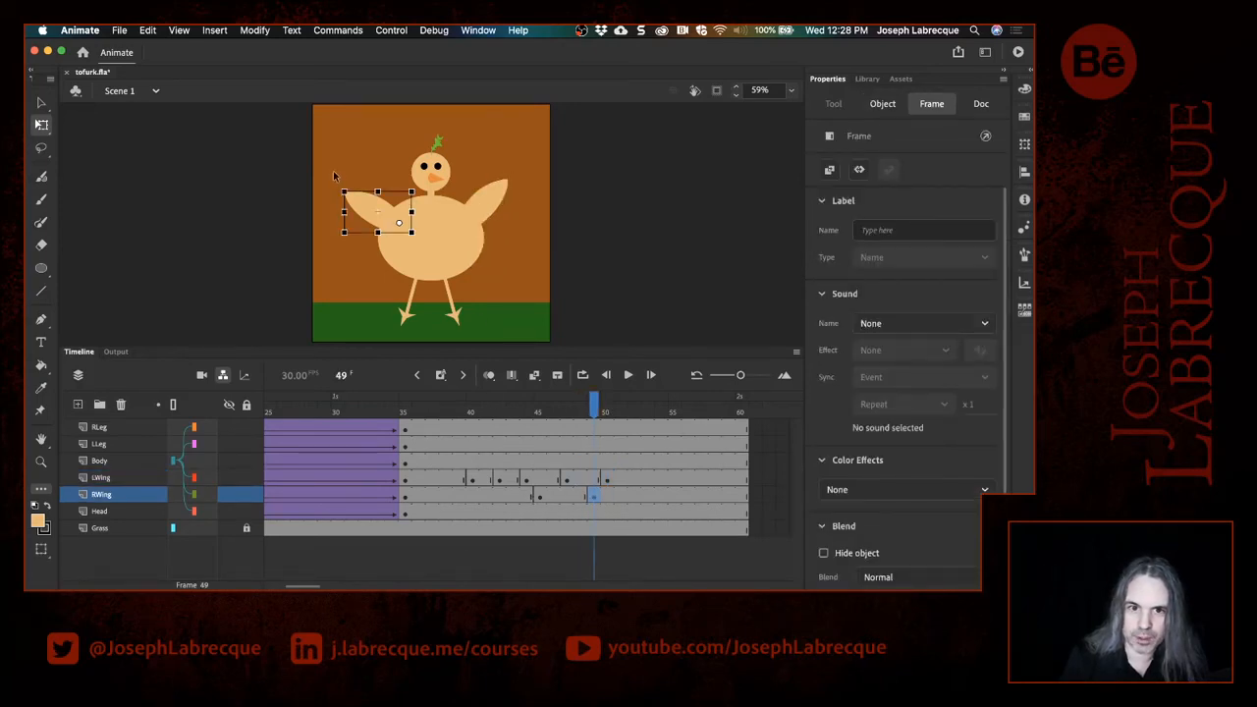
drag(337, 187, 353, 268)
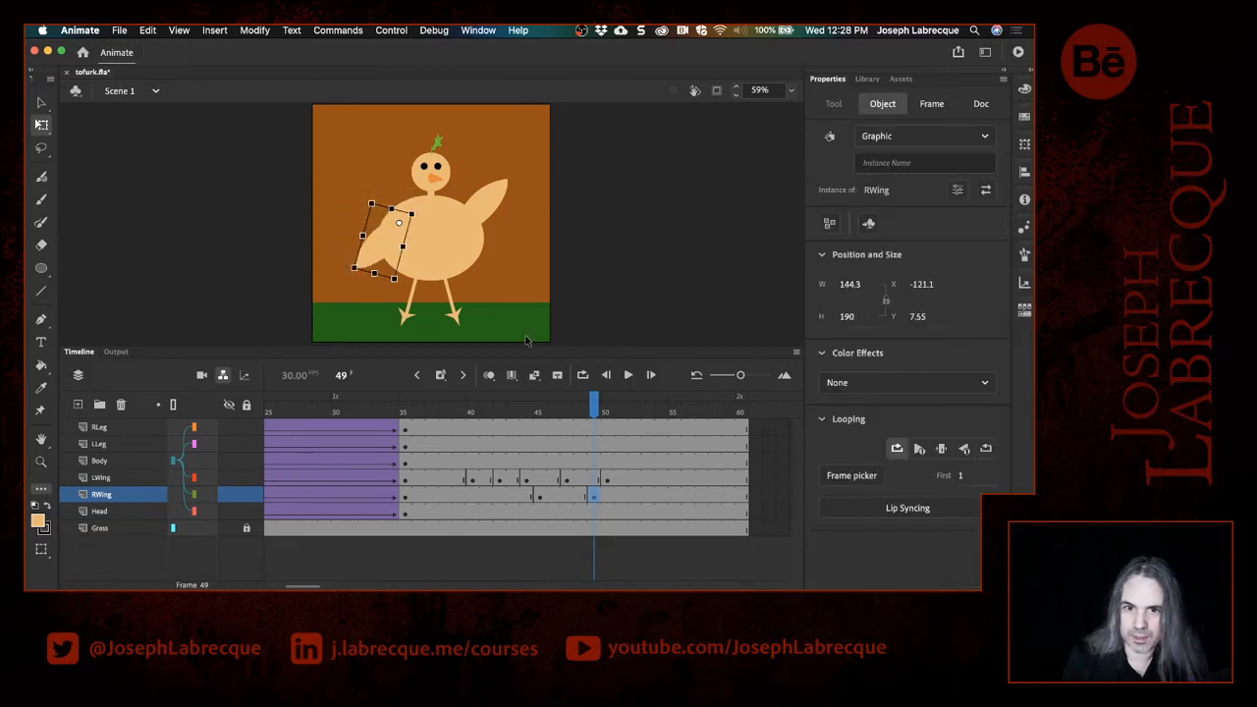
Step: Scrub through the wing poses and create classic tweens between the LWing keyframes from frame 40 to 50
drag(508, 412, 578, 424)
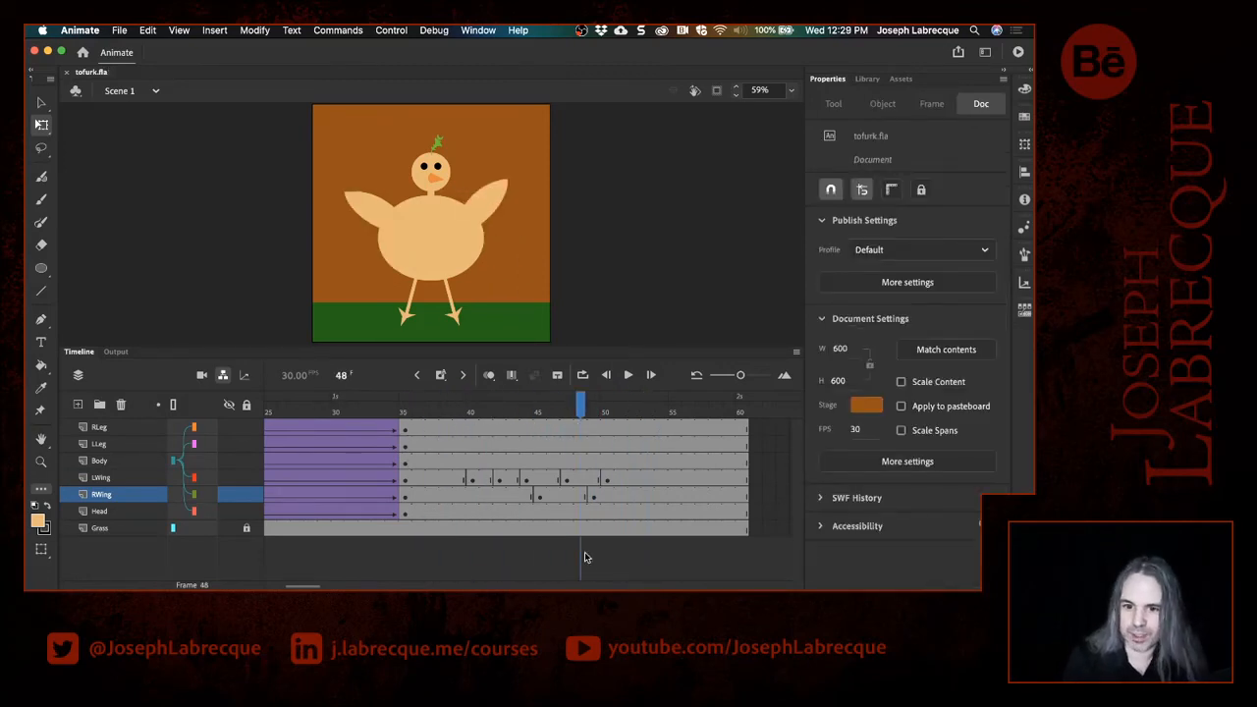
drag(583, 479, 482, 481)
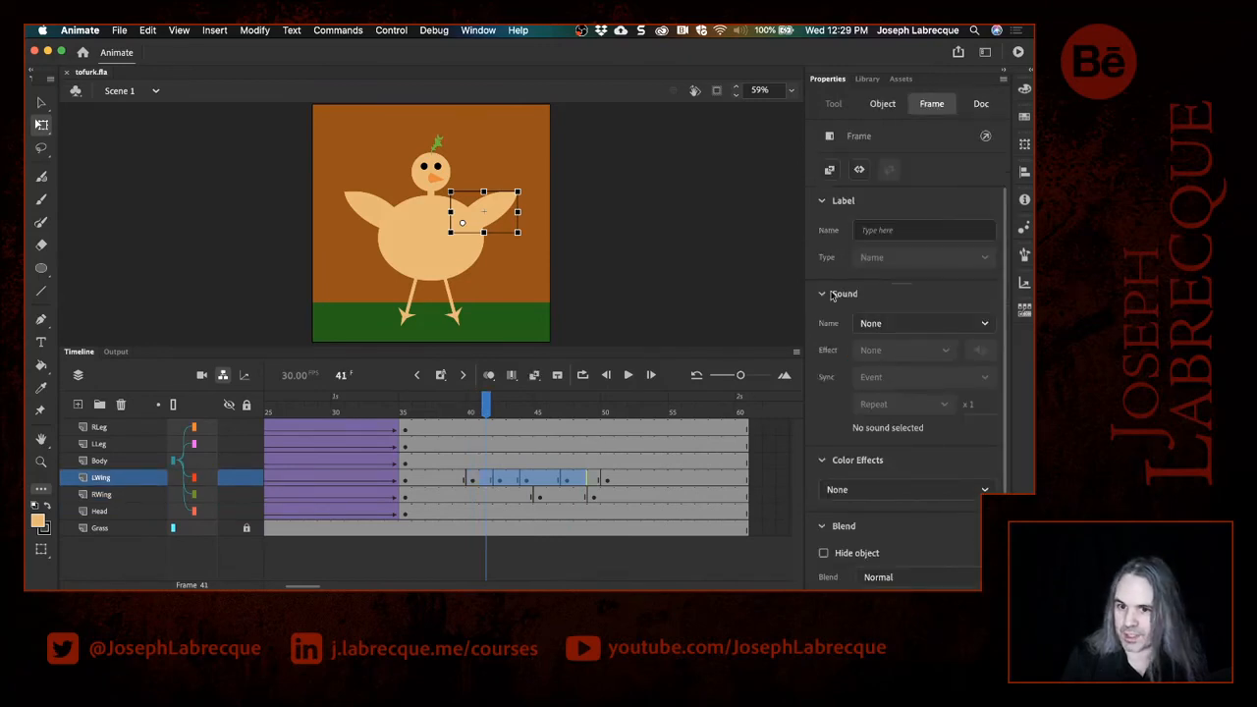
click(533, 375)
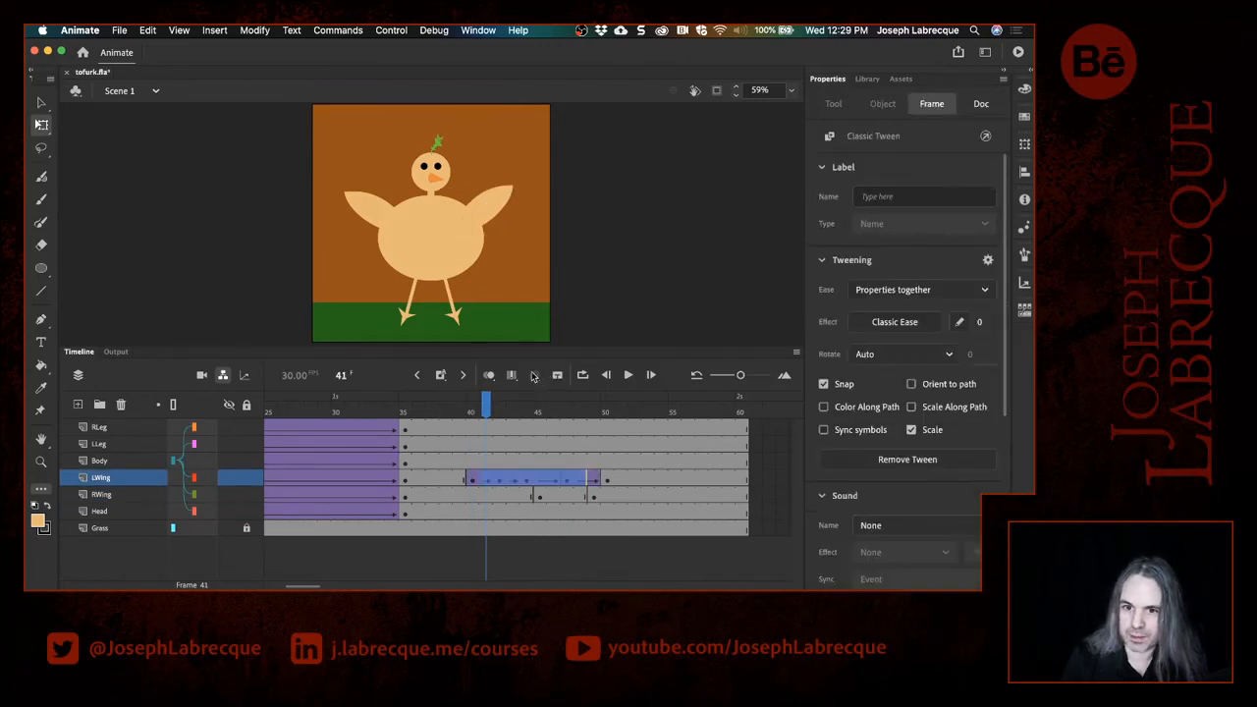
Step: Create a classic tween between the RWing keyframes at frames 45 and 49 and play the animation
click(564, 497)
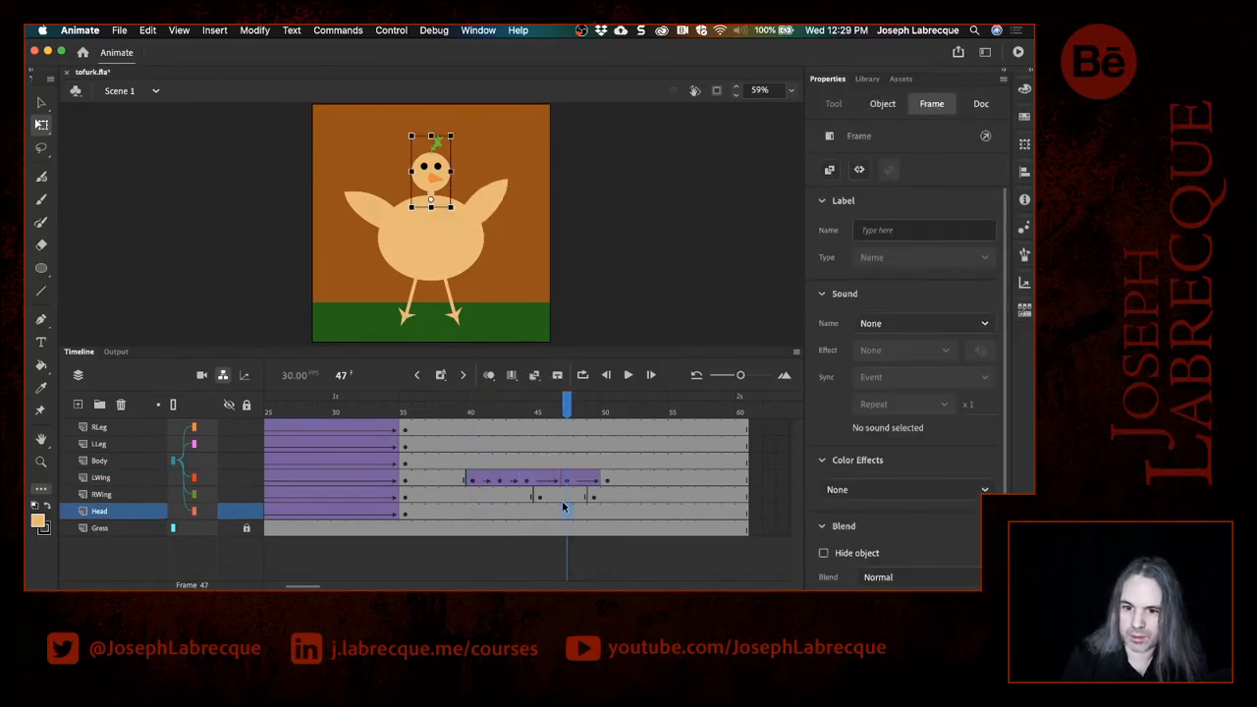
click(535, 377)
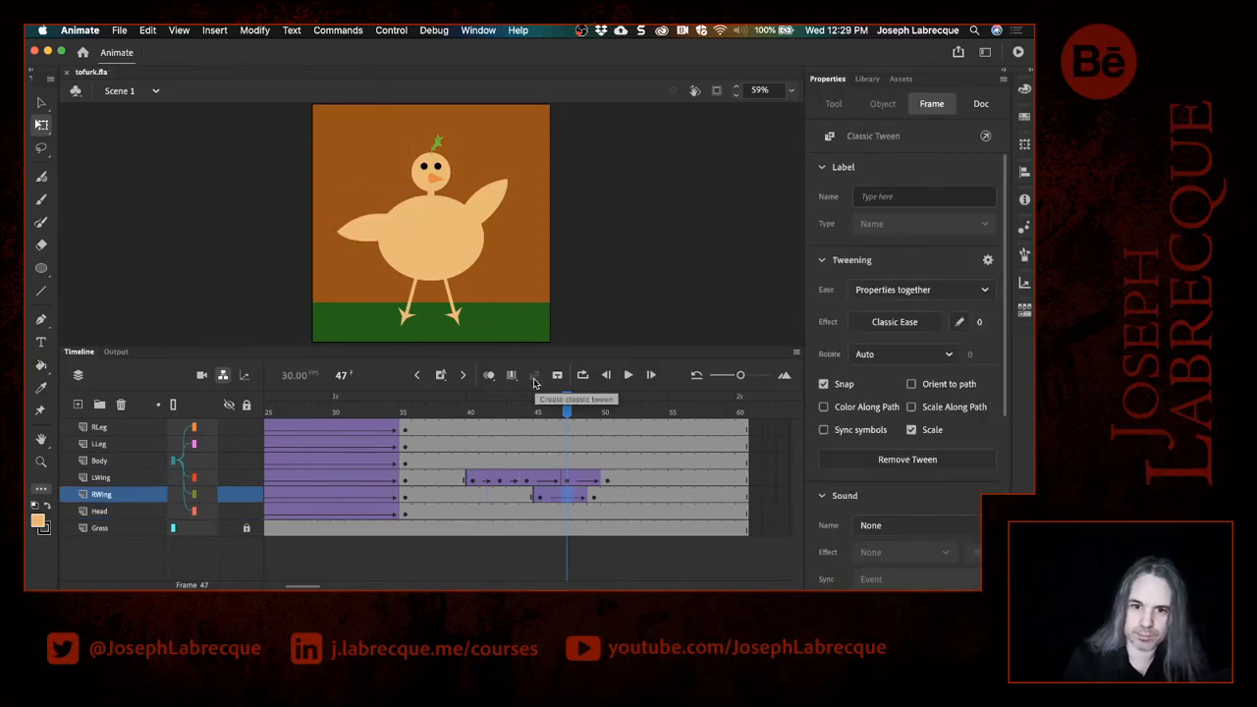
click(365, 401)
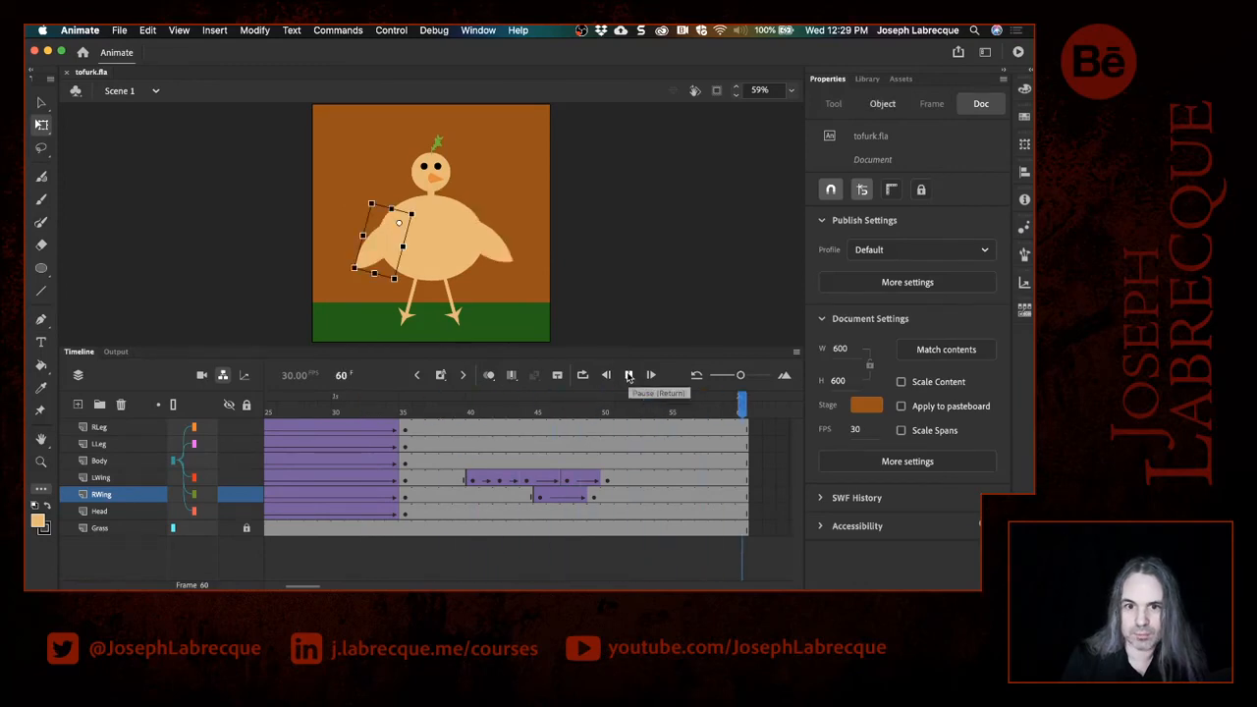
Step: Shift the final LWing and RWing keyframes to frame 53 and the raised RWing keyframe to frame 49
click(607, 479)
mouse_move(609, 478)
mouse_down()
mouse_move(647, 479)
mouse_move(540, 497)
mouse_move(595, 498)
mouse_up()
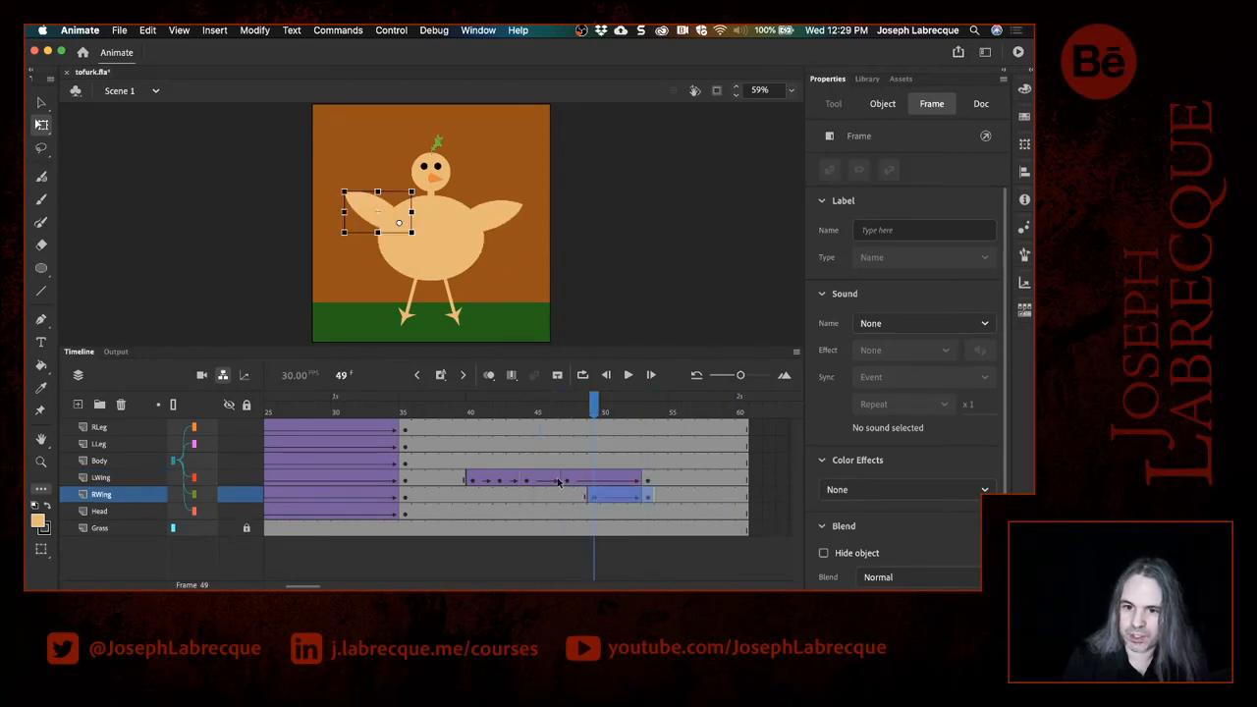
Step: Retime the LWing flap with keyframes at frames 38, 42, 45 and 48, and play it from frame 36
click(566, 481)
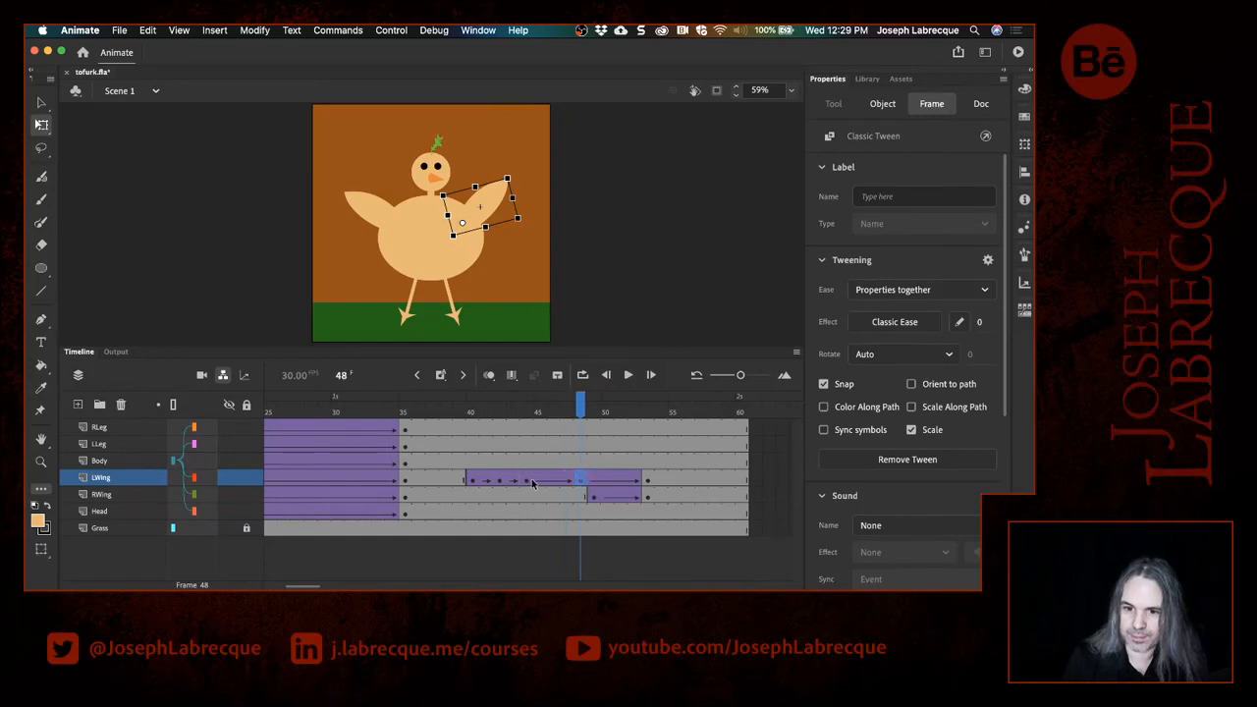
click(531, 480)
drag(531, 480, 447, 481)
click(473, 482)
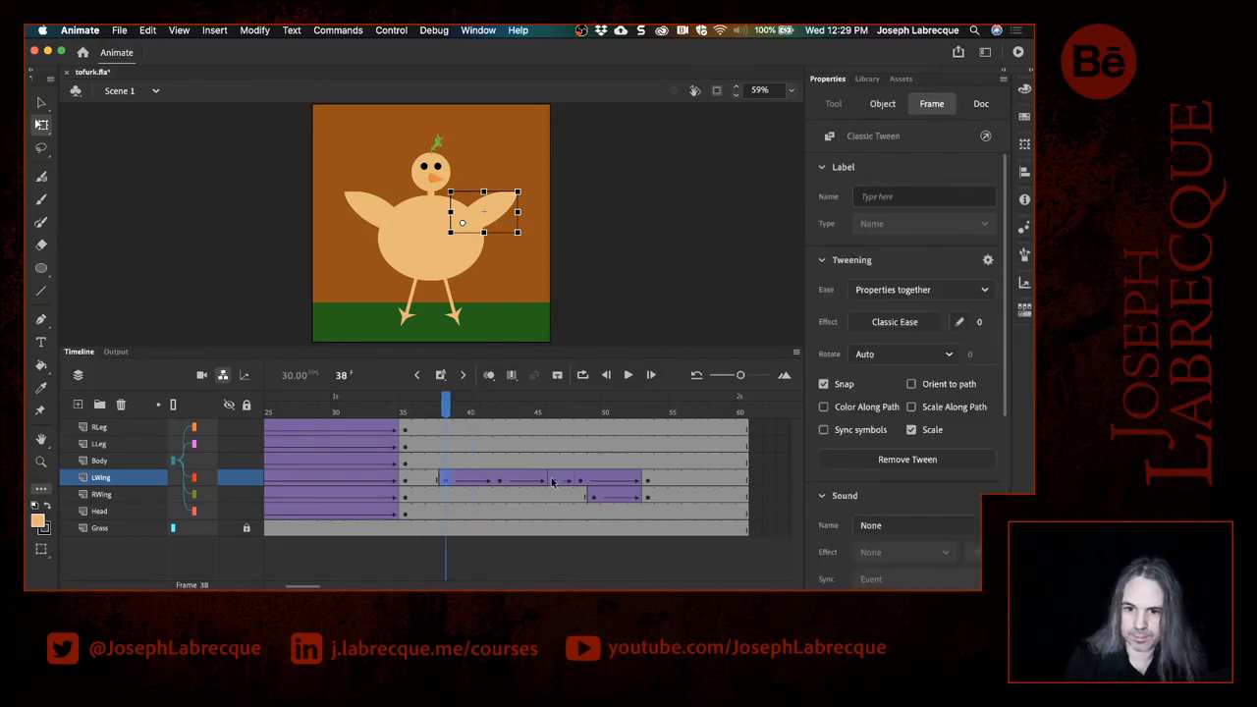
click(553, 482)
click(540, 481)
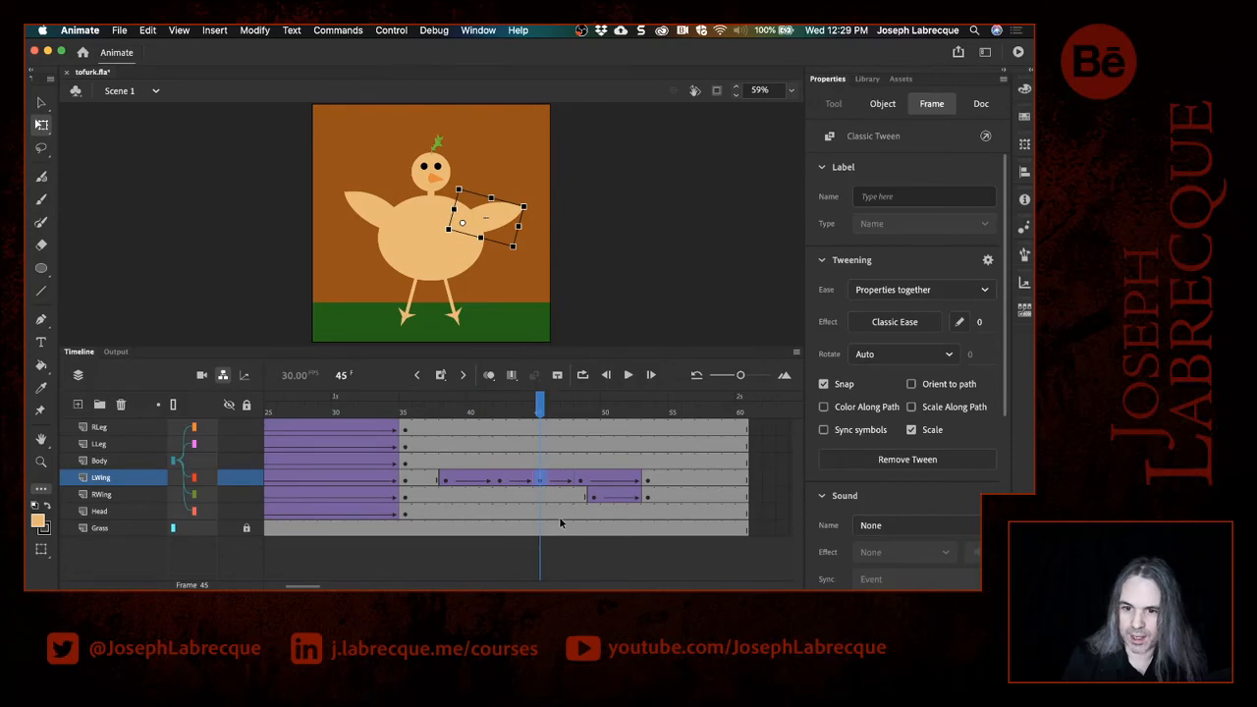
click(418, 414)
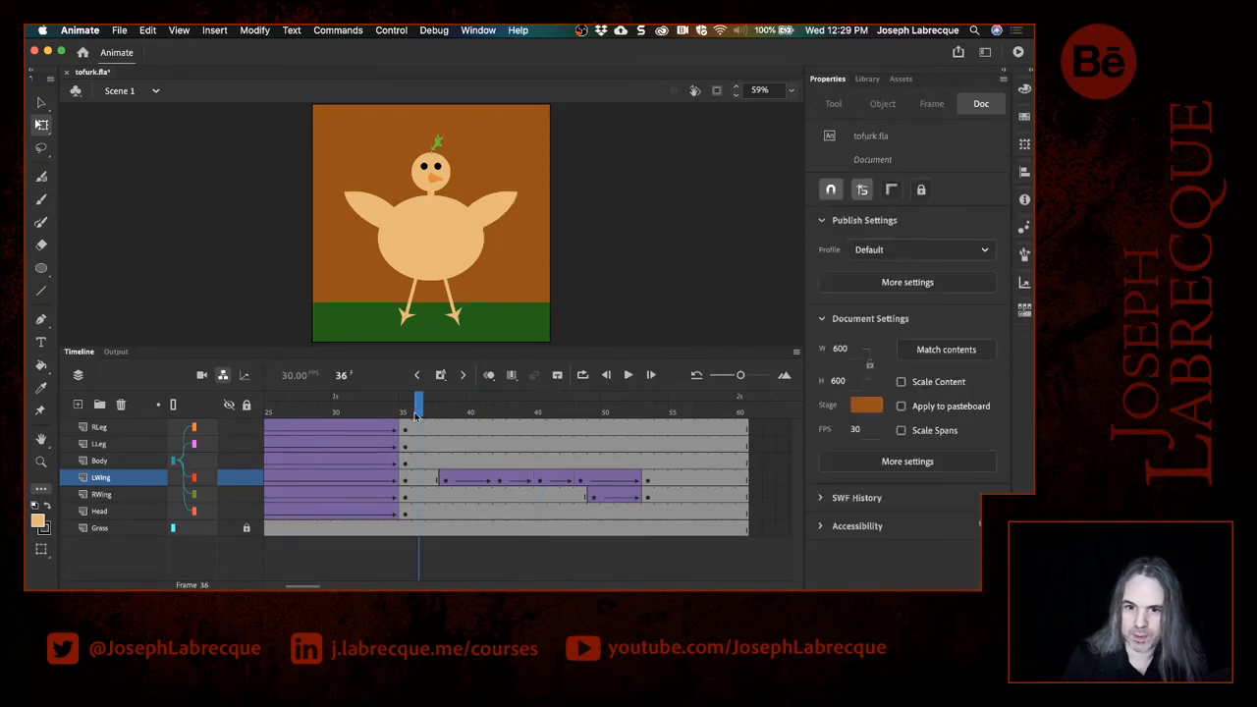
click(629, 375)
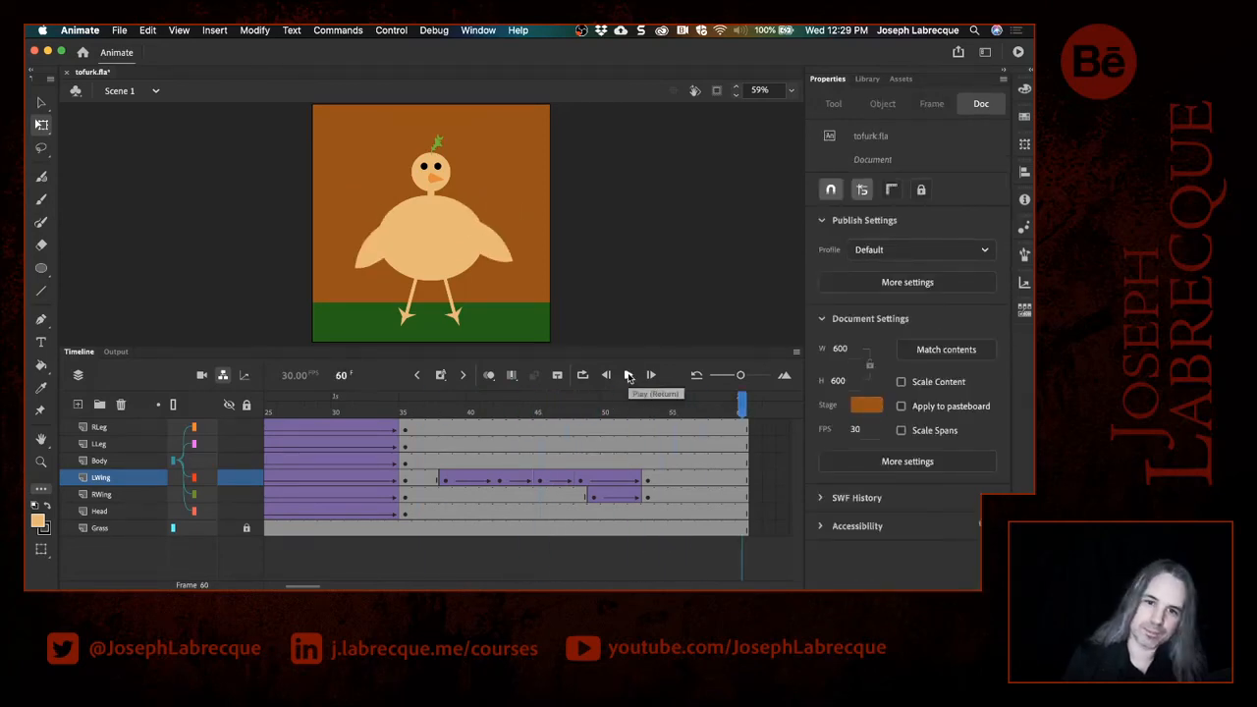
Step: Move the final RWing keyframe to frame 54 and play back the wing motion
click(648, 497)
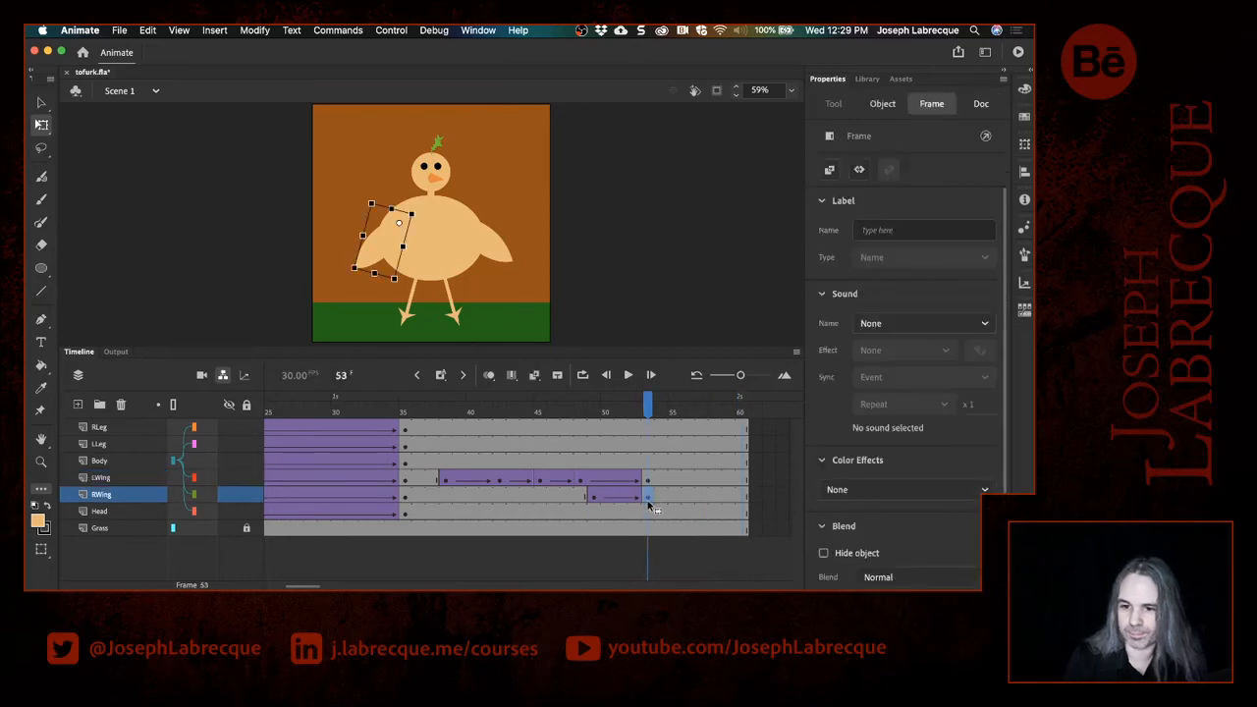
click(661, 497)
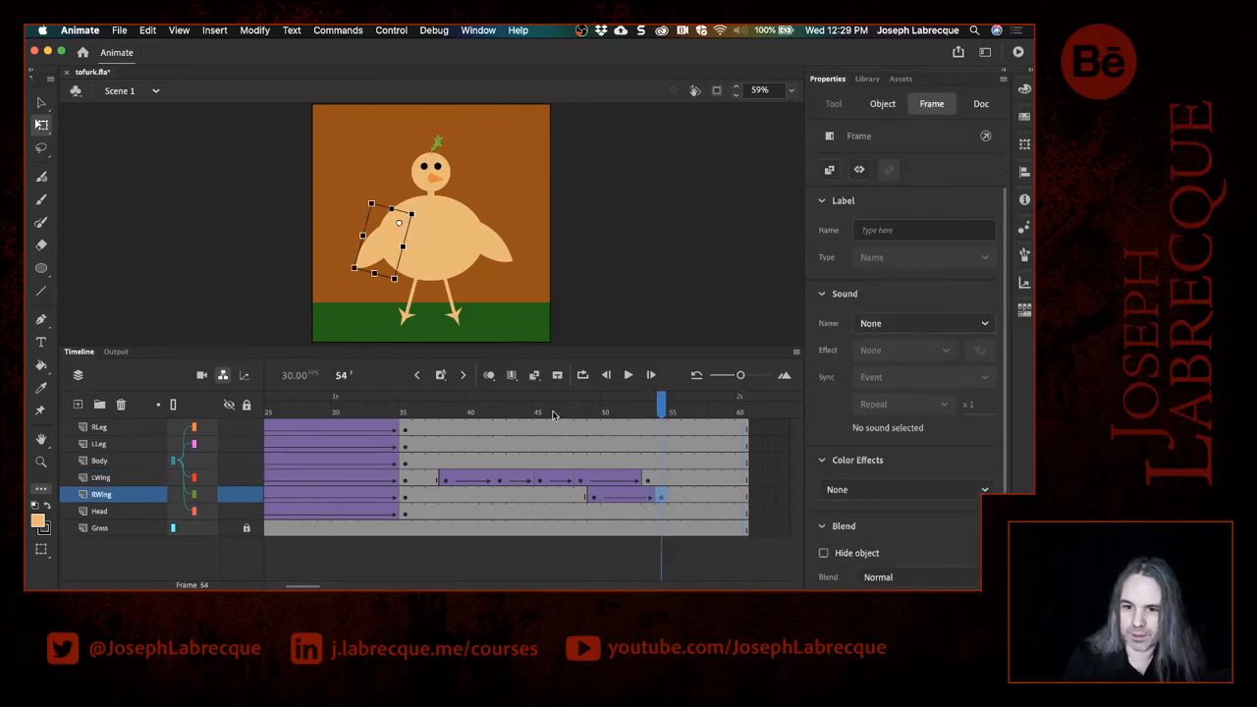
click(552, 413)
key(Return)
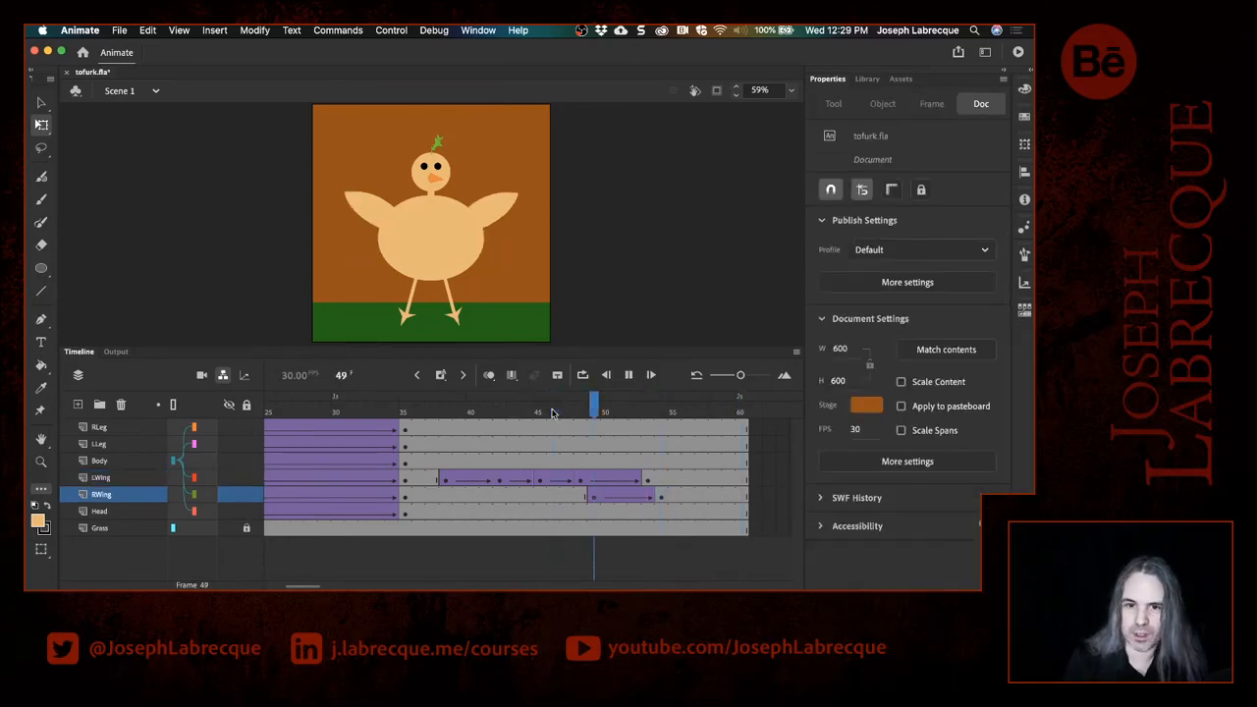
Step: Shift the RWing tween to frames 50 to 56 and the final LWing keyframe to frame 54, and play the result
click(595, 499)
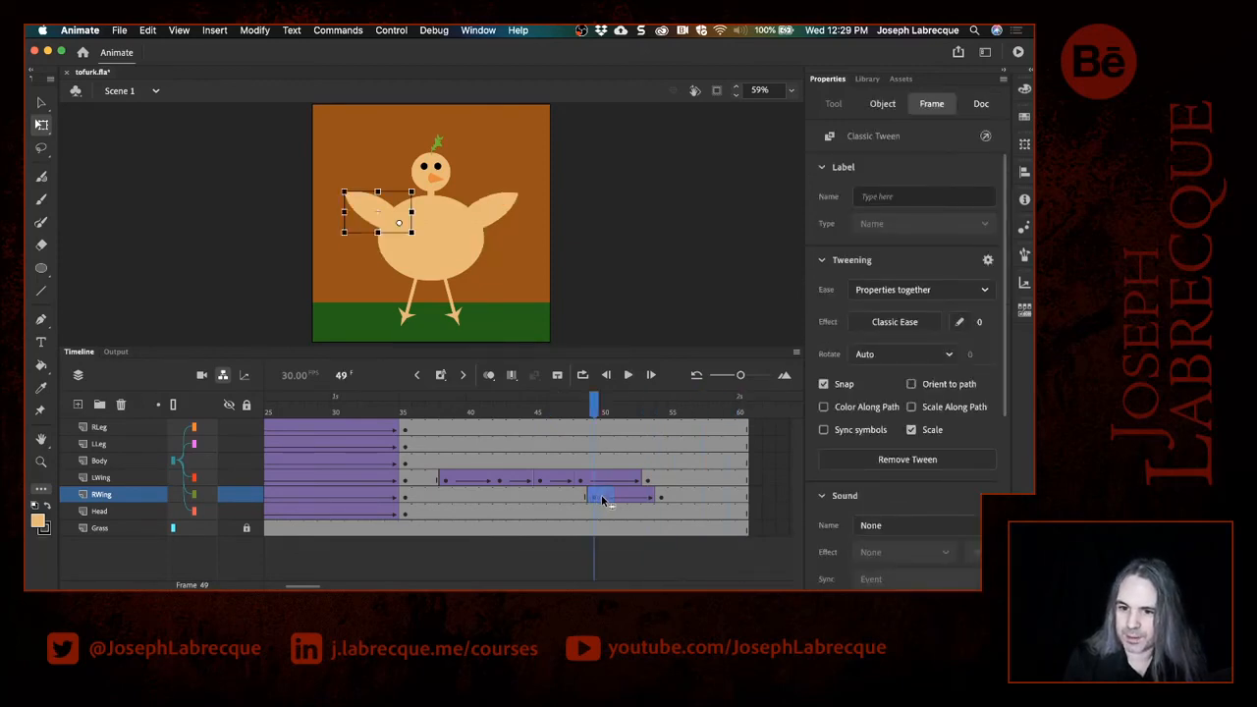
mouse_move(659, 500)
mouse_down()
mouse_move(687, 503)
mouse_move(660, 480)
mouse_up()
click(649, 480)
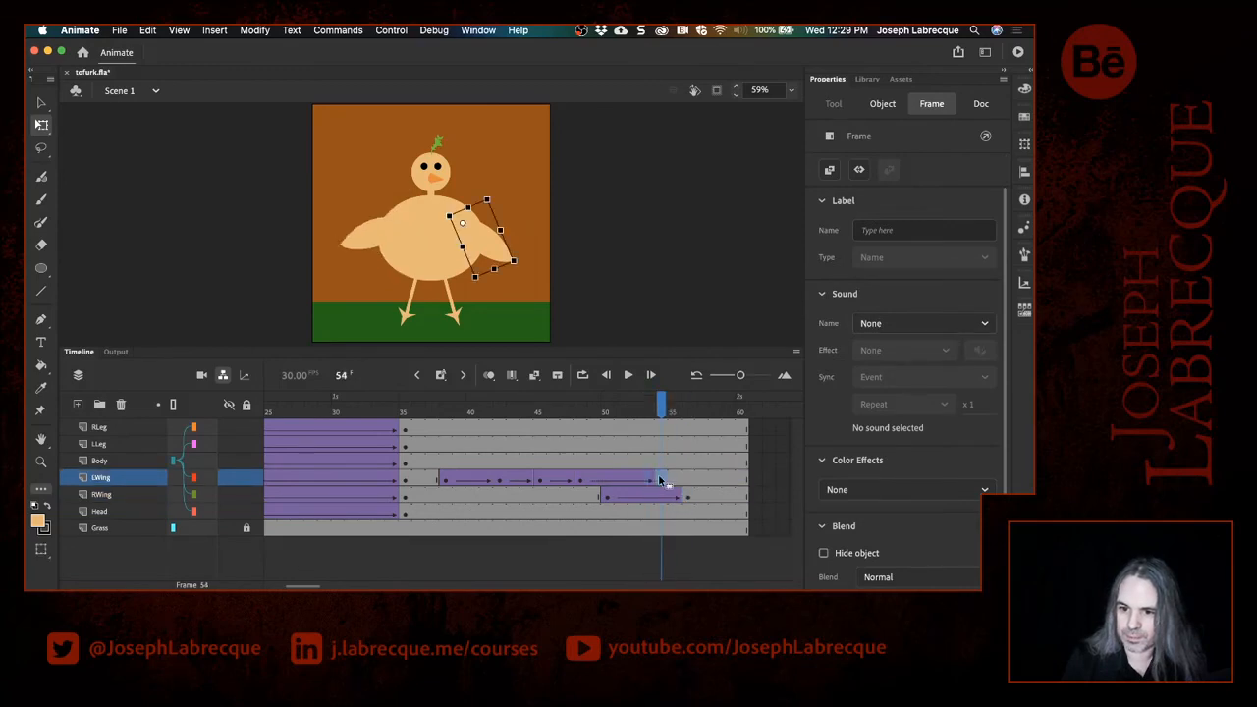
click(533, 410)
key(Return)
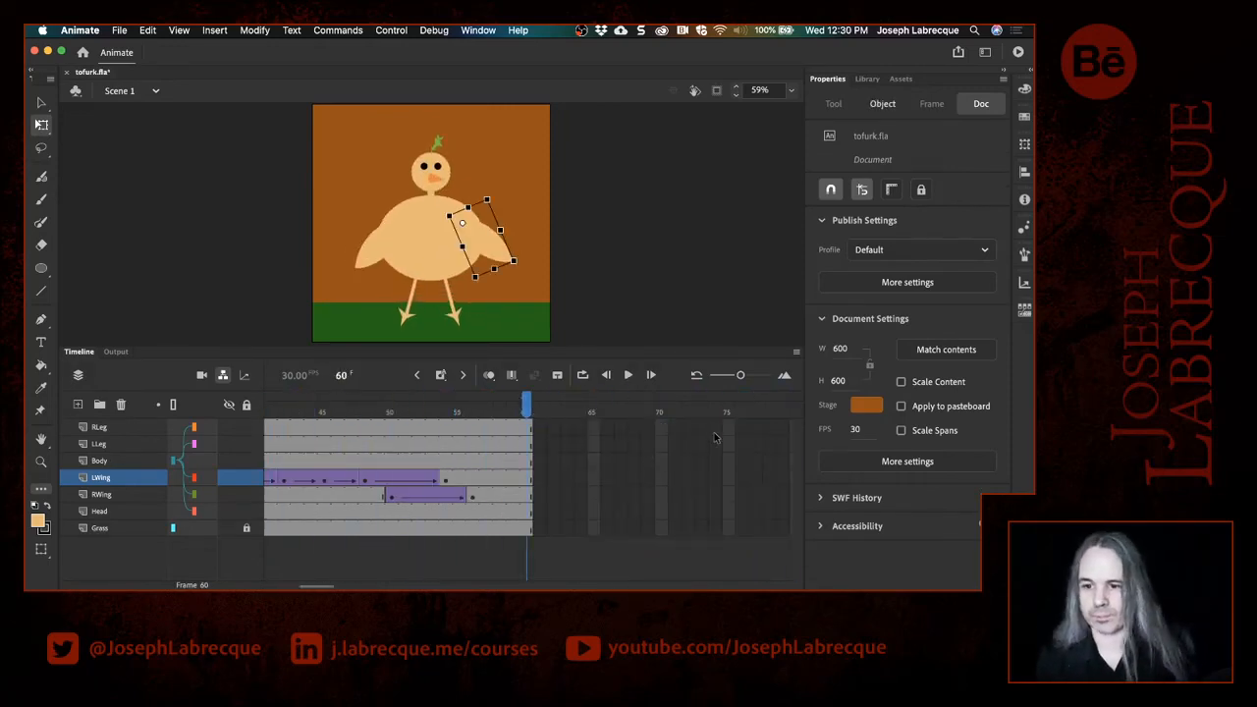
Step: Extend all layers to frame 75 by inserting frames, and scrub through the added span
drag(728, 428, 732, 540)
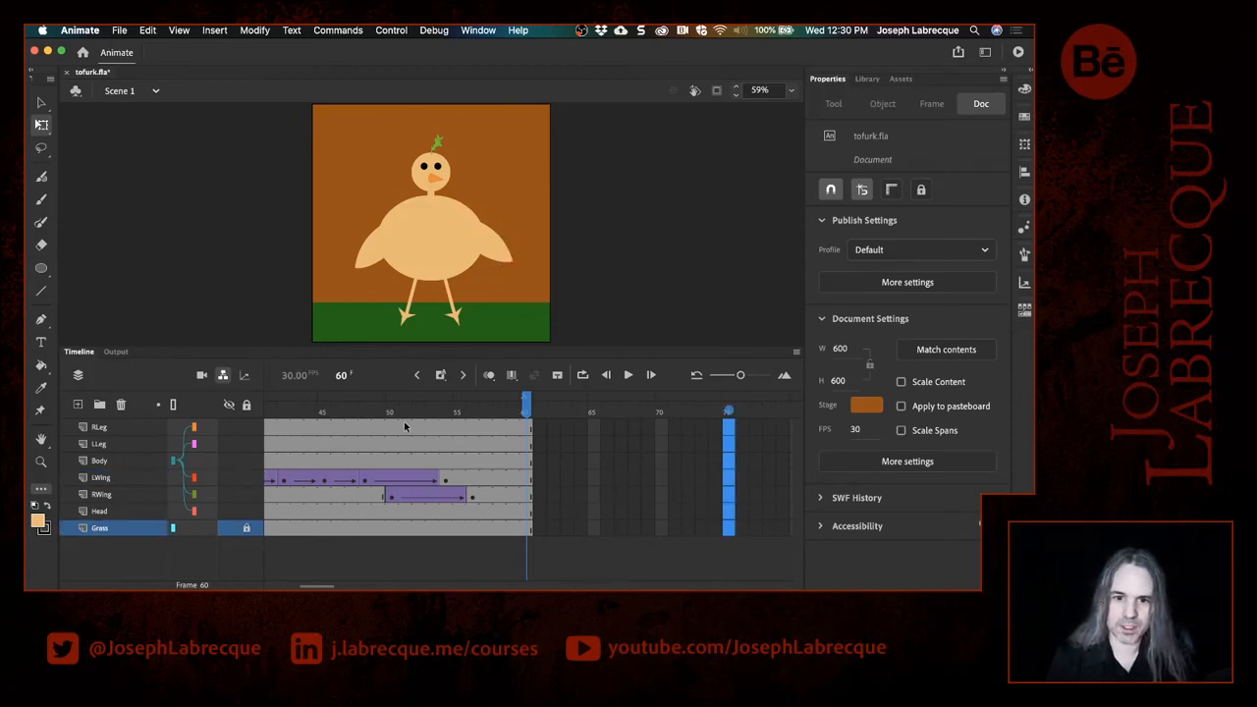
click(441, 375)
click(463, 446)
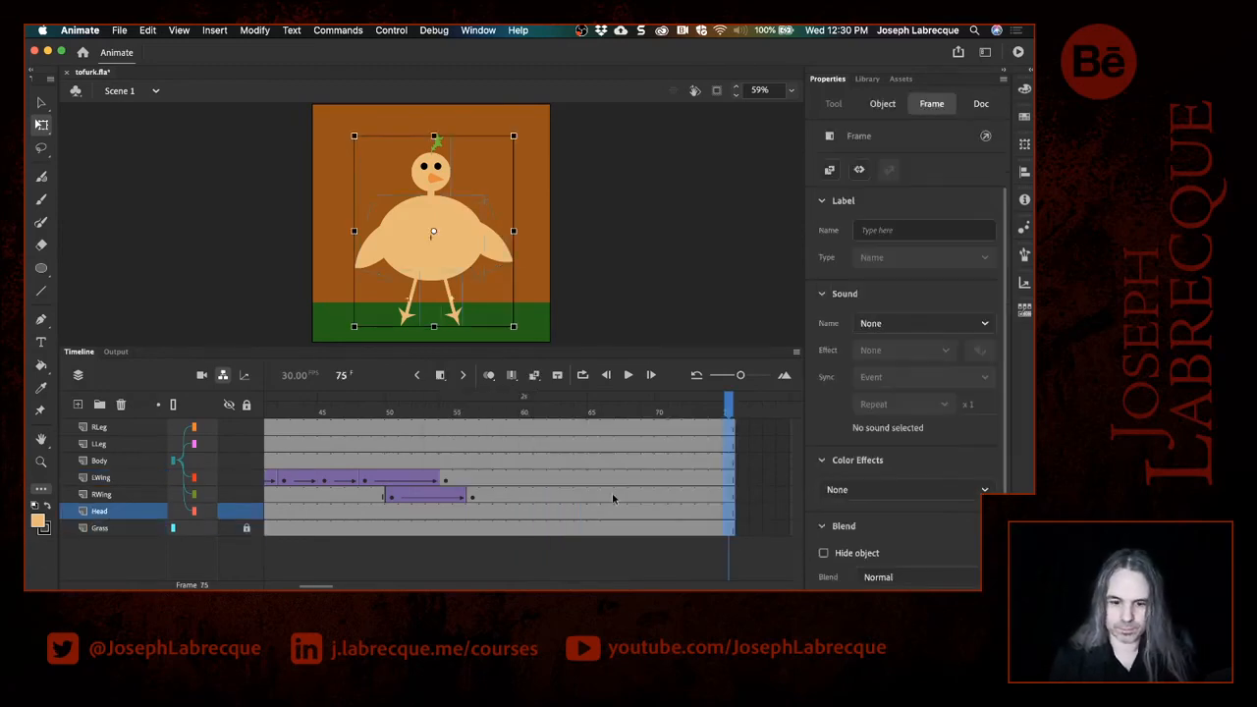
drag(372, 412, 556, 413)
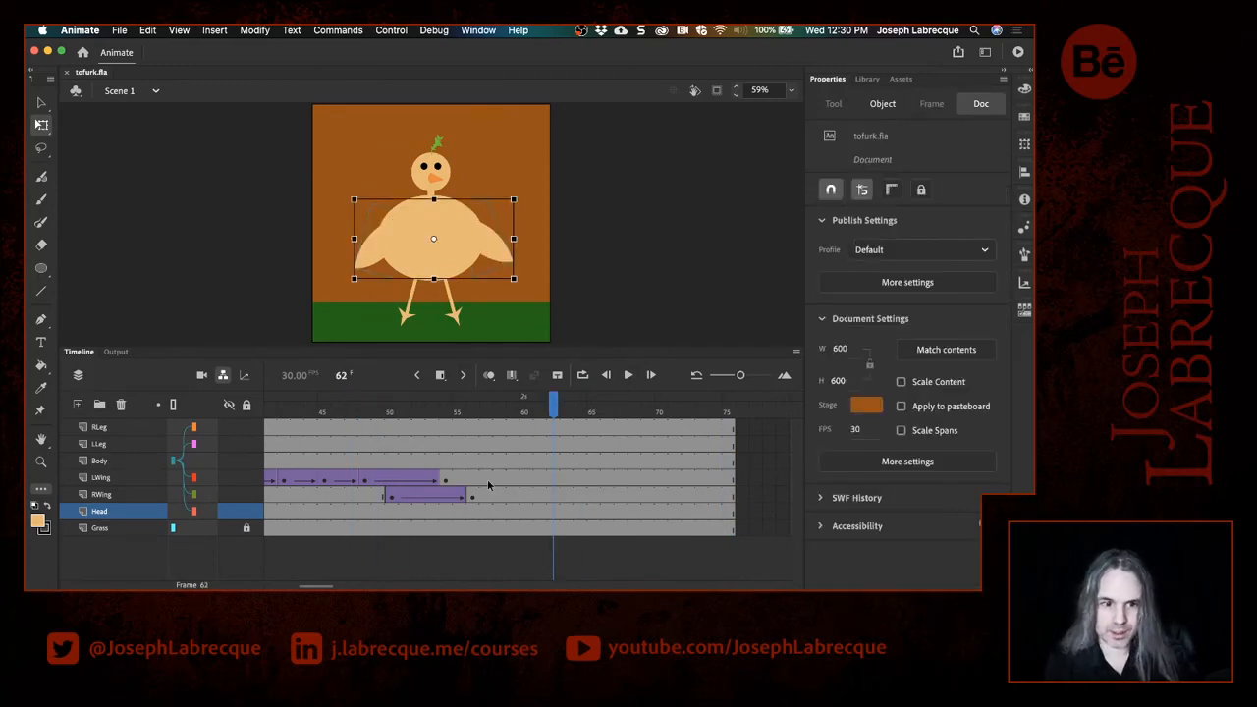
Step: Add a layer directly above Grass and name it Greeting
click(113, 529)
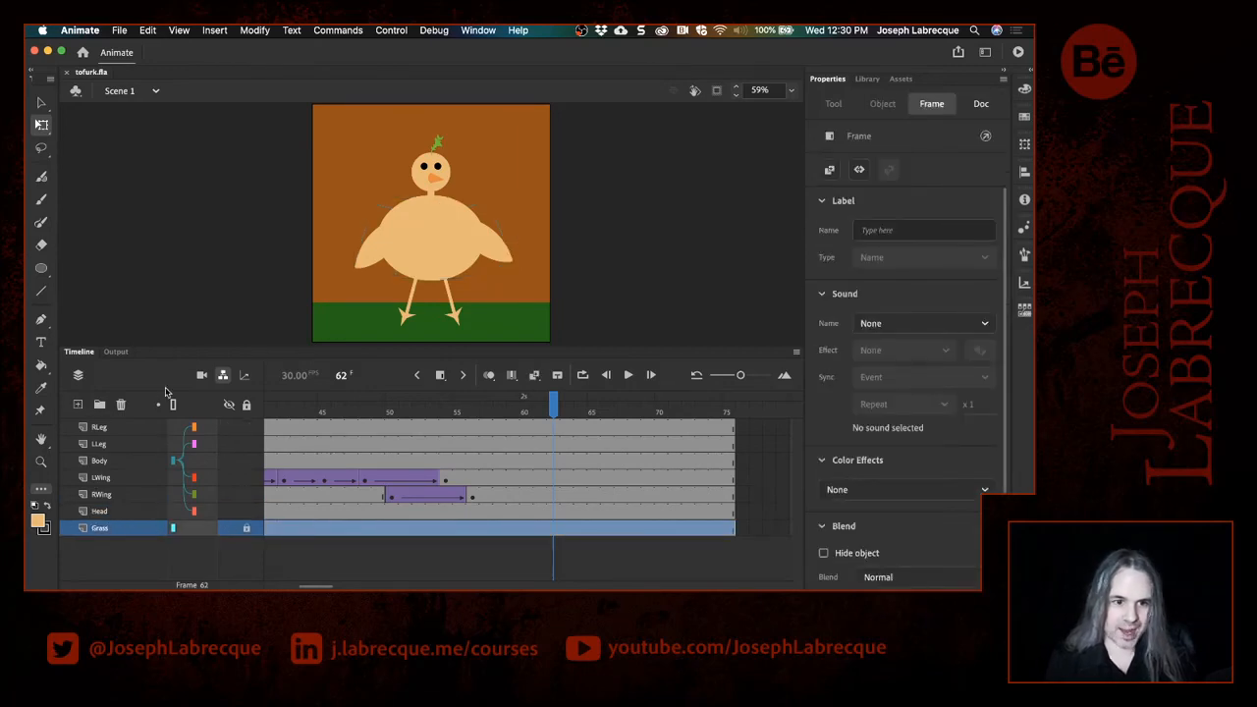
click(78, 404)
double_click(108, 528)
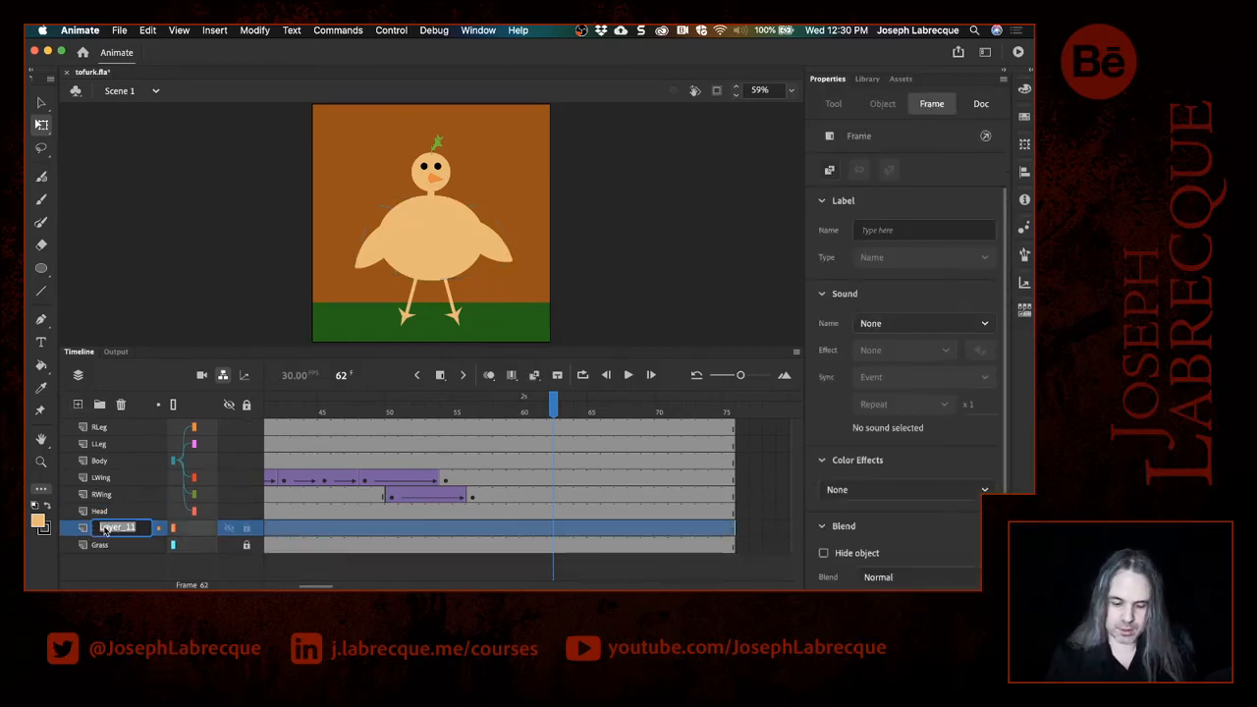
text(Greeting)
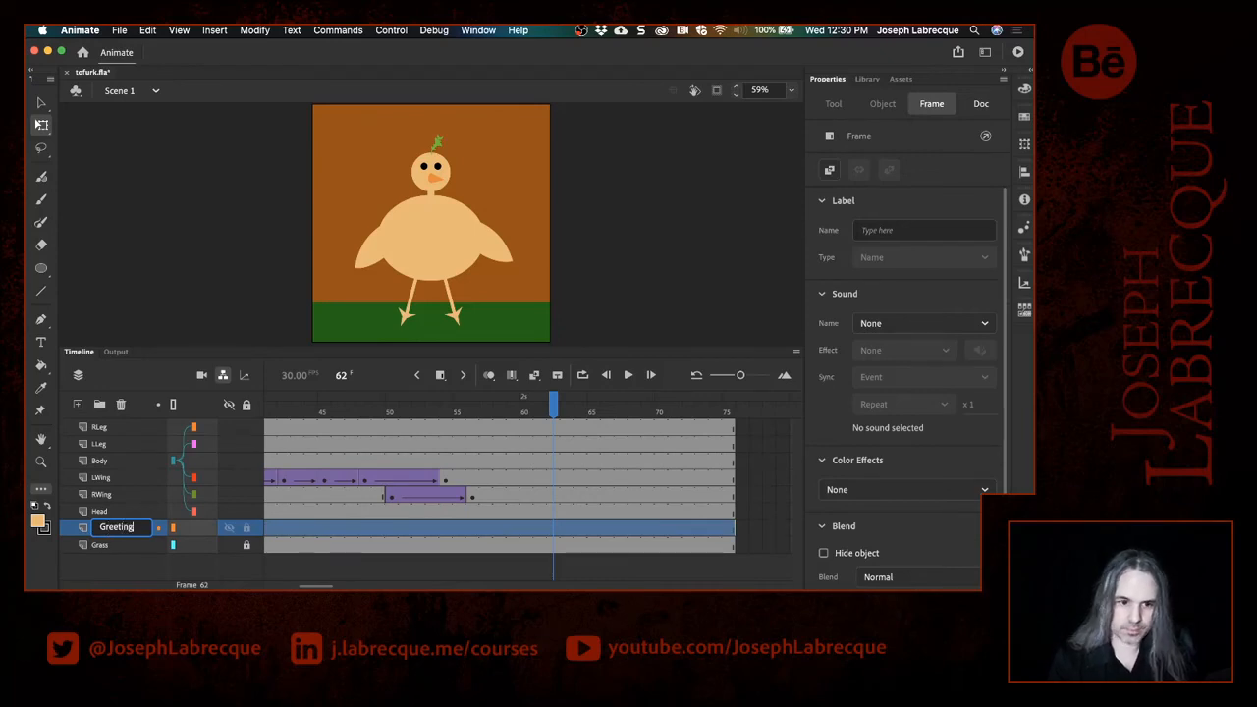
key(Return)
click(108, 573)
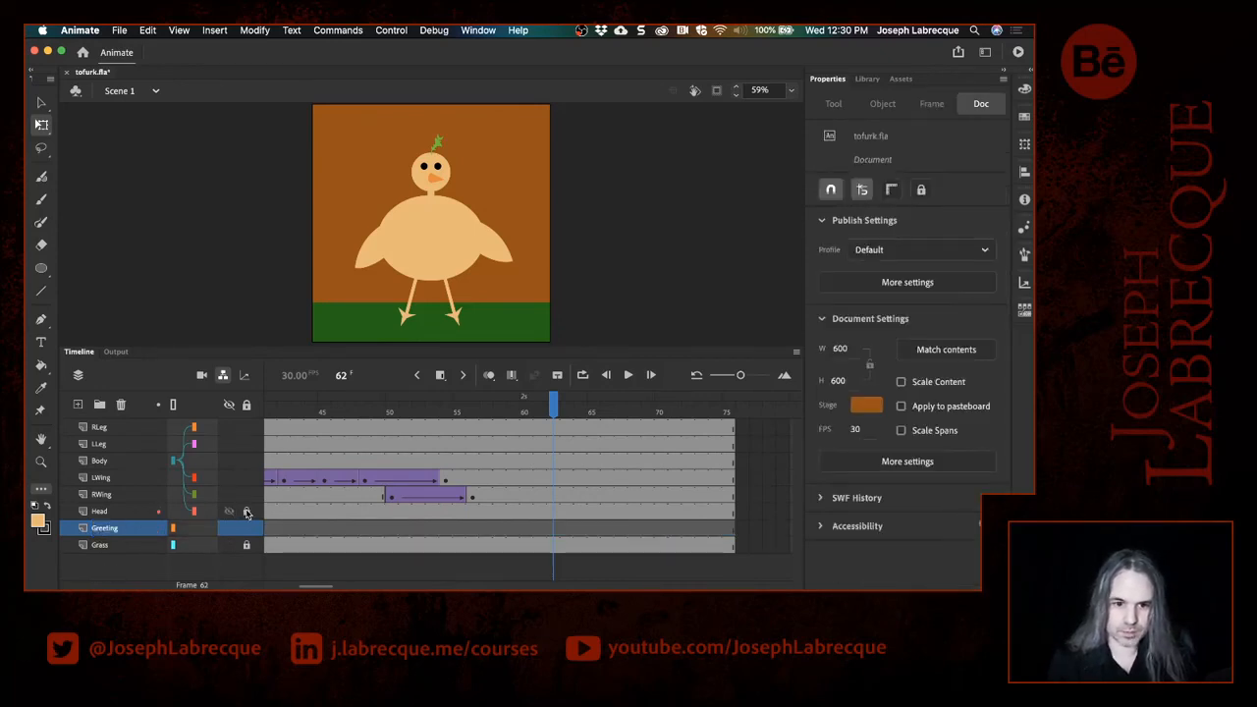
Step: Lock all the character layers and insert a keyframe at frame 61 on the Greeting layer
drag(247, 512, 244, 427)
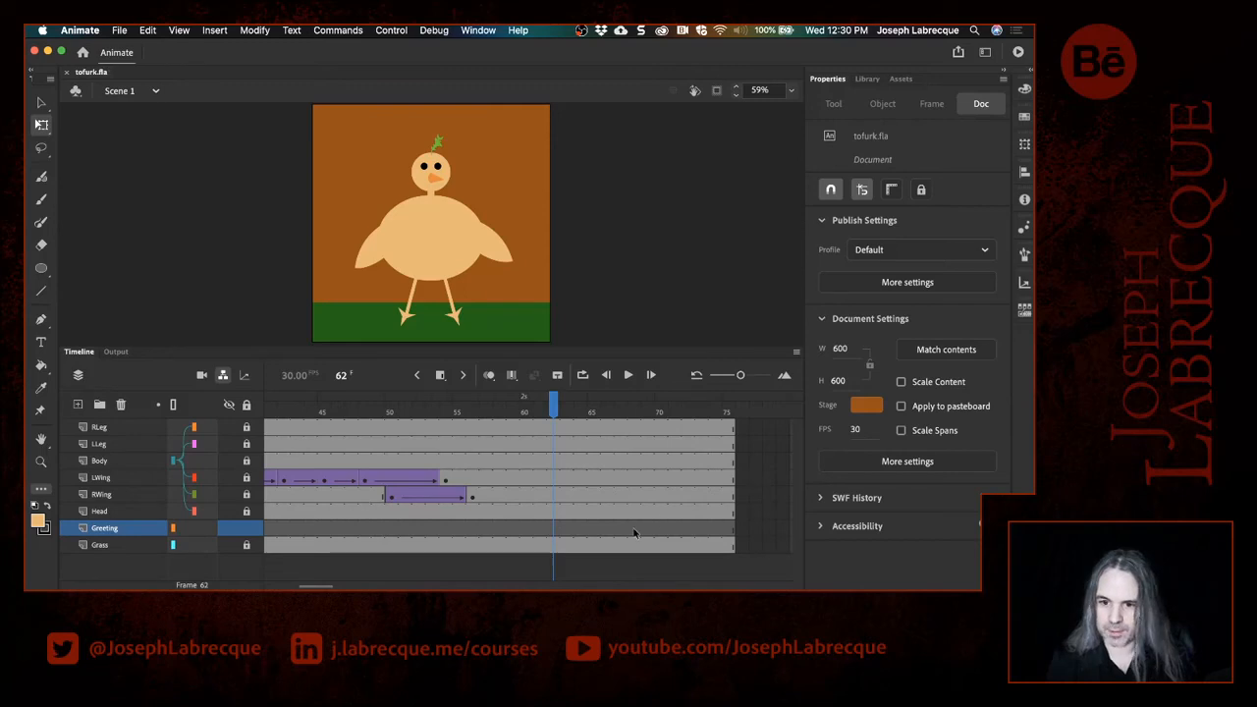
click(569, 530)
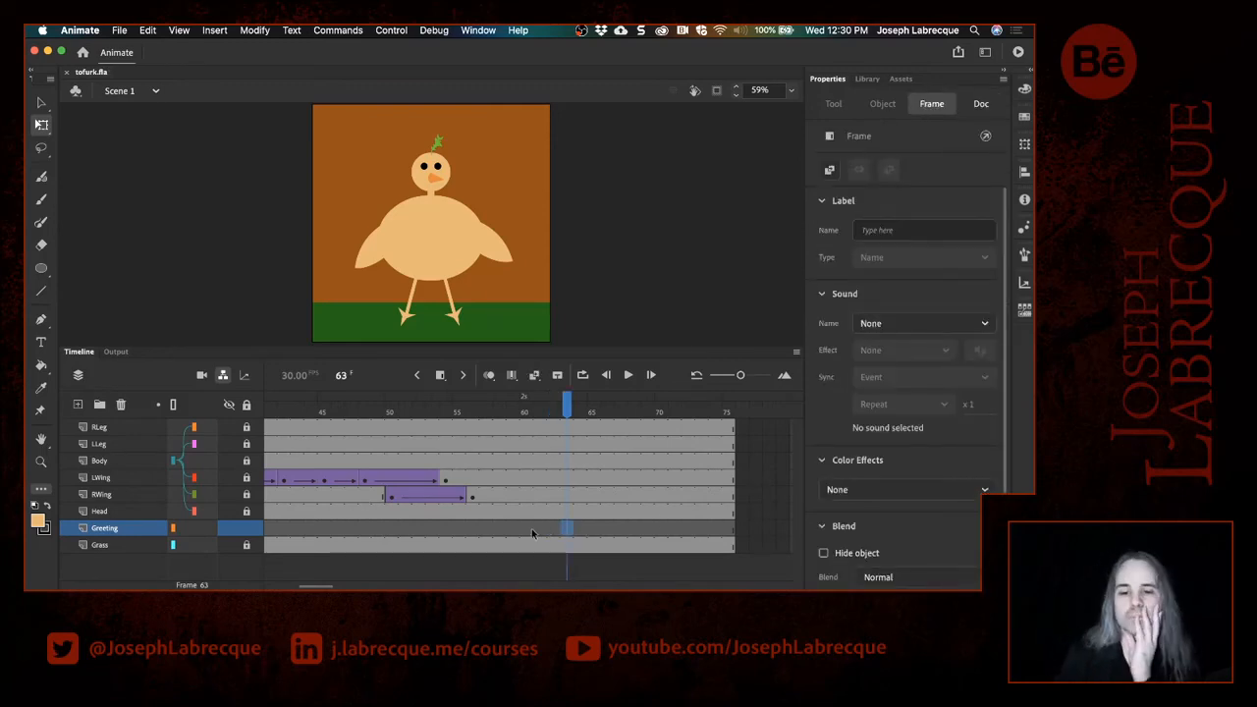
click(553, 534)
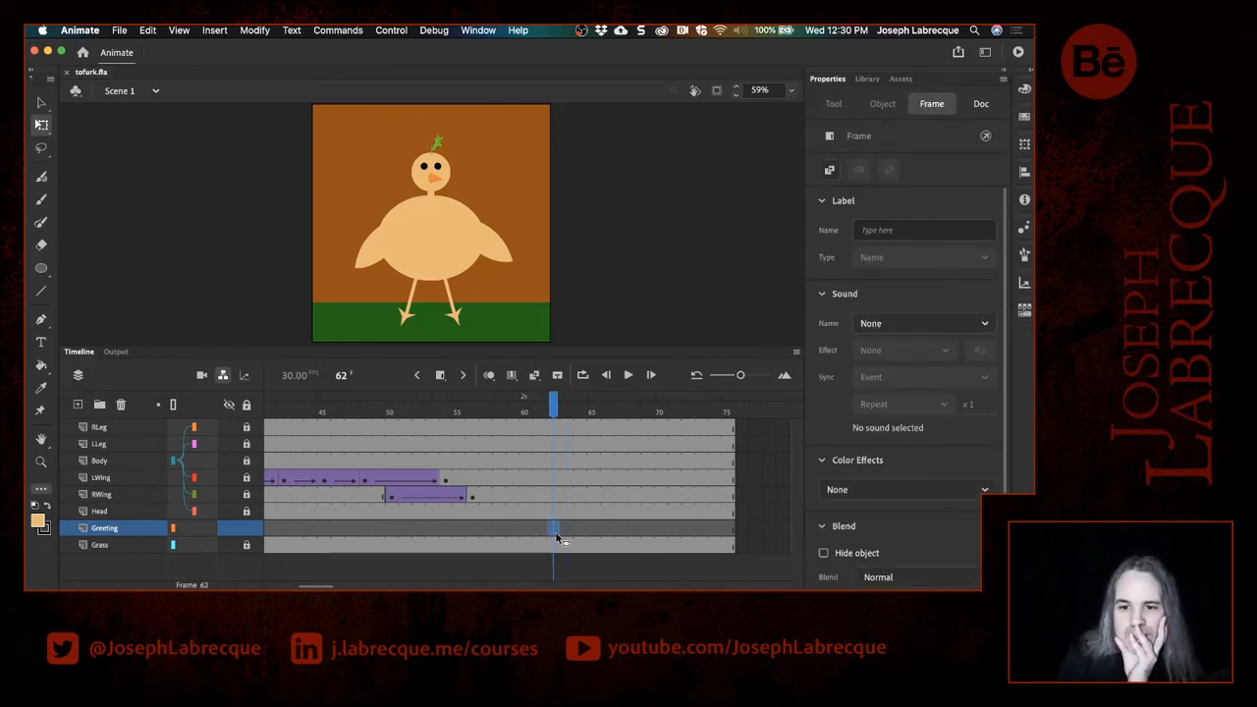
click(540, 531)
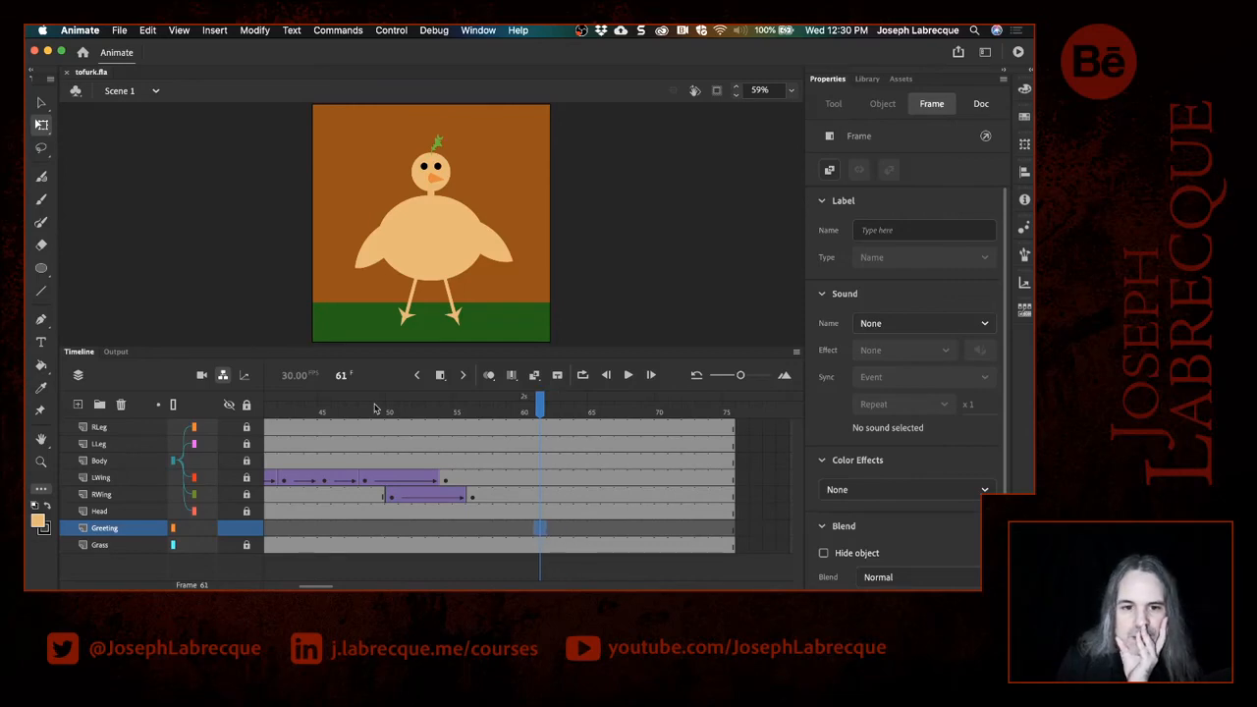
click(440, 375)
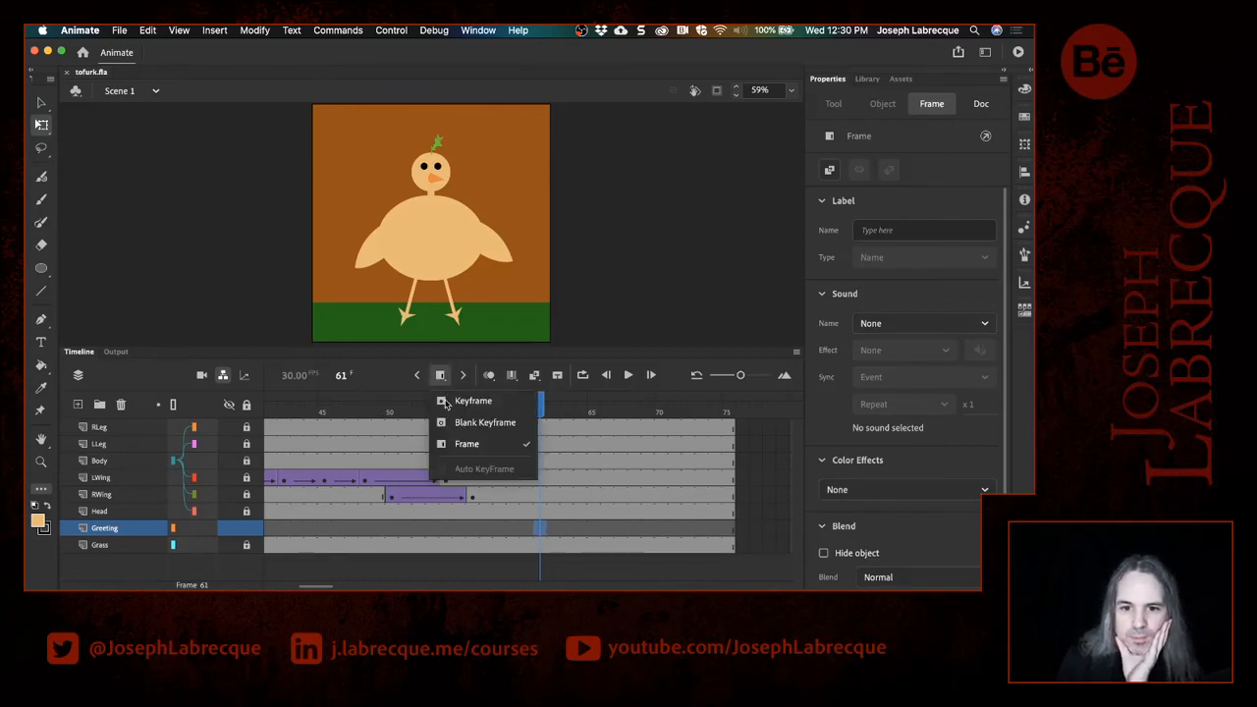
click(462, 400)
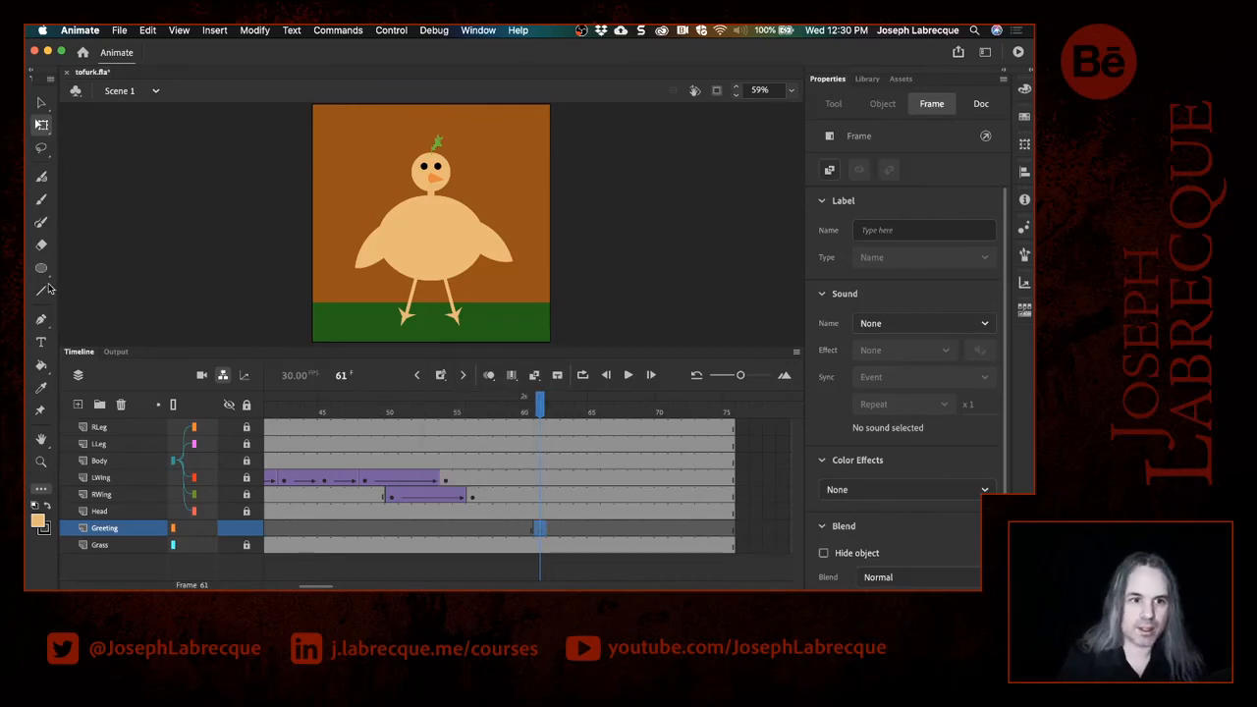
Step: Set the Text tool's fill to a lighter shade of the character's body colour, F6D8A5
click(41, 342)
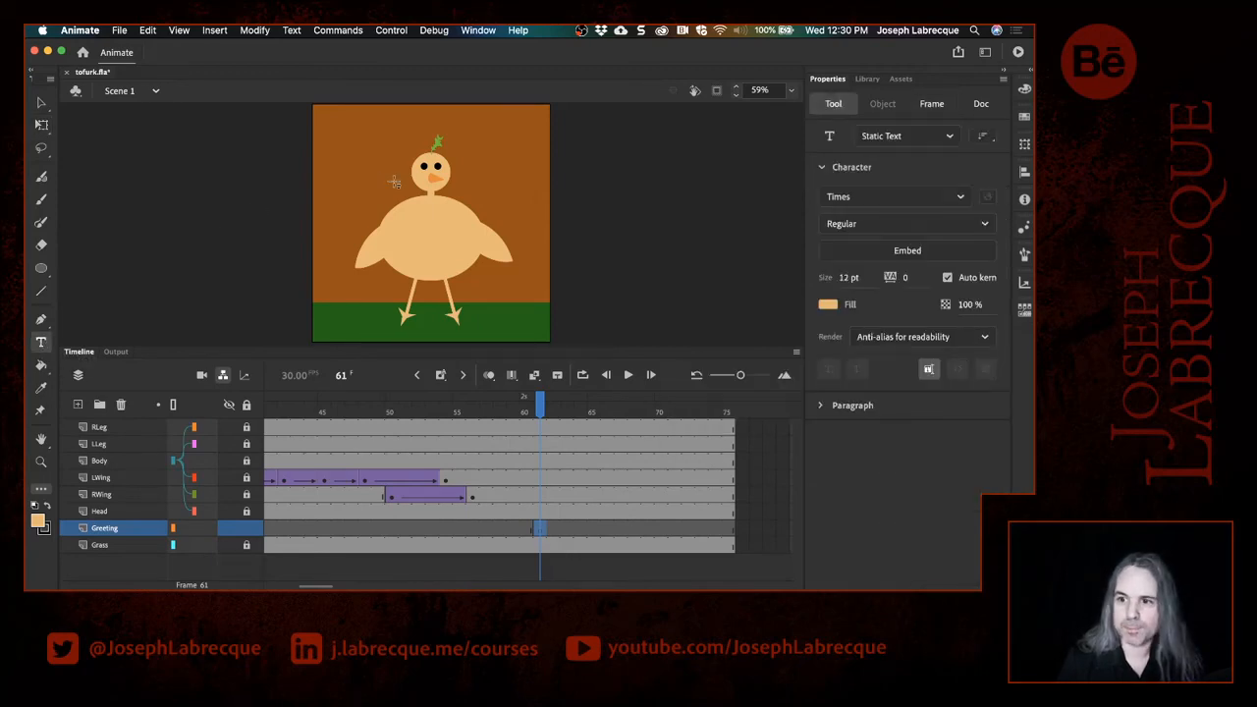
click(830, 306)
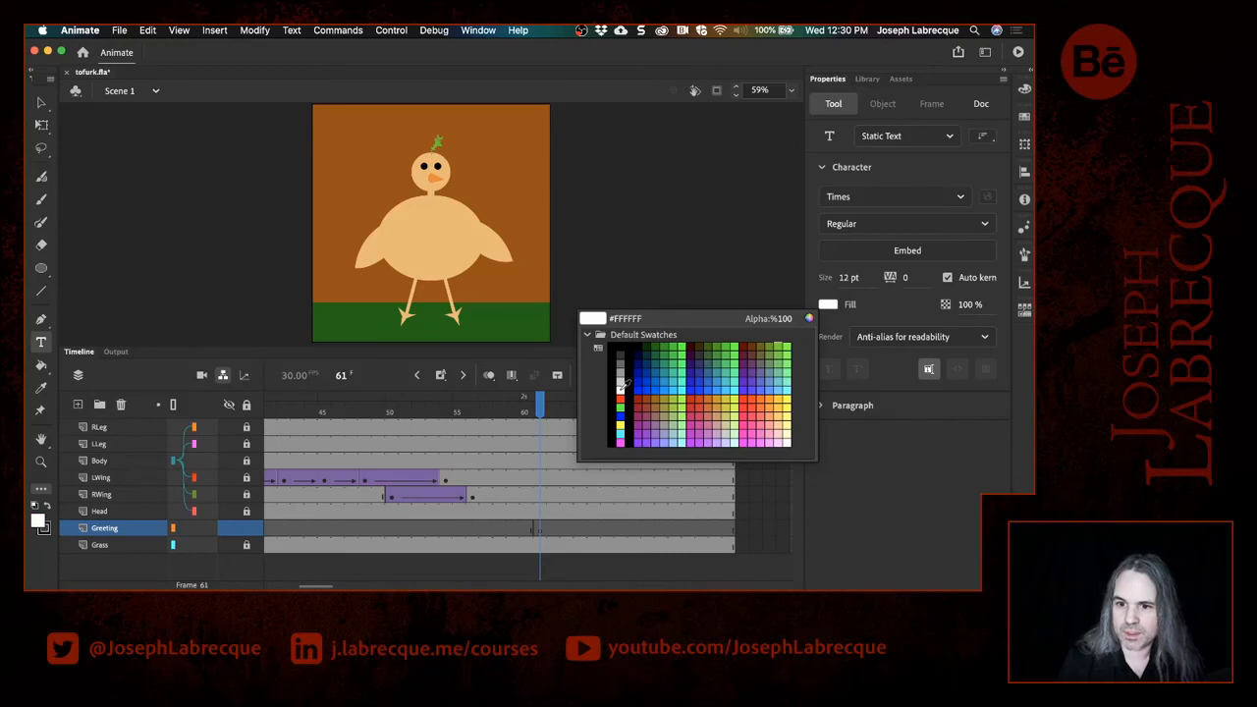
click(448, 244)
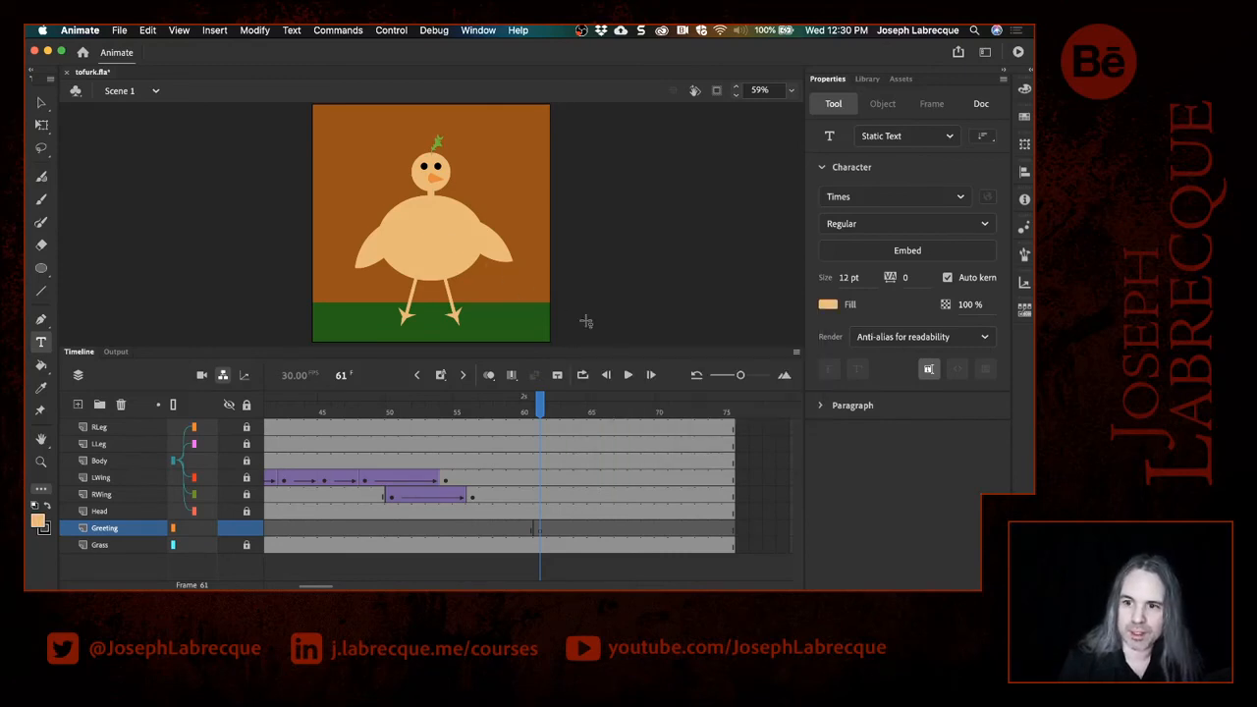
click(828, 306)
click(809, 319)
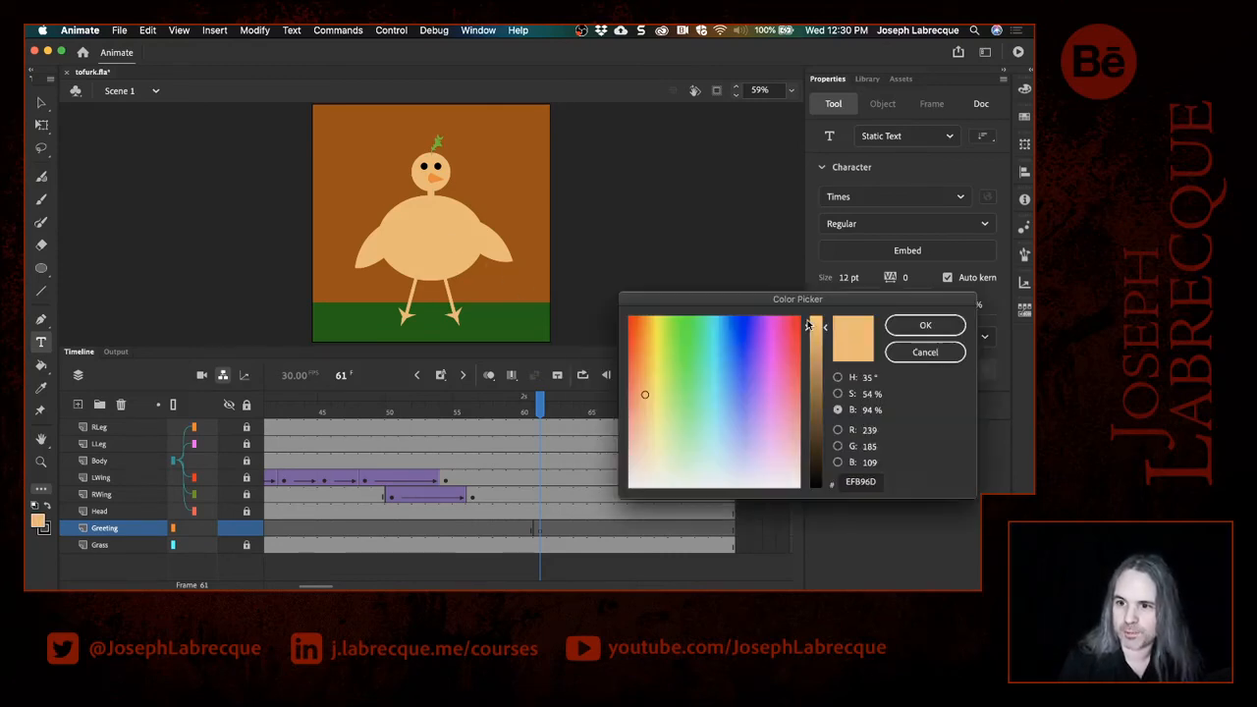
drag(814, 329, 812, 324)
click(646, 431)
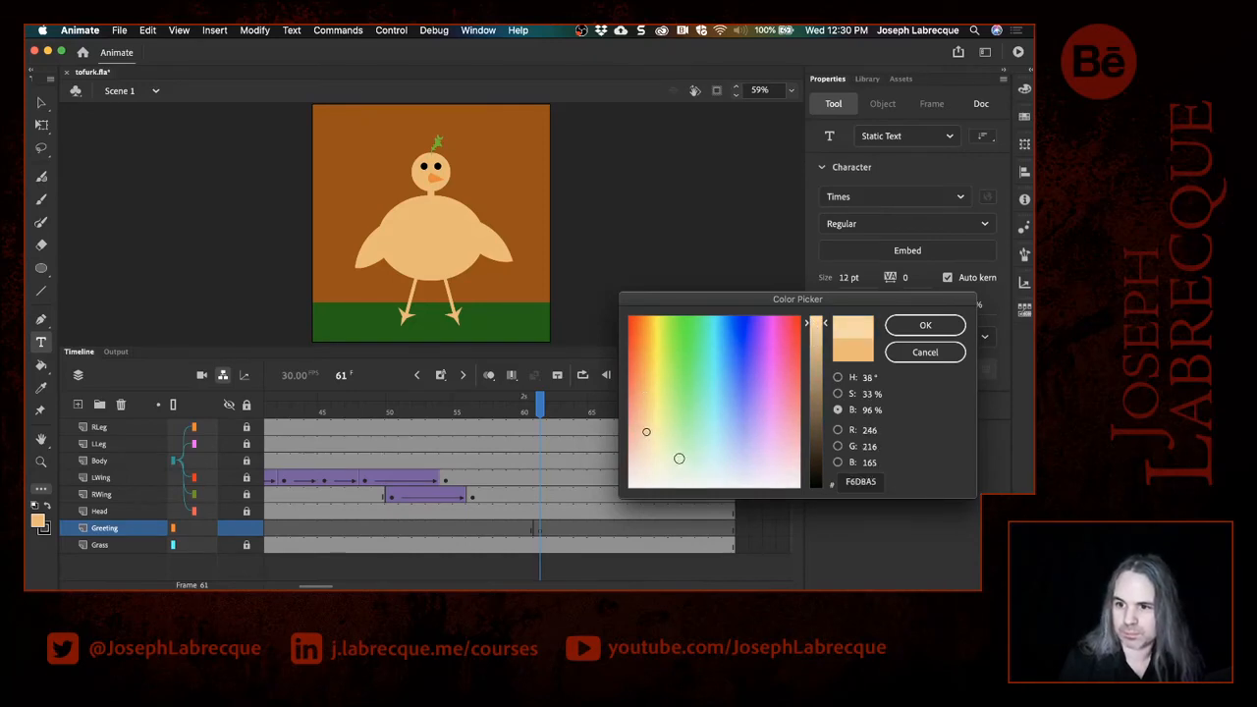
click(924, 325)
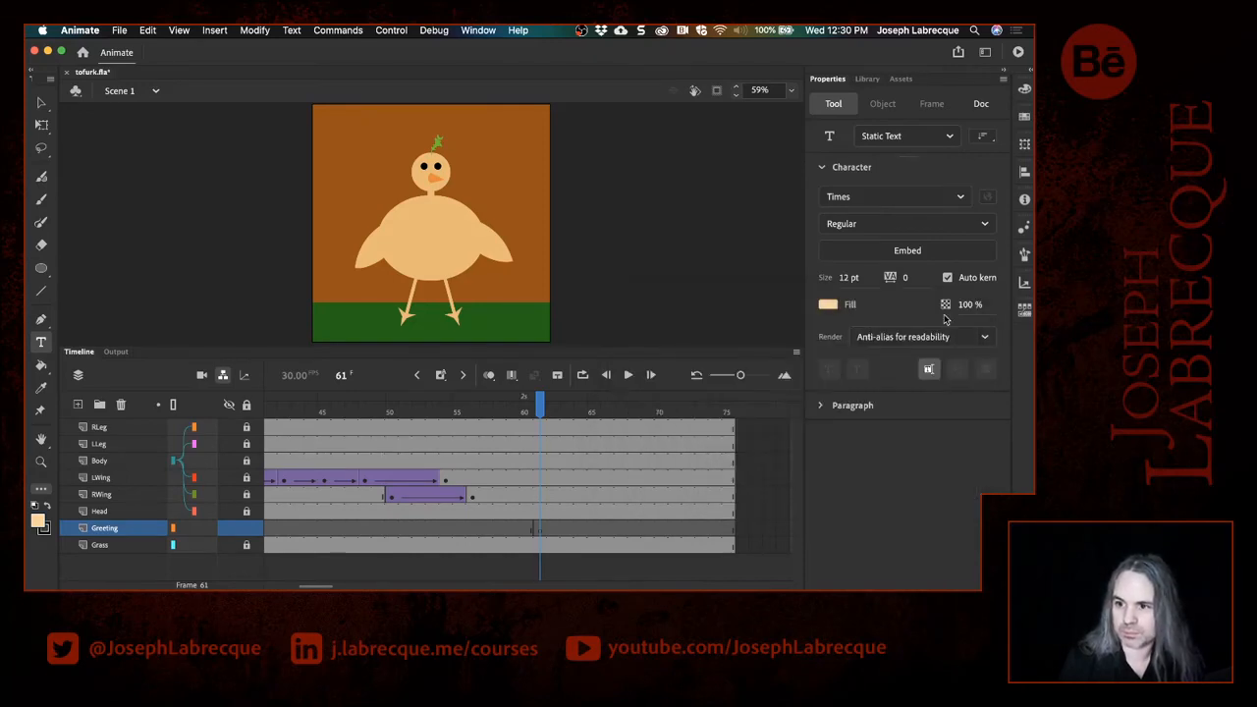
Step: Add the static text "Happy Thanksgiving!" on the Greeting layer and move it into the sky above the character's left side
click(333, 148)
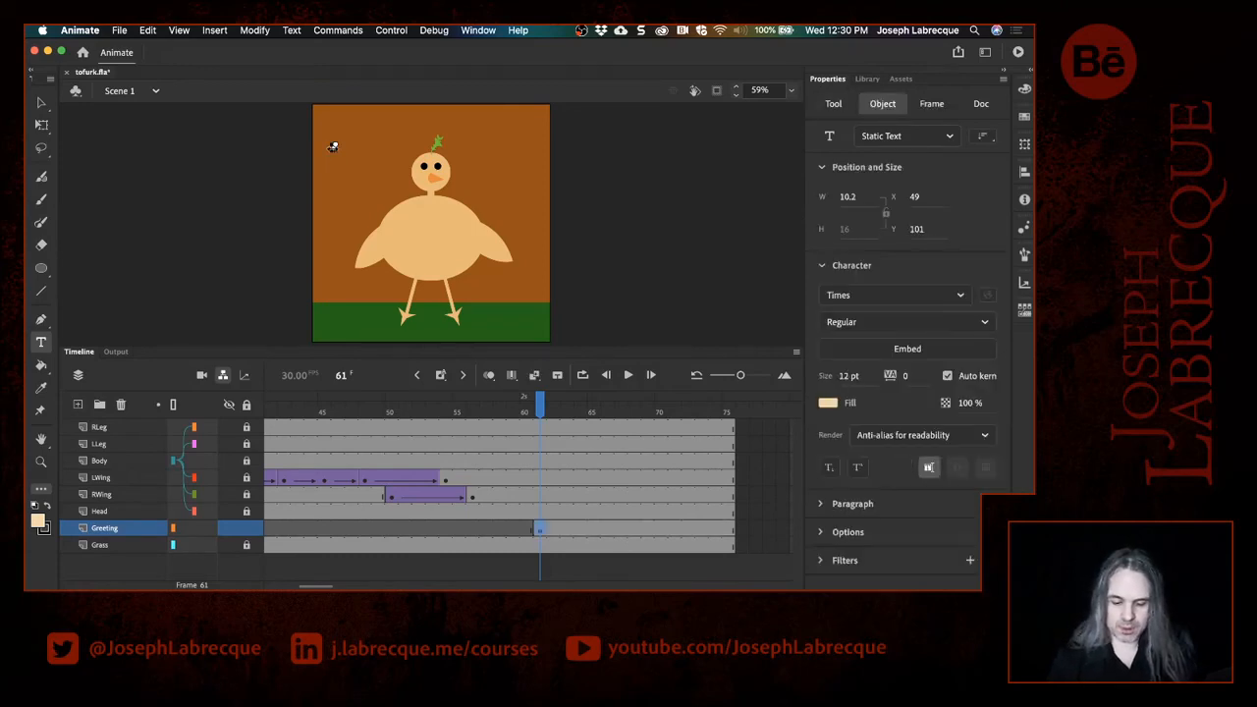
text(Happy Thanksgiv)
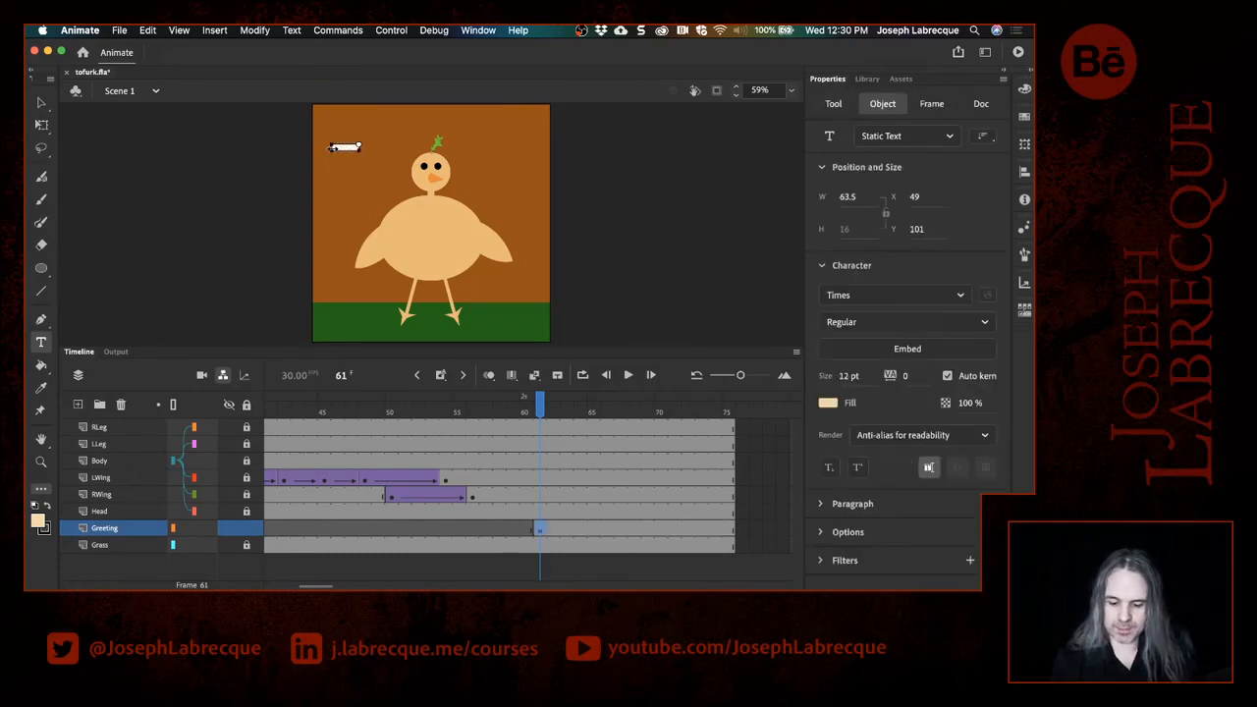
text(ing)
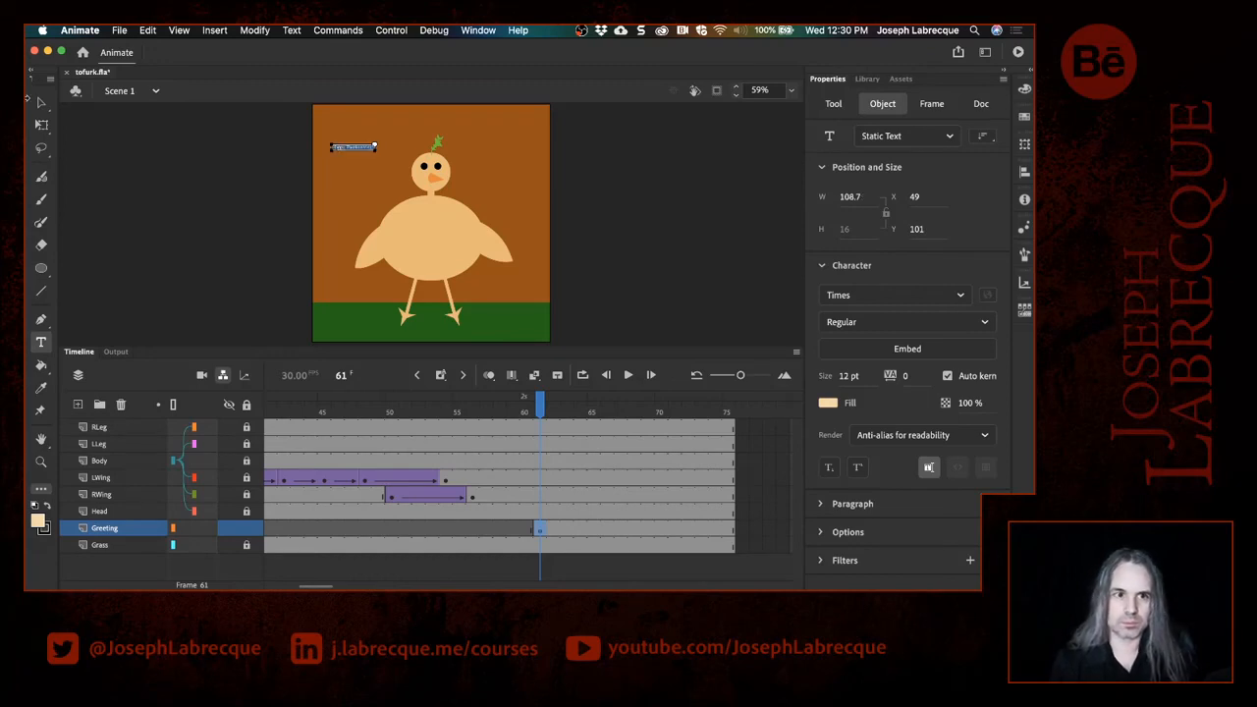
click(41, 102)
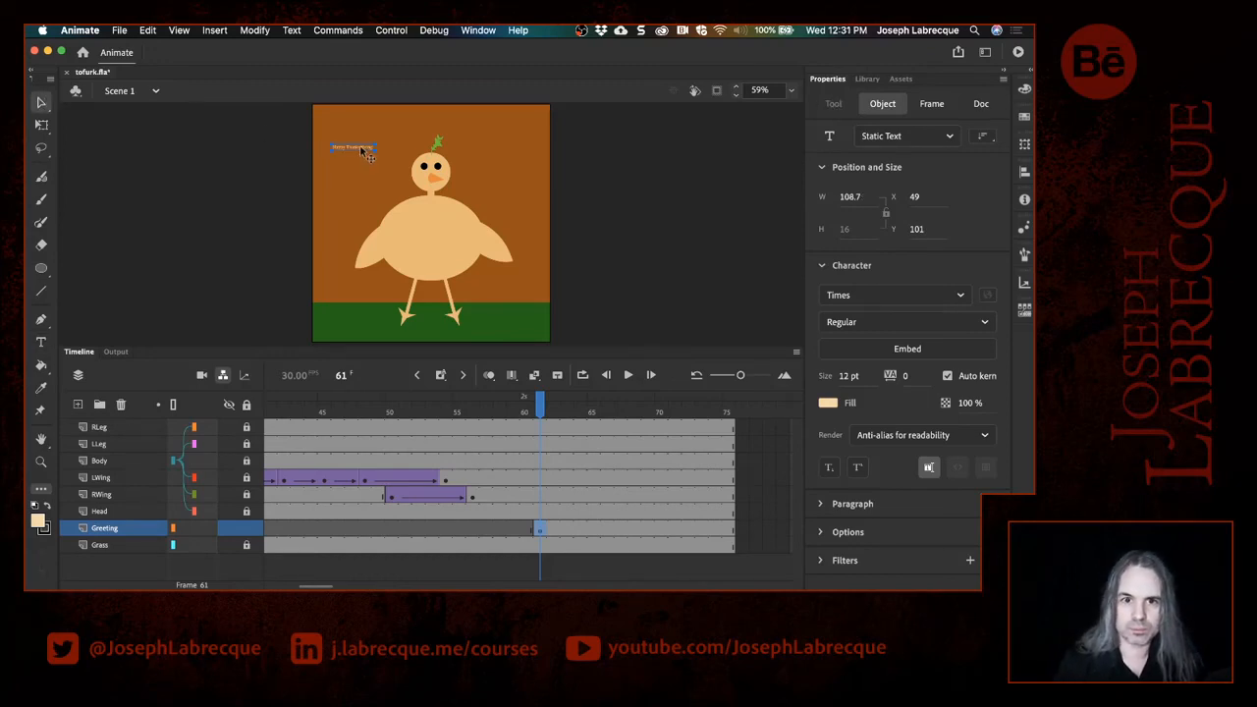
drag(362, 149, 381, 134)
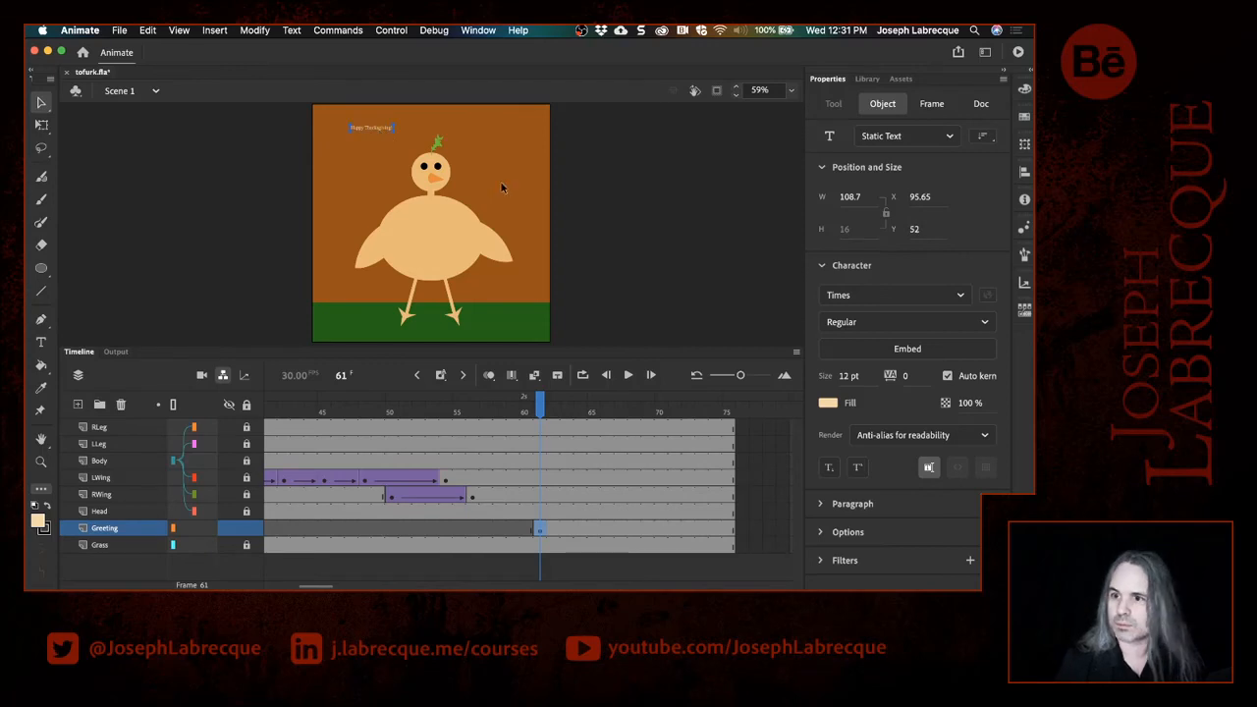
Step: Set the greeting text's font to Amboy
click(960, 296)
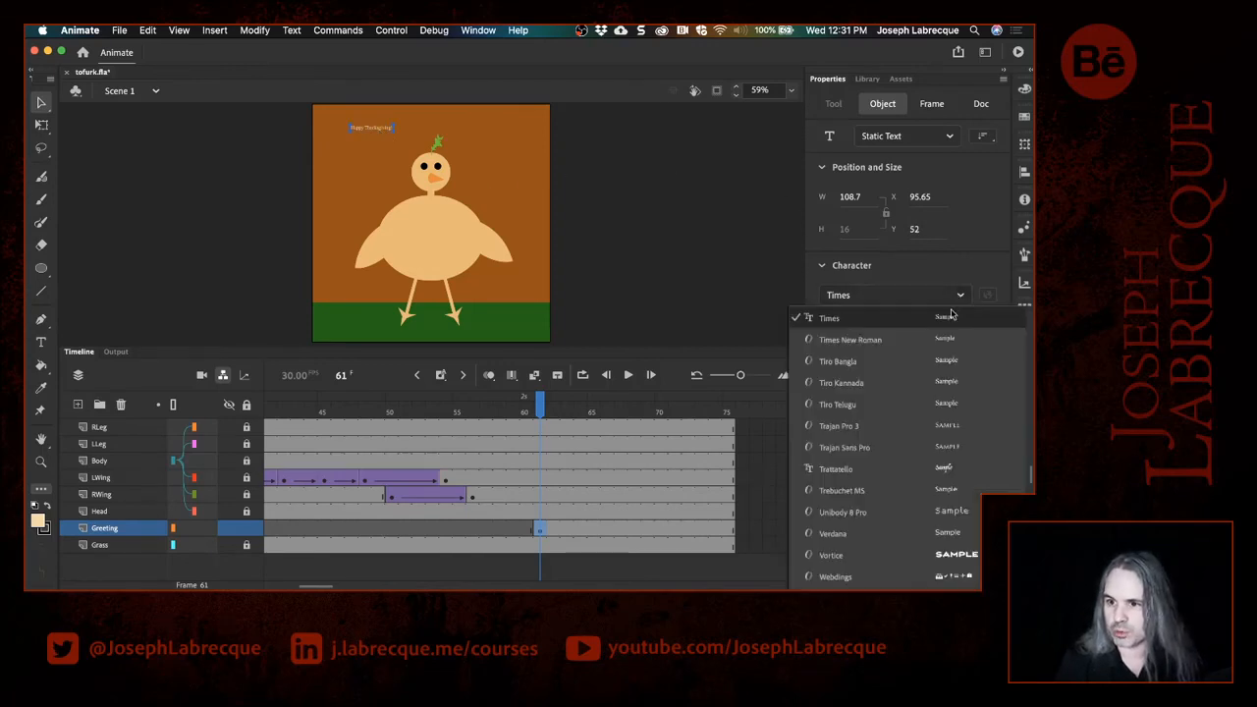
scroll(909, 496, down, 5)
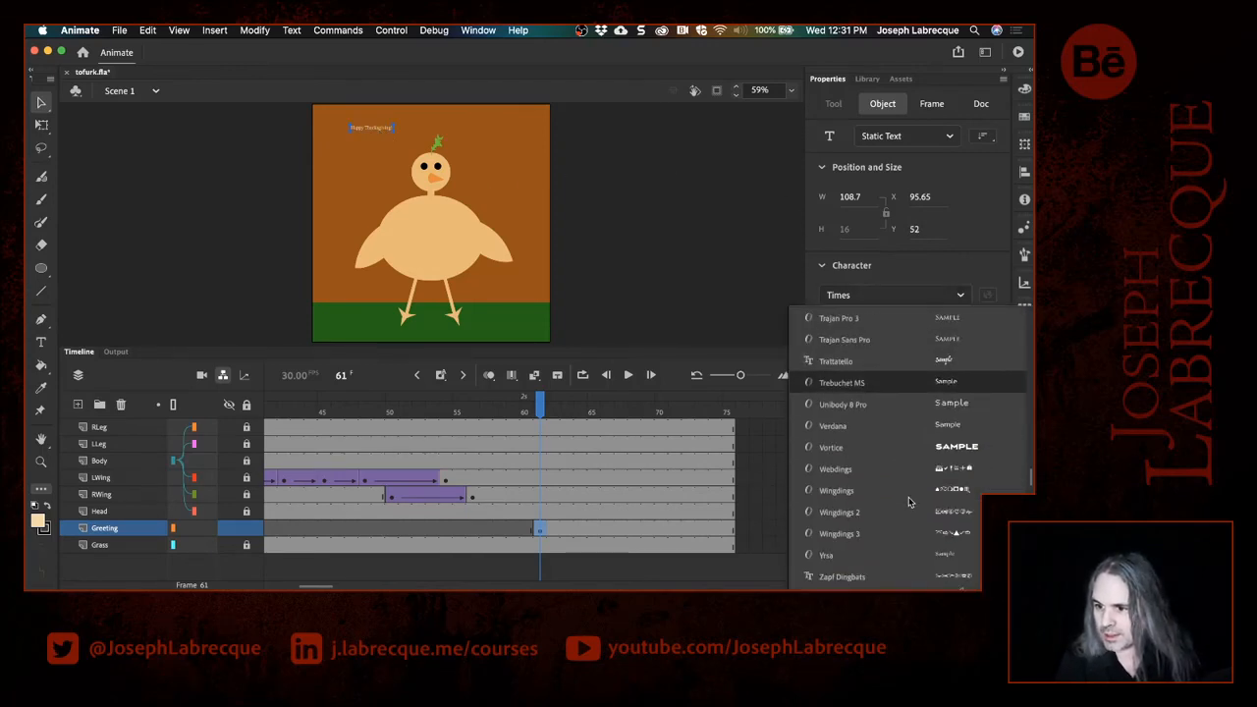
scroll(908, 502, down, 4)
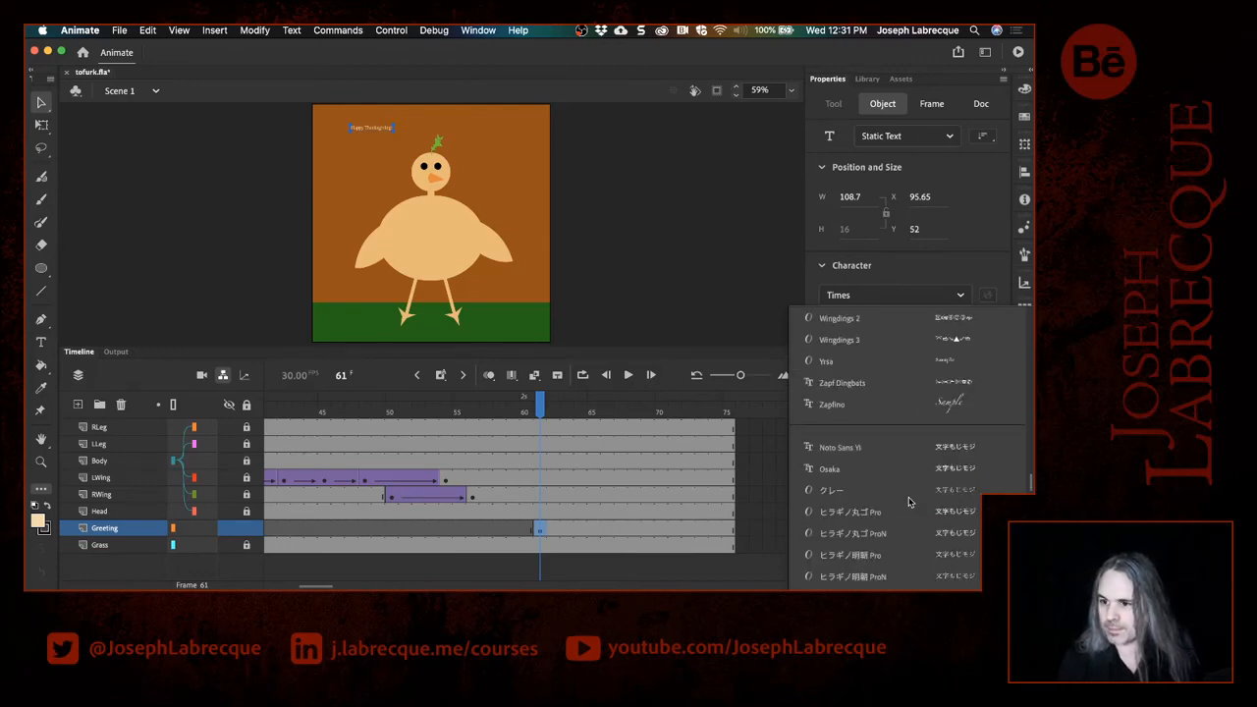
scroll(908, 502, up, 6)
scroll(908, 502, up, 10)
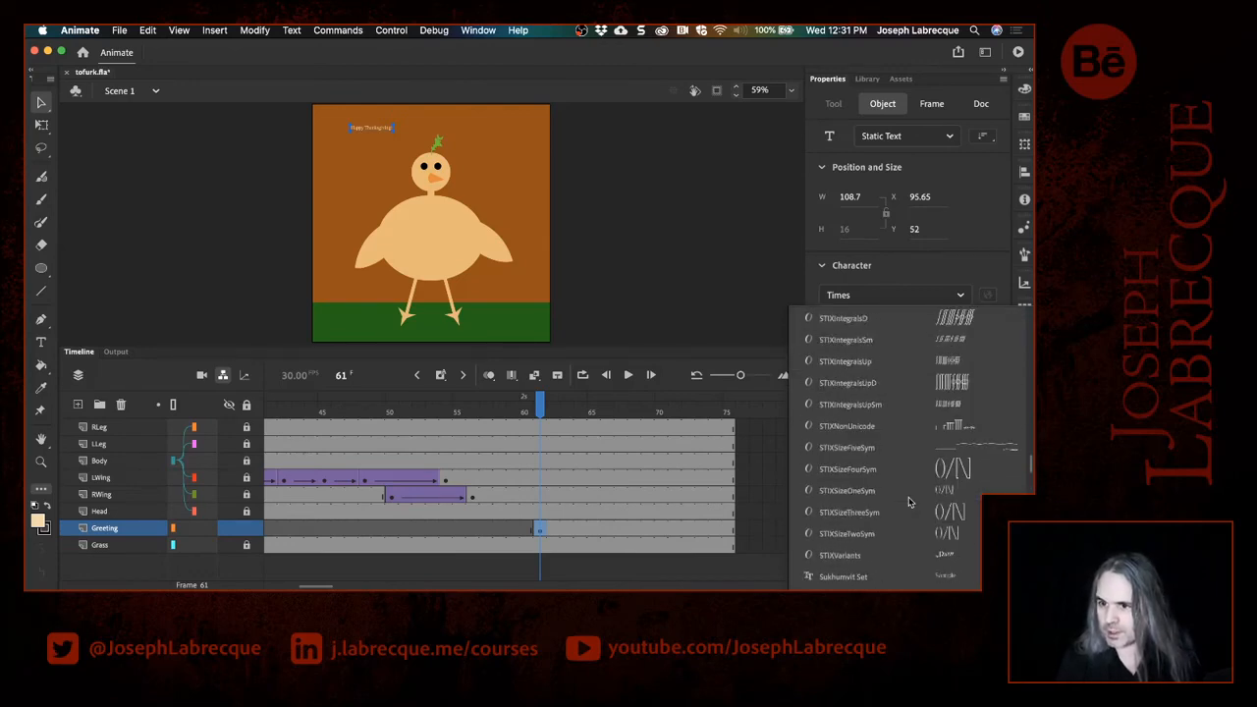
scroll(909, 502, up, 15)
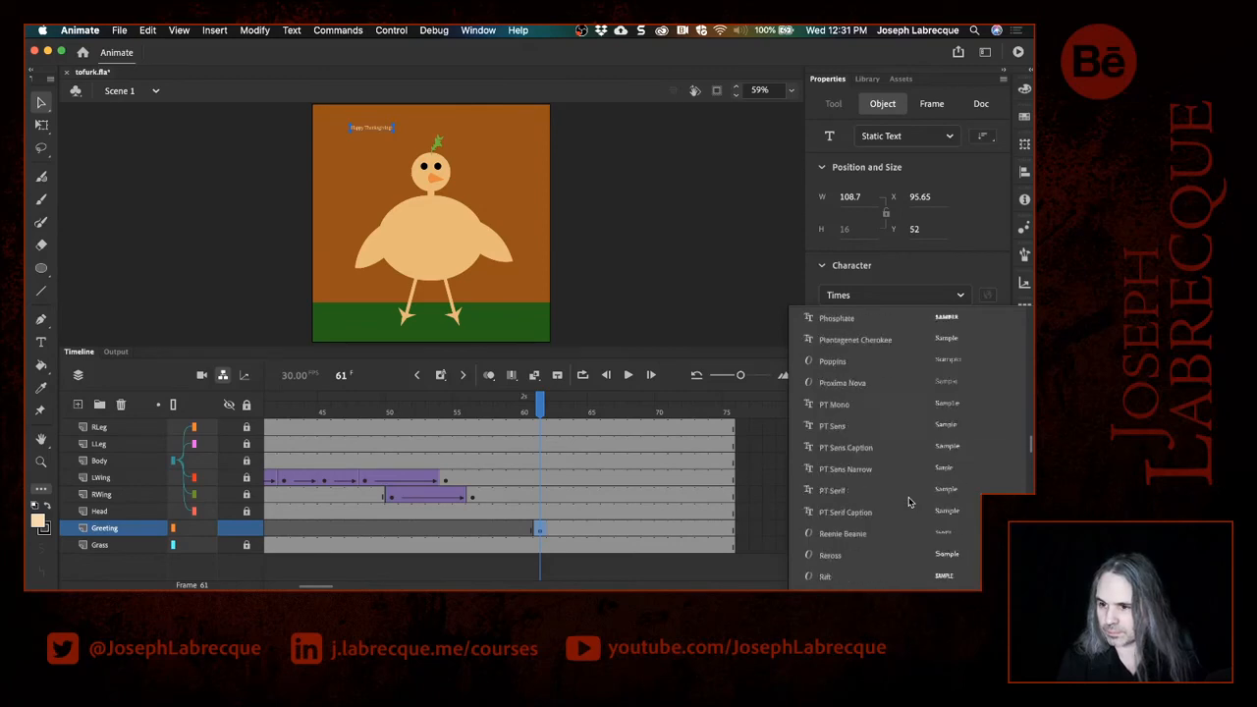
scroll(908, 502, down, 5)
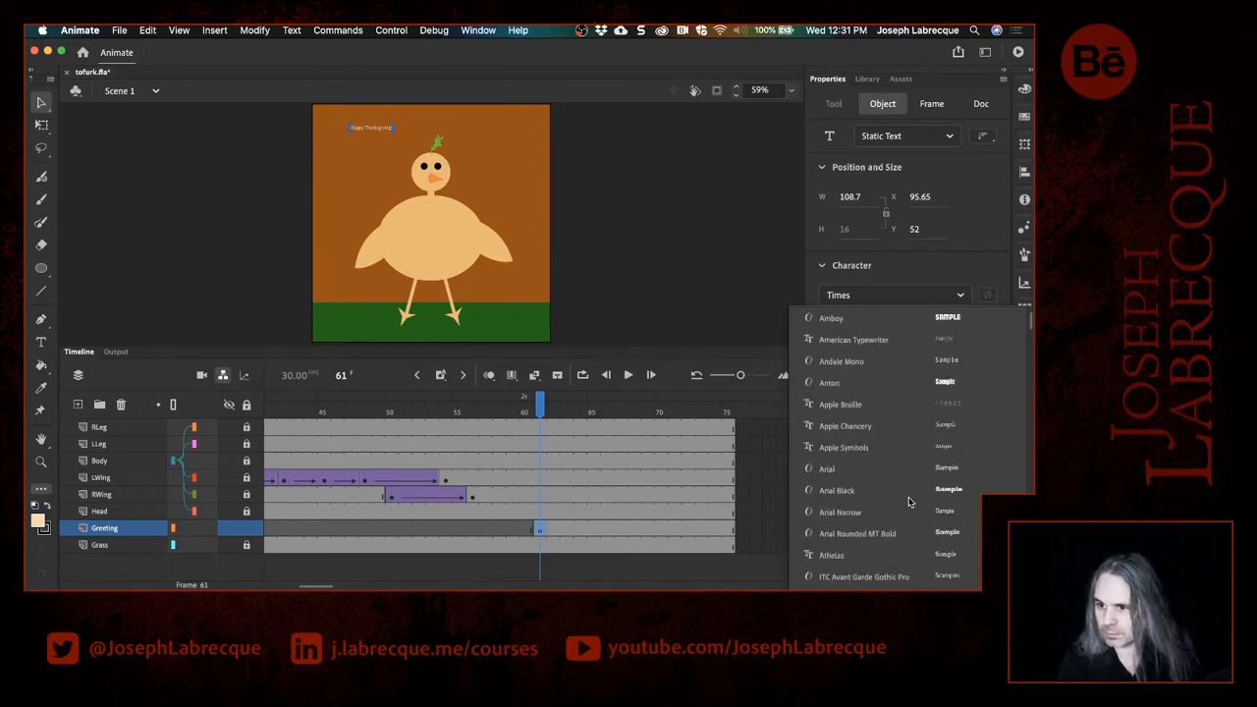
click(874, 325)
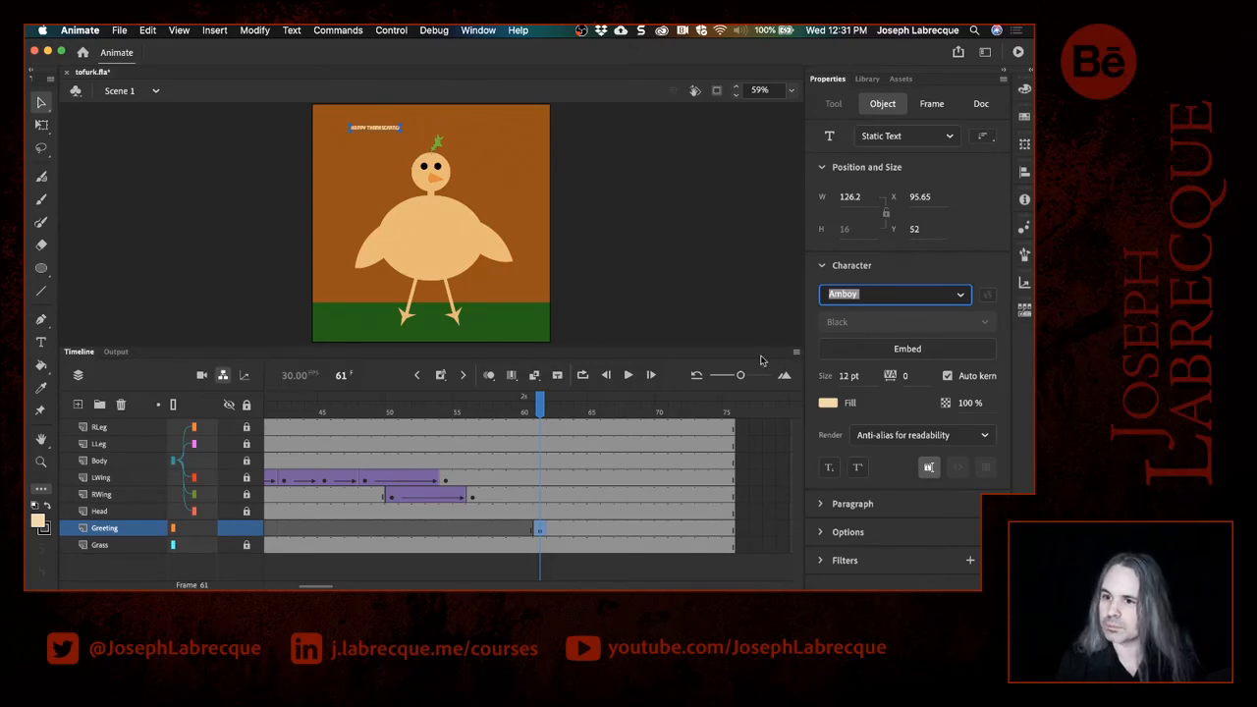
Step: Enlarge the greeting text to 50 pt
click(850, 376)
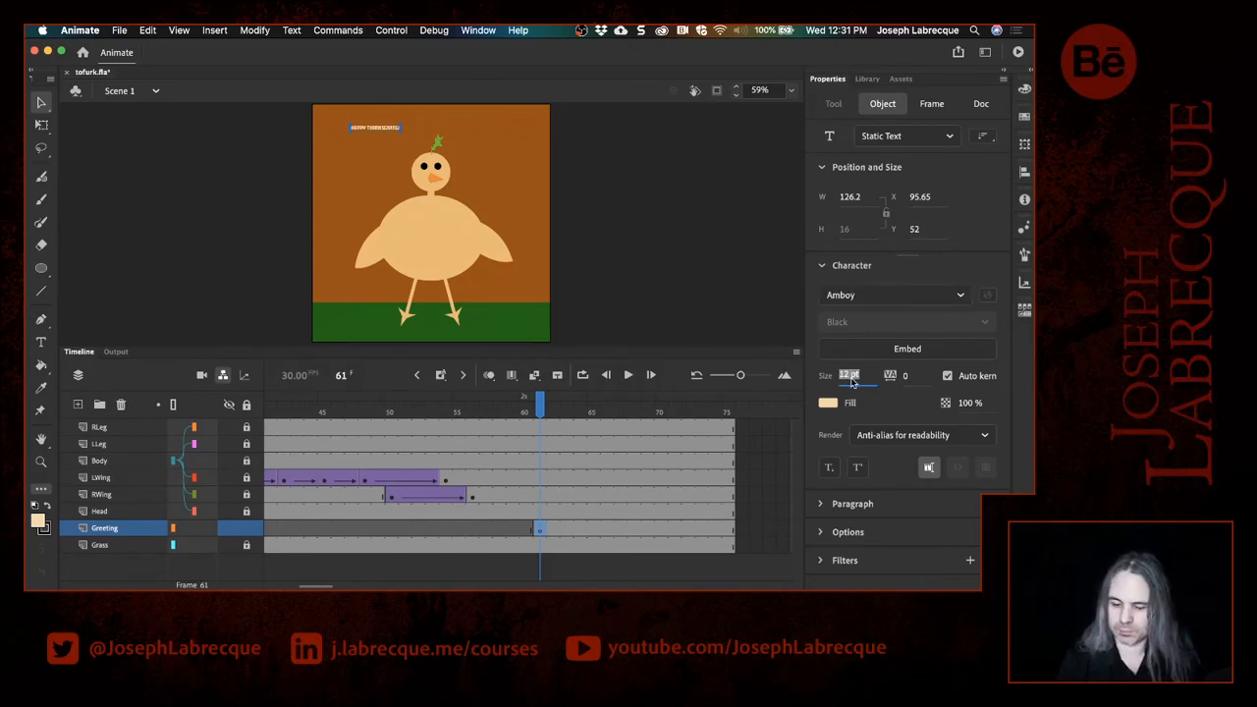
key(Up)
key(Up)
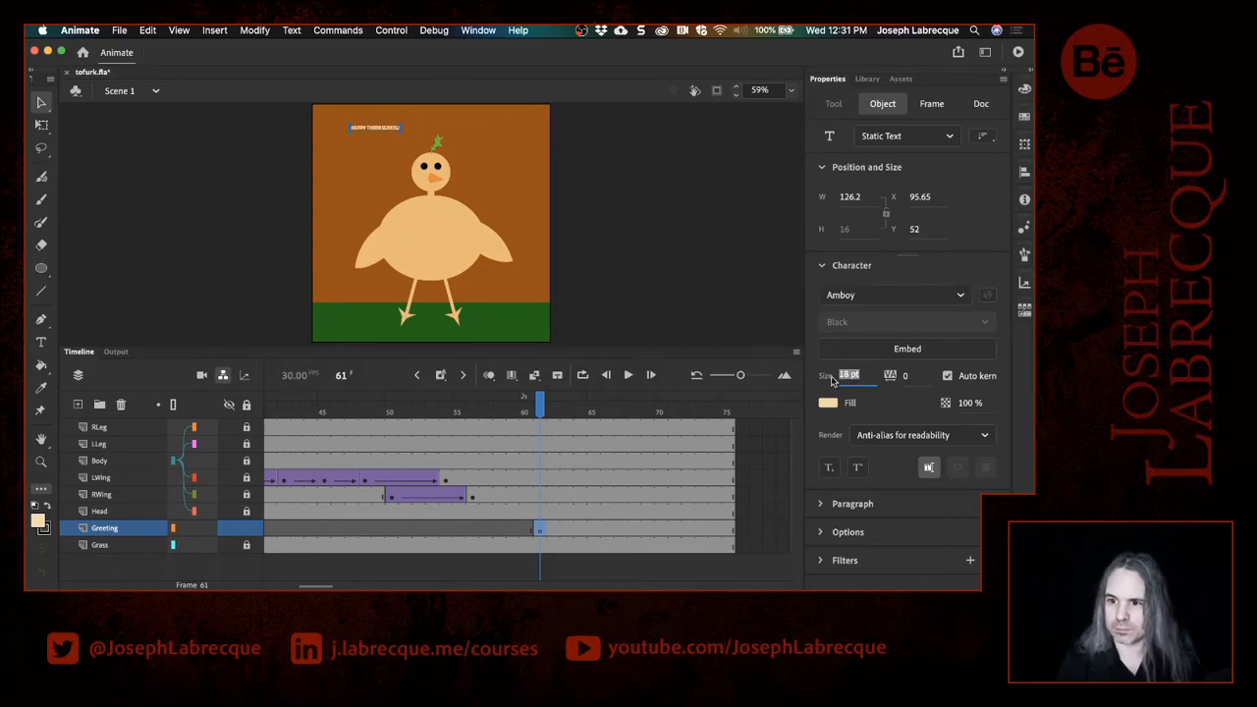
click(830, 380)
drag(830, 381, 853, 352)
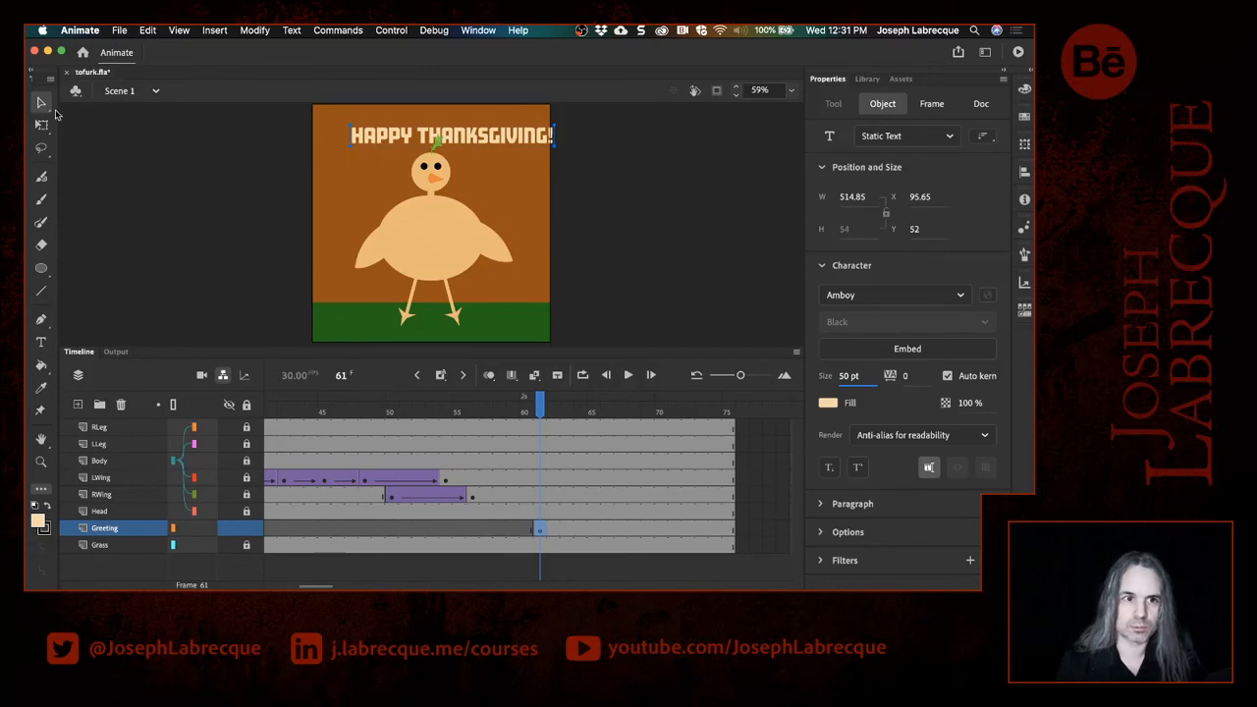
Step: Move the greeting above the character's head to Y 14 and centre it horizontally on the stage
drag(397, 136, 379, 121)
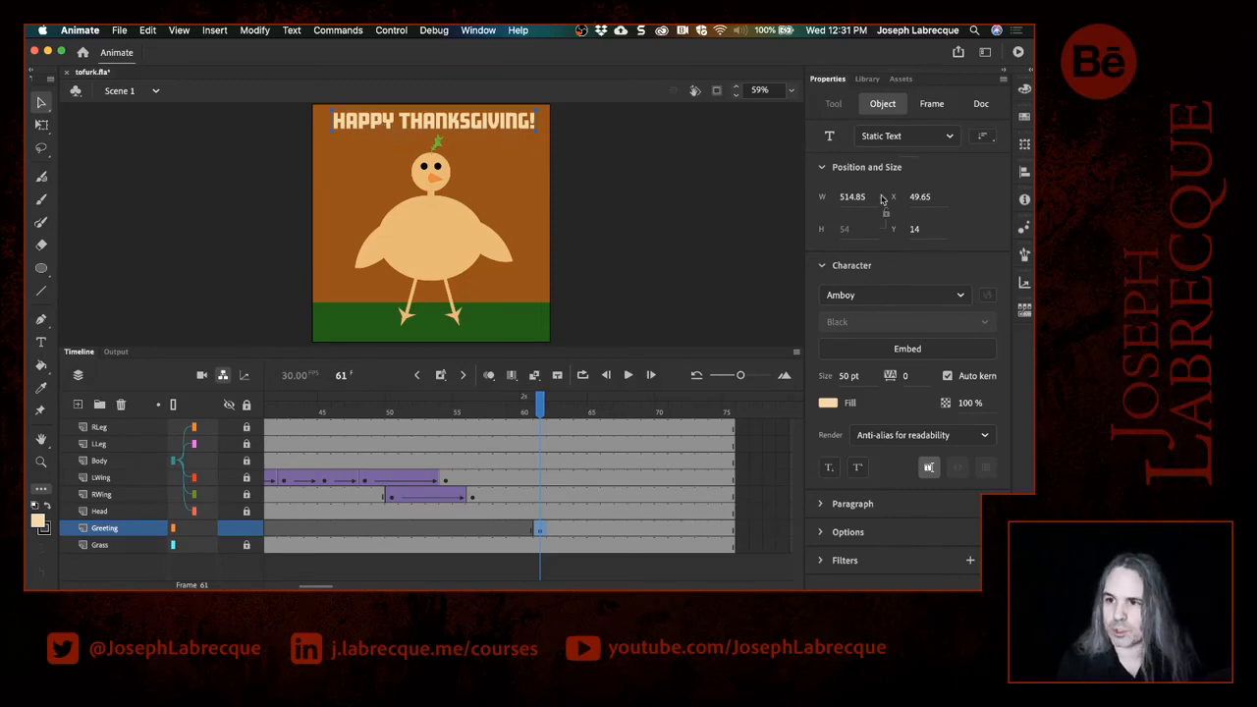
click(1024, 171)
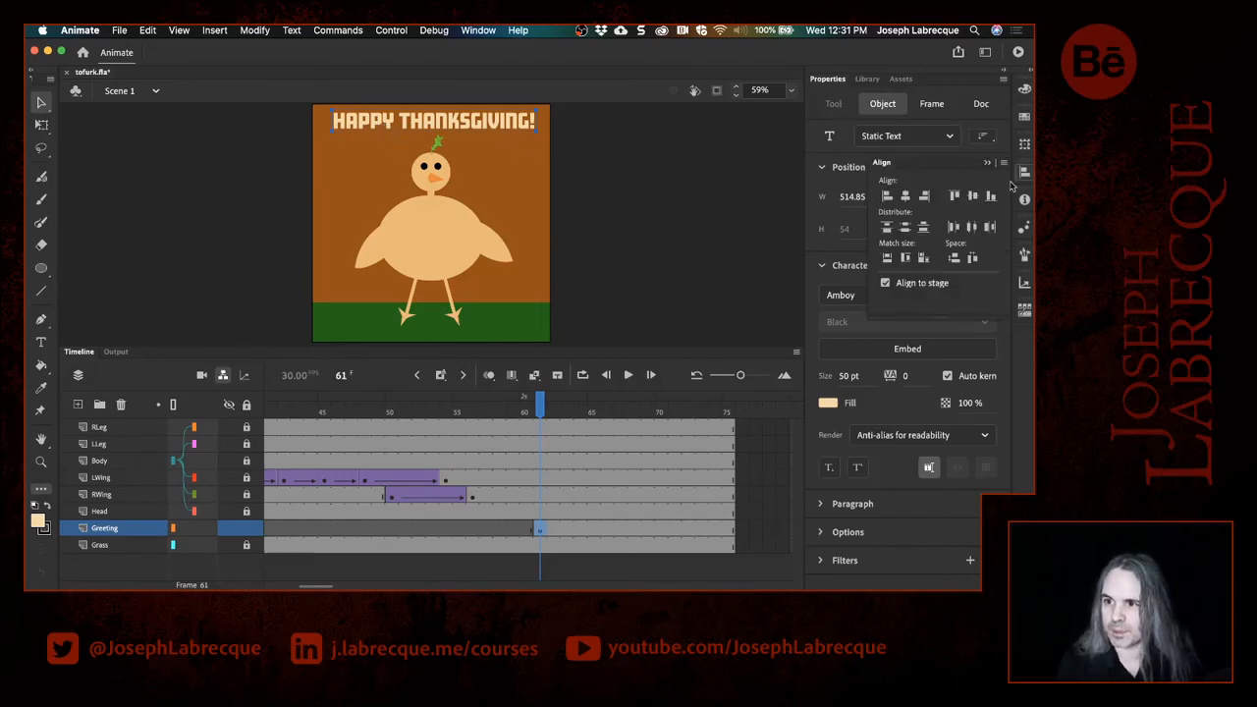
click(908, 197)
click(737, 239)
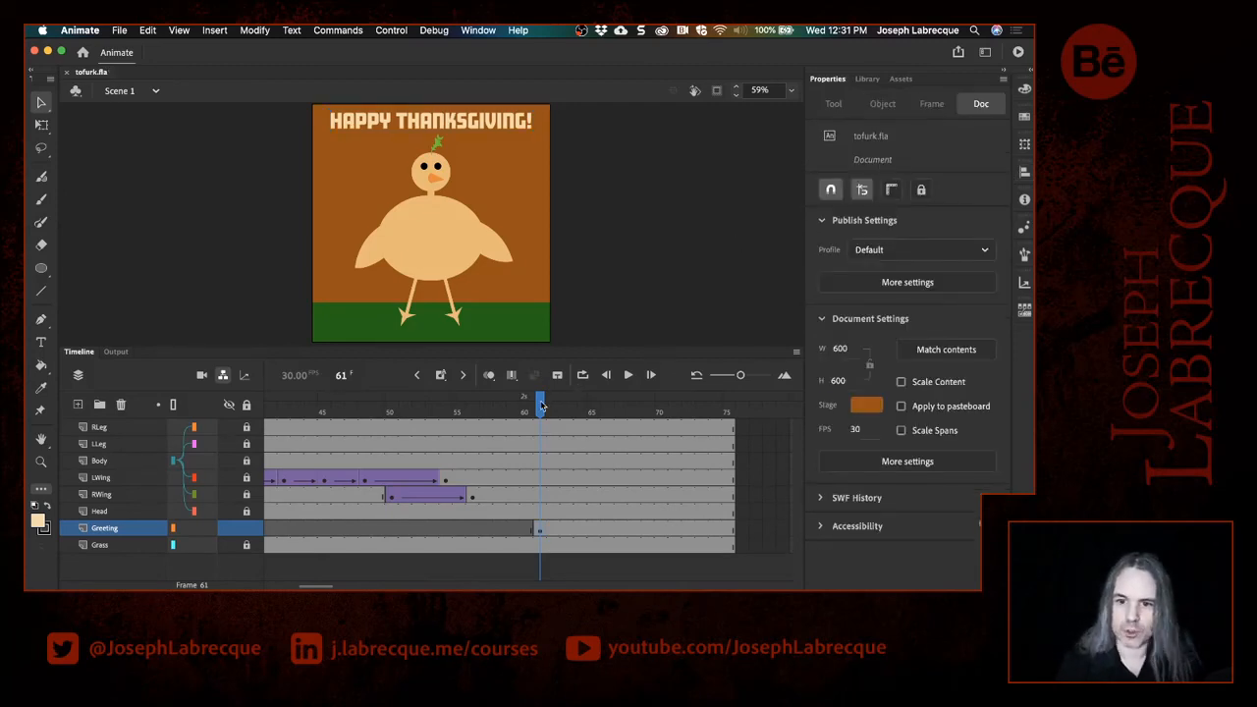
Step: Insert a keyframe at frame 70 on the Greeting layer
mouse_move(540, 406)
mouse_down()
mouse_move(499, 405)
mouse_move(676, 410)
mouse_move(524, 406)
mouse_move(540, 405)
mouse_up()
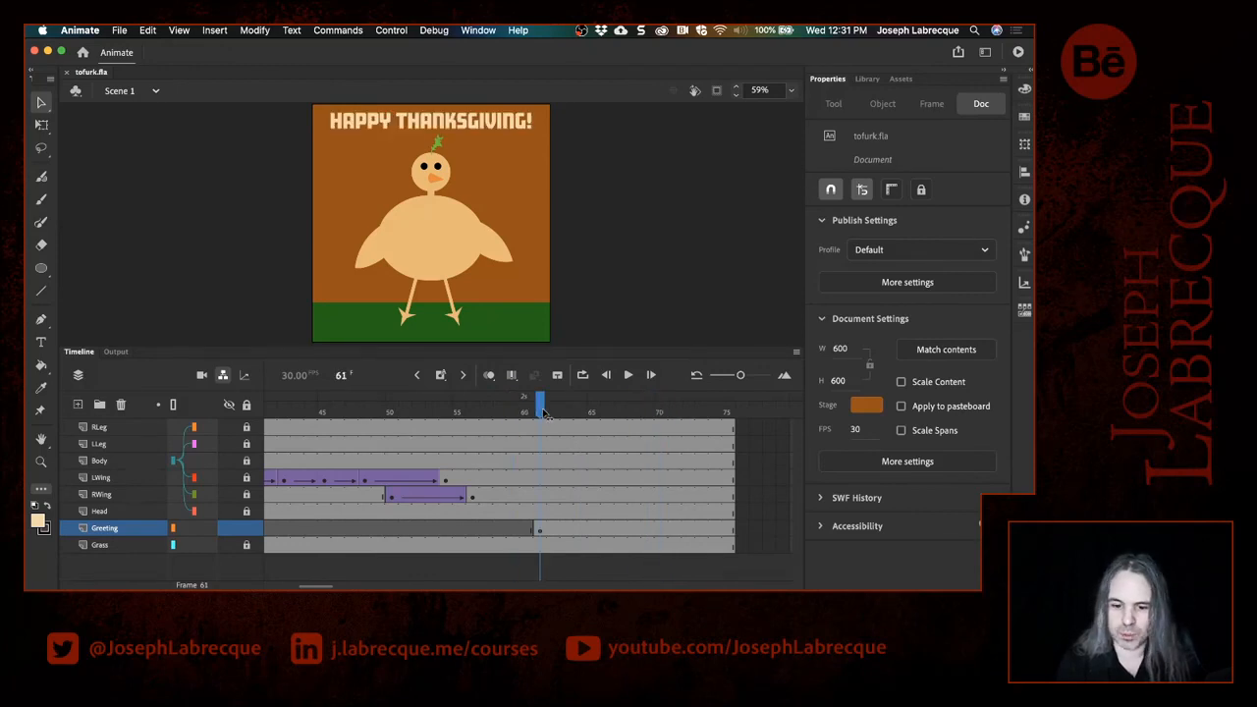
click(540, 531)
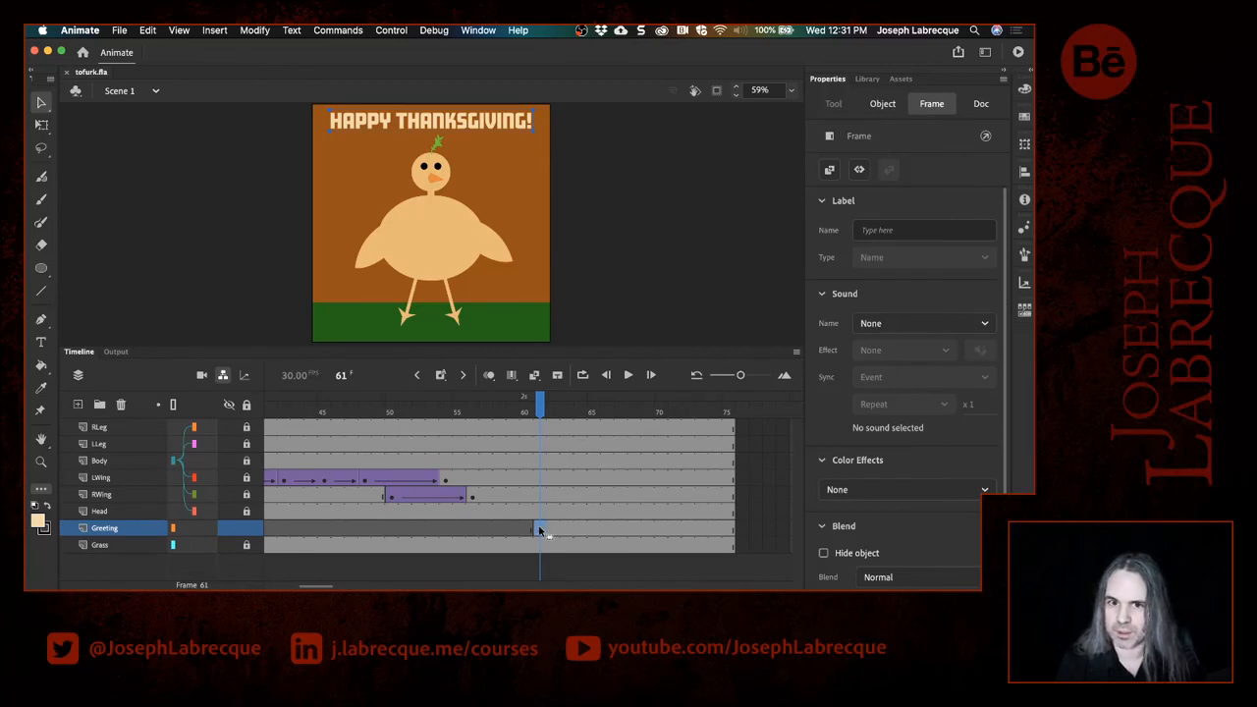
click(659, 530)
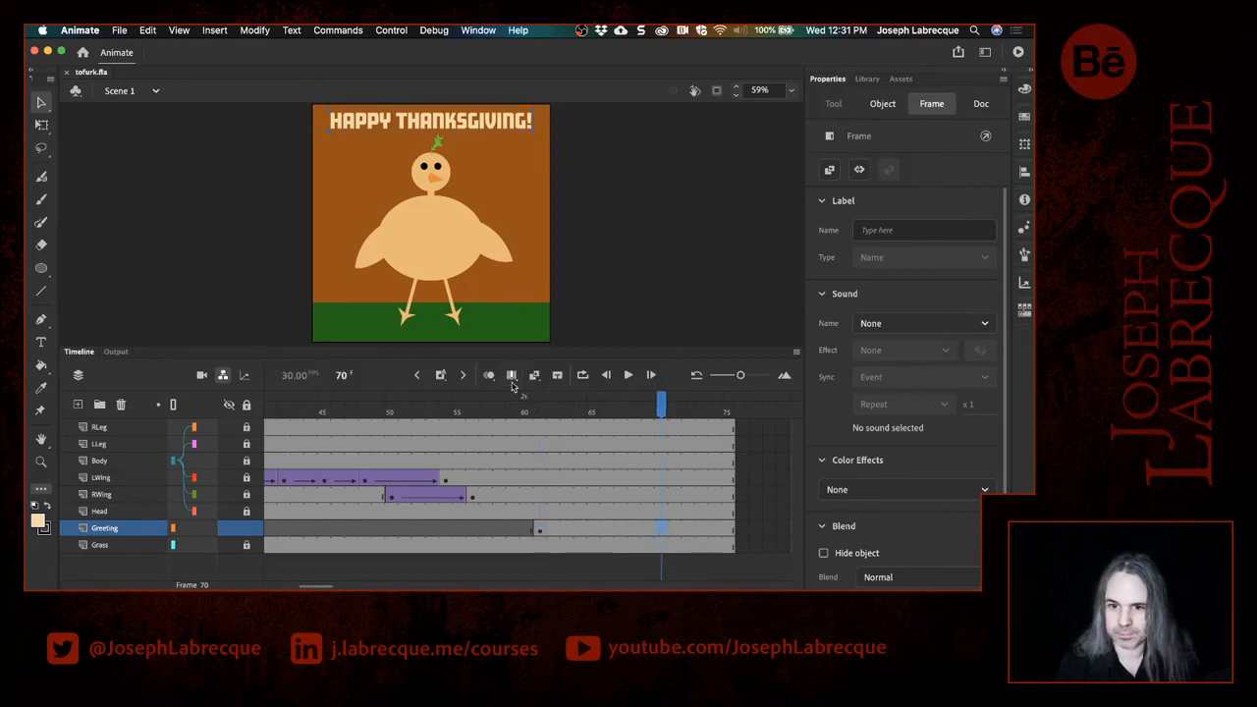
click(511, 375)
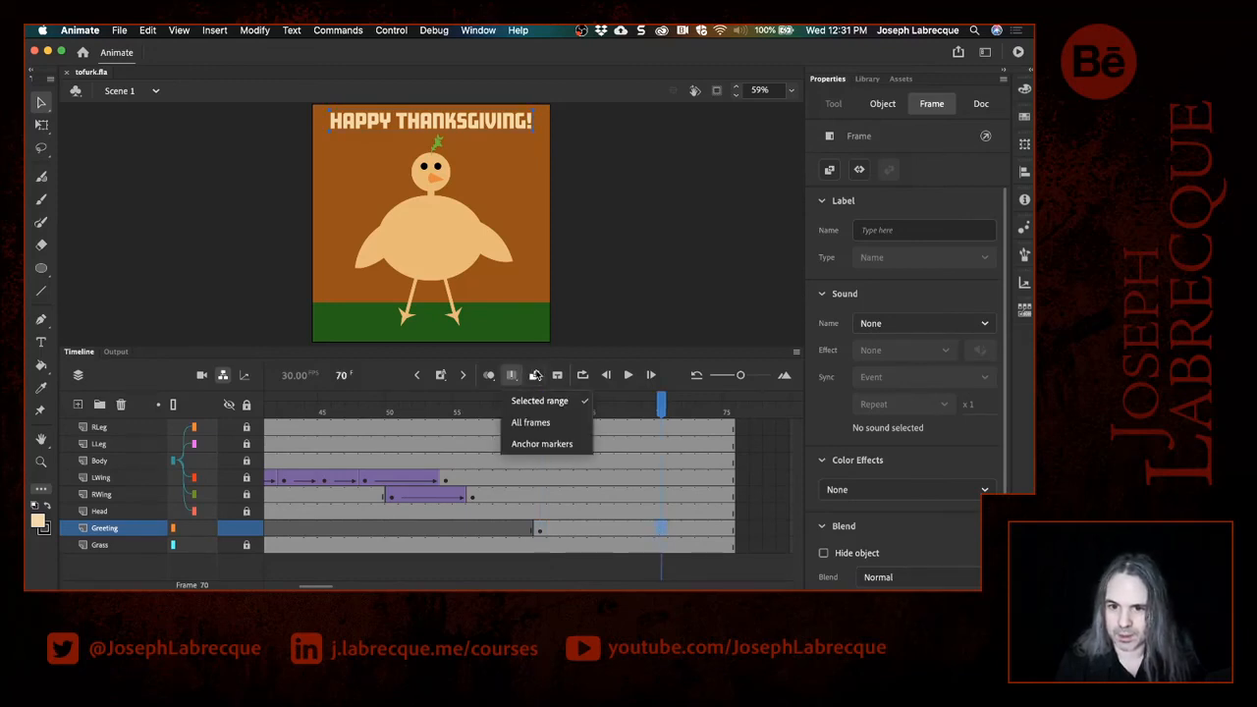
click(440, 376)
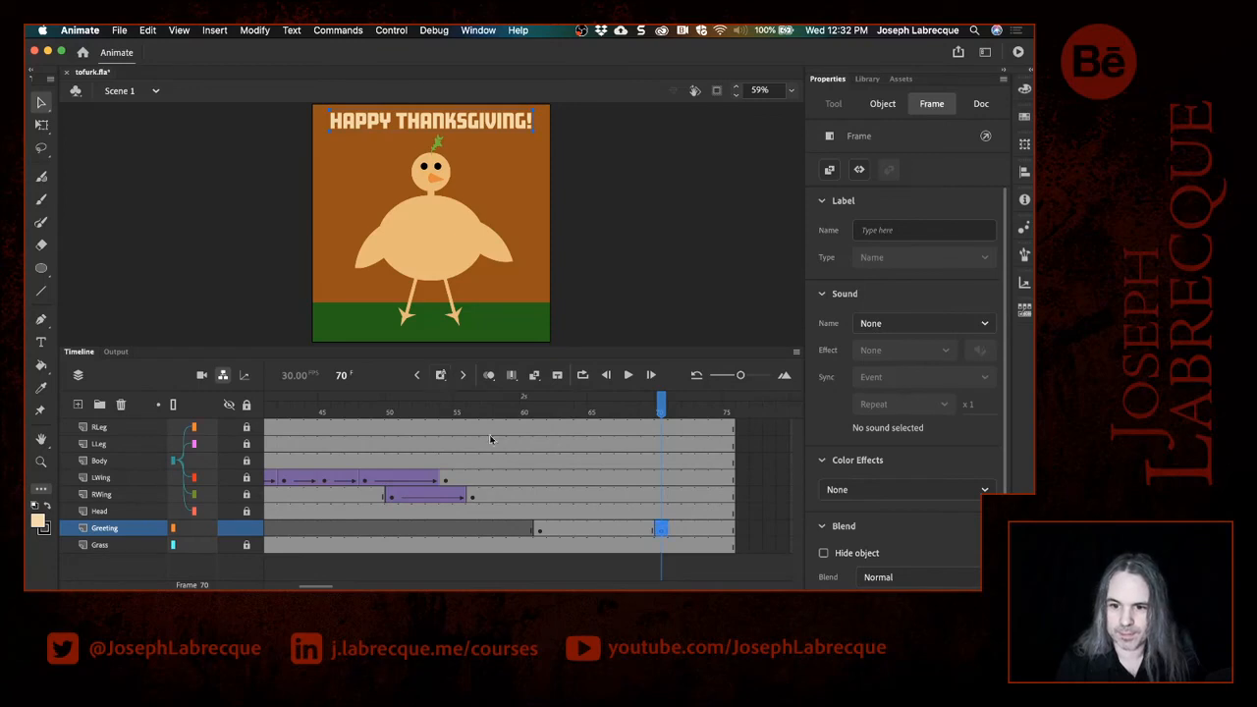
Step: At frame 61, move the greeting text straight up off the stage to Y -76
click(539, 530)
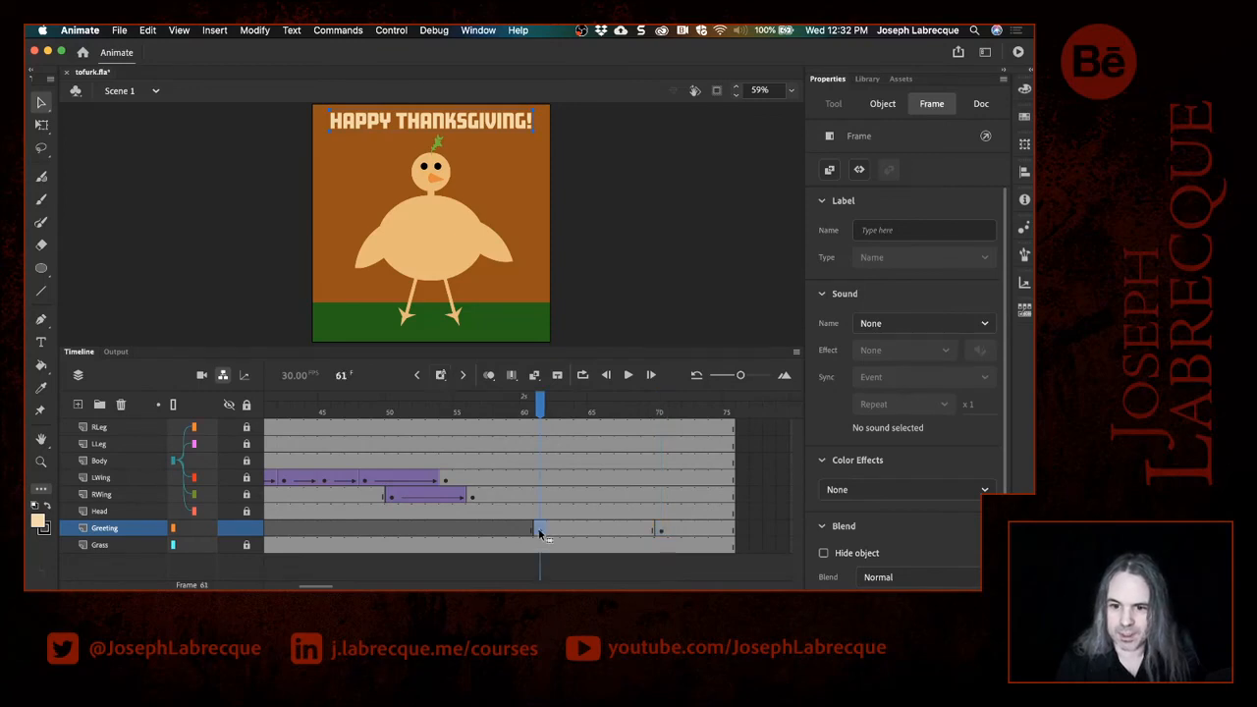
click(445, 130)
key(shift+Up)
key(shift+Up)
key(shift+Up)
key(shift+Up)
key(shift+Up)
key(shift+Up)
key(shift+Up)
key(shift+Up)
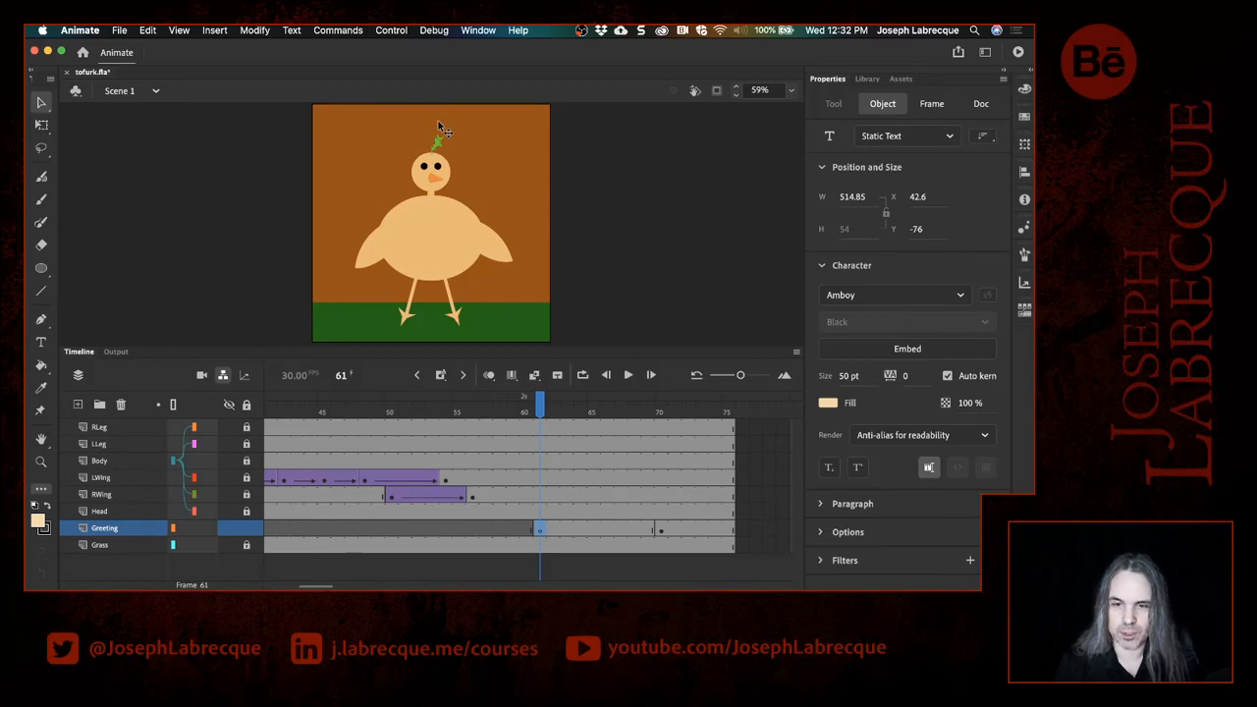
Step: Create a classic tween between frames 61 and 70 on the Greeting layer, converting the text to a symbol
click(609, 531)
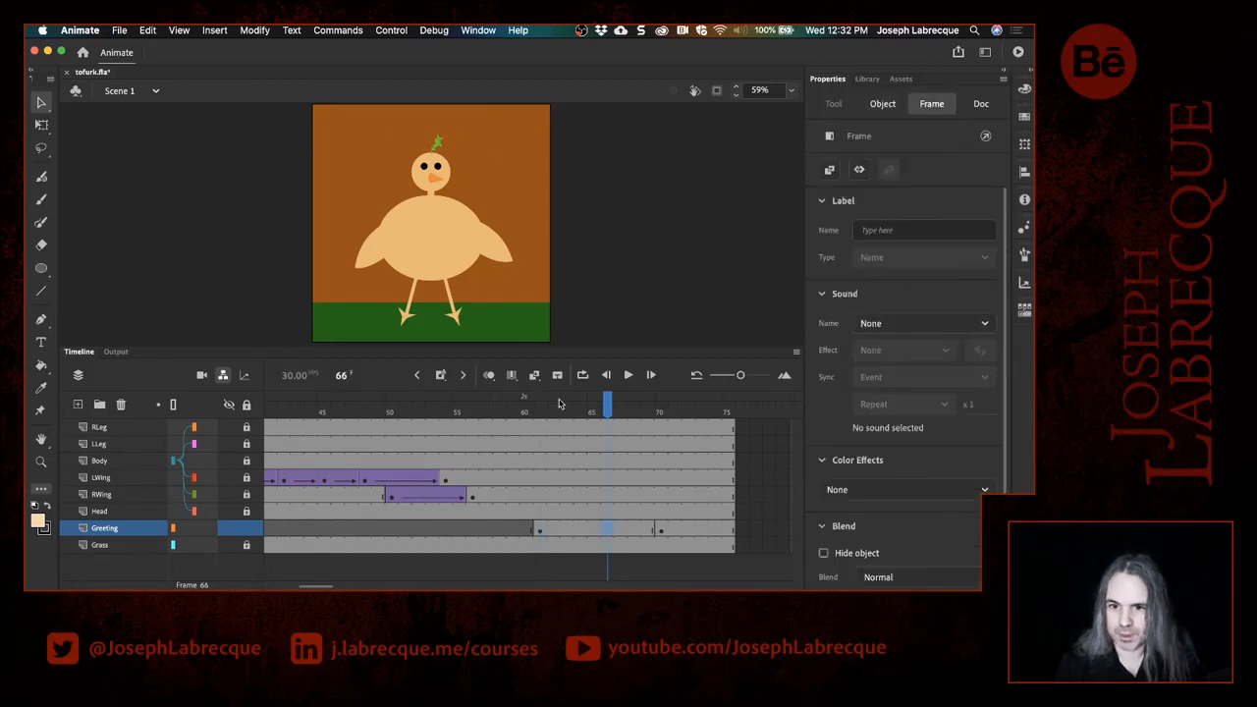
click(535, 376)
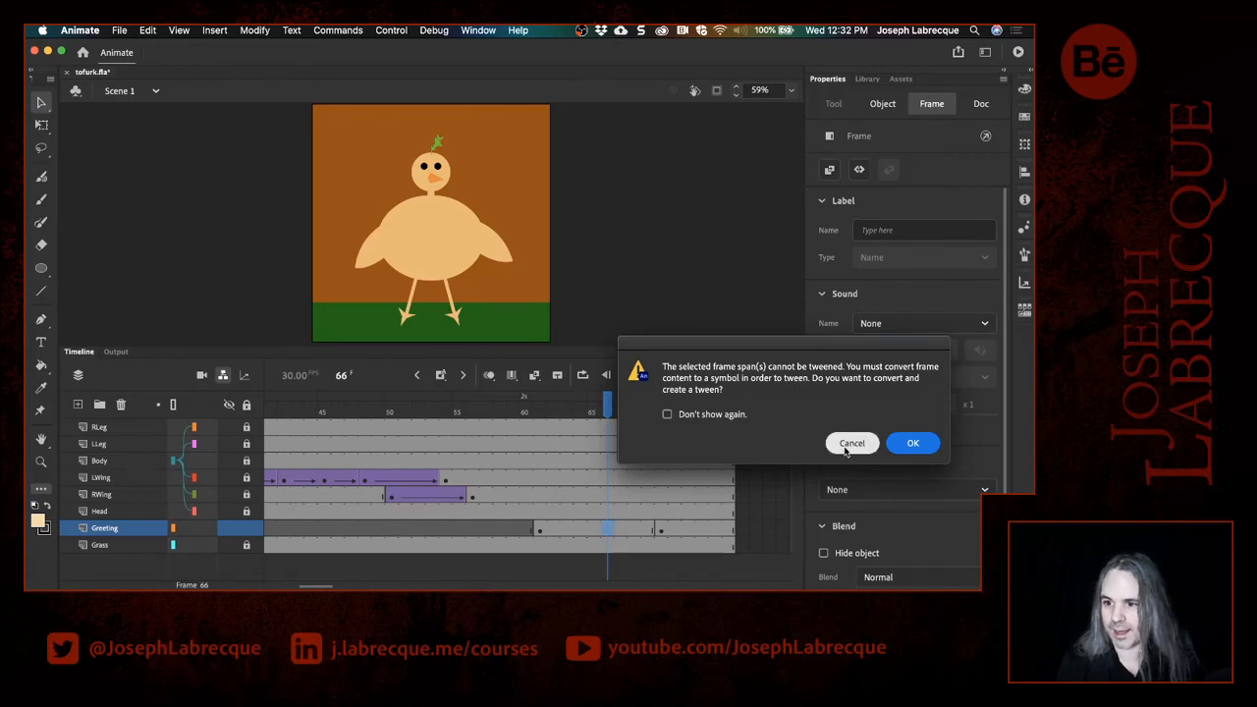
click(911, 444)
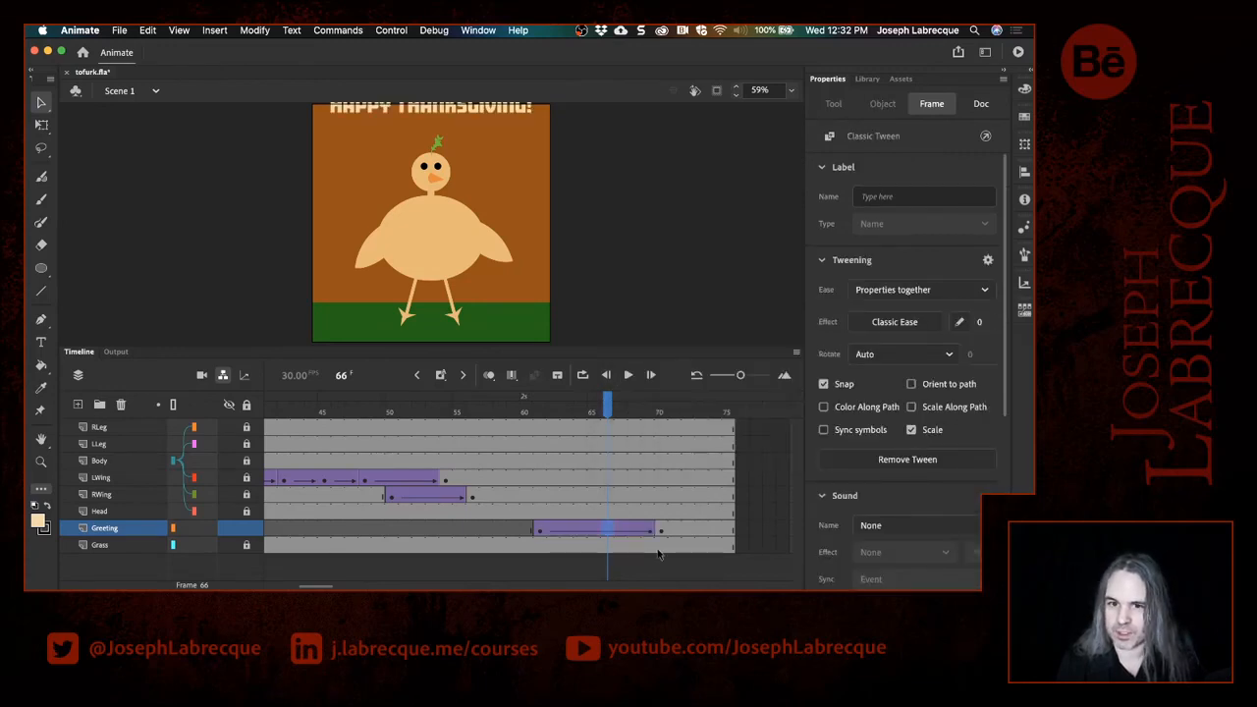
mouse_move(598, 430)
mouse_down()
mouse_move(527, 430)
mouse_move(713, 429)
mouse_move(585, 437)
mouse_up()
Step: Apply the Bounce Ease-Out effect to the greeting tween and play it back
click(606, 531)
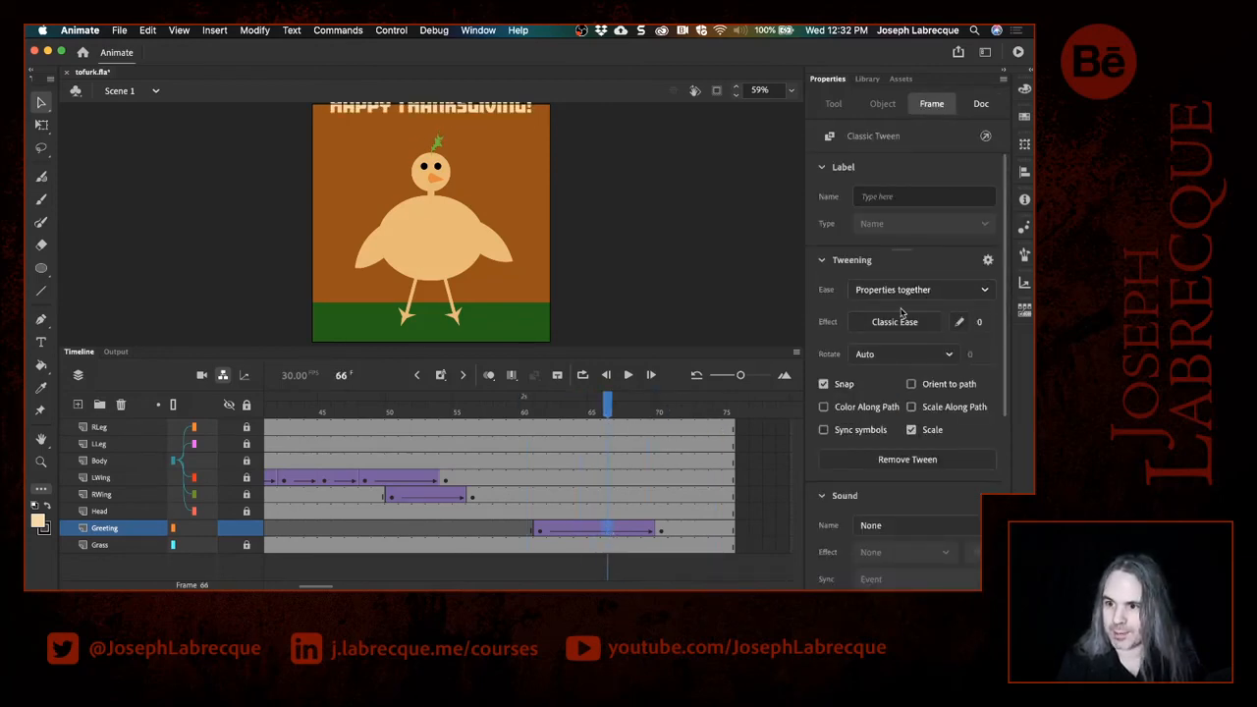
click(891, 322)
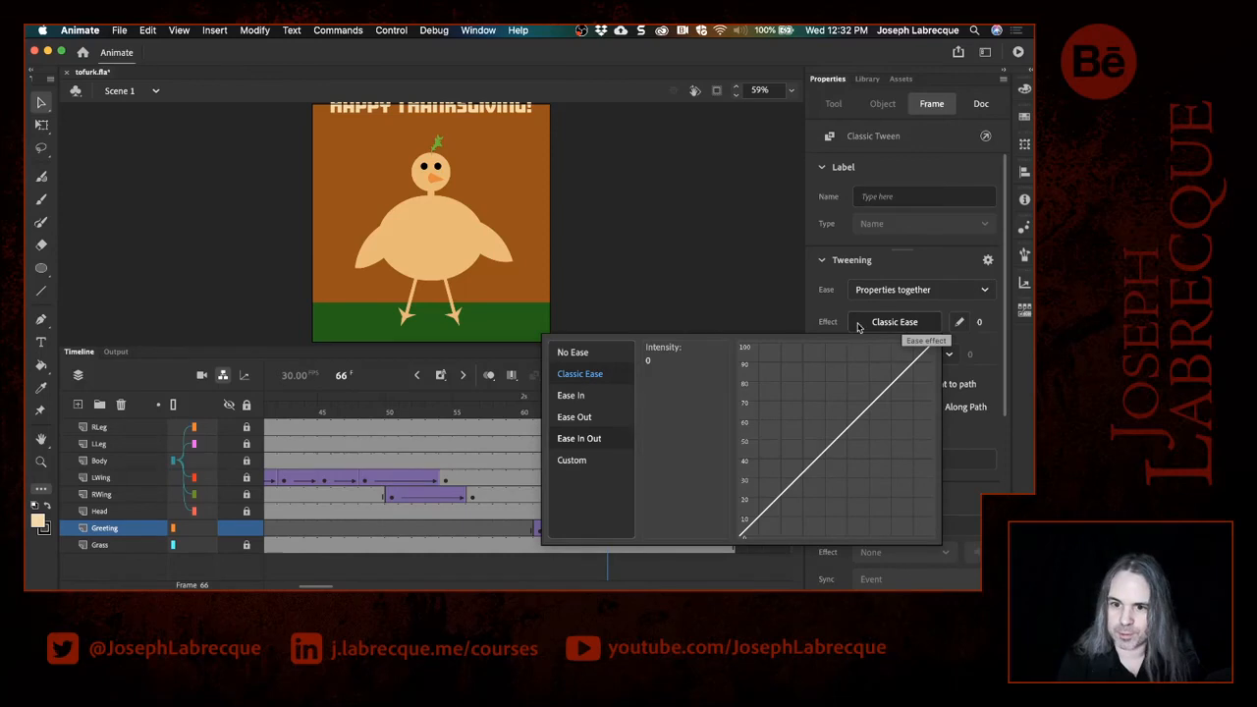
click(580, 417)
click(668, 504)
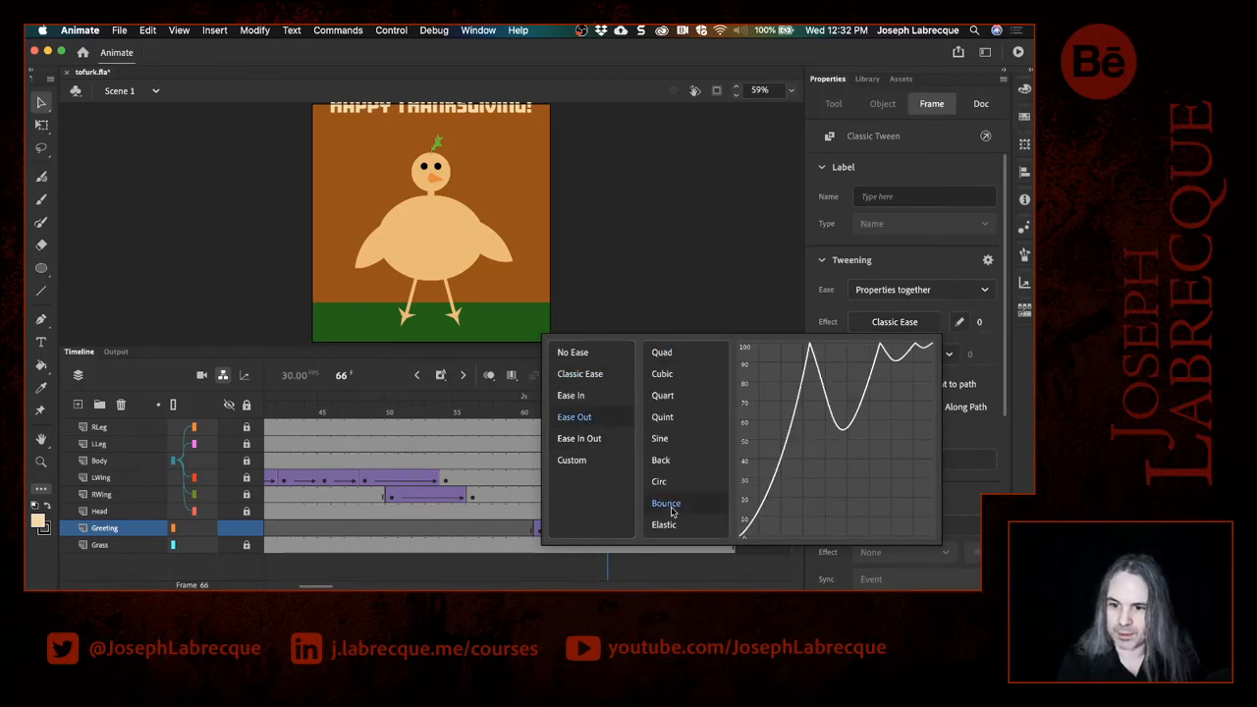
double_click(658, 506)
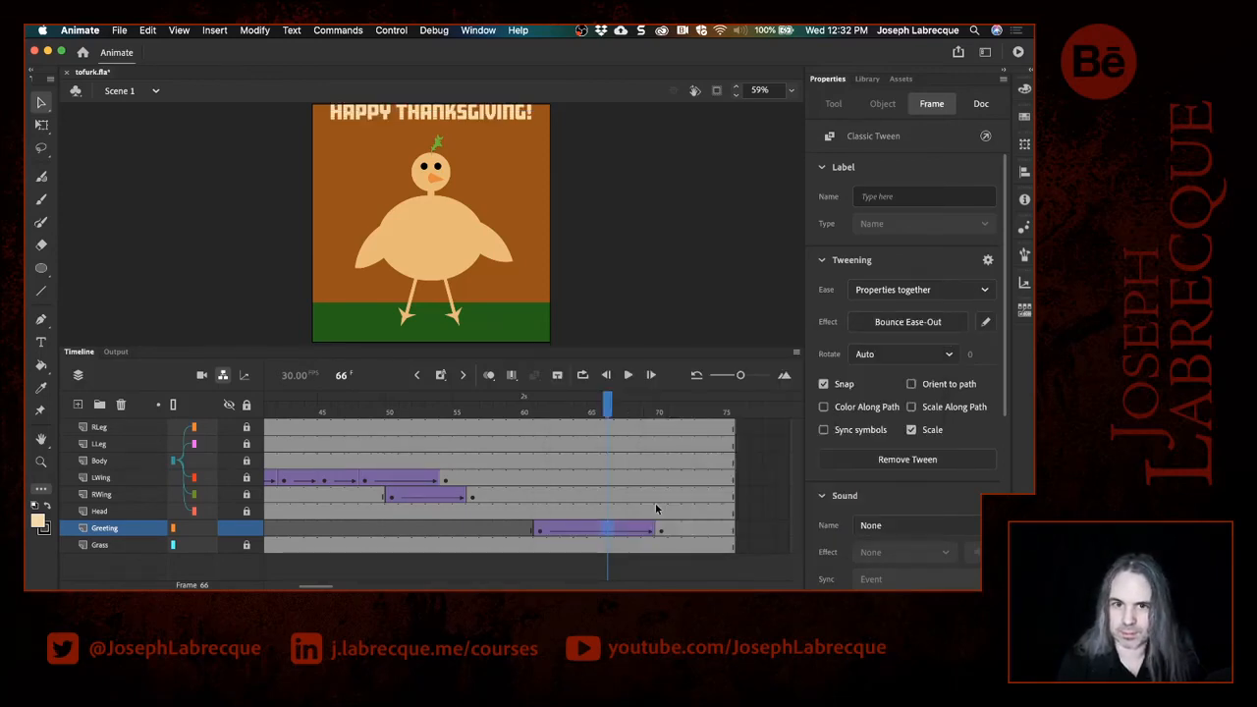
click(497, 416)
key(Return)
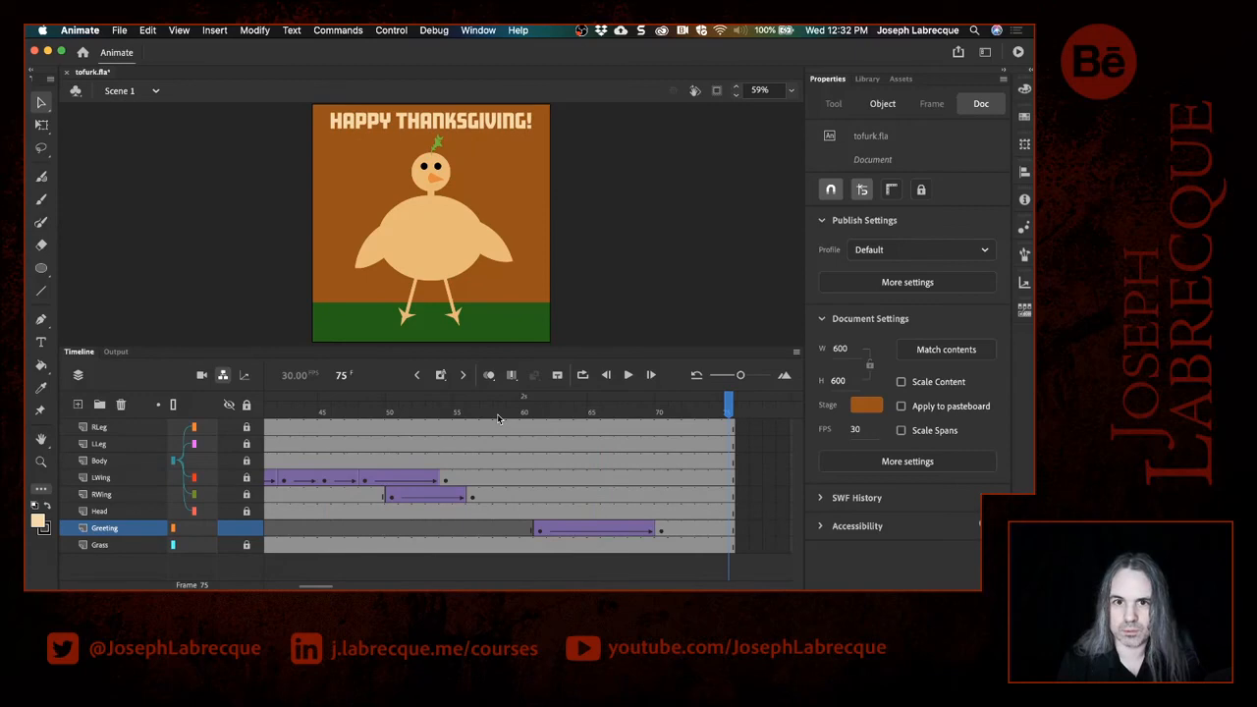
Step: Extend the Greeting tween by moving its end keyframe to frame 72 and its start keyframe to frame 59, then review it
click(660, 530)
drag(660, 531, 692, 533)
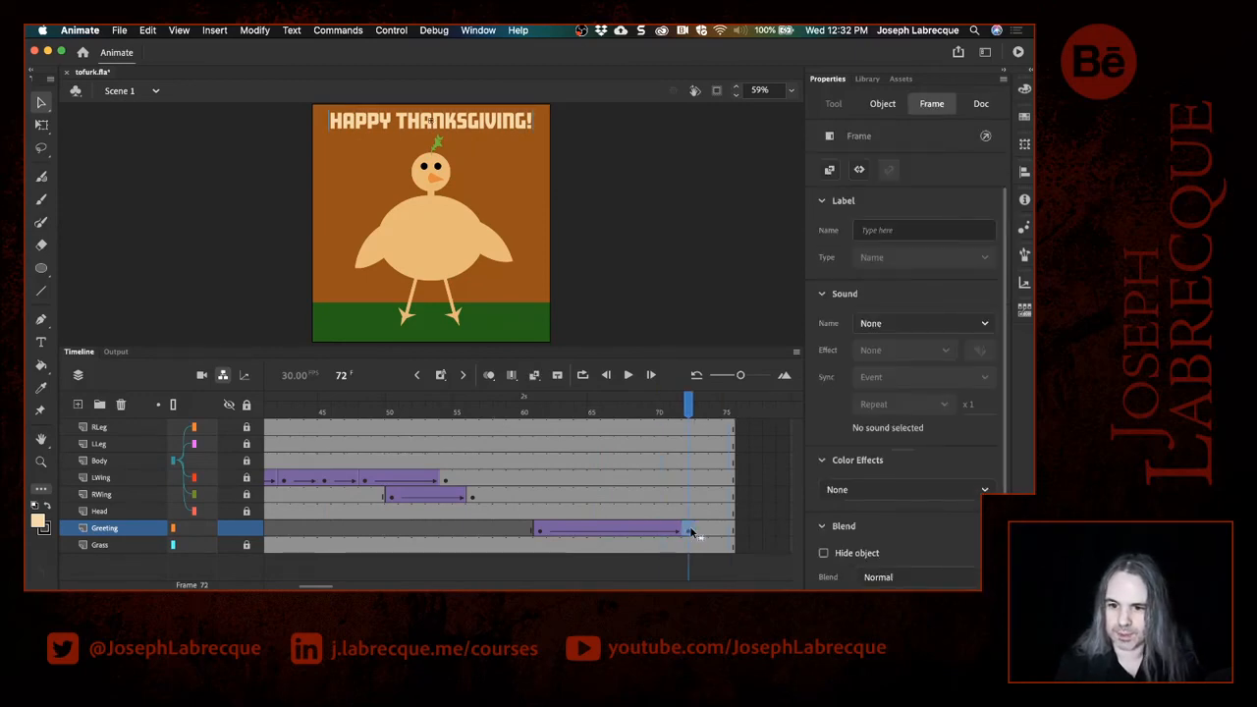
click(540, 531)
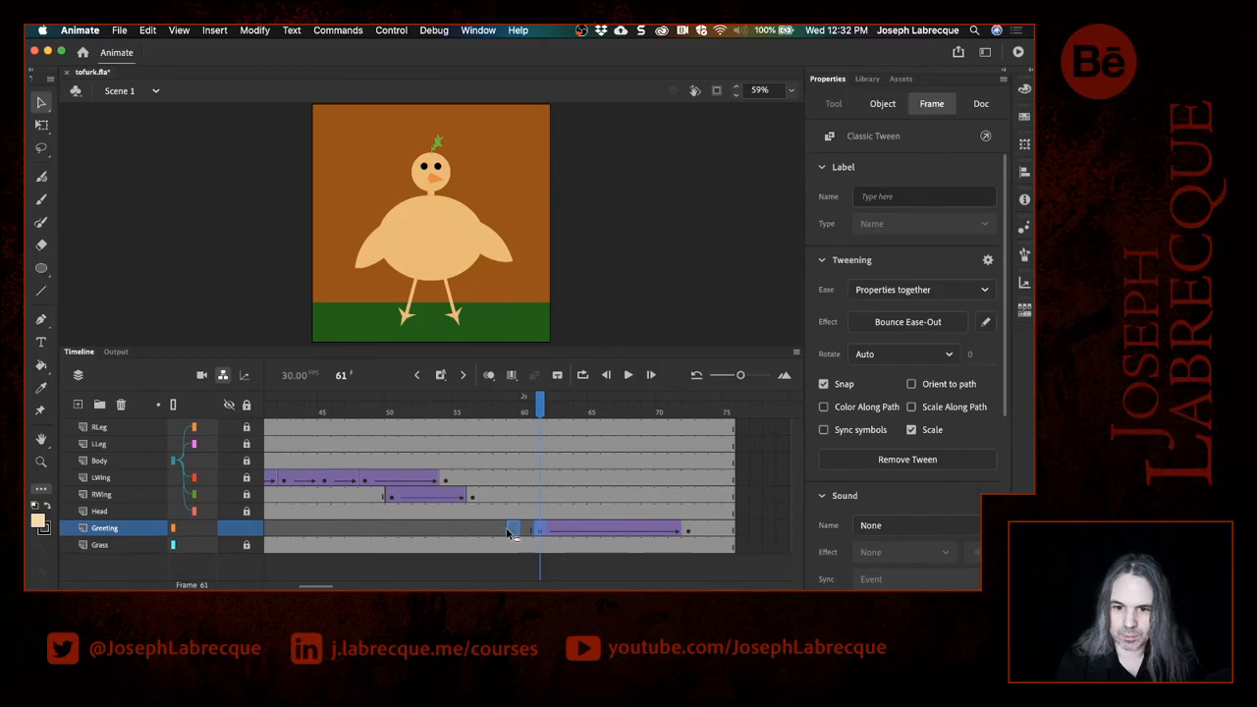
drag(509, 532, 506, 532)
click(403, 409)
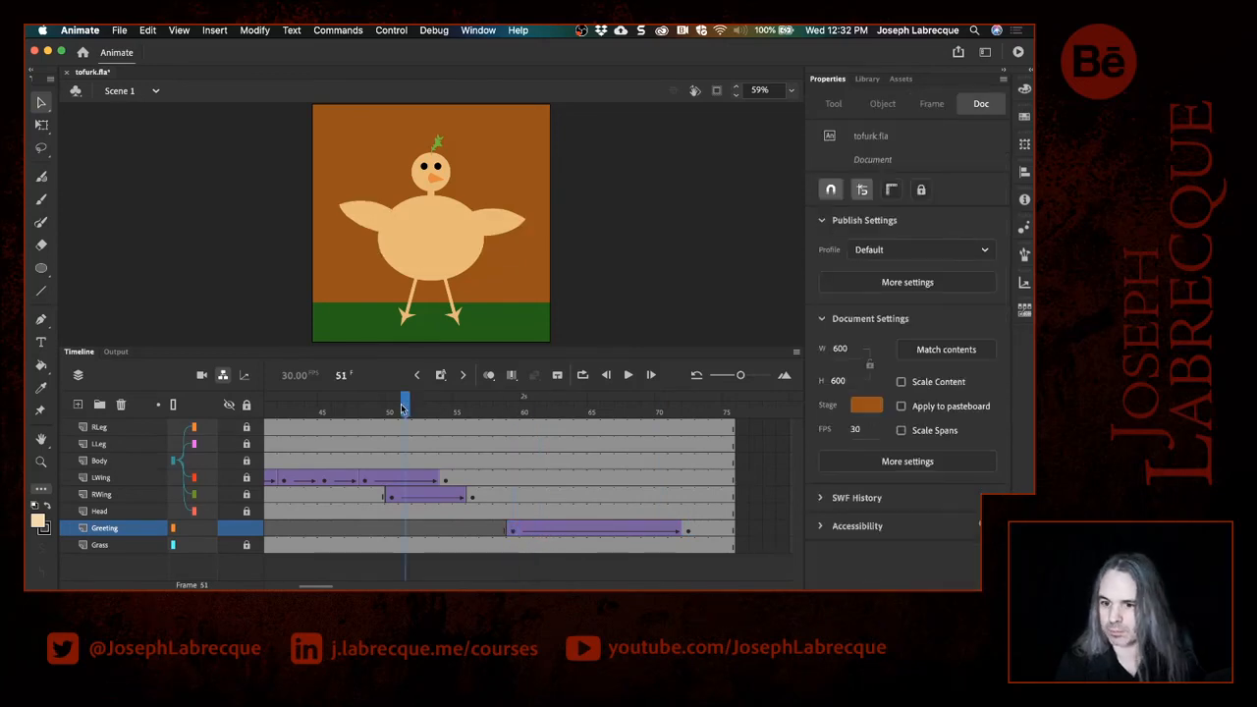
Step: Move the Greeting tween's start keyframe earlier to frame 52 and play back the slower bounce
click(512, 534)
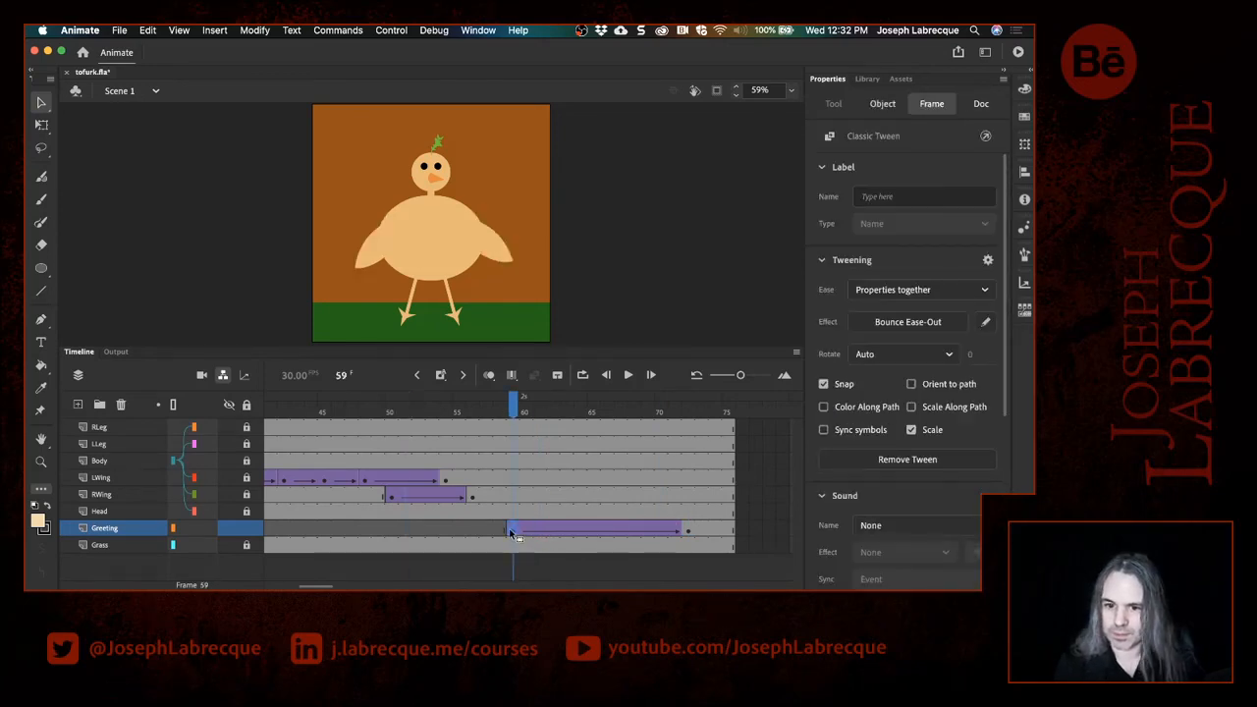
drag(509, 532, 413, 531)
click(364, 411)
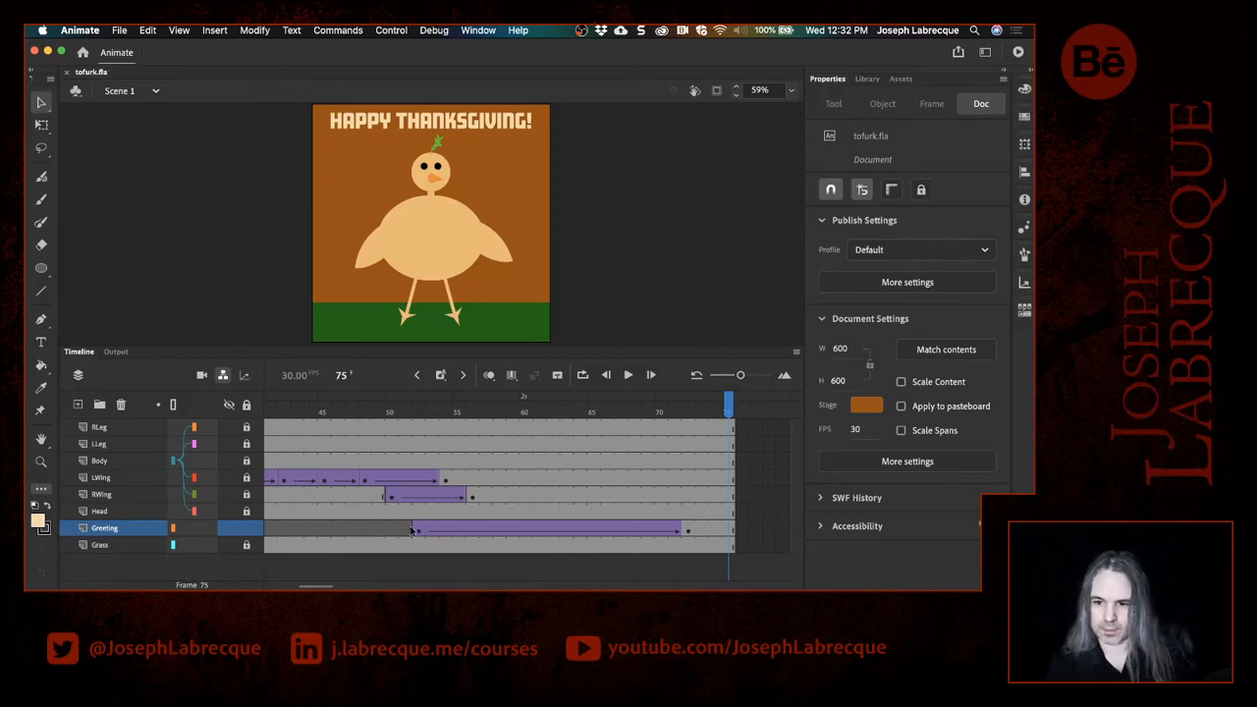
Step: Test the movie in its own preview window, watch the full animation, and close the preview
click(1019, 52)
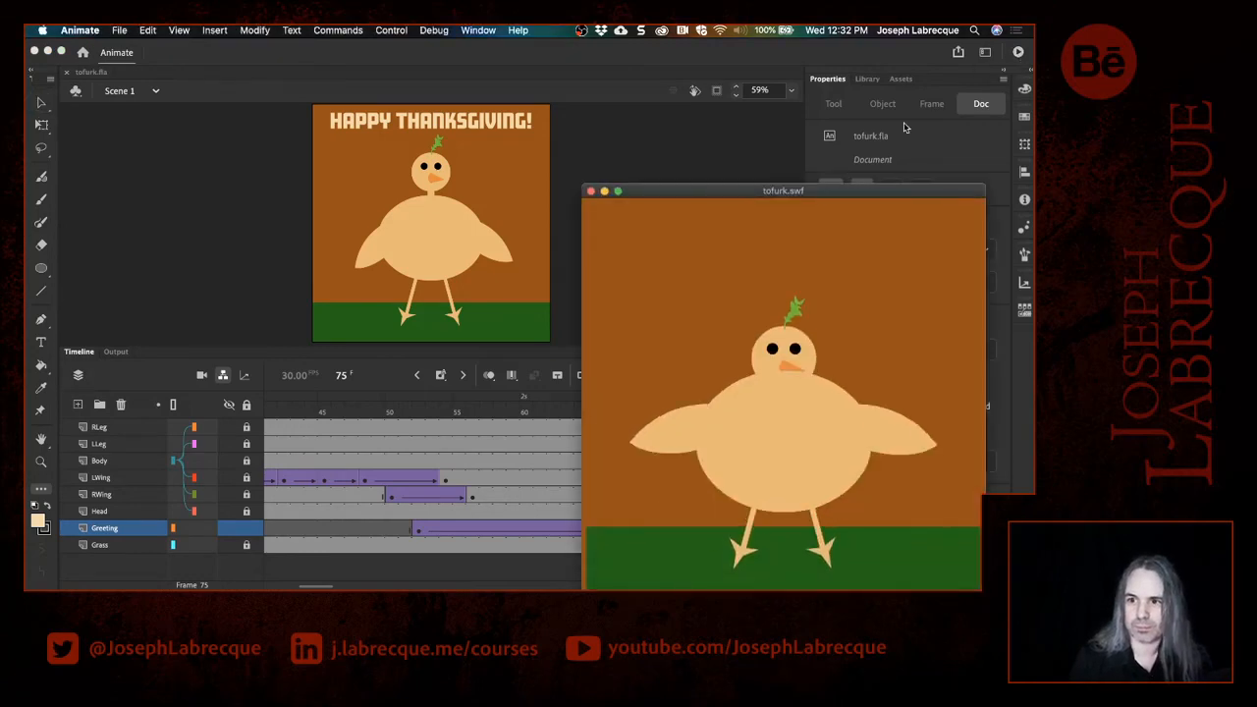
drag(867, 189, 532, 114)
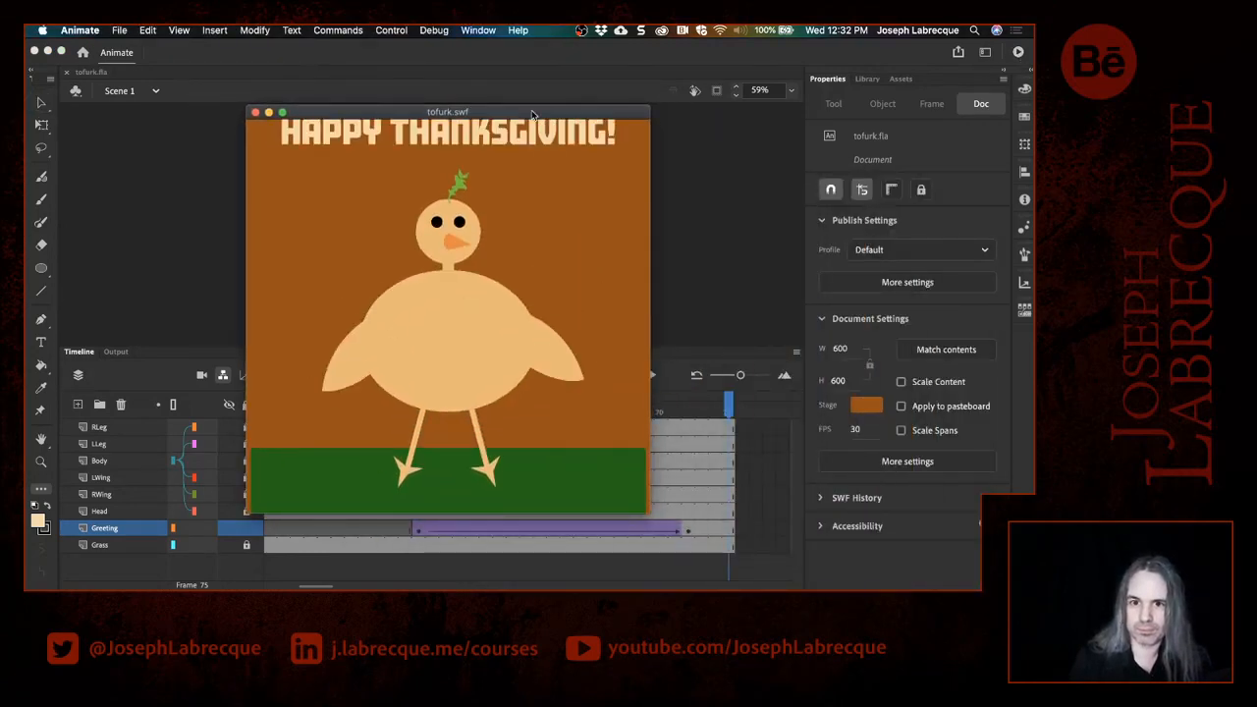
click(255, 113)
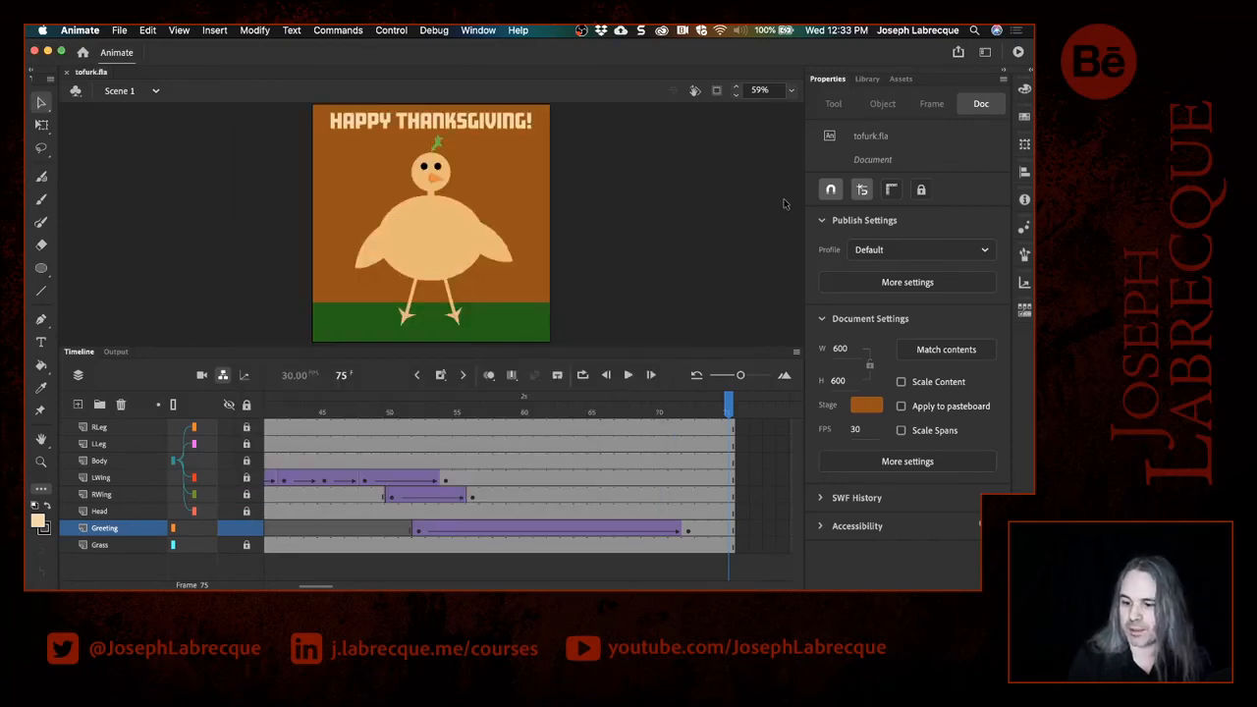
Step: Share the animation to Twitter with "Happy Thanksgiving!" before the #MadeWithAnimate and #AdobeAnimate hashtags, and dismiss the upload dialog
click(959, 53)
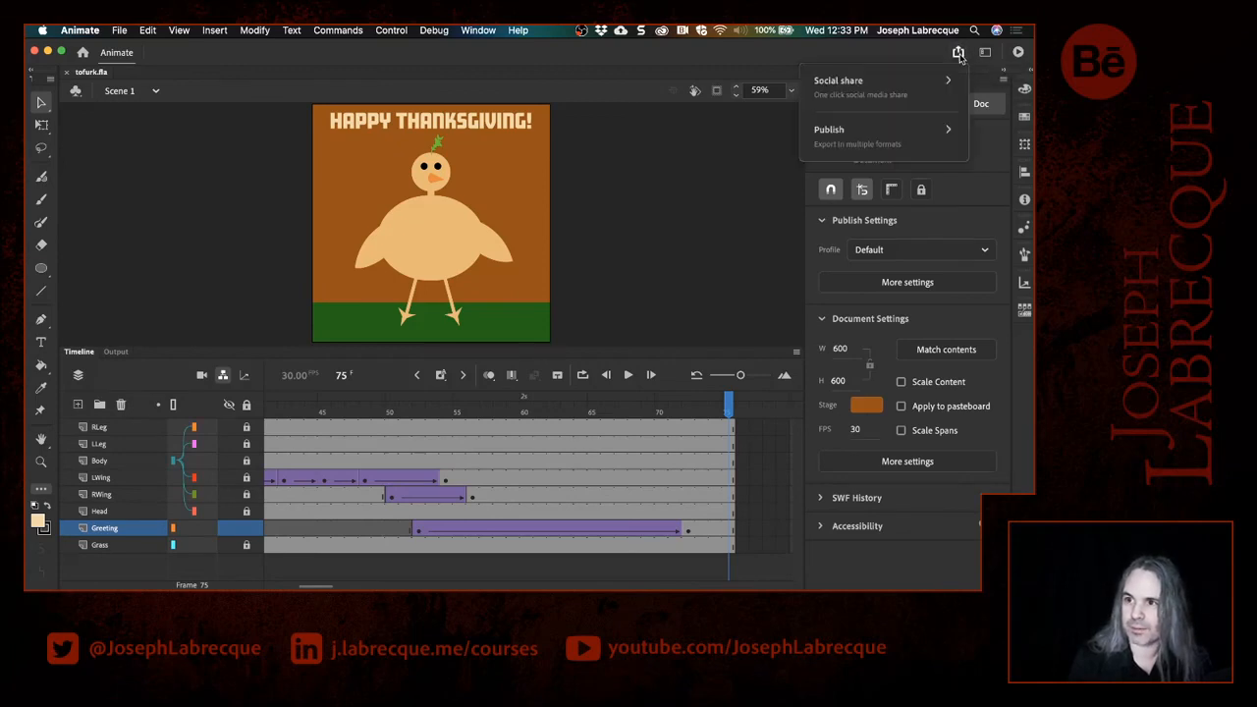
click(834, 81)
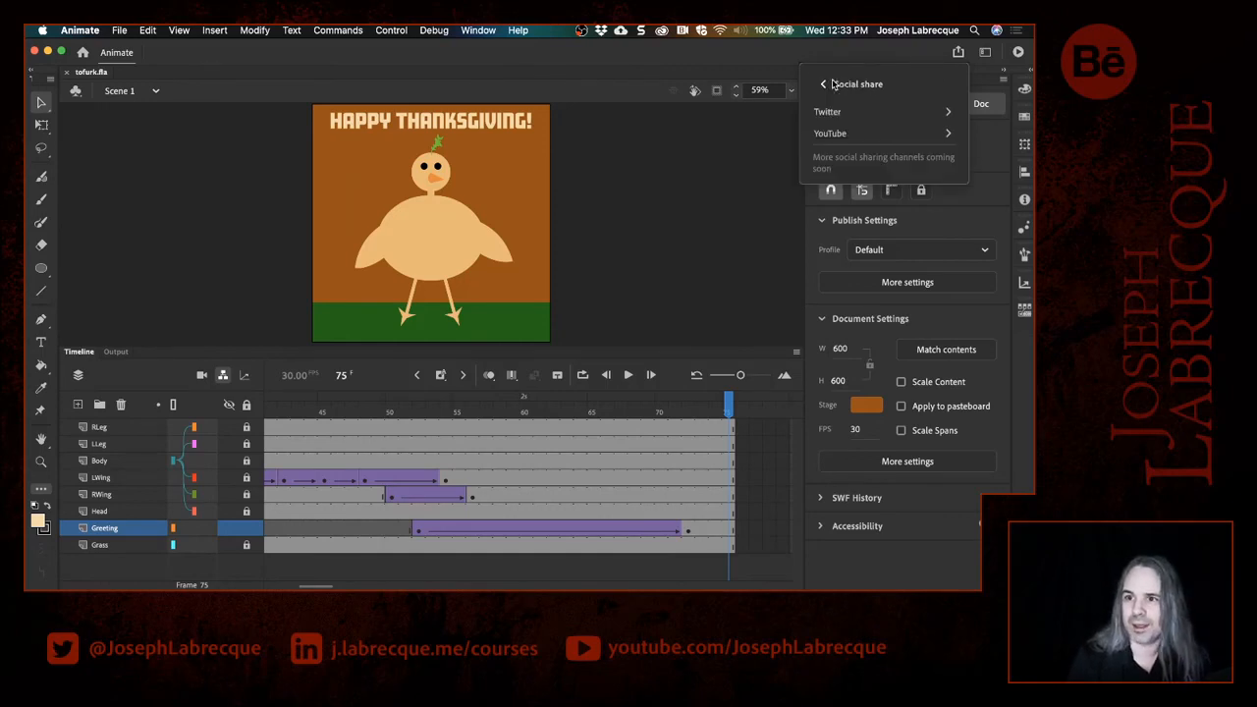
click(871, 117)
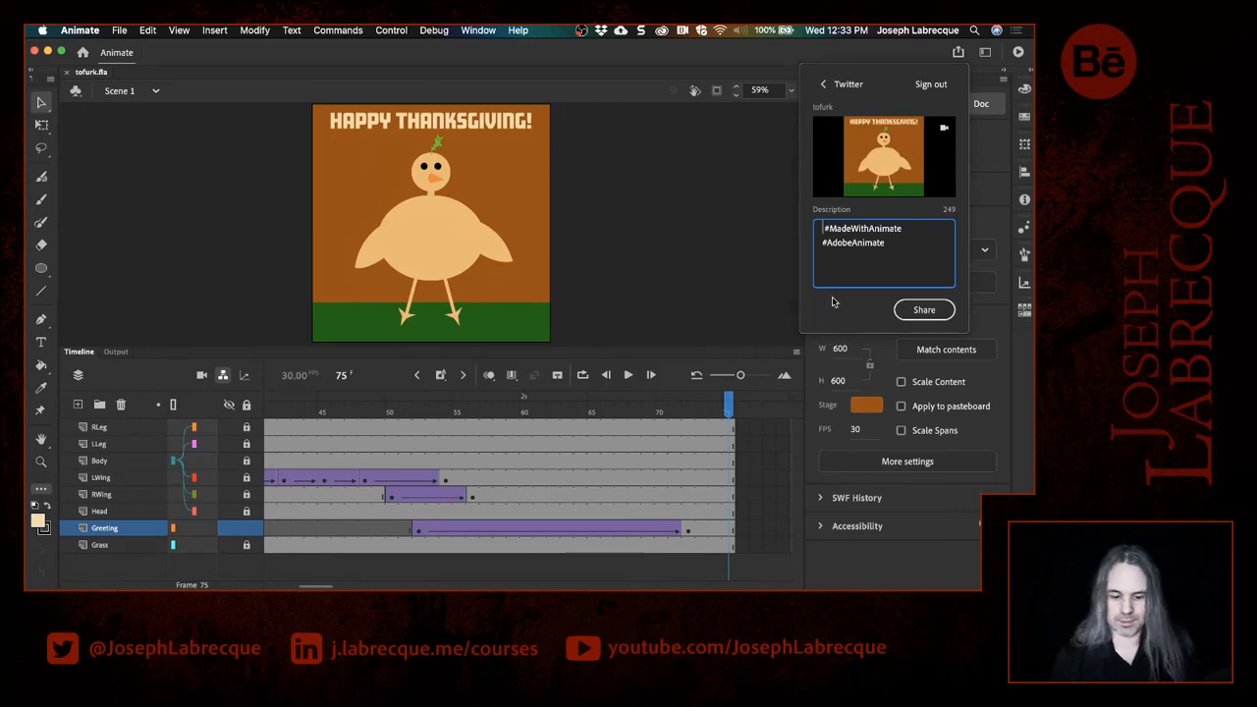
text(Happy Thanksgiving!)
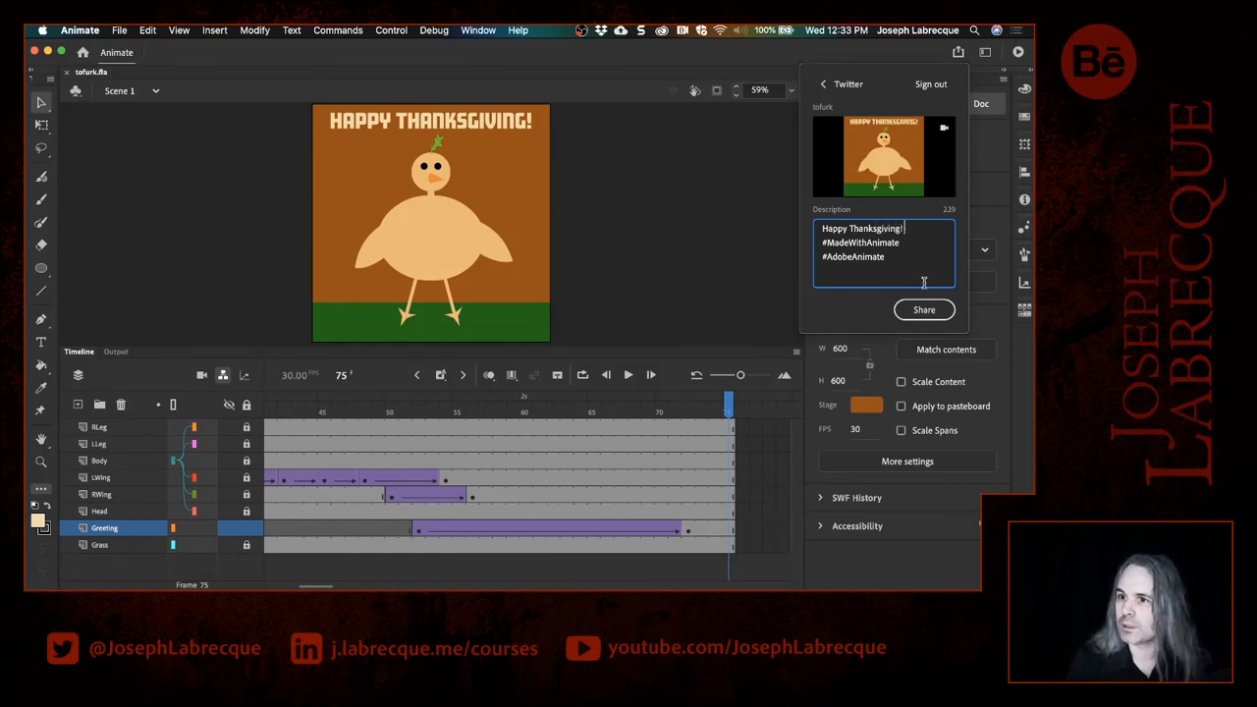
click(933, 310)
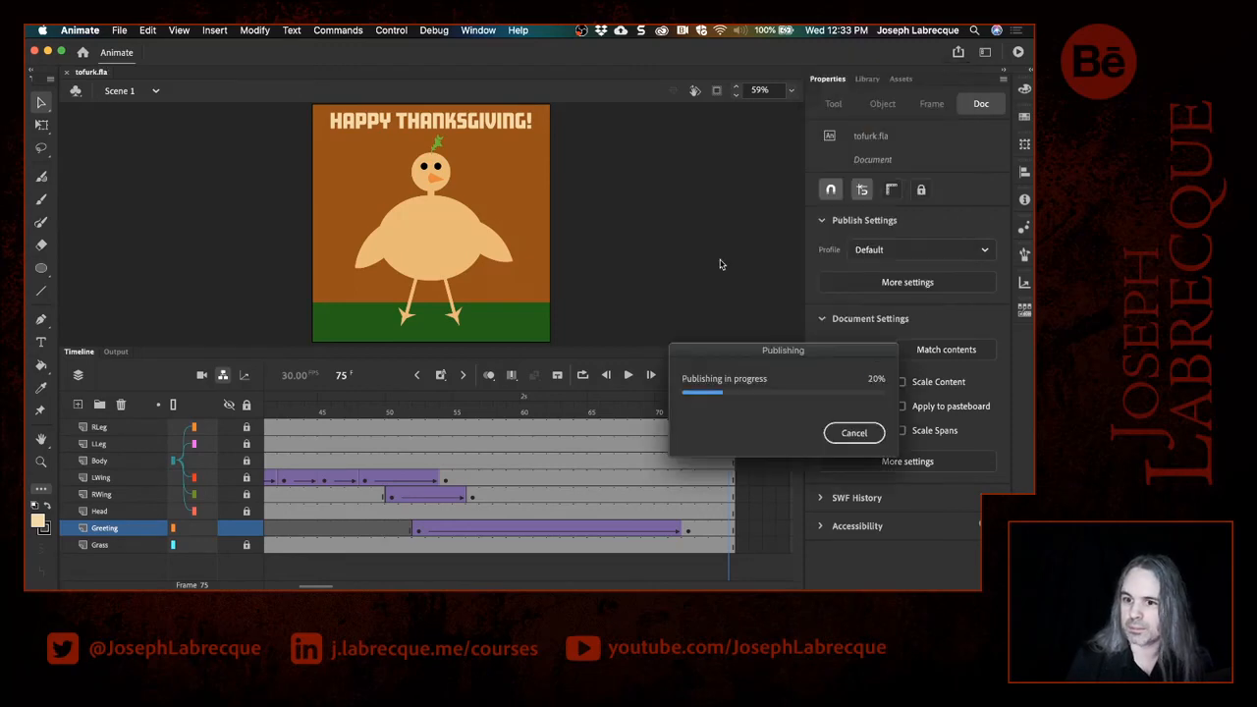
drag(731, 356, 402, 161)
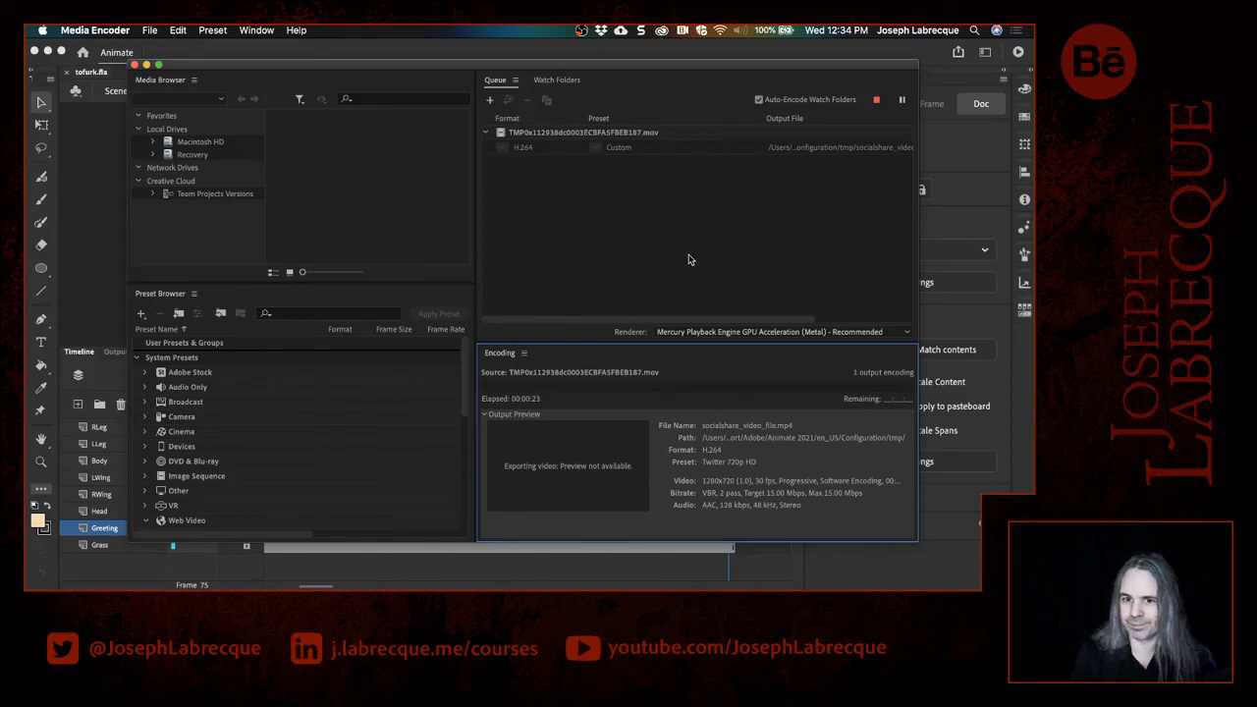
drag(637, 66, 636, 589)
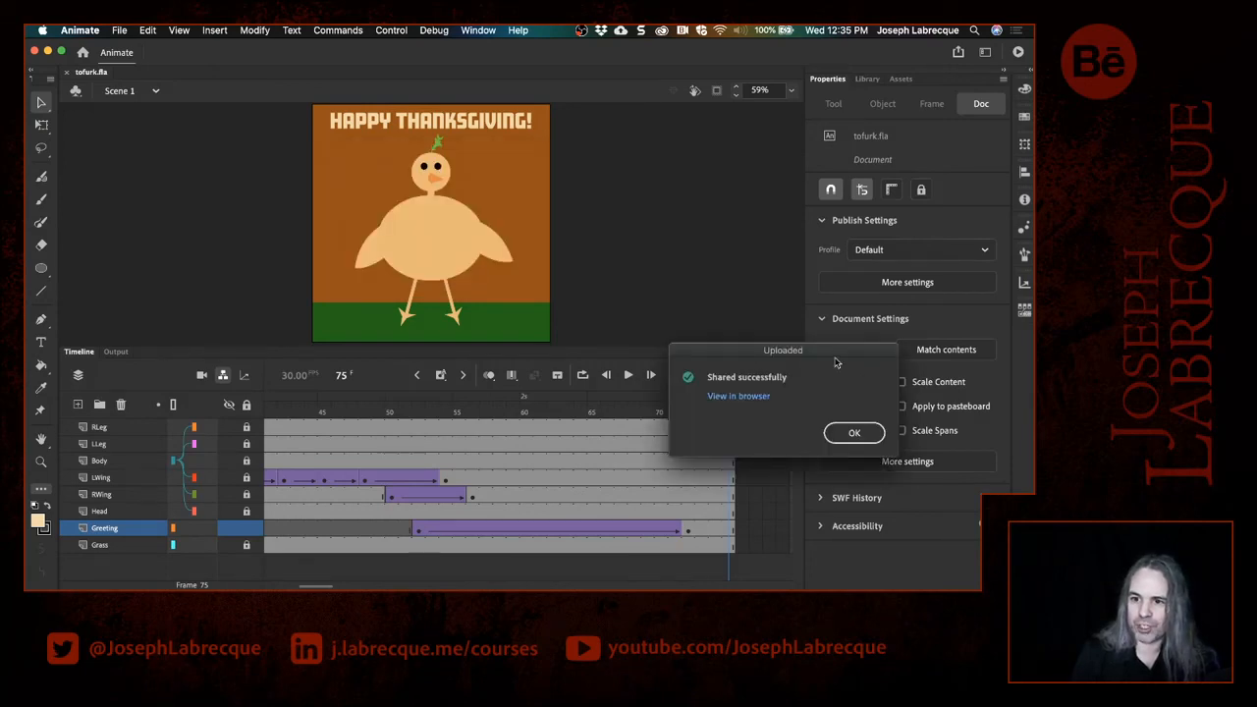
drag(831, 352, 594, 198)
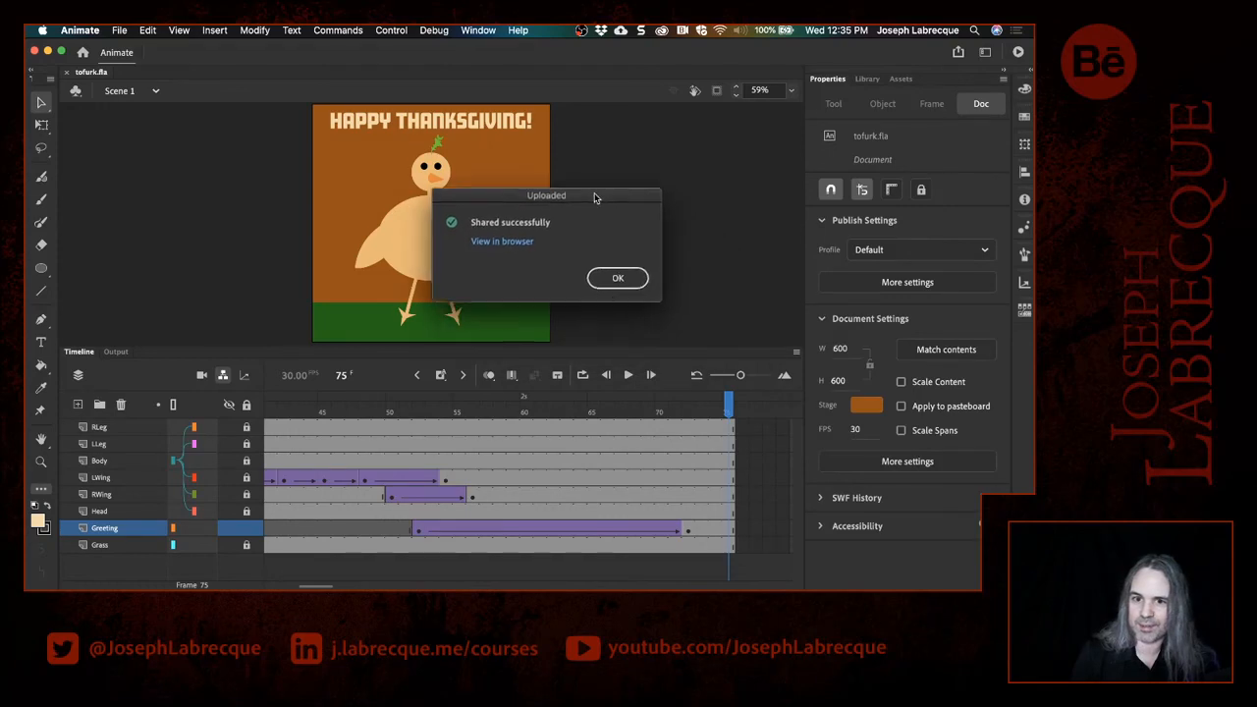
click(625, 279)
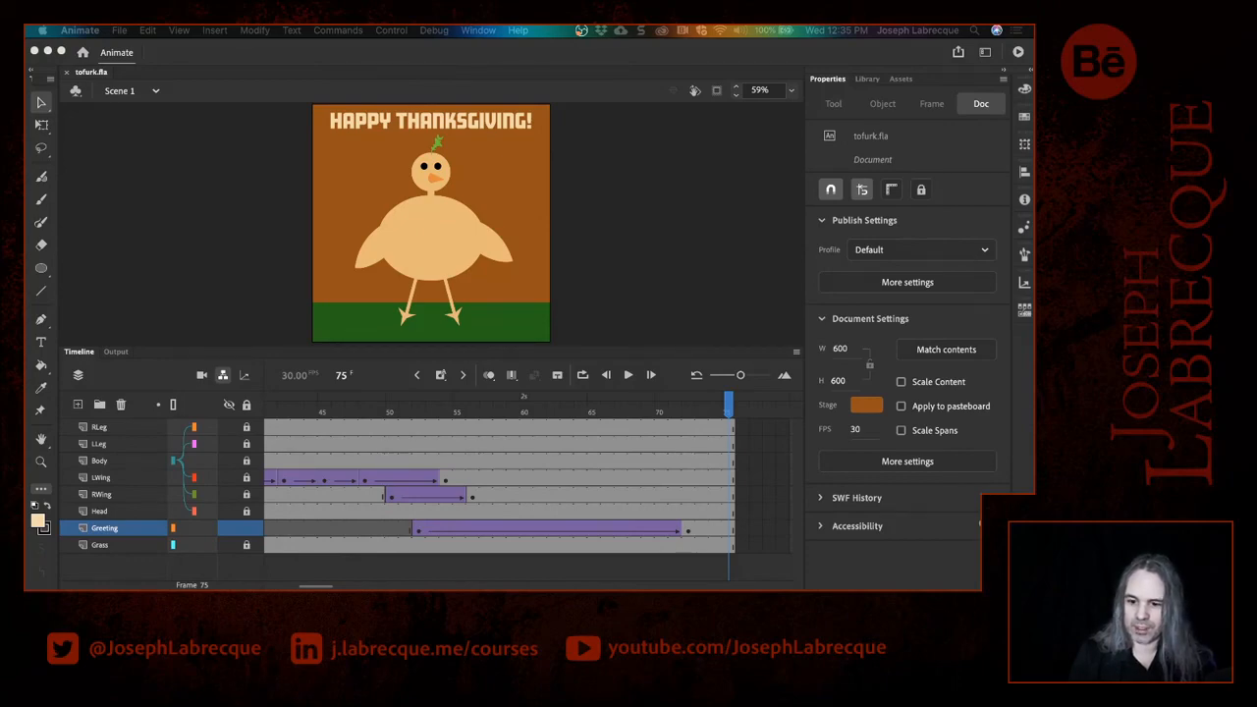
Step: Switch to the browser to view the shared animation on the Twitter home feed, then minimize the browser window
drag(815, 587, 622, 72)
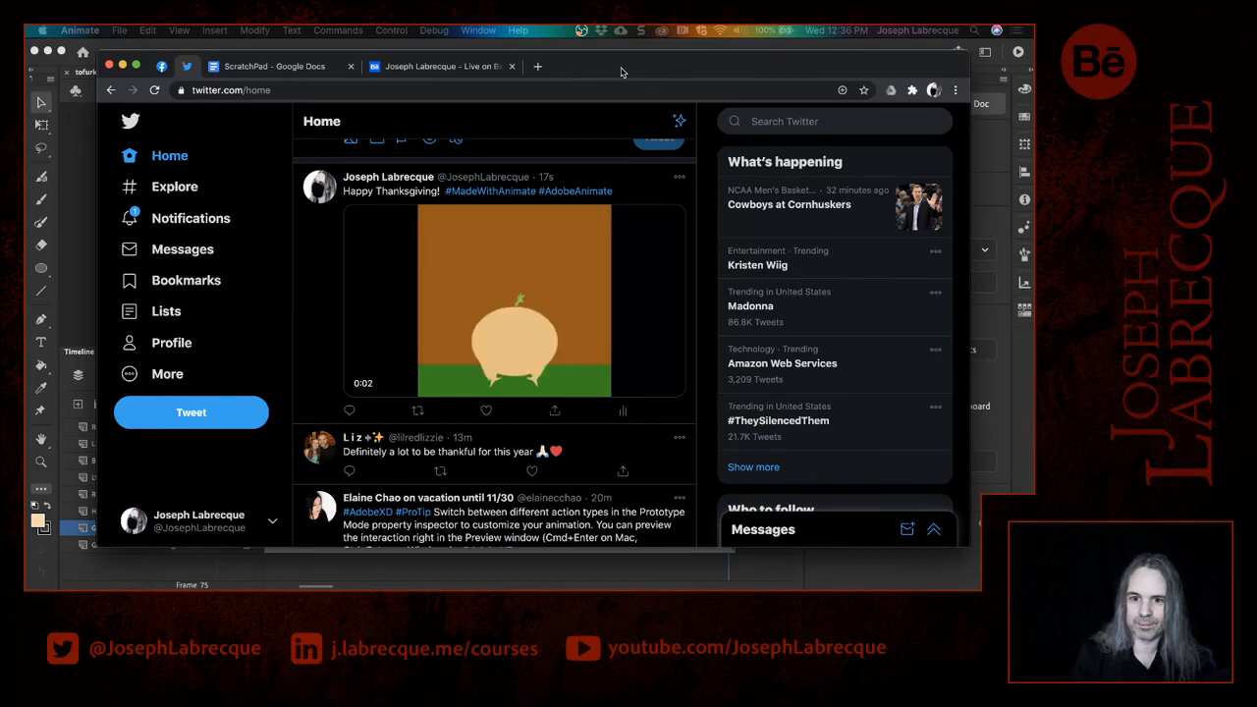
key(super+m)
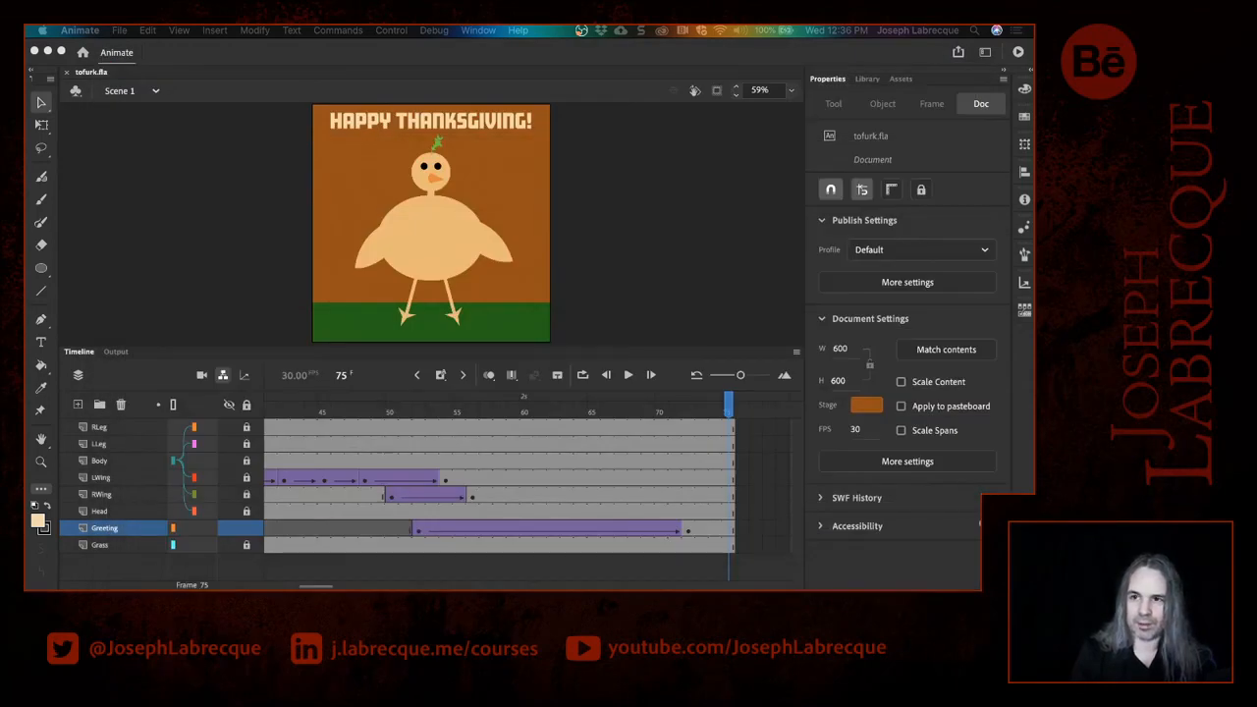